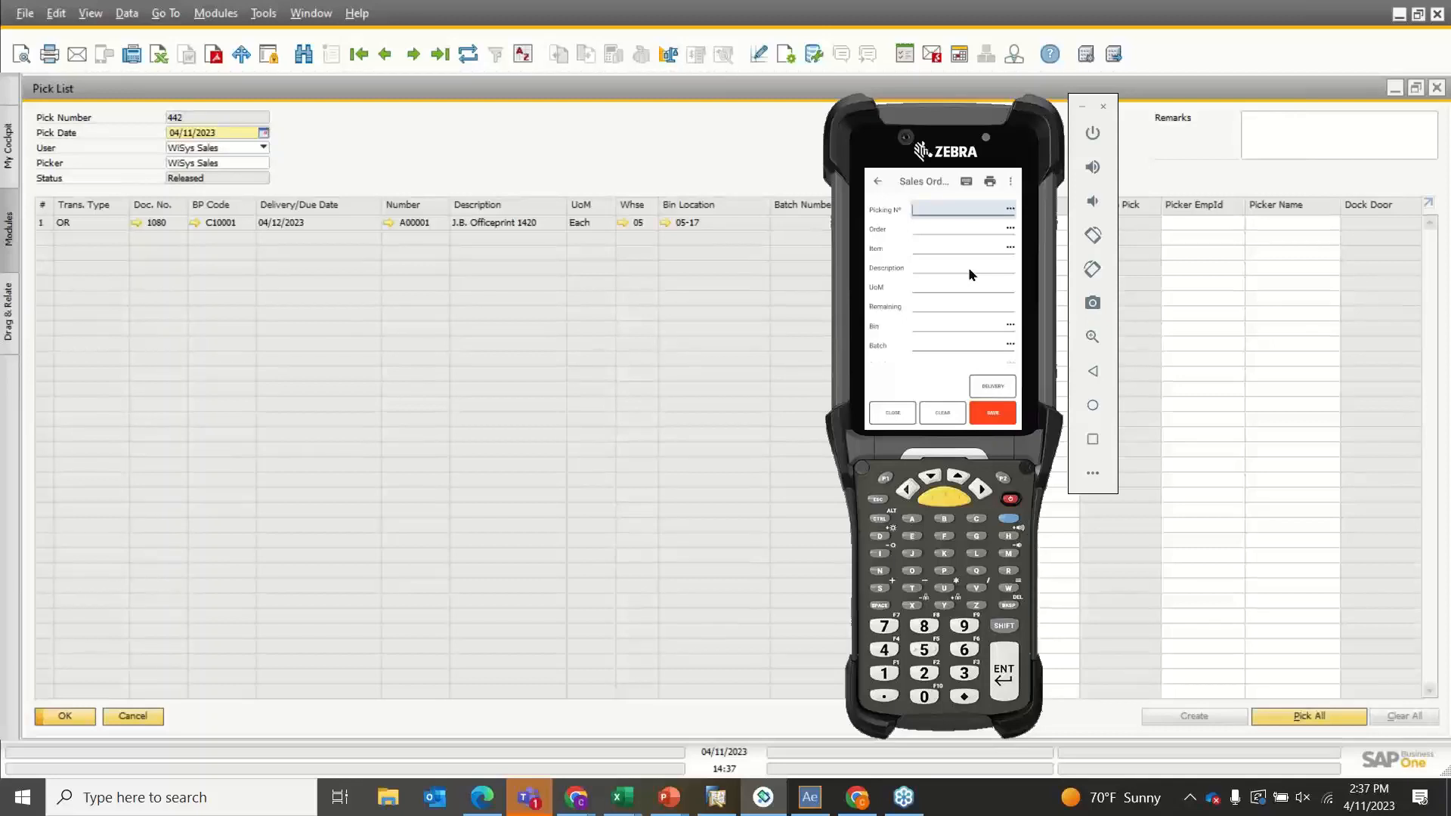
# Load pick list 442 after picking number 1234 isn't found, and choose sales order 1080
pyautogui.write('1234')
pyautogui.press('Return')
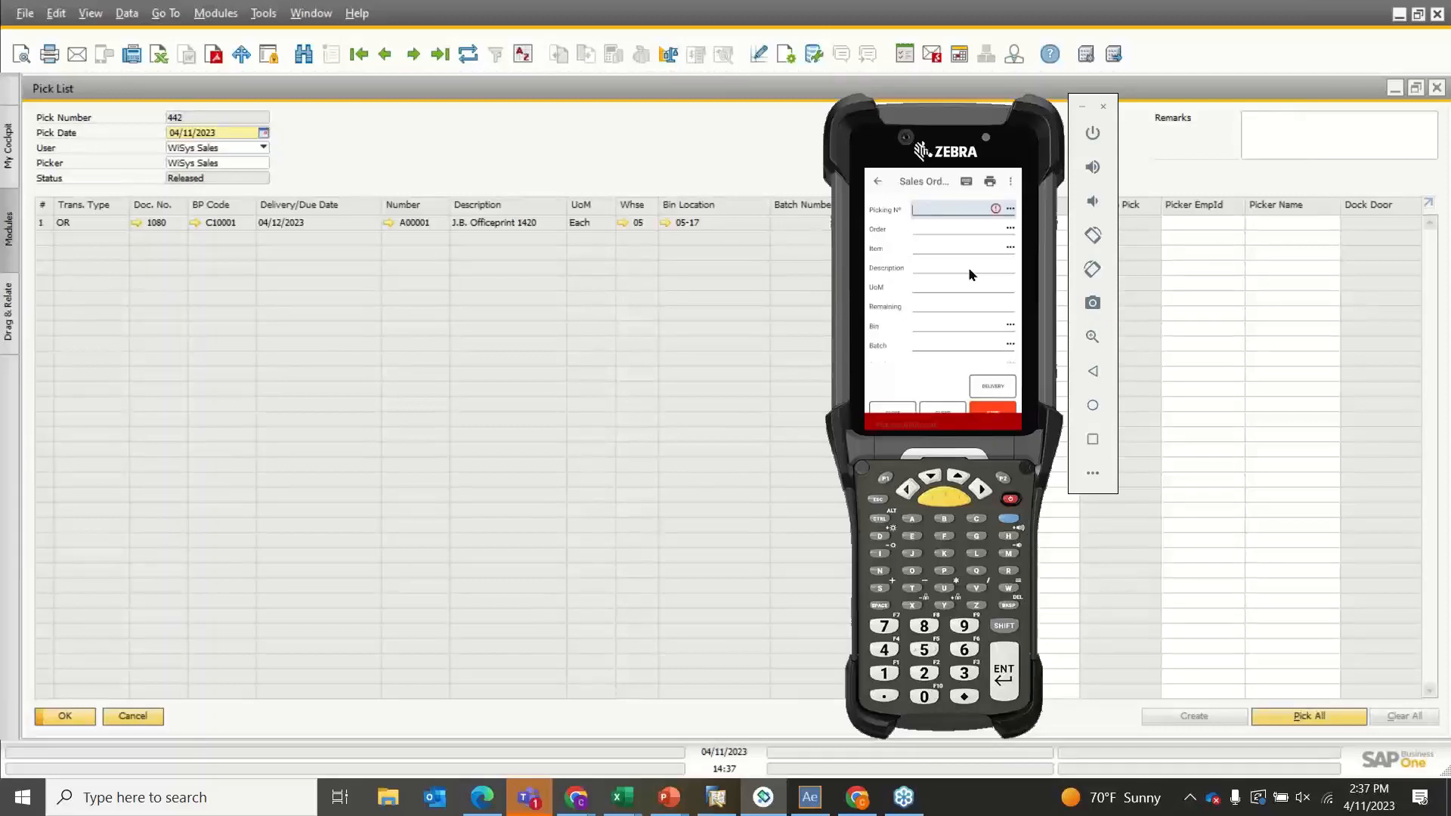
pyautogui.write('442')
pyautogui.press('Return')
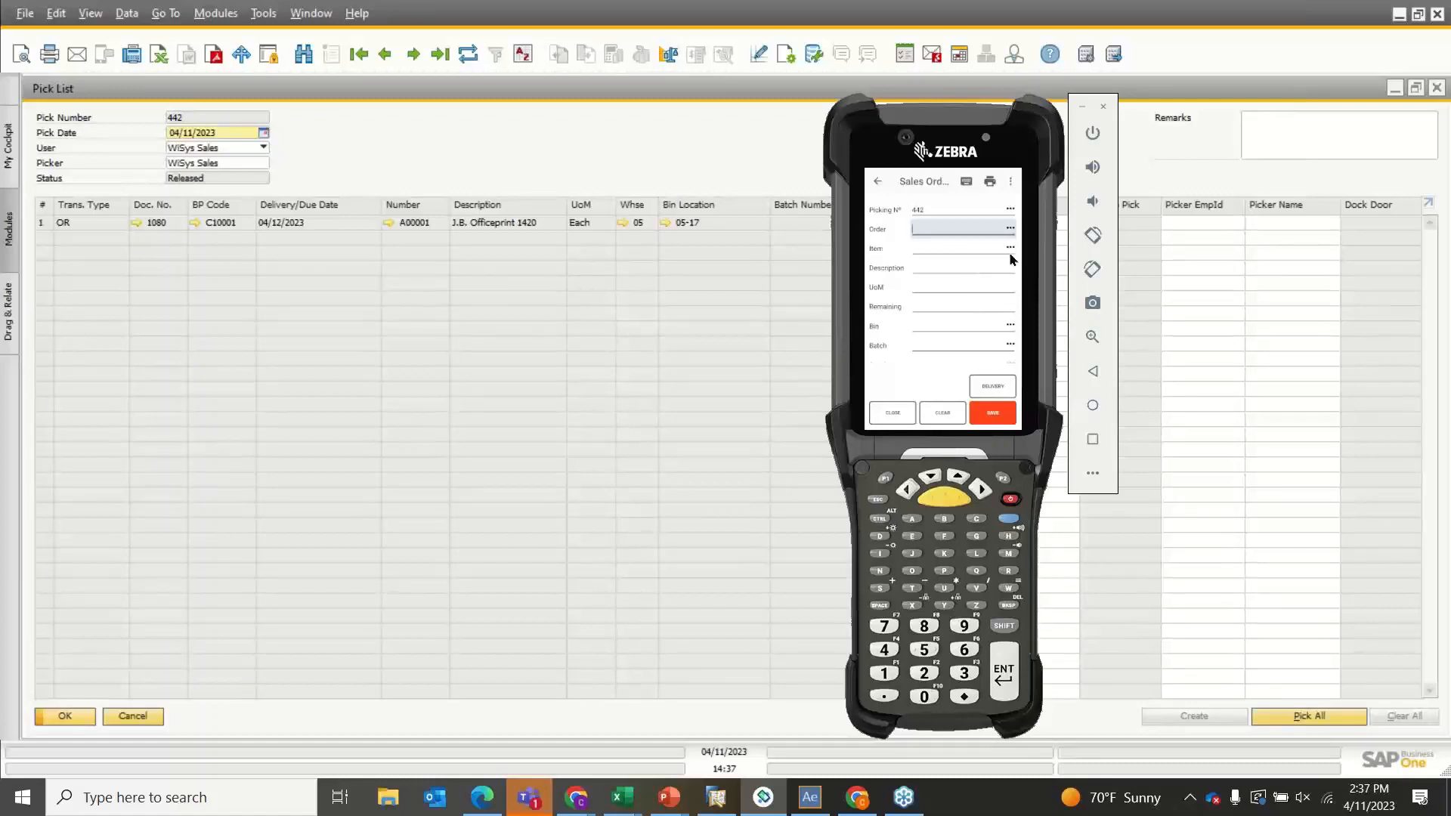
pyautogui.click(1012, 229)
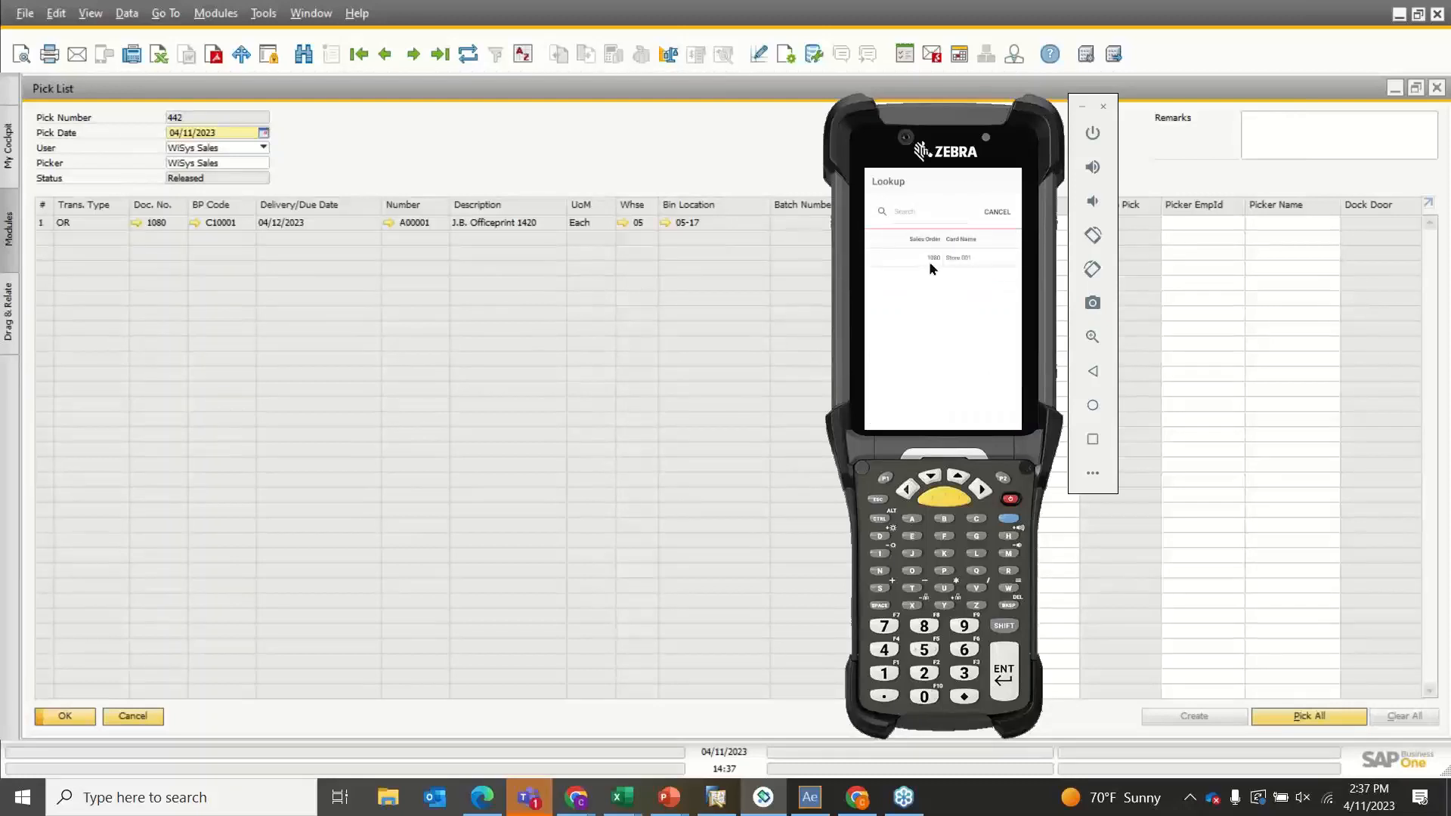
pyautogui.click(928, 261)
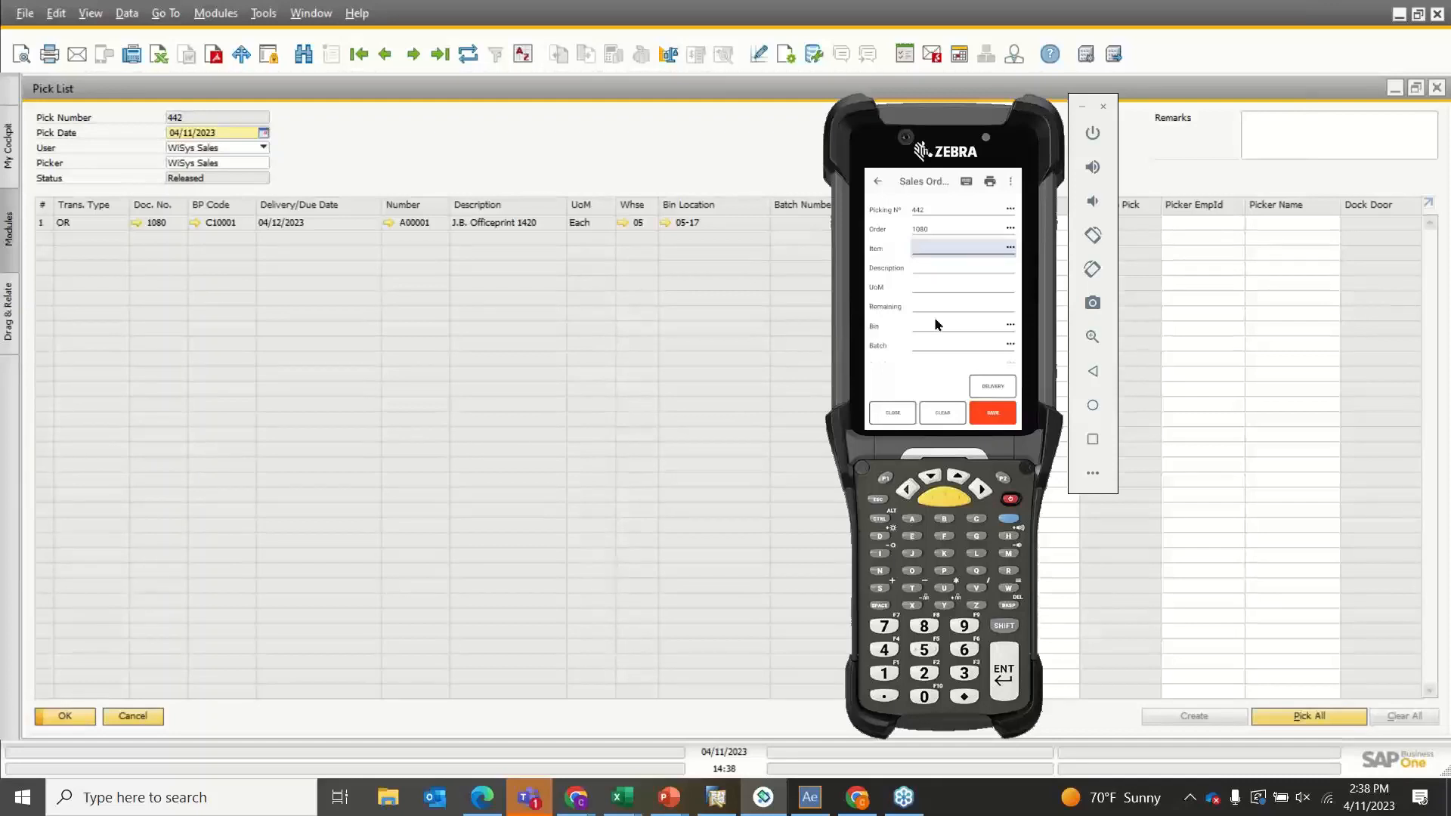
# Pick 5 of item A00001 from bin 05-A1-S1-L1, then return to SAP
pyautogui.write('A00001')
pyautogui.press('Return')
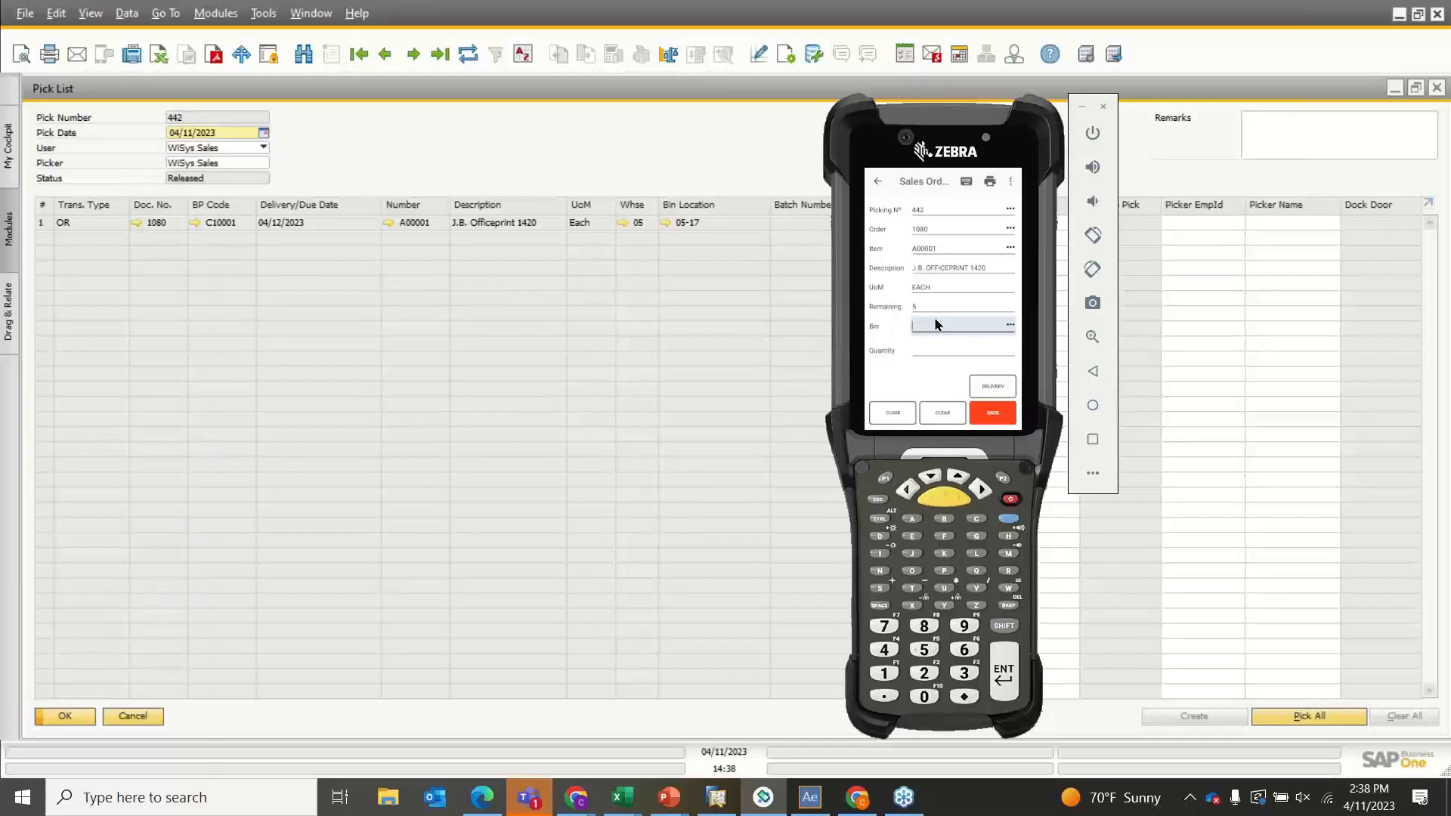
pyautogui.write('05-A1-S1-L1')
pyautogui.press('Return')
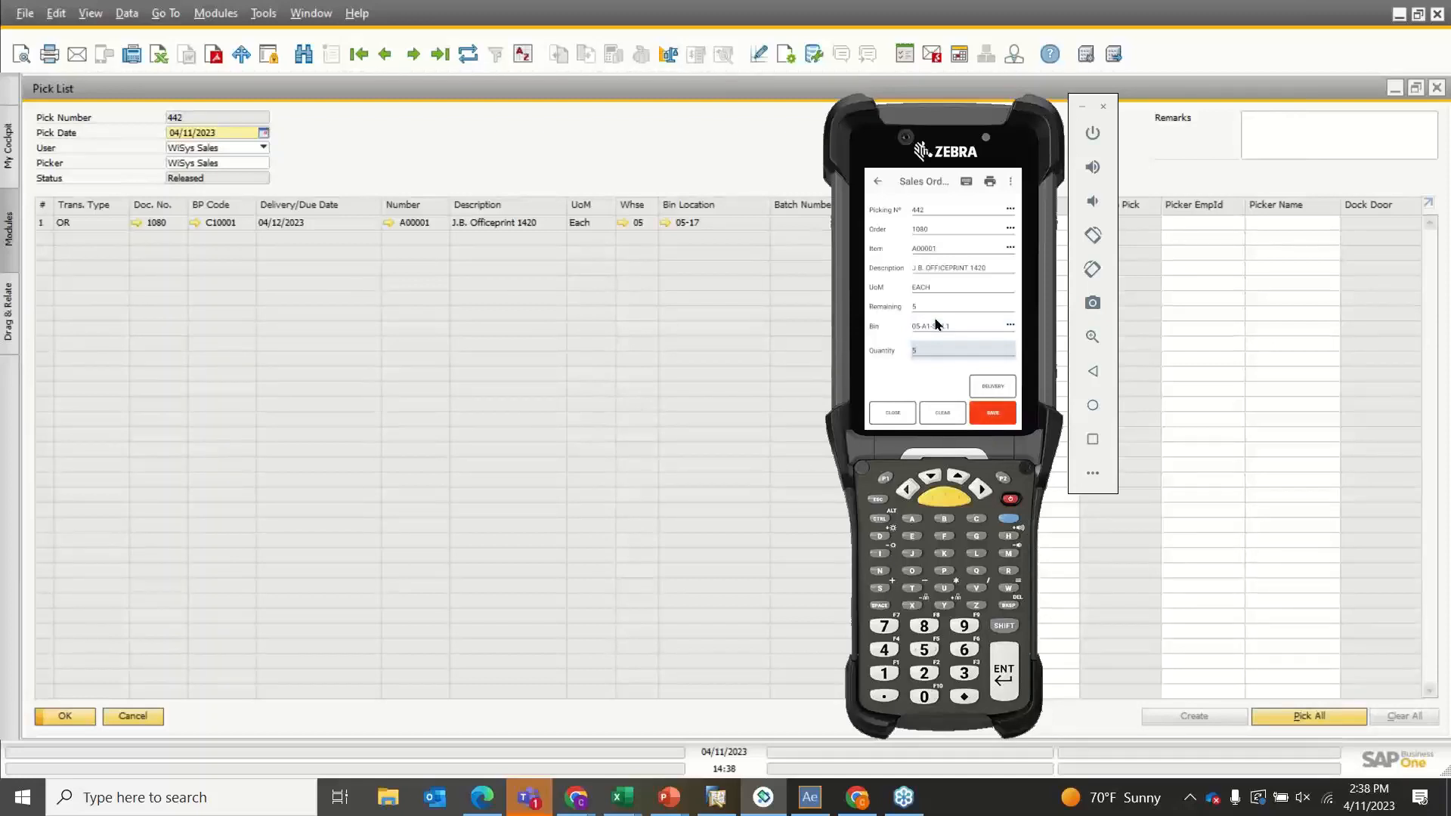
pyautogui.press('Return')
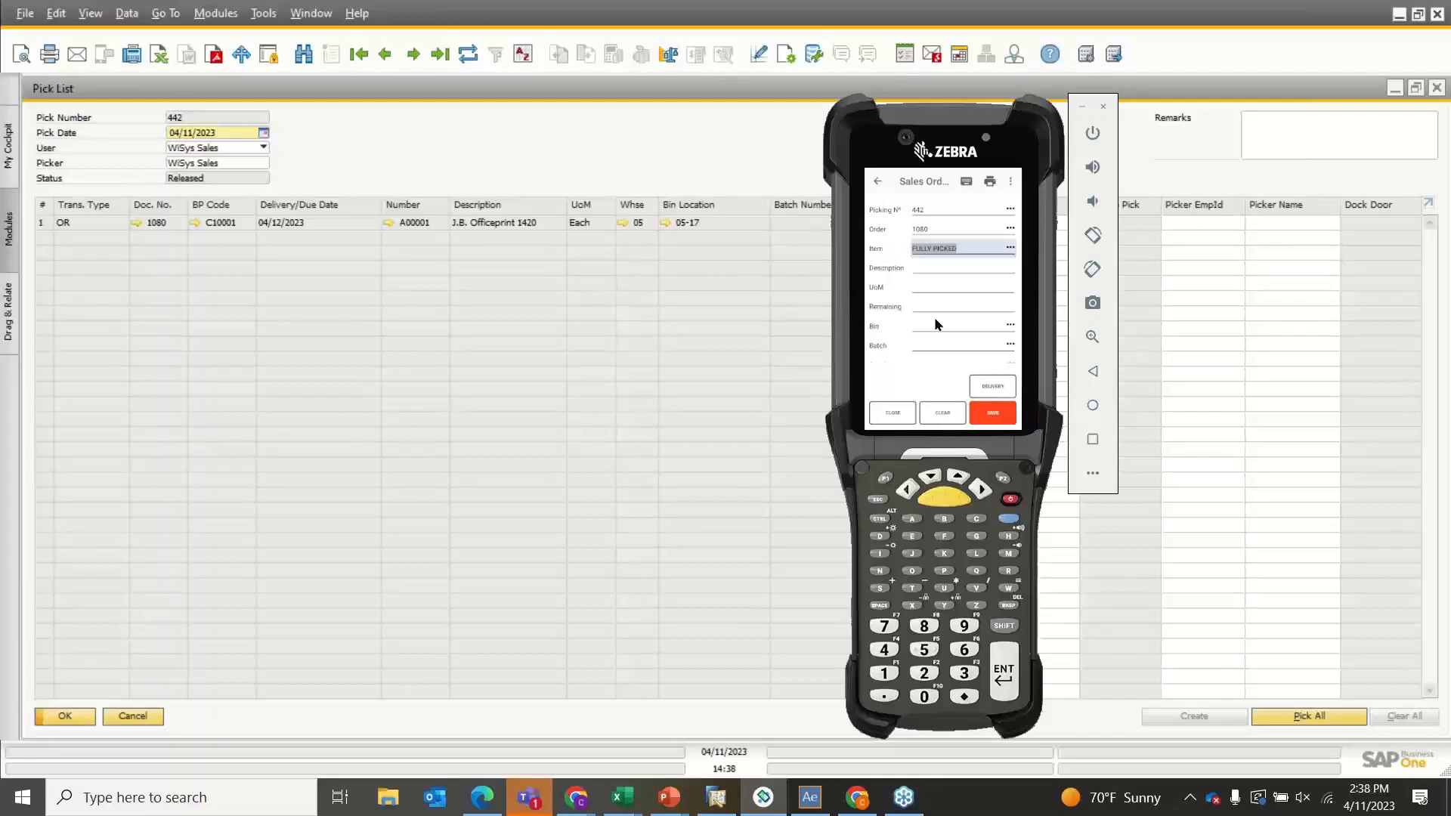
pyautogui.click(728, 162)
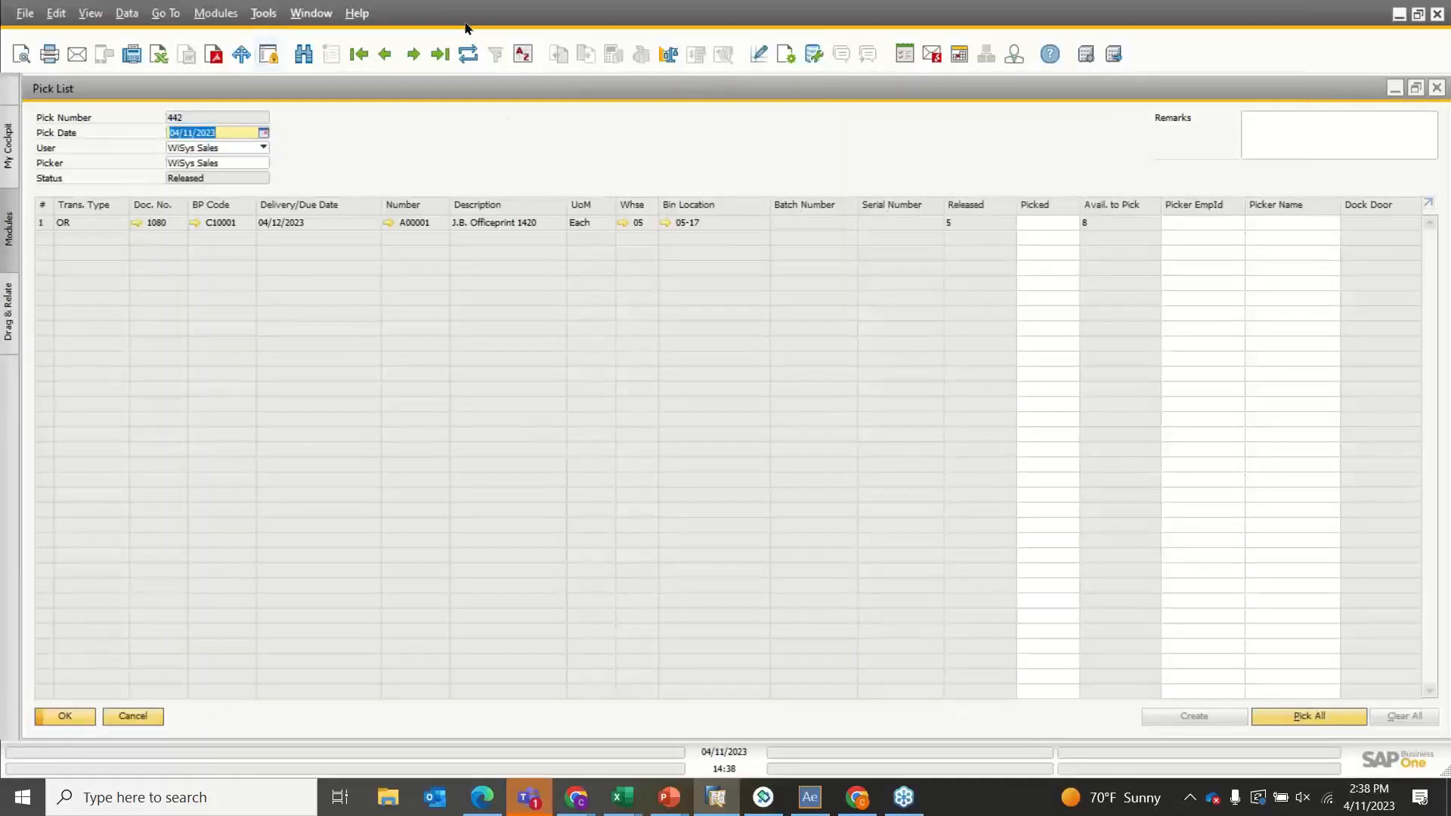
# Refresh pick list 442 so it shows as Picked, then minimize it
pyautogui.click(476, 58)
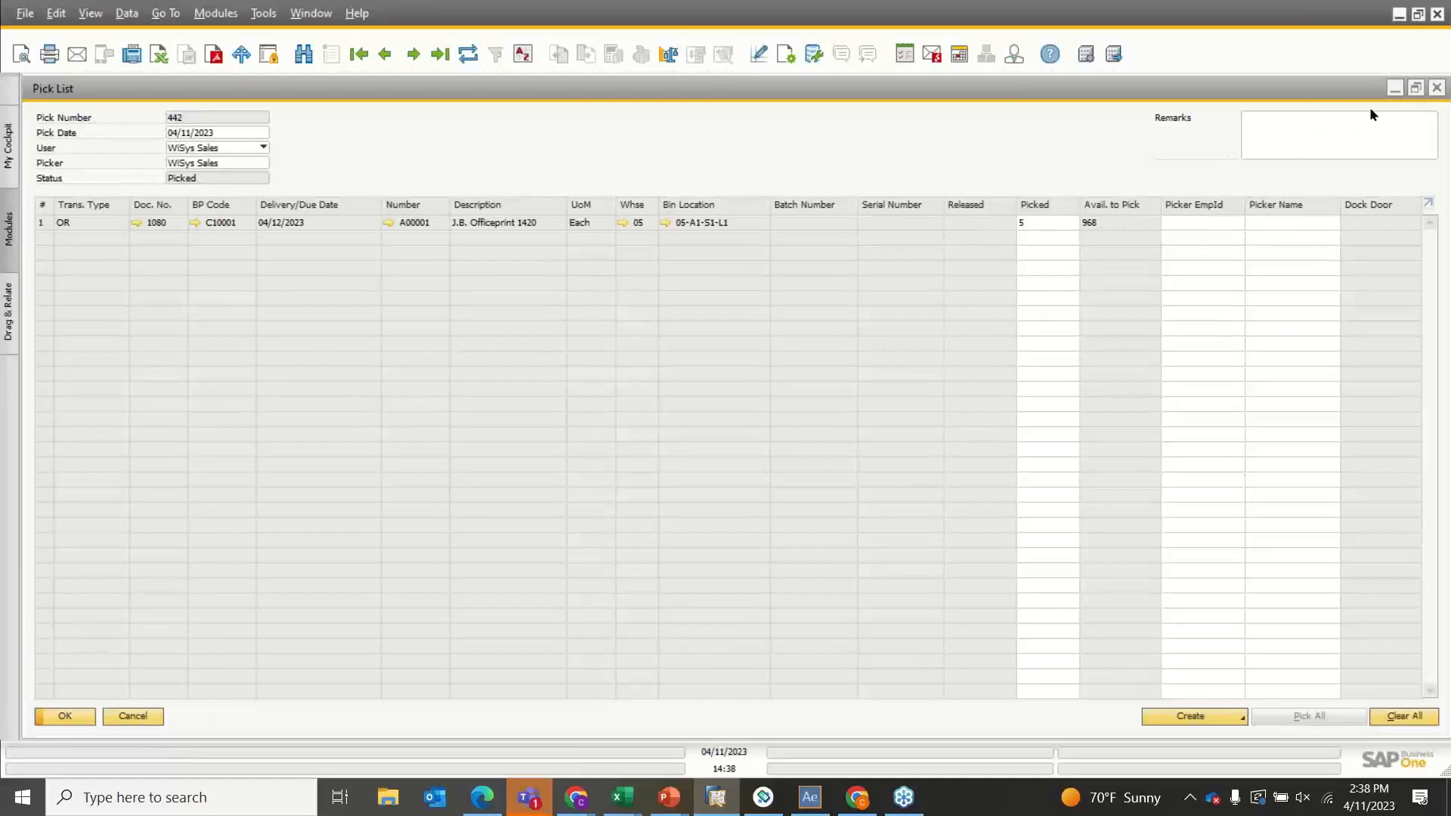
pyautogui.click(1394, 88)
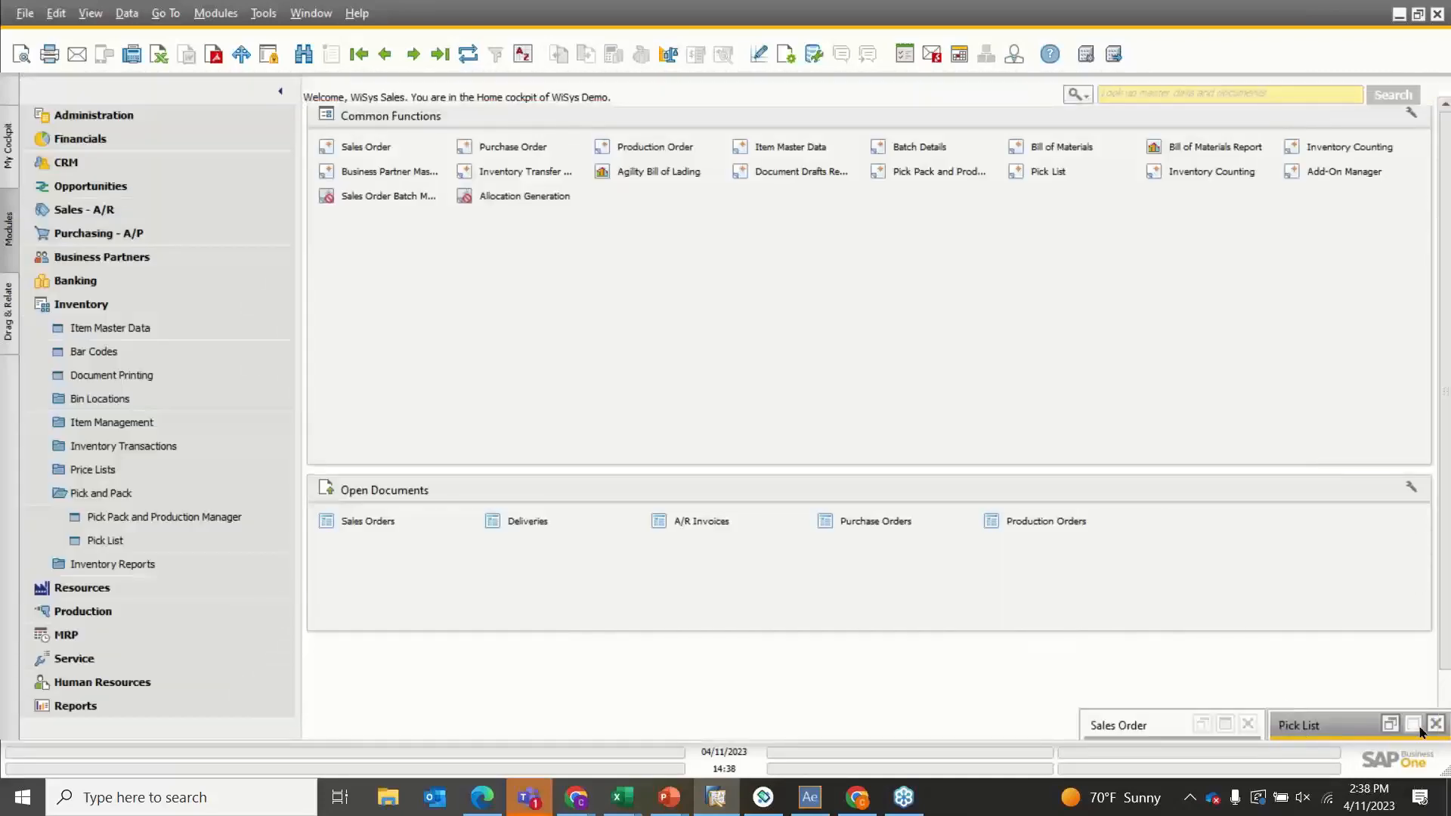
pyautogui.click(1412, 724)
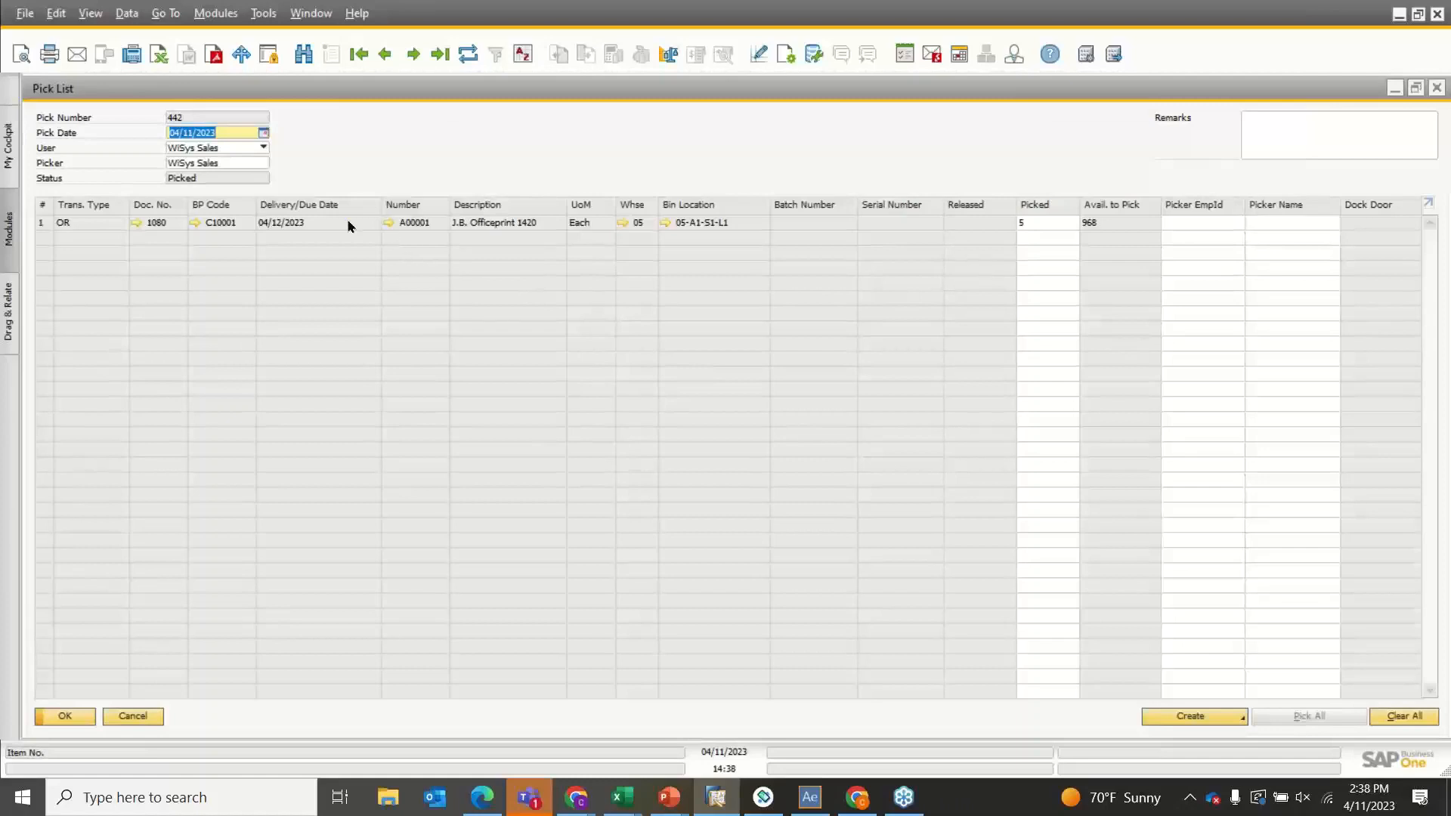
pyautogui.click(1394, 88)
# Refresh sales order 1080 to show pick status Y, then bring the Zebra emulator forward
pyautogui.click(1224, 724)
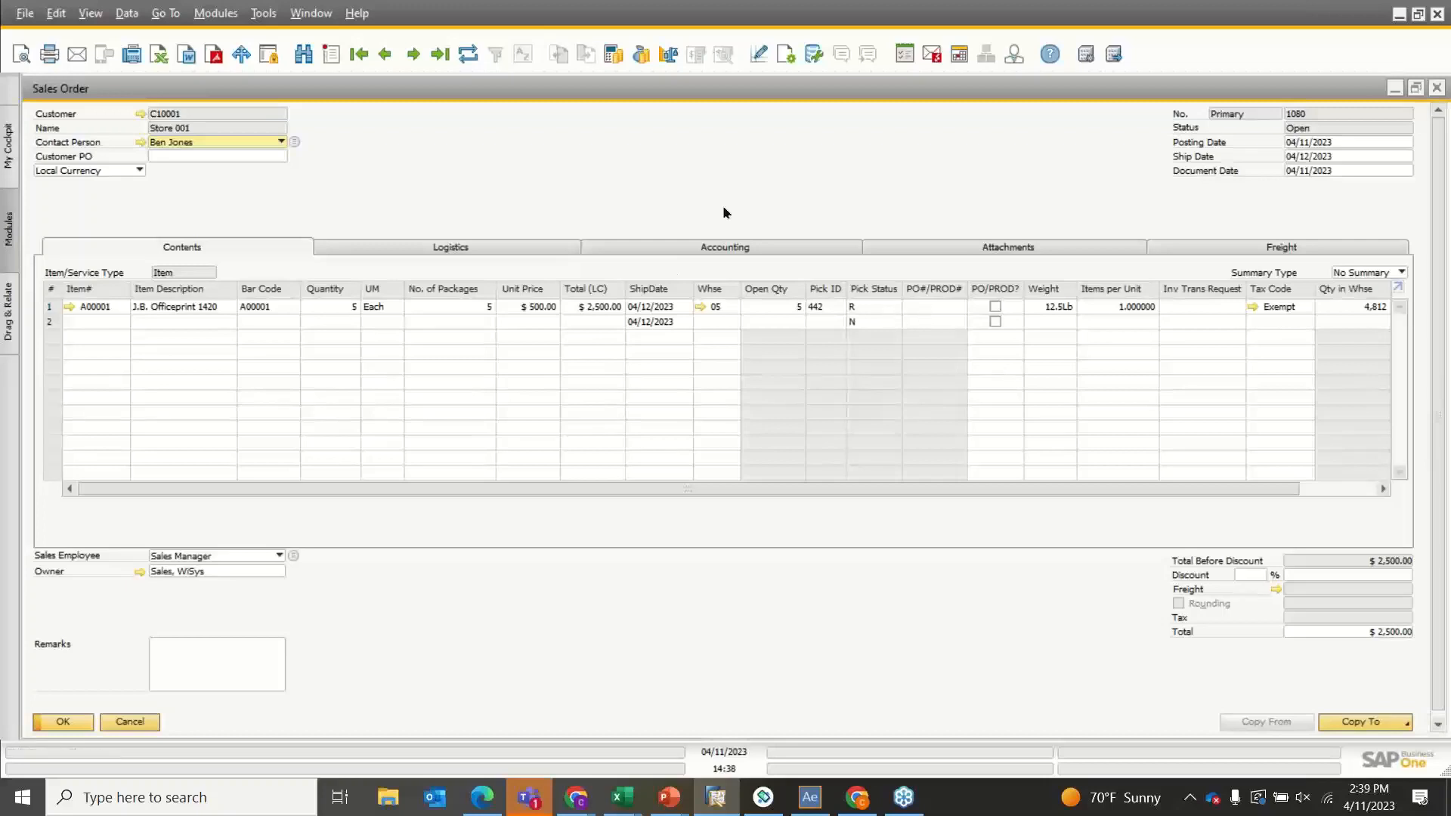
pyautogui.click(468, 54)
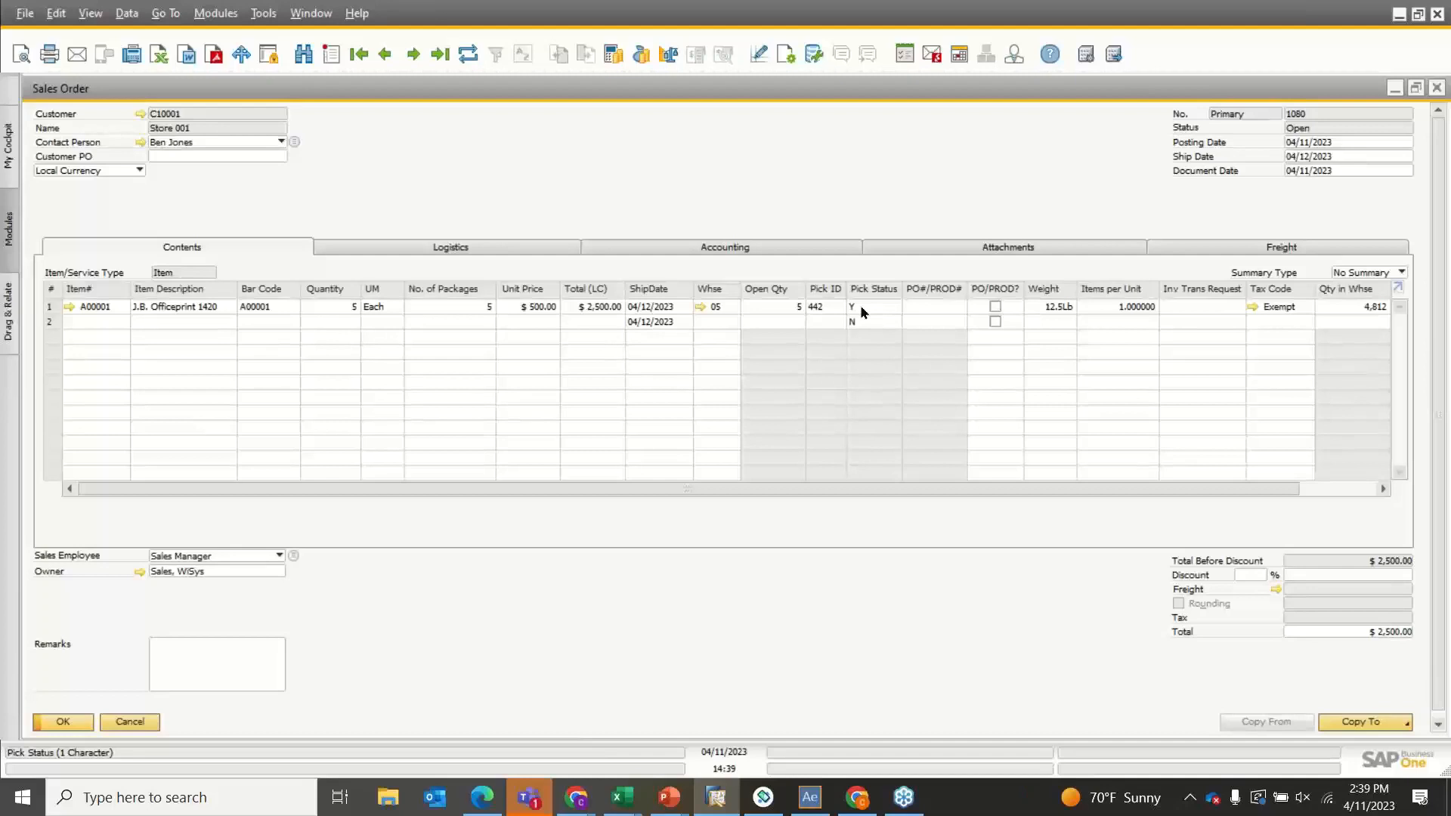
pyautogui.click(778, 797)
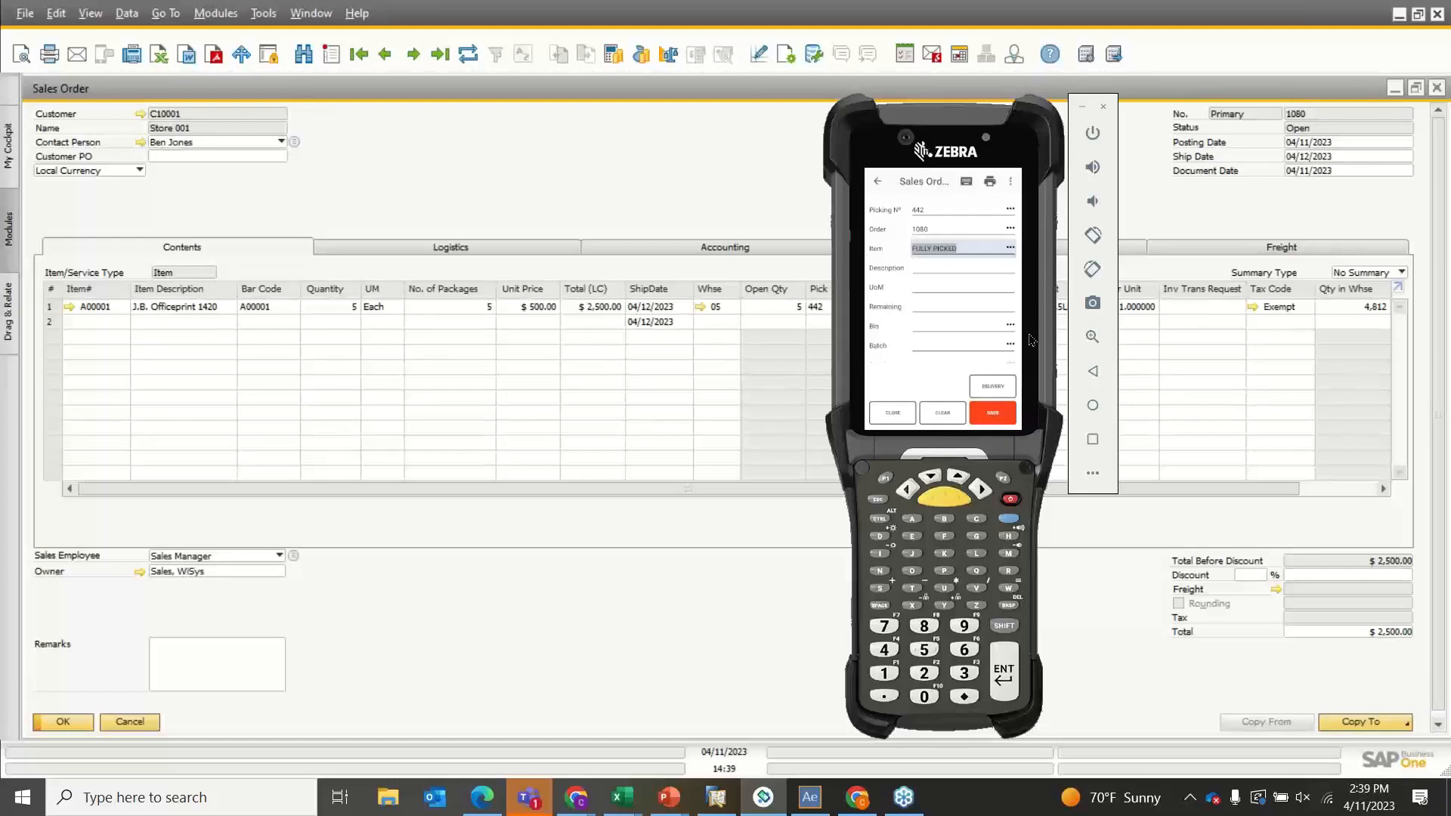
# Create order 1080's delivery with printing cancelled, then switch back to the SAP sales order
pyautogui.click(983, 393)
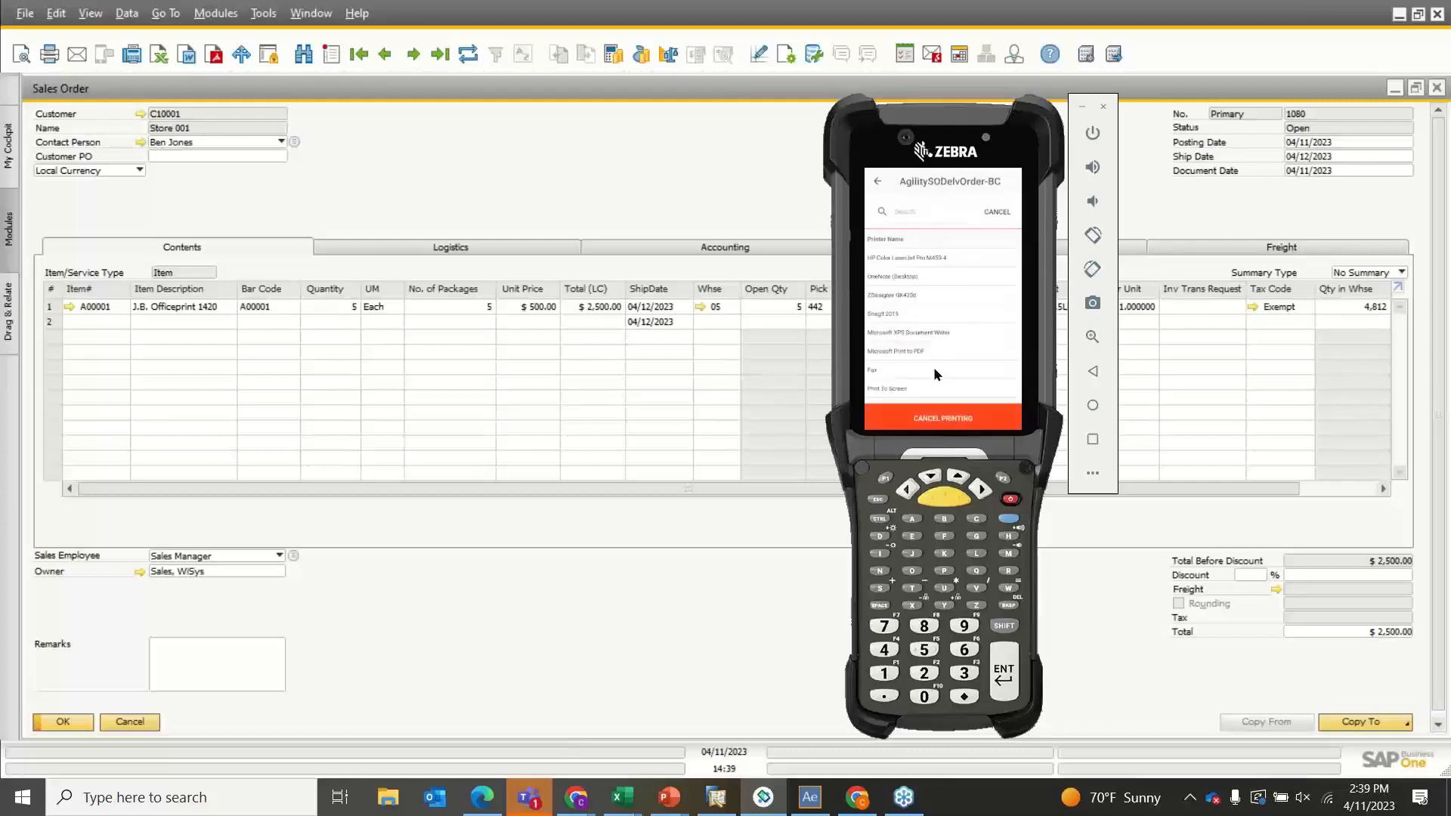
pyautogui.click(932, 418)
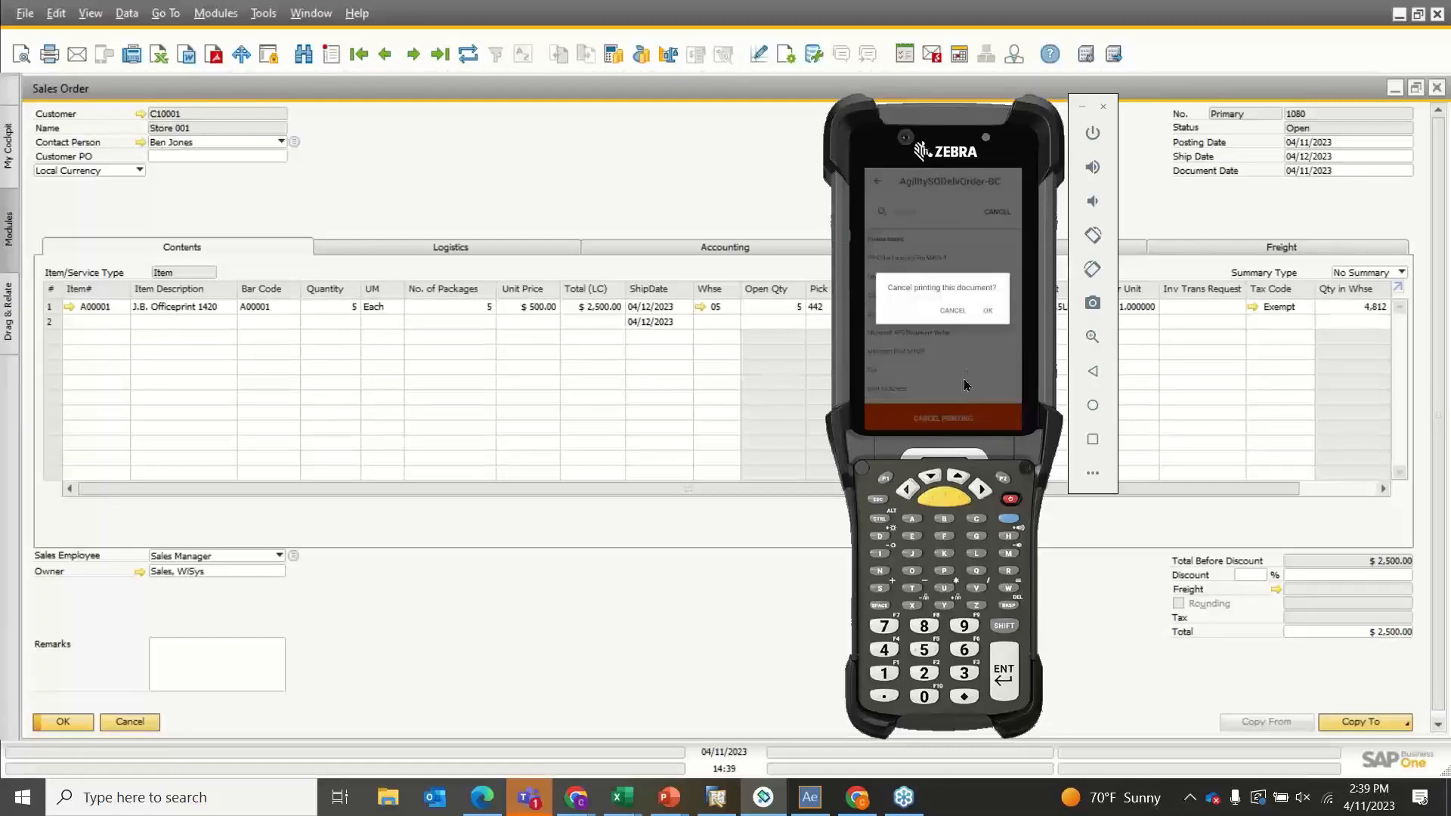
pyautogui.click(988, 311)
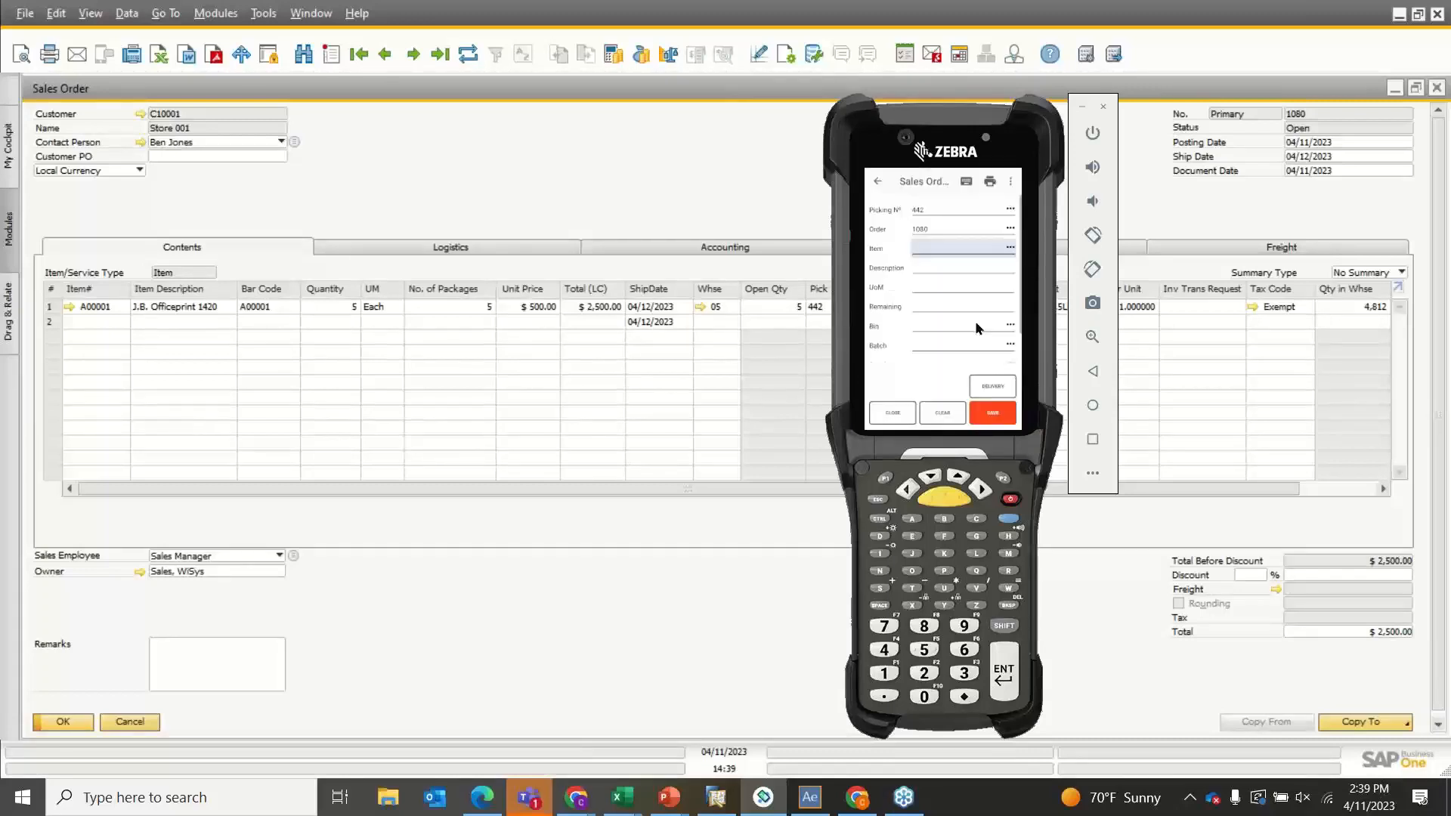
pyautogui.click(746, 155)
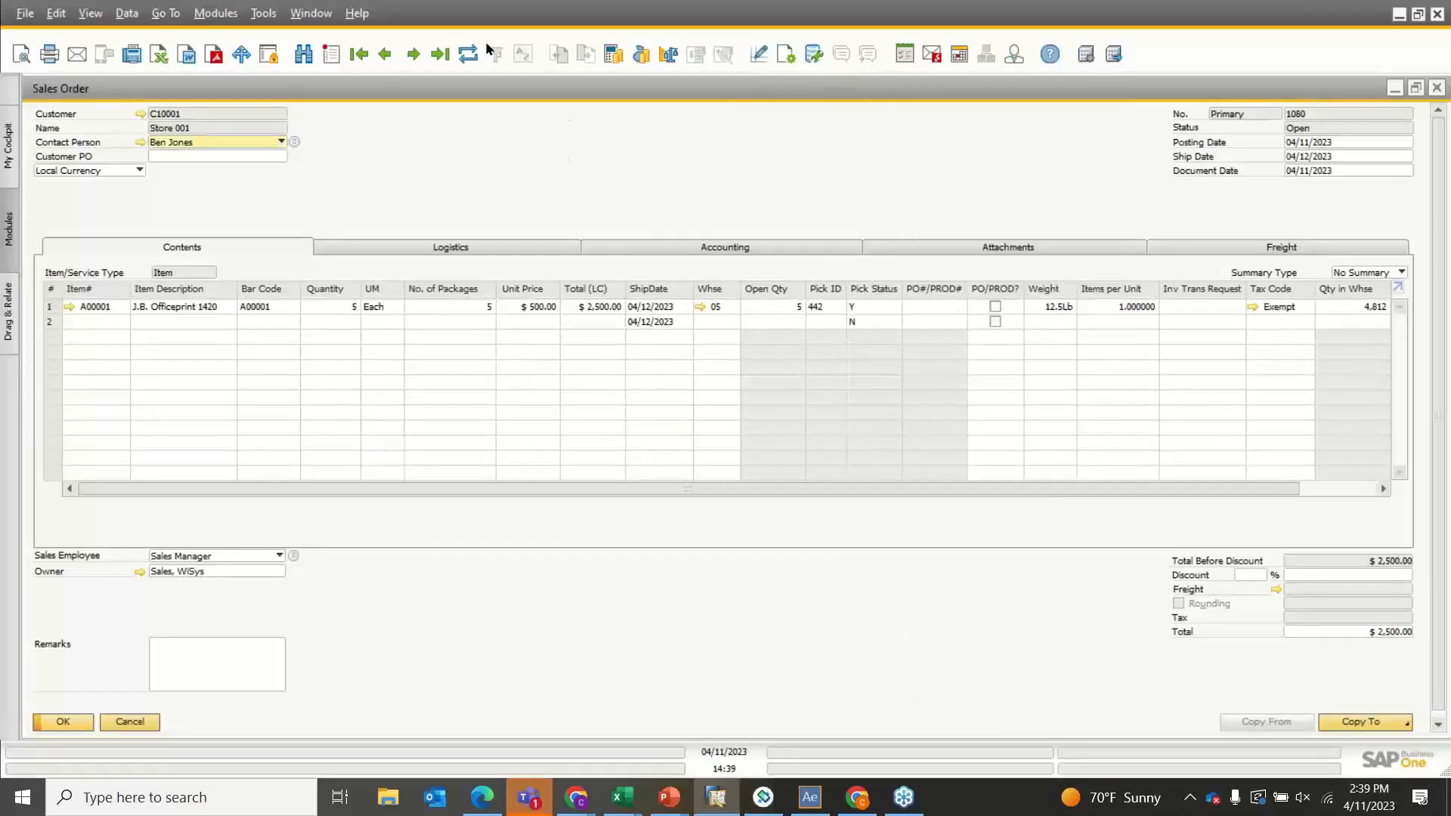
# Refresh sales order 1080 to Closed, open its Relationship Map, and review delivery 933
pyautogui.click(468, 53)
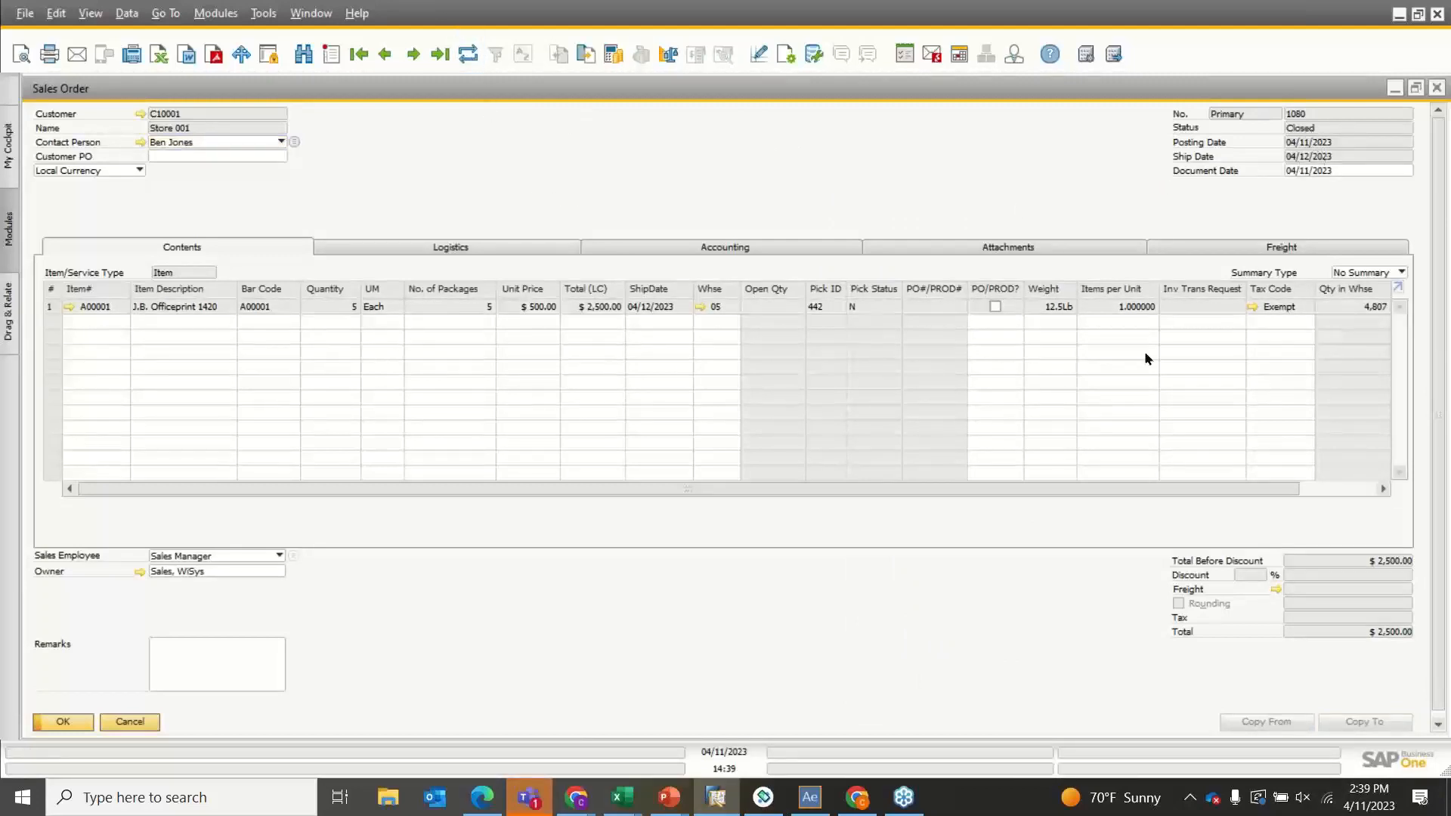
pyautogui.rightClick(709, 605)
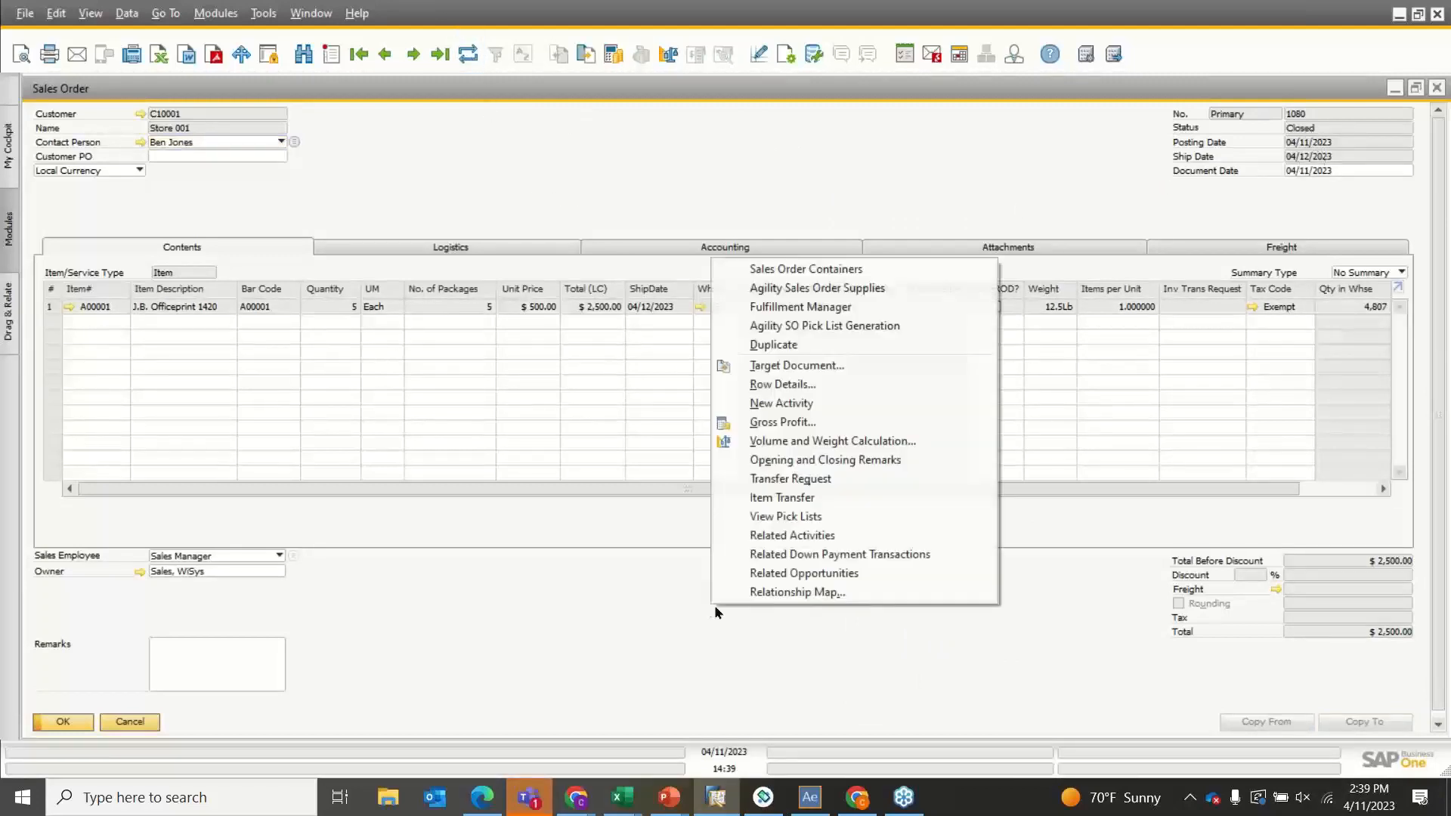
pyautogui.click(822, 593)
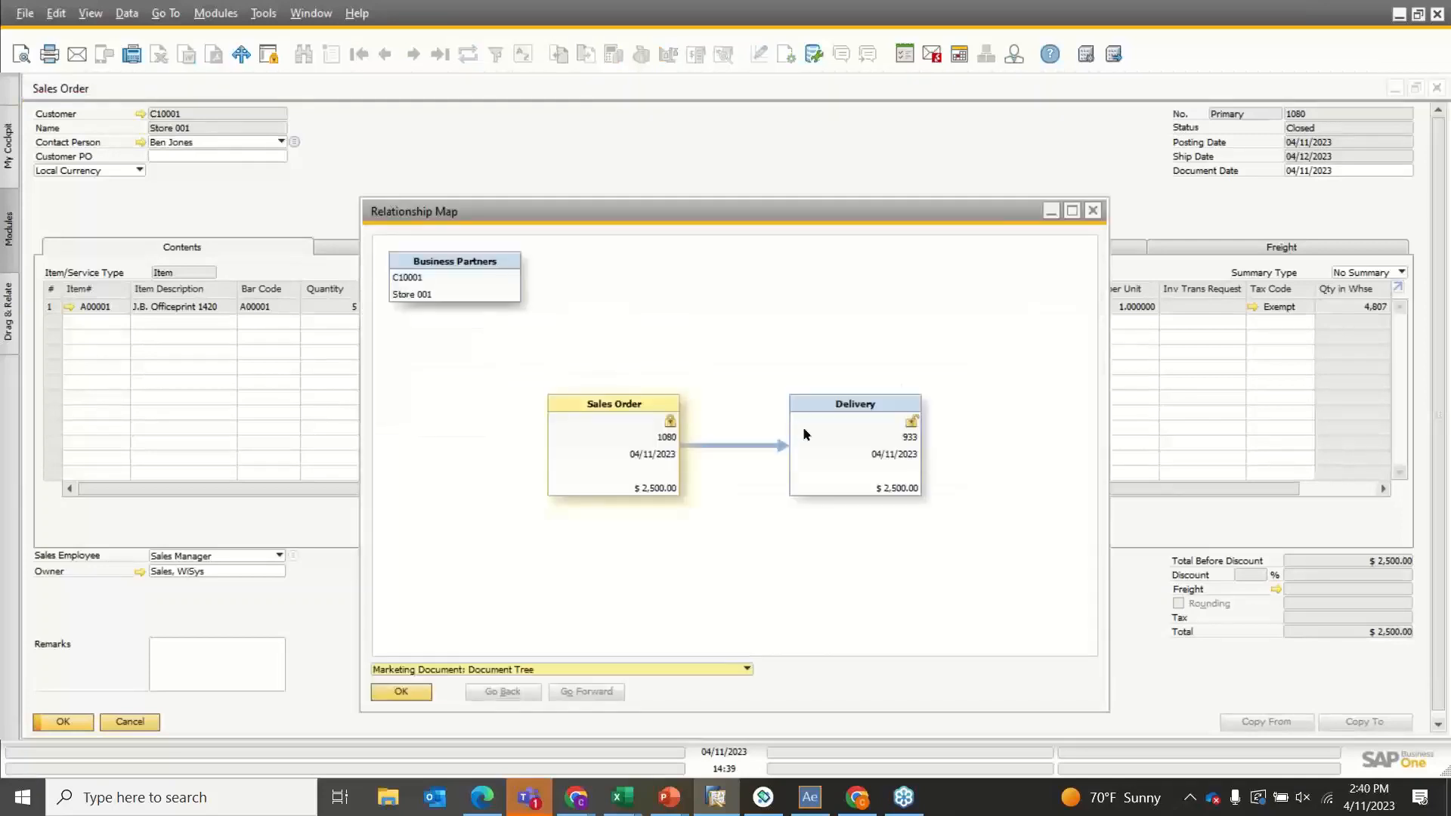
pyautogui.doubleClick(806, 426)
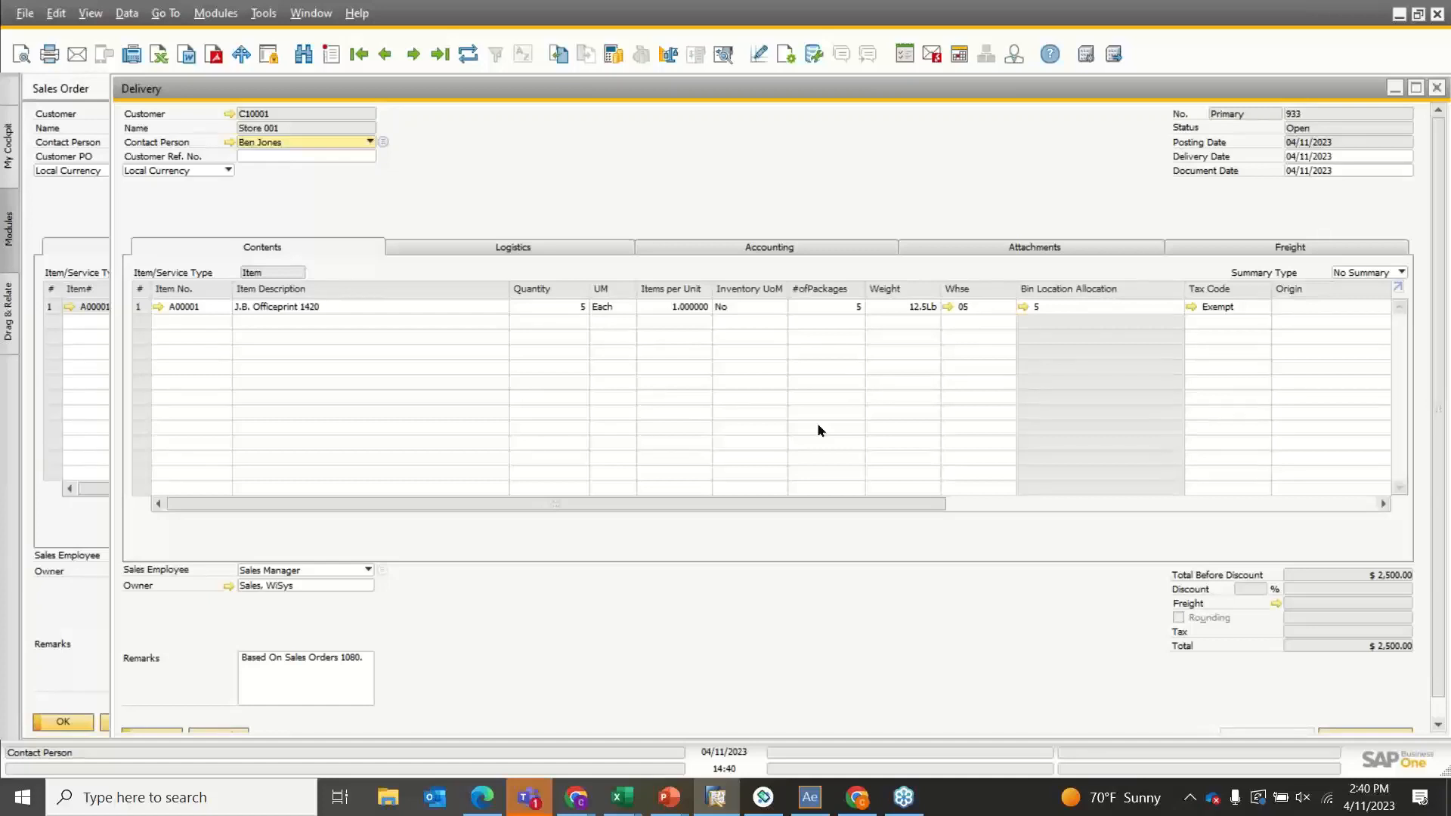
pyautogui.click(1441, 89)
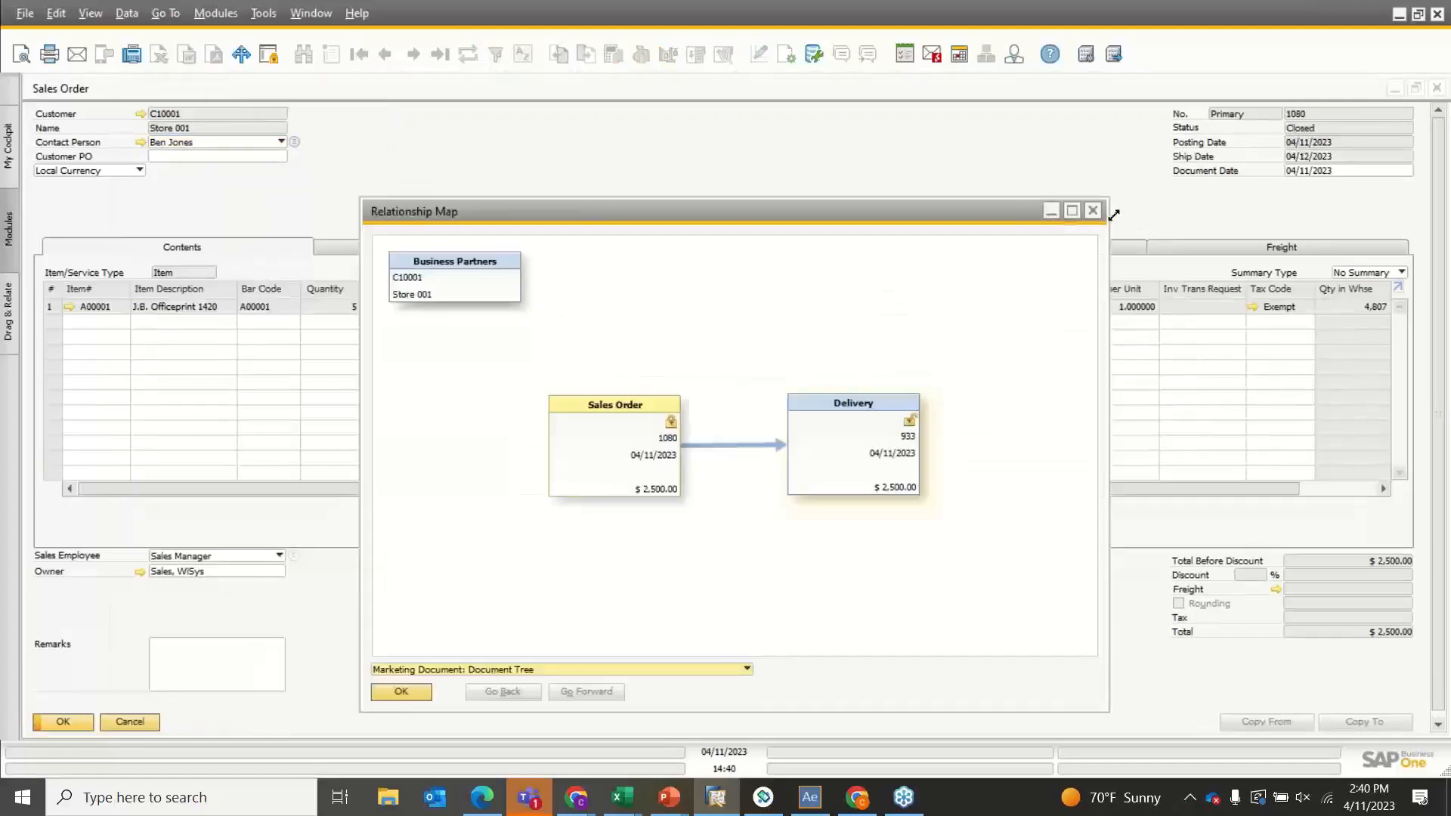
# Close the relationship map and move from pick list 442 to pick list 443
pyautogui.click(1093, 211)
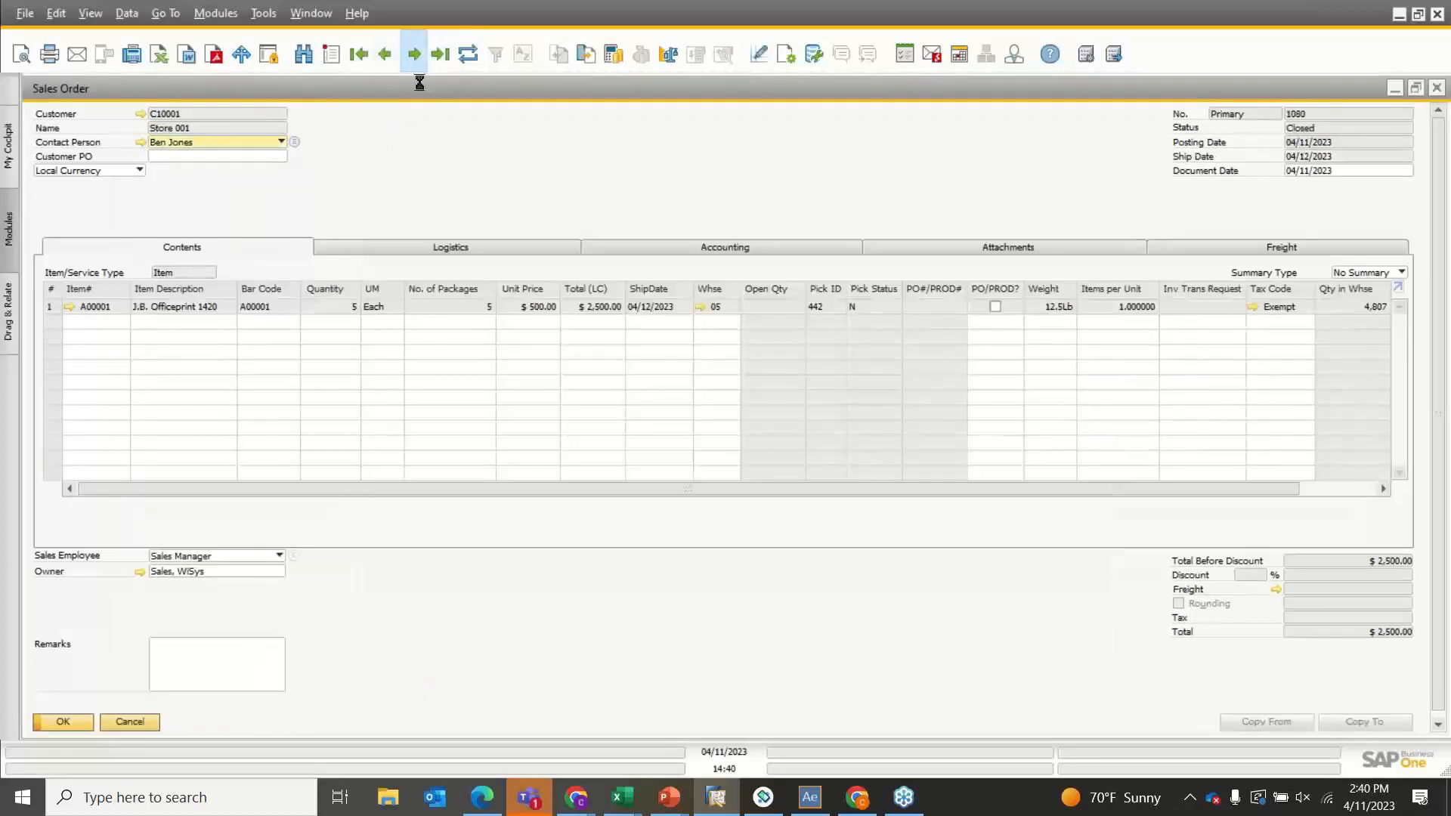
pyautogui.click(1395, 88)
pyautogui.click(1412, 724)
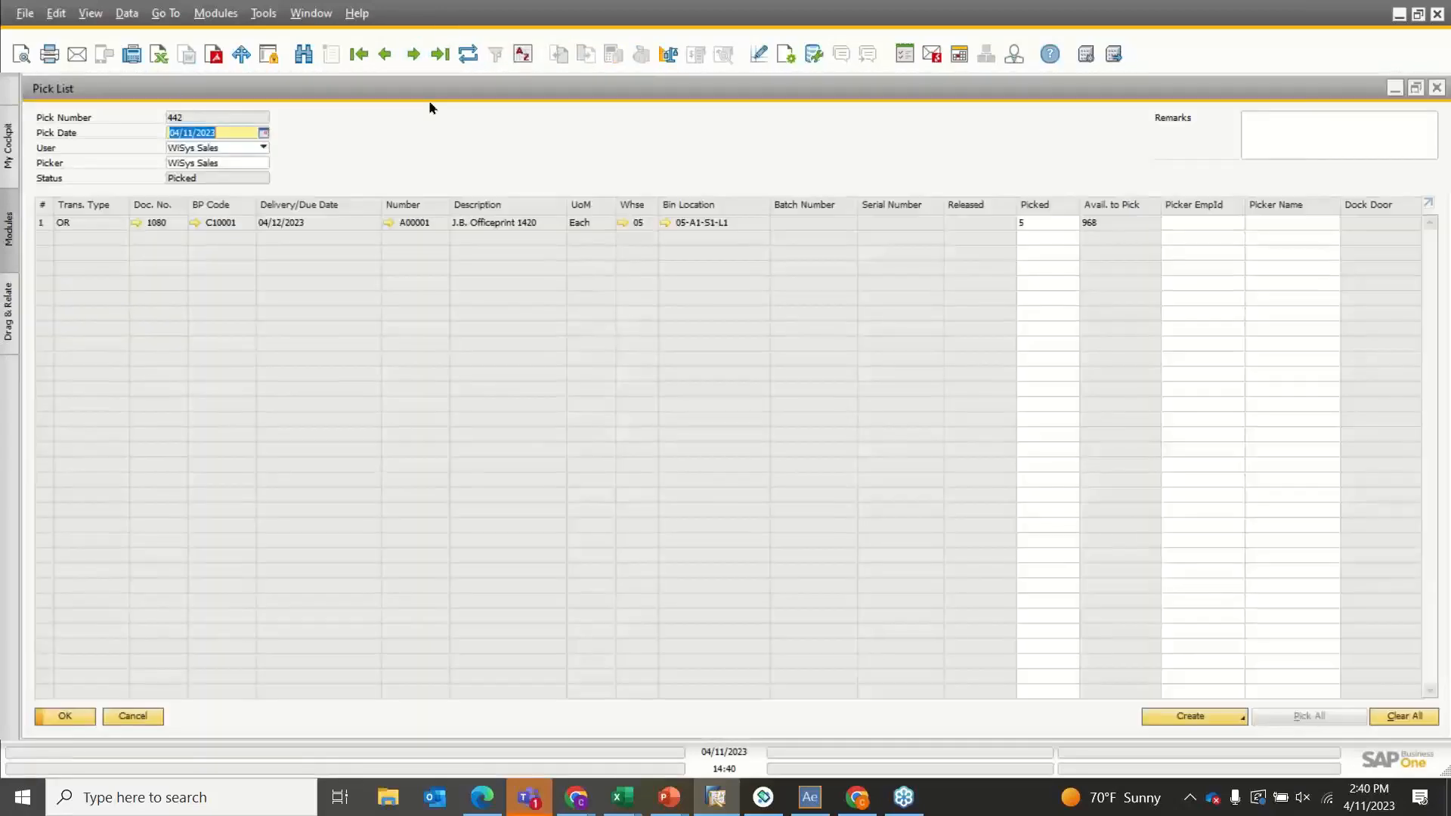
pyautogui.click(414, 54)
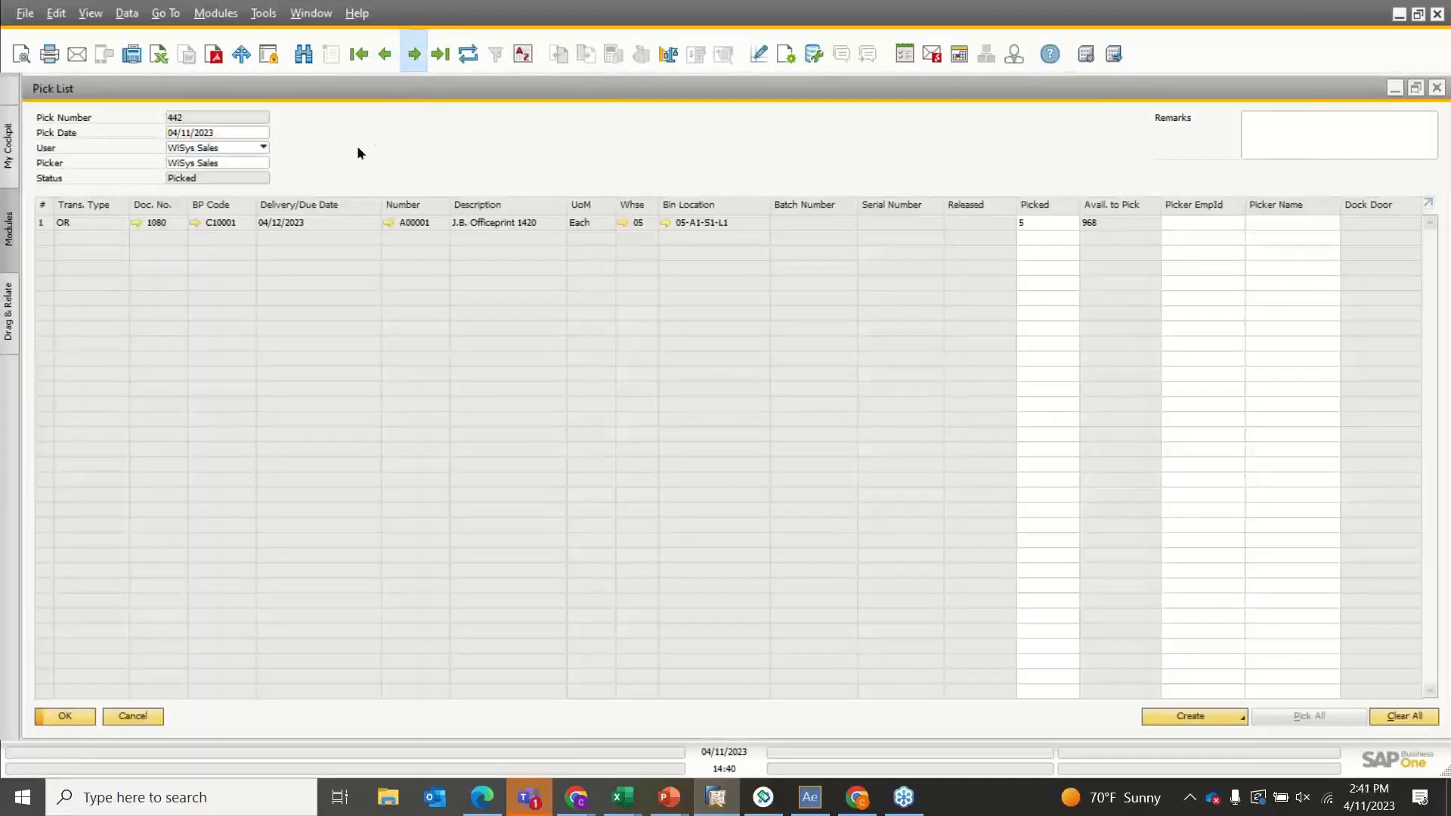
# Start directed sales order picking in Agility 360 on the emulator
pyautogui.click(773, 797)
pyautogui.click(875, 184)
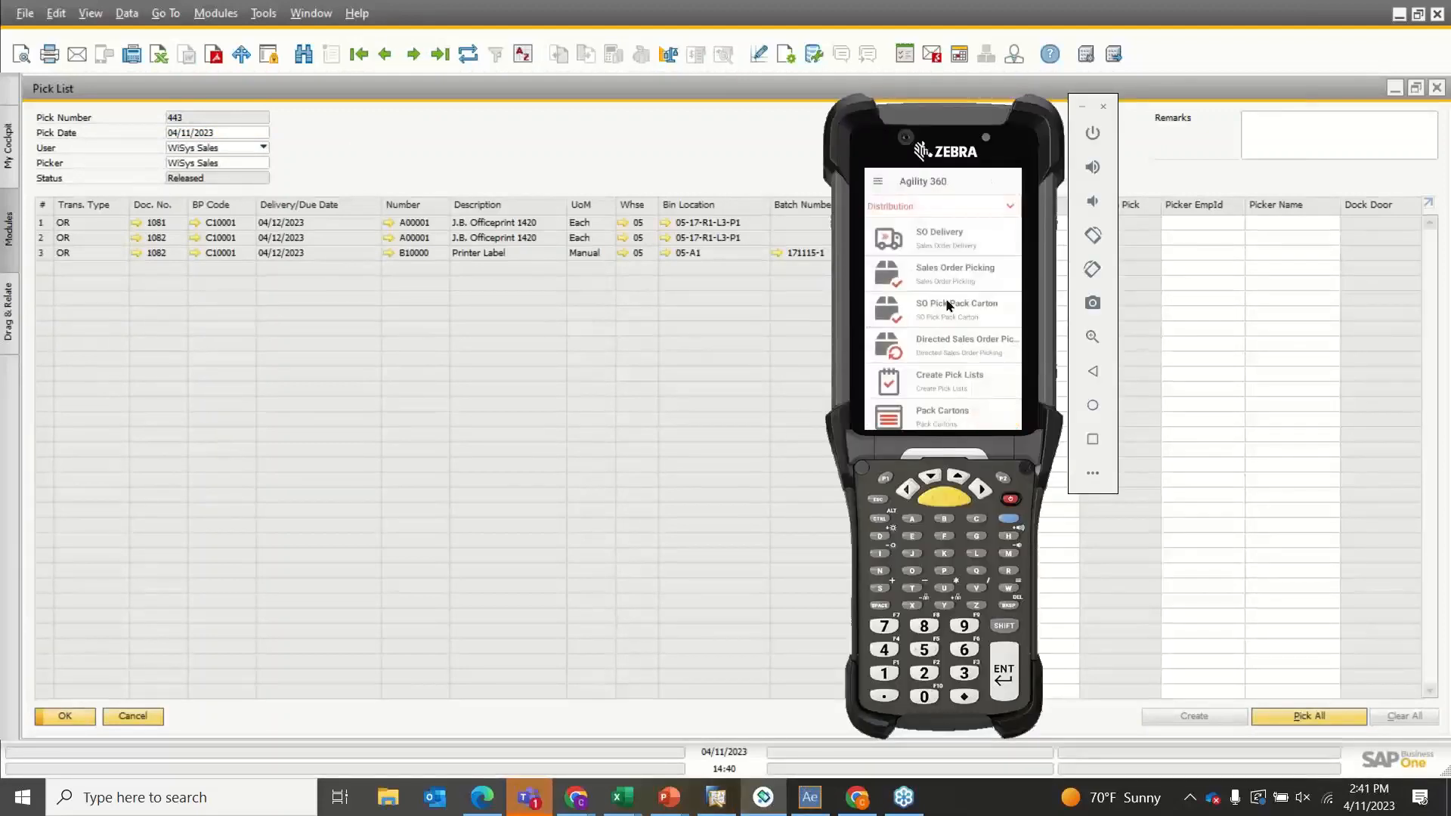
pyautogui.click(934, 347)
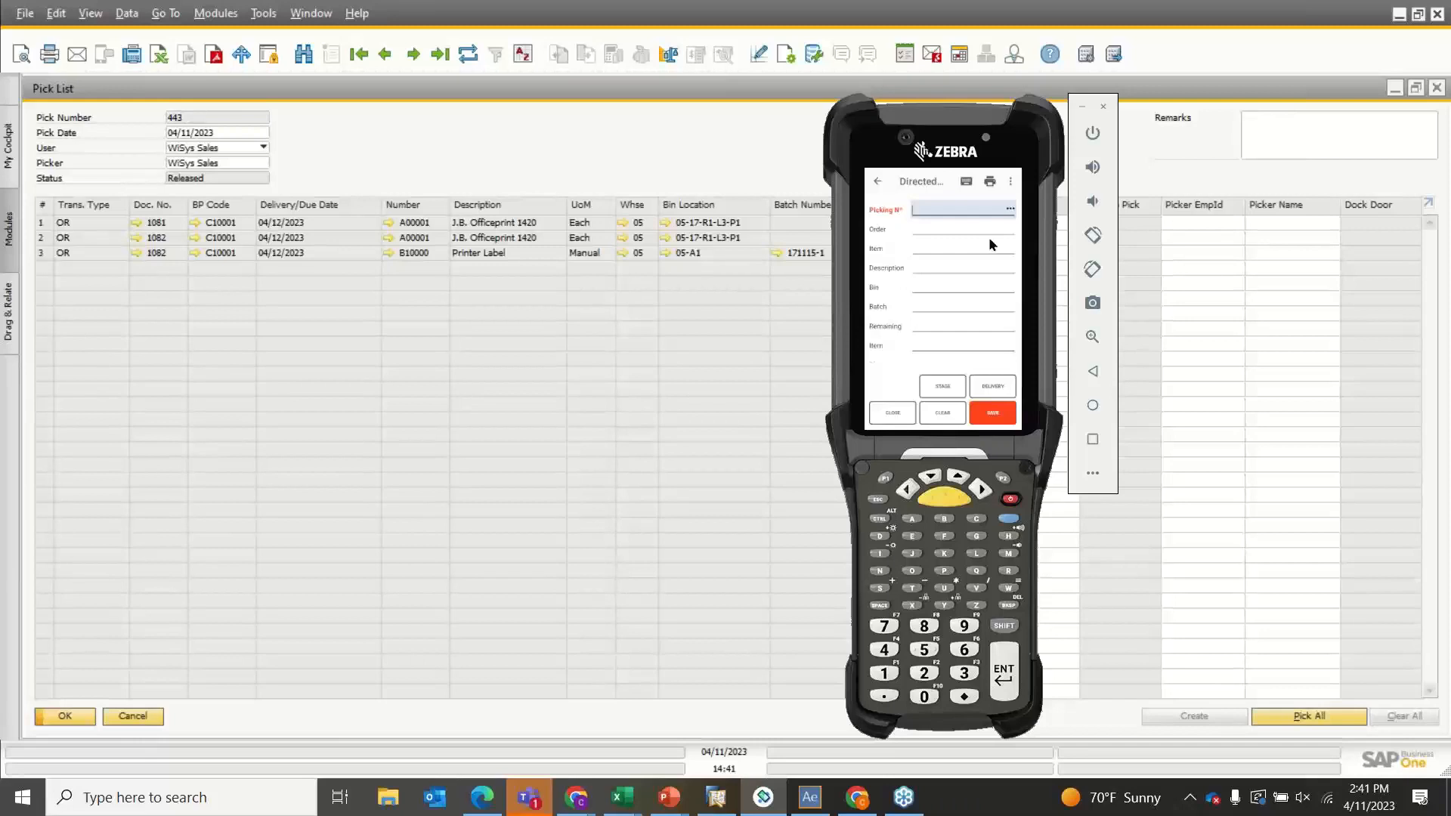
# Load pick list 443 and save a pick of 5 A00001 from bin 05-A1-S1-L1
pyautogui.write('443')
pyautogui.press('Return')
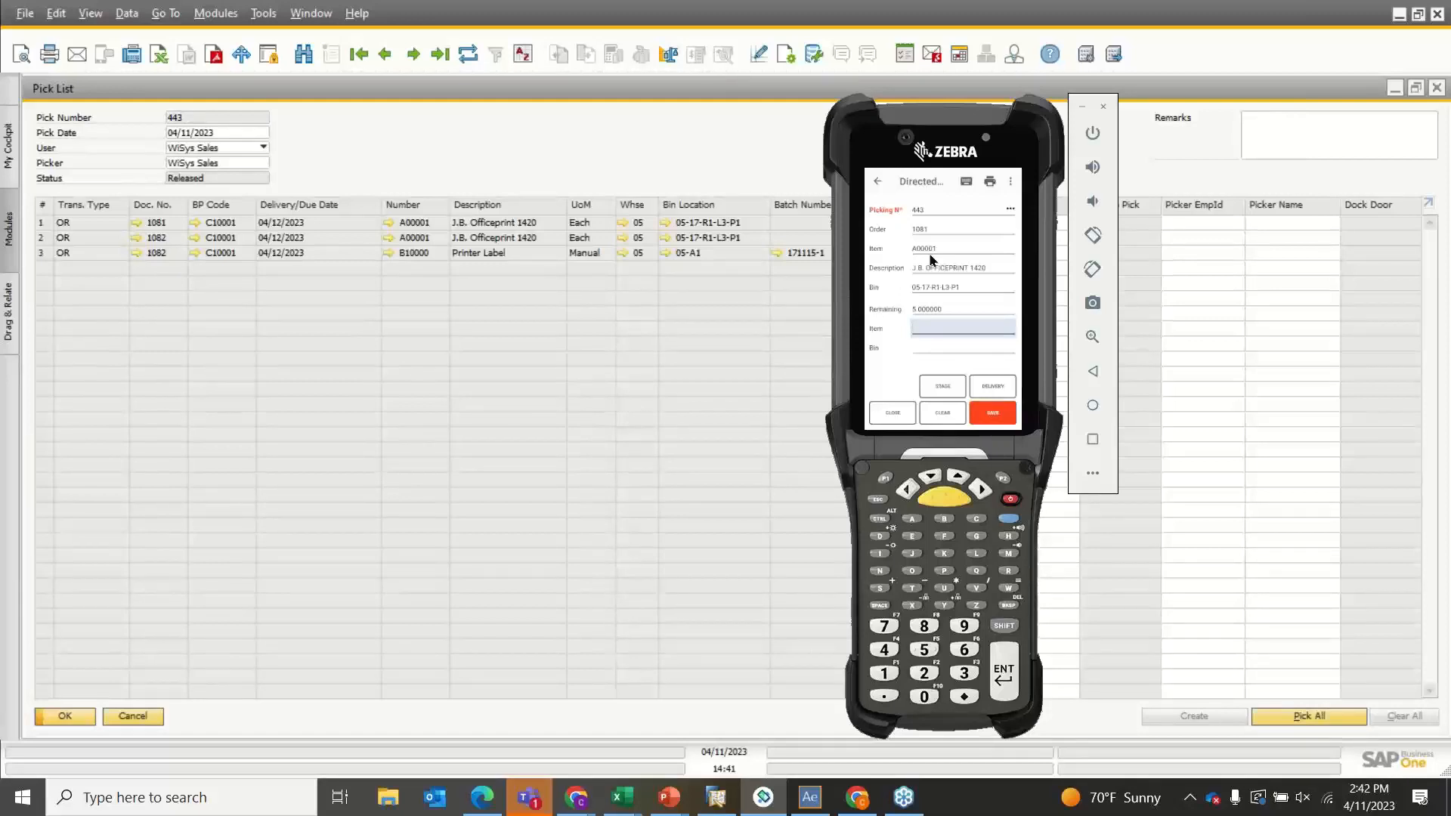
pyautogui.write('A00001')
pyautogui.press('Return')
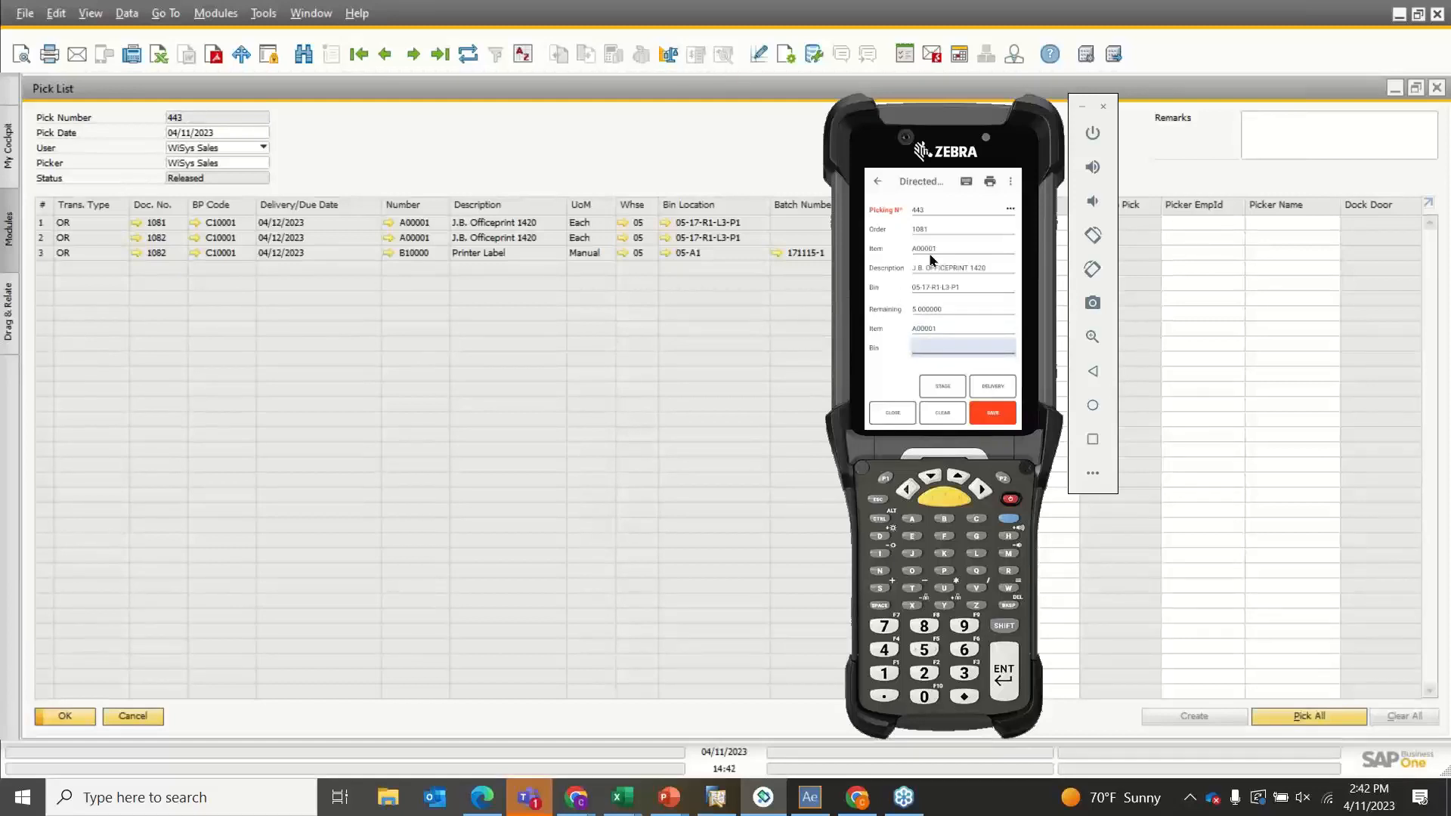
pyautogui.write('05-A1-S1-L1')
pyautogui.press('Return')
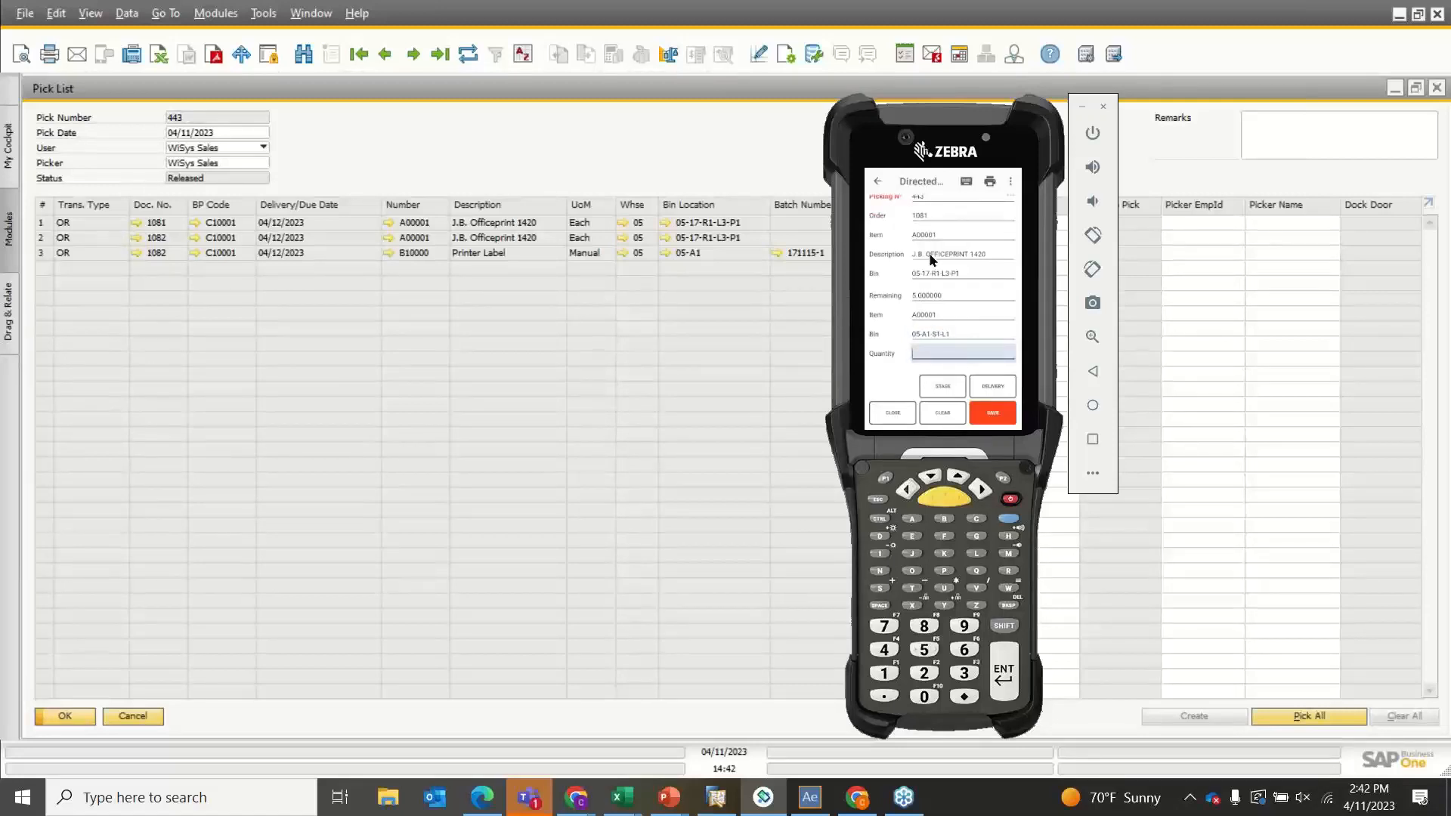
pyautogui.write('5')
pyautogui.click(992, 413)
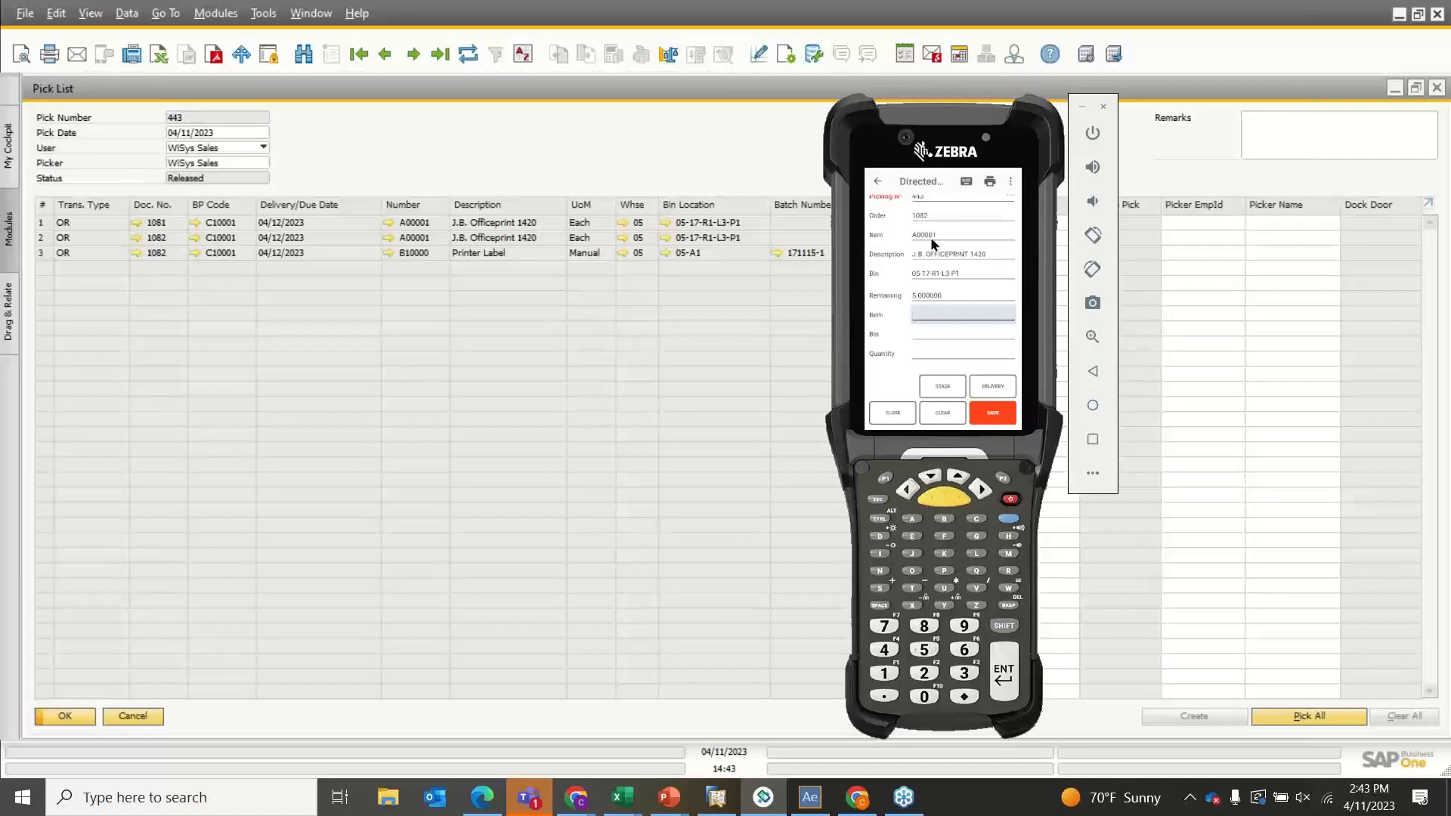
# Pick 5 of item A00001 for order 1082 from bin 05-17-R1-L3-P1
pyautogui.write('A00001')
pyautogui.press('Return')
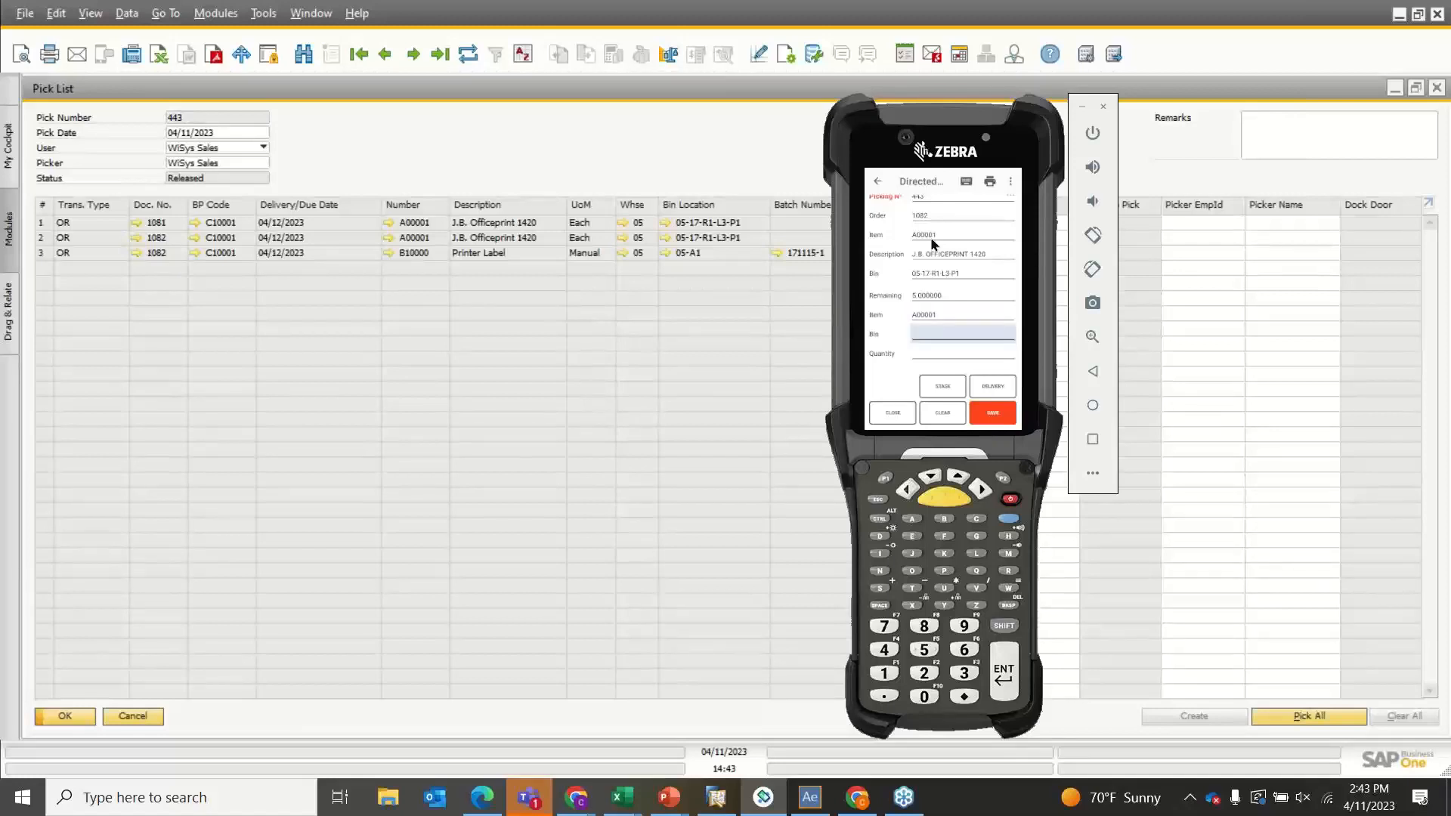
pyautogui.write('05-17')
pyautogui.write('-R1-L3-P1')
pyautogui.press('Return')
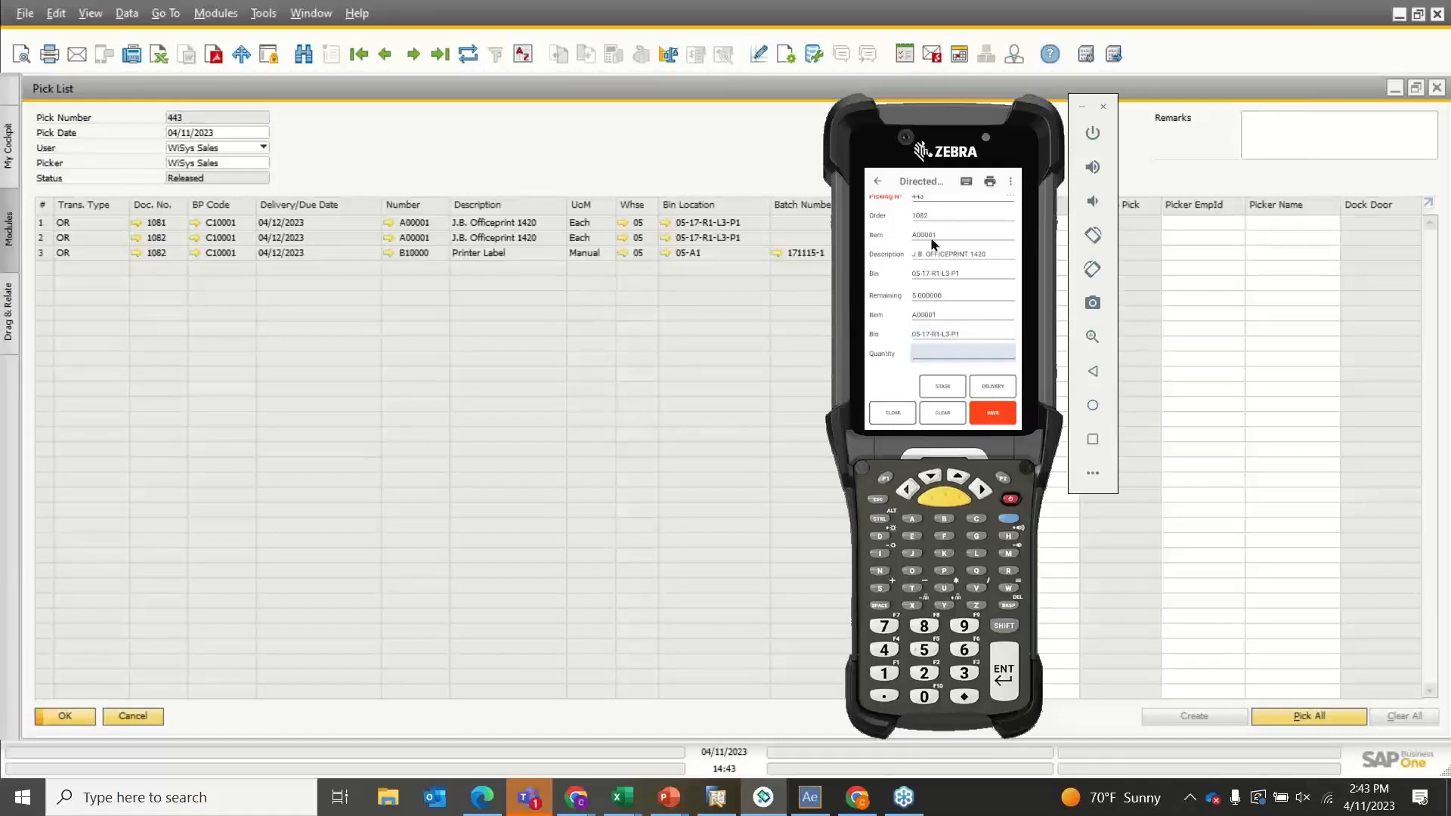
pyautogui.write('5')
pyautogui.press('Return')
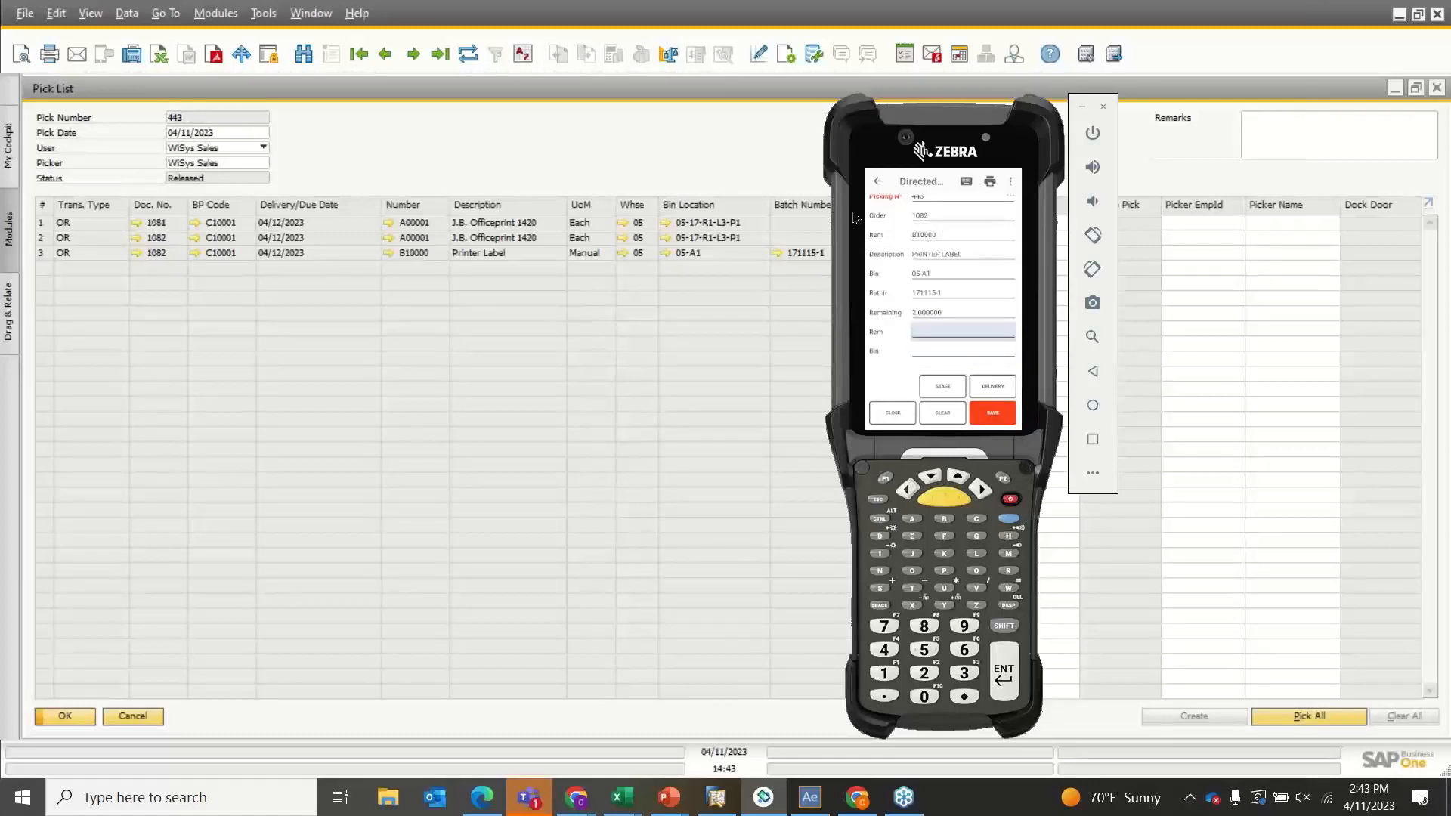
# Refresh pick list 443 to show 5 picked on both A00001 lines, then bring up the handheld
pyautogui.click(681, 173)
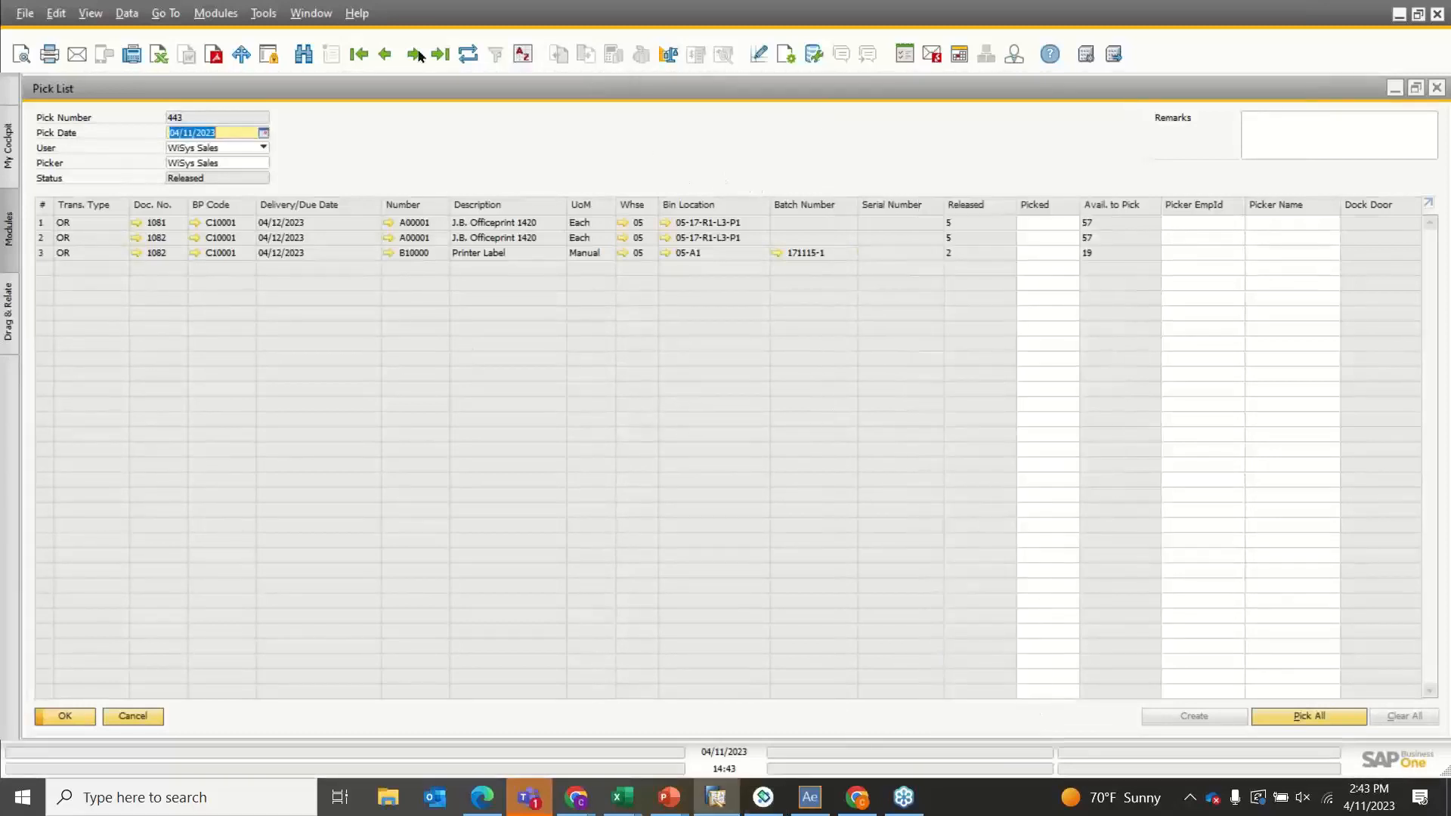
pyautogui.click(468, 54)
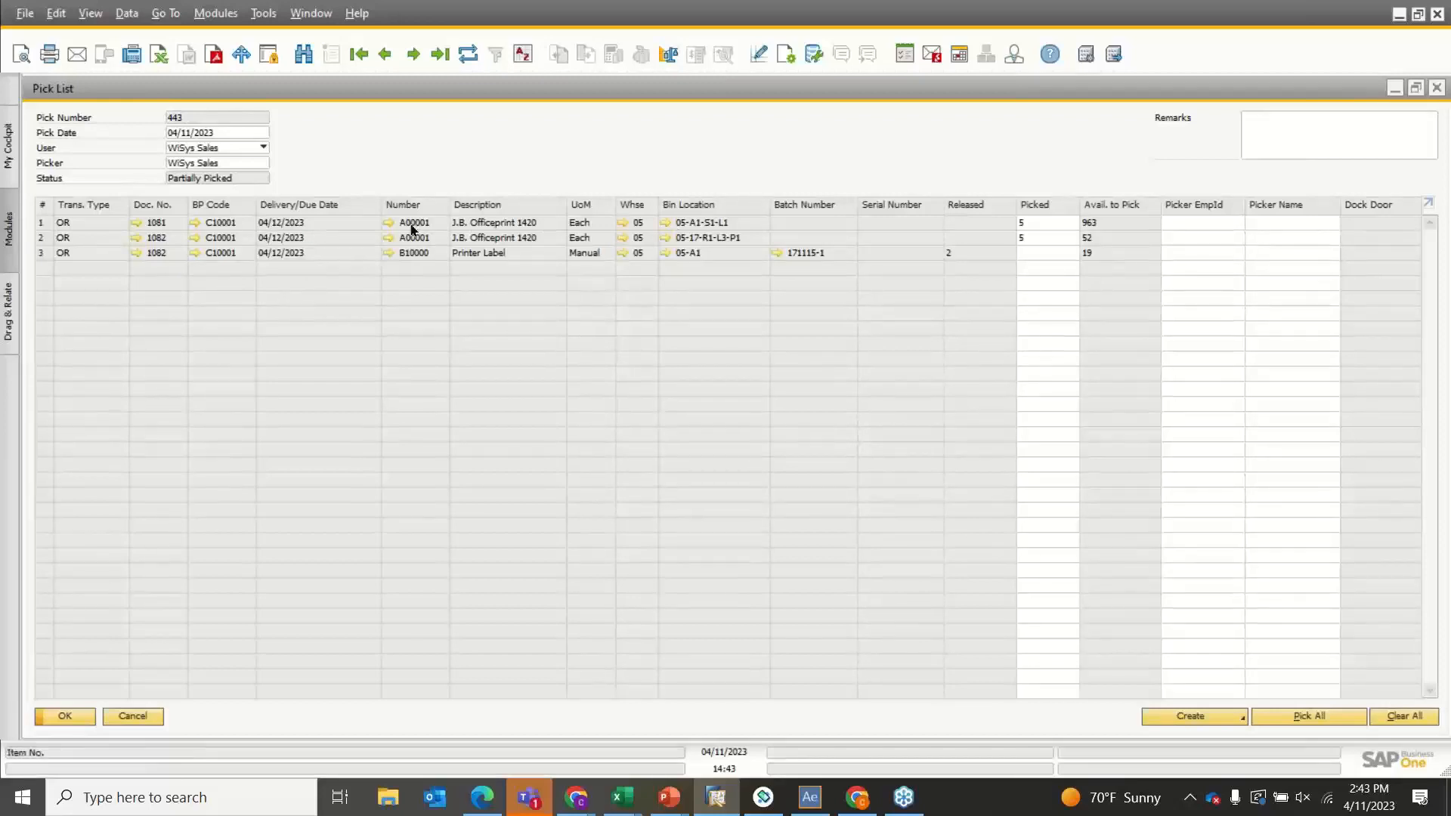
pyautogui.moveTo(425, 243)
pyautogui.click(769, 809)
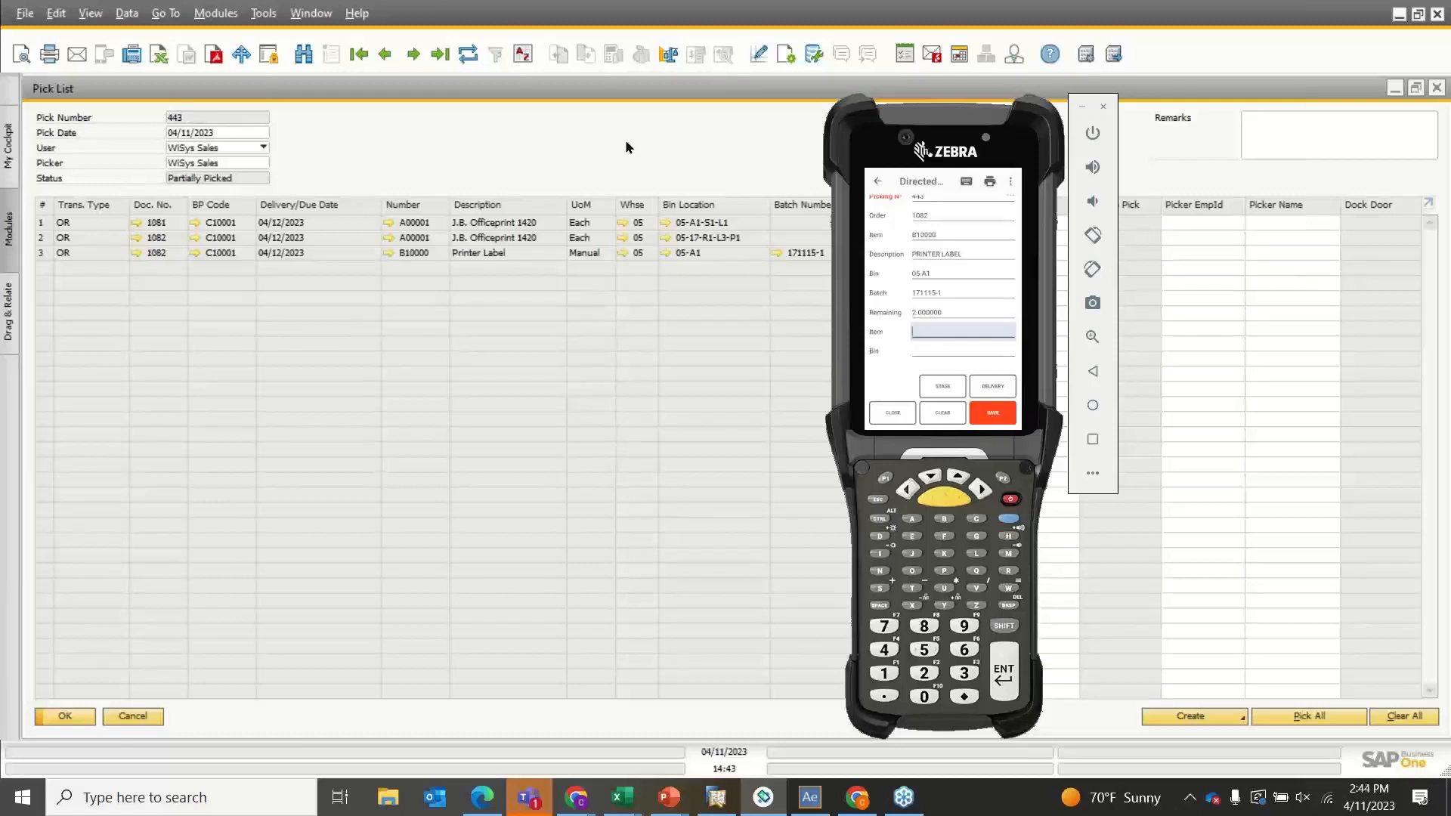
# Pick 2 Printer Labels (B10000) from bin 05-A1, completing pick list 443
pyautogui.write('810000')
pyautogui.press('Return')
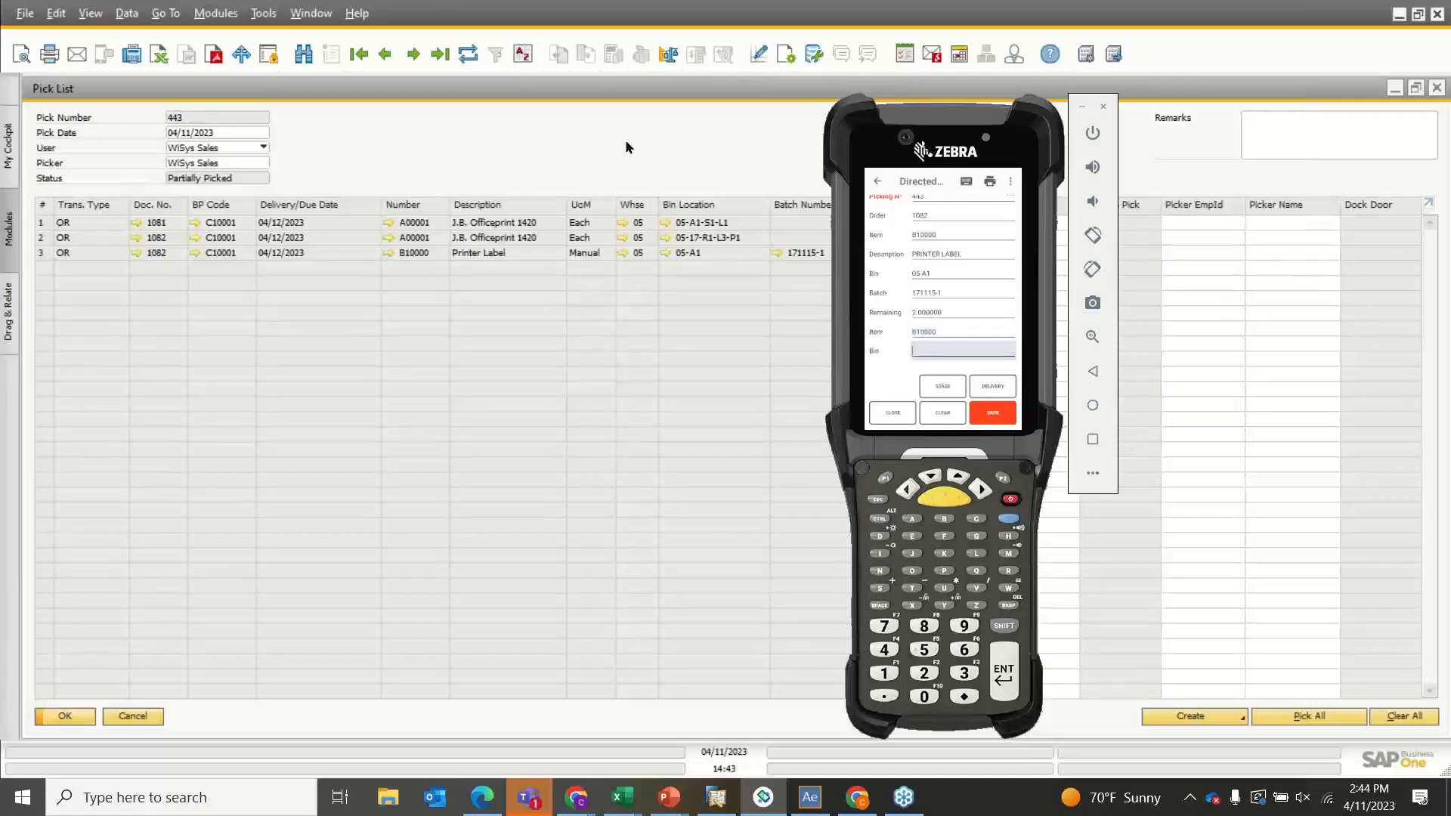
pyautogui.write('05-A1')
pyautogui.press('Return')
pyautogui.write('2')
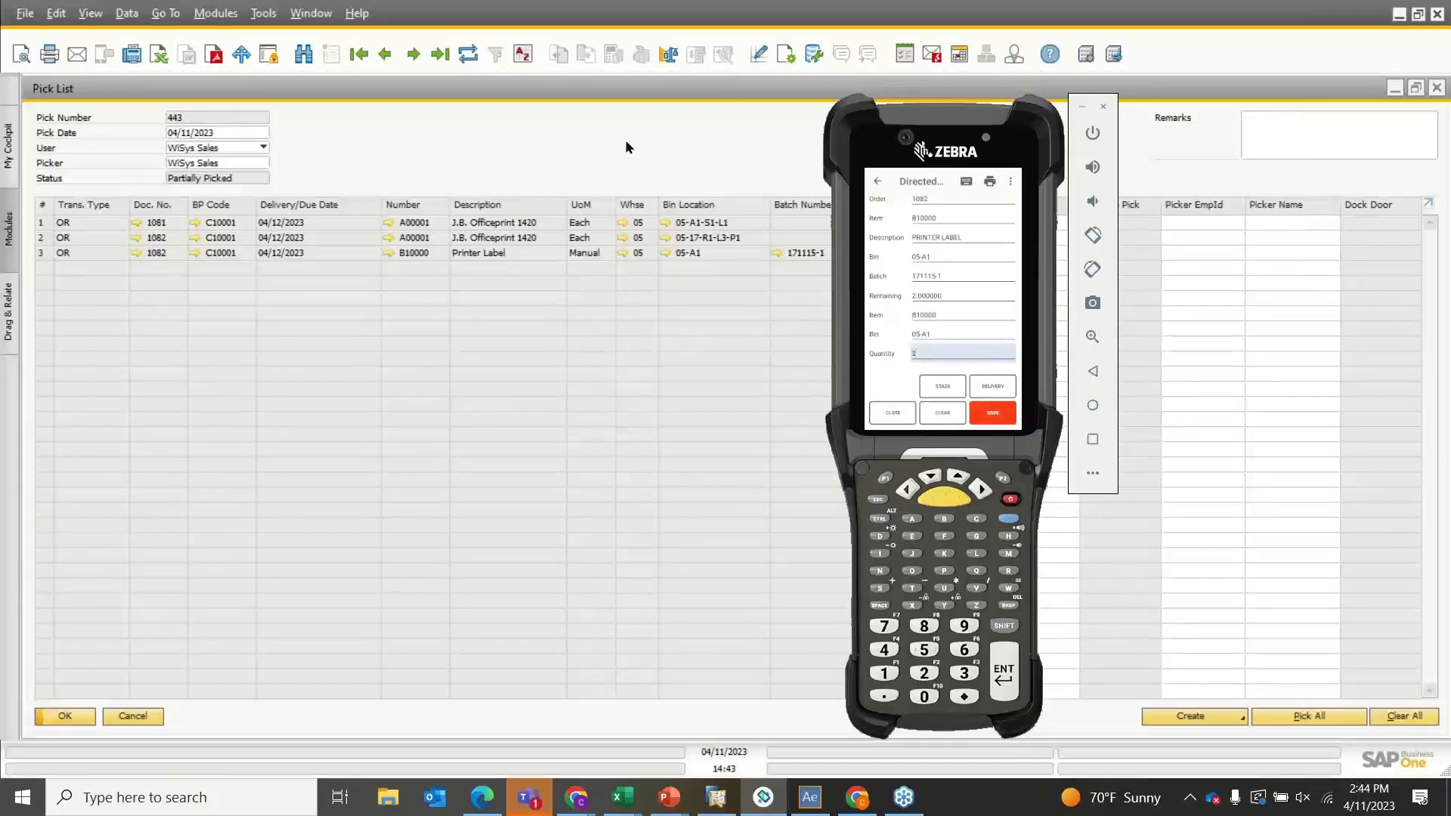
pyautogui.press('Return')
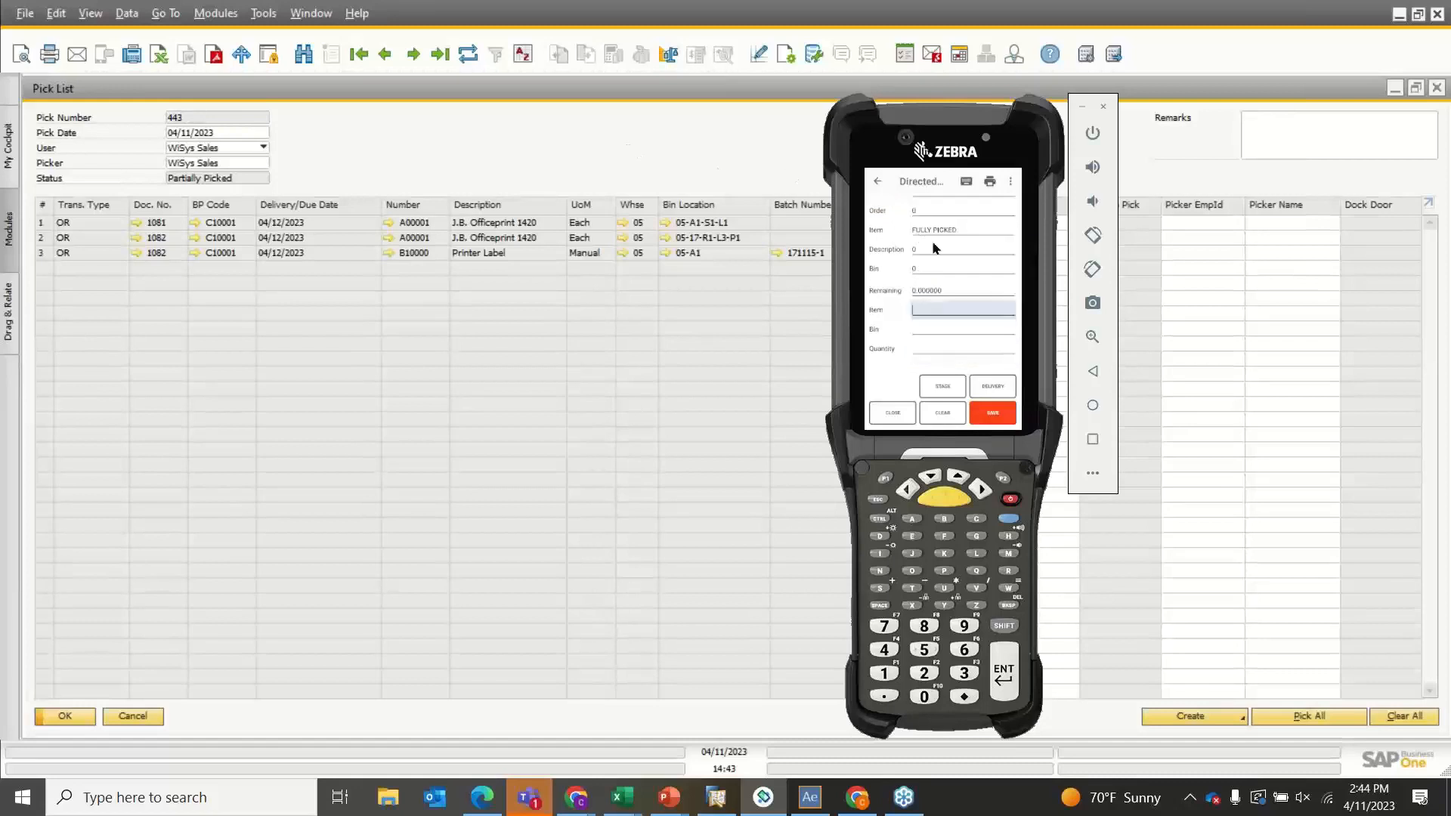
# Refresh pick list 443 to confirm it is fully Picked, then minimize it
pyautogui.click(720, 144)
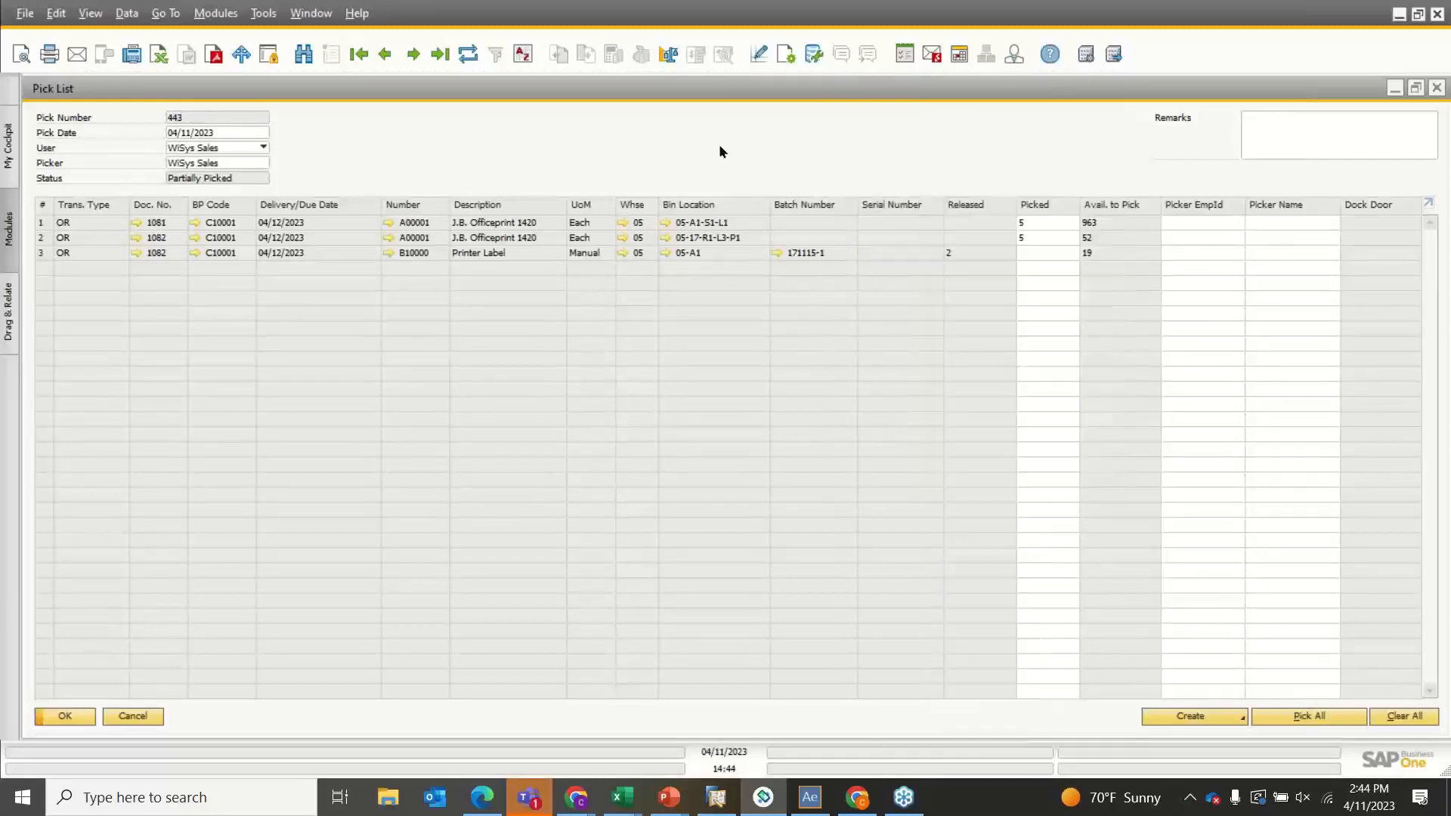
pyautogui.click(469, 53)
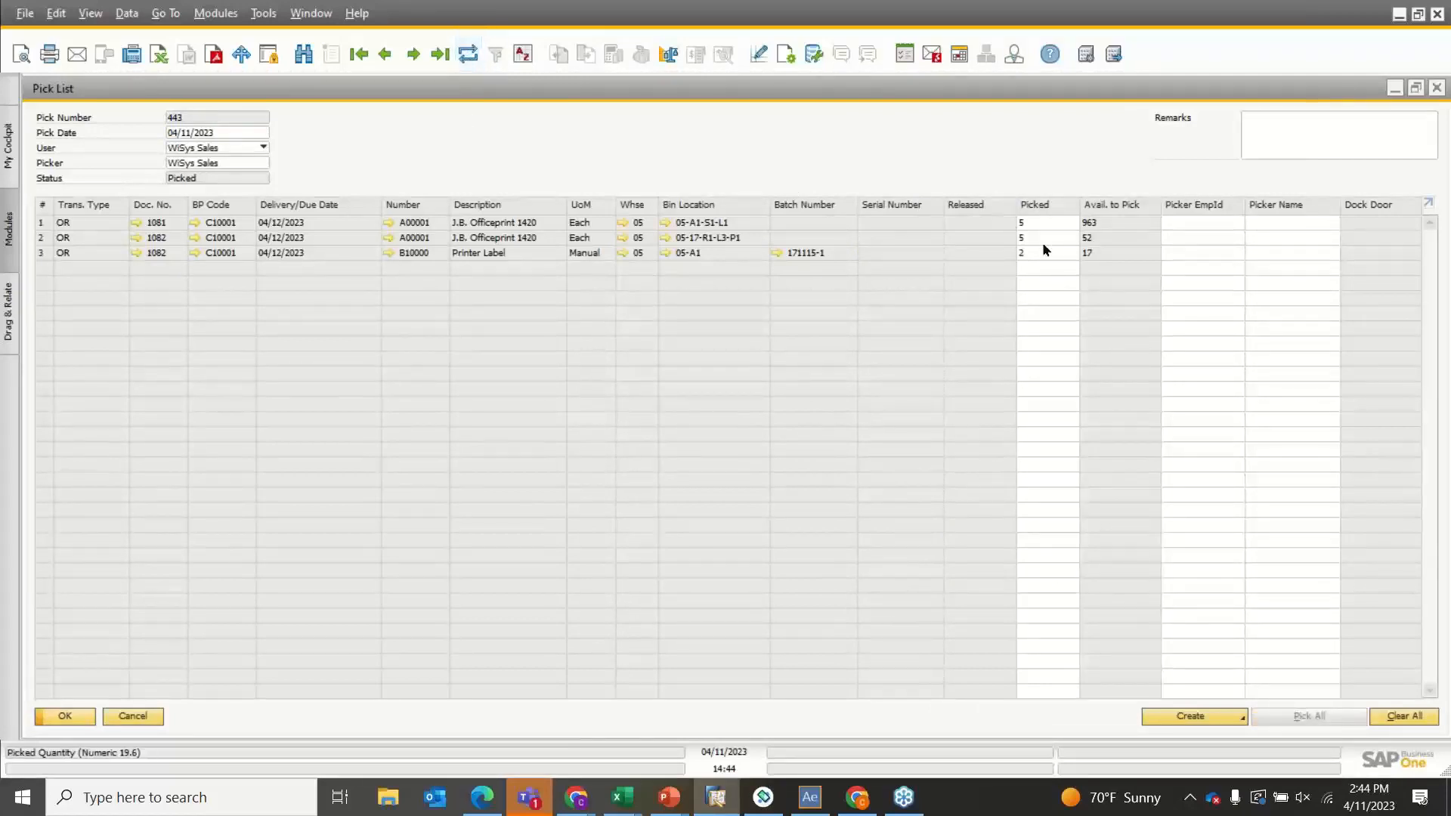
pyautogui.click(1399, 92)
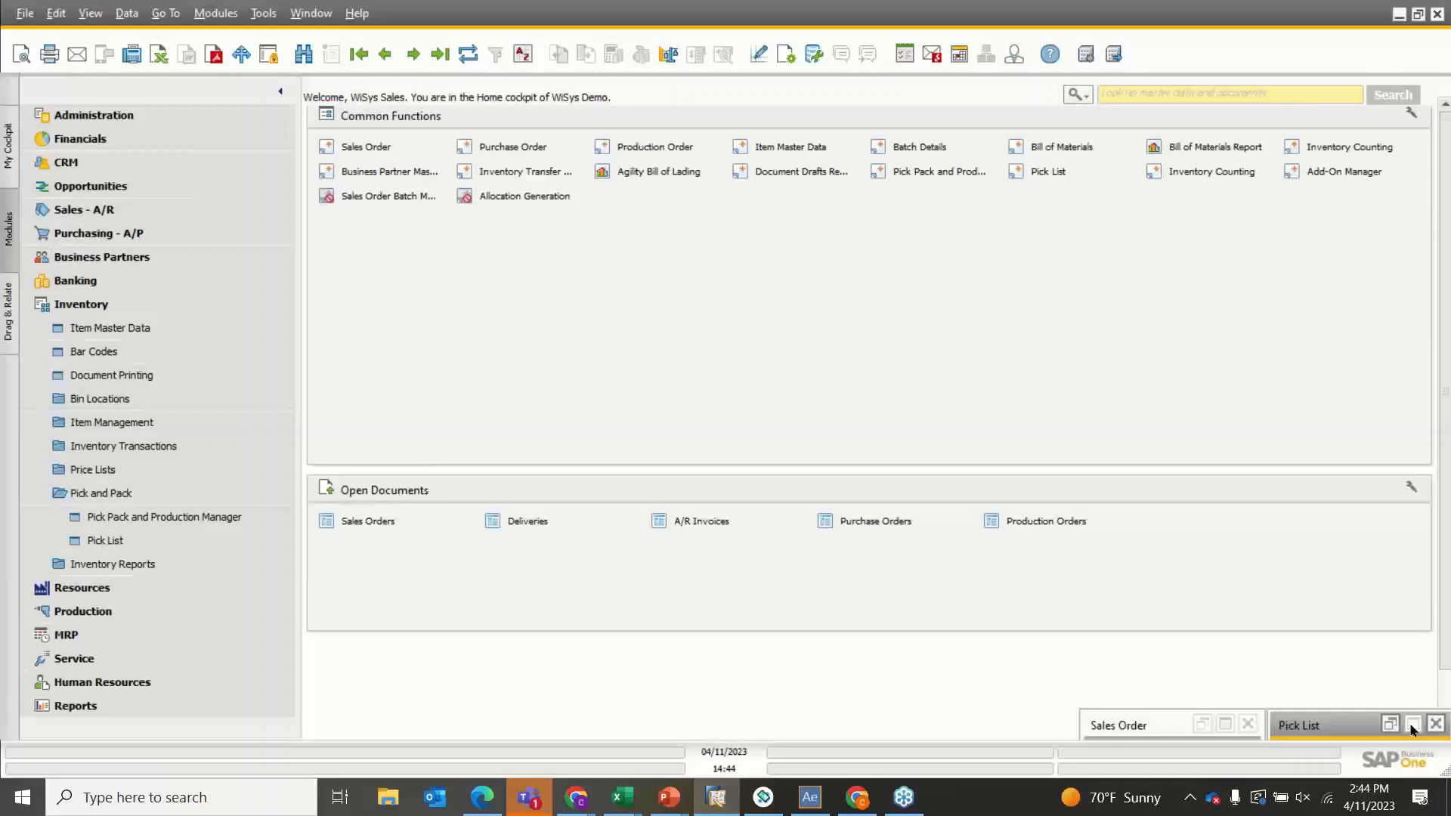
pyautogui.click(1411, 726)
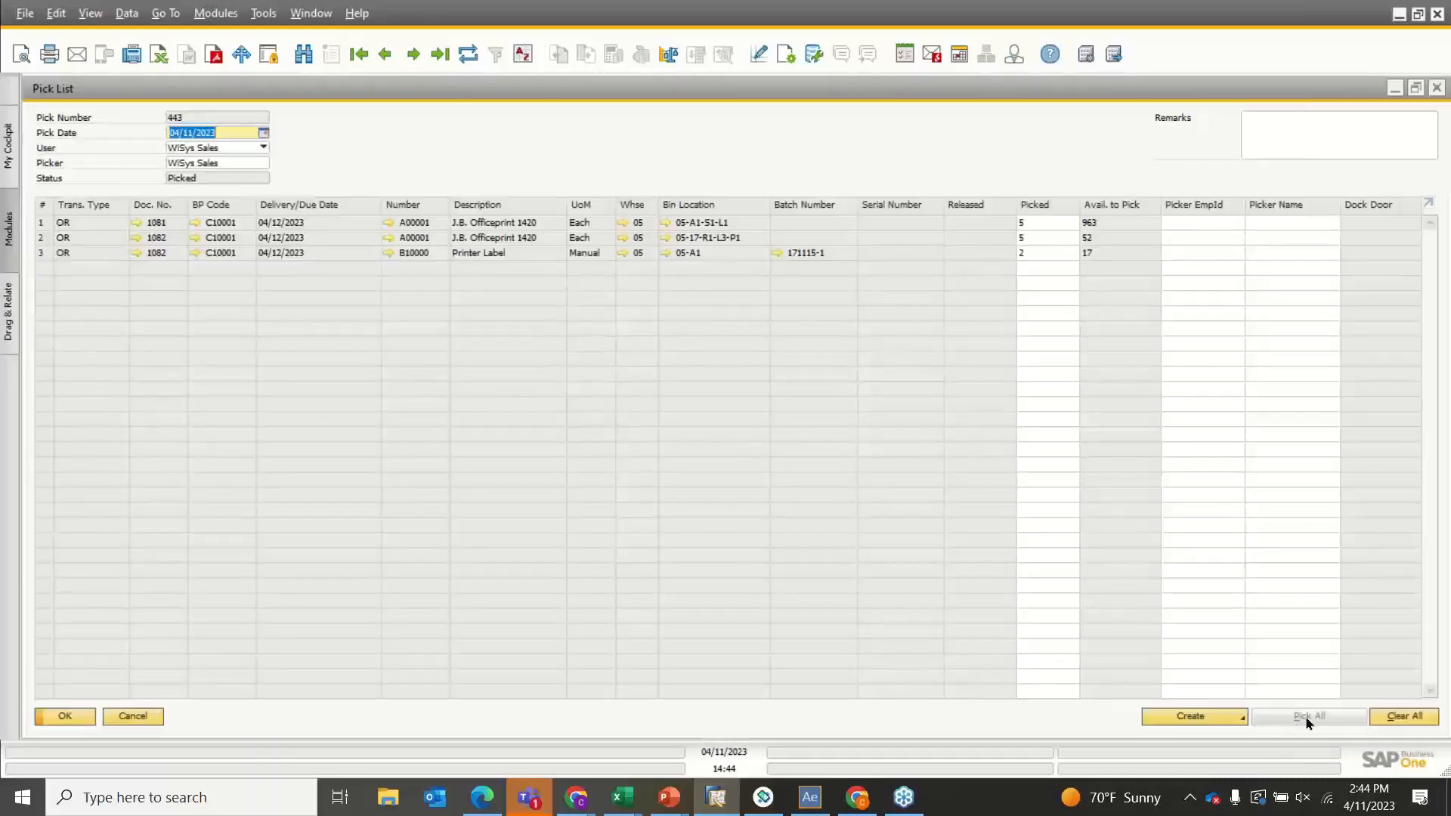
pyautogui.click(1394, 90)
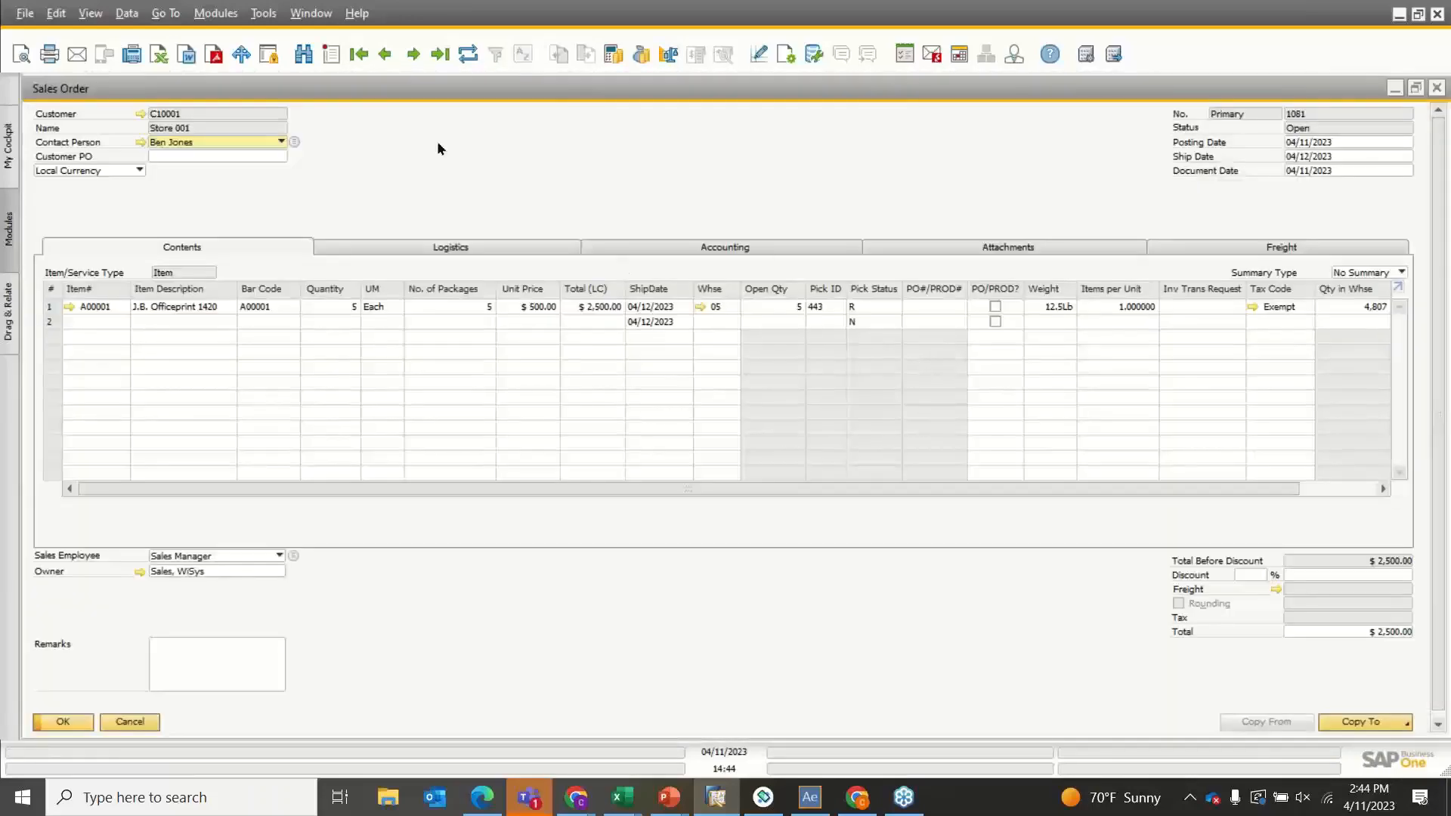
# Refresh sales order 1081, step to order 1082, and bring up the handheld emulator
pyautogui.click(472, 60)
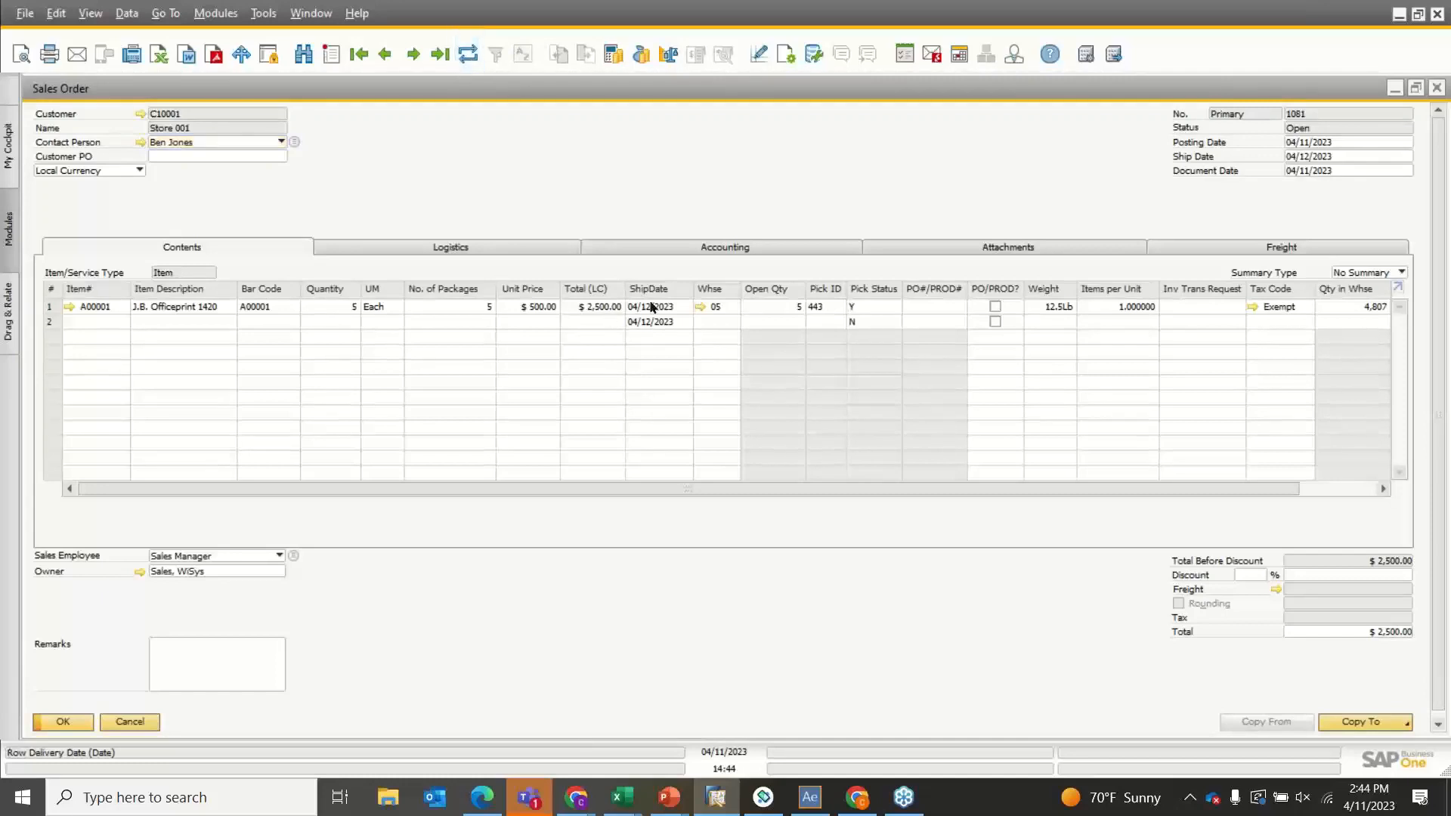
pyautogui.click(414, 54)
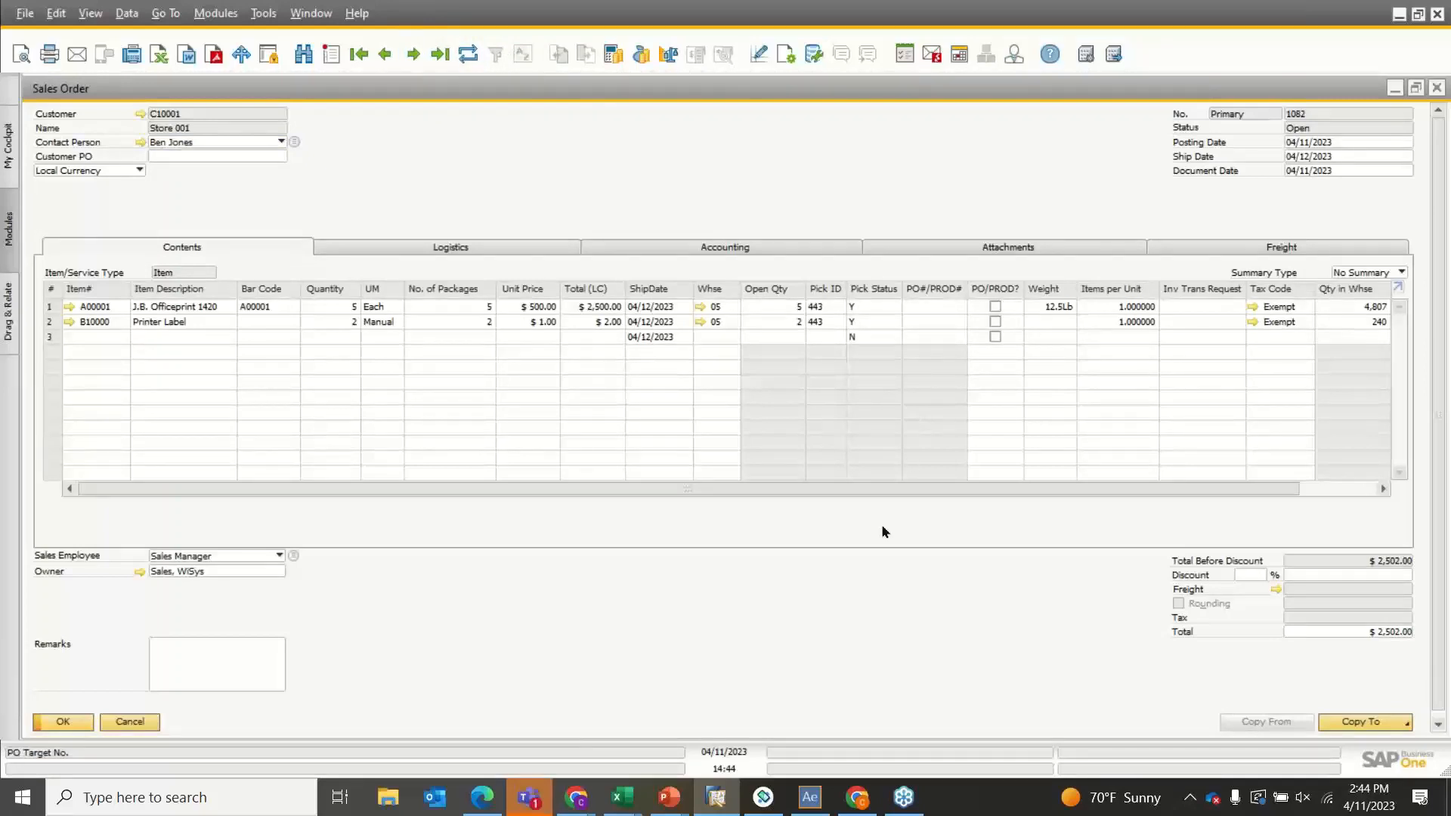
pyautogui.click(764, 796)
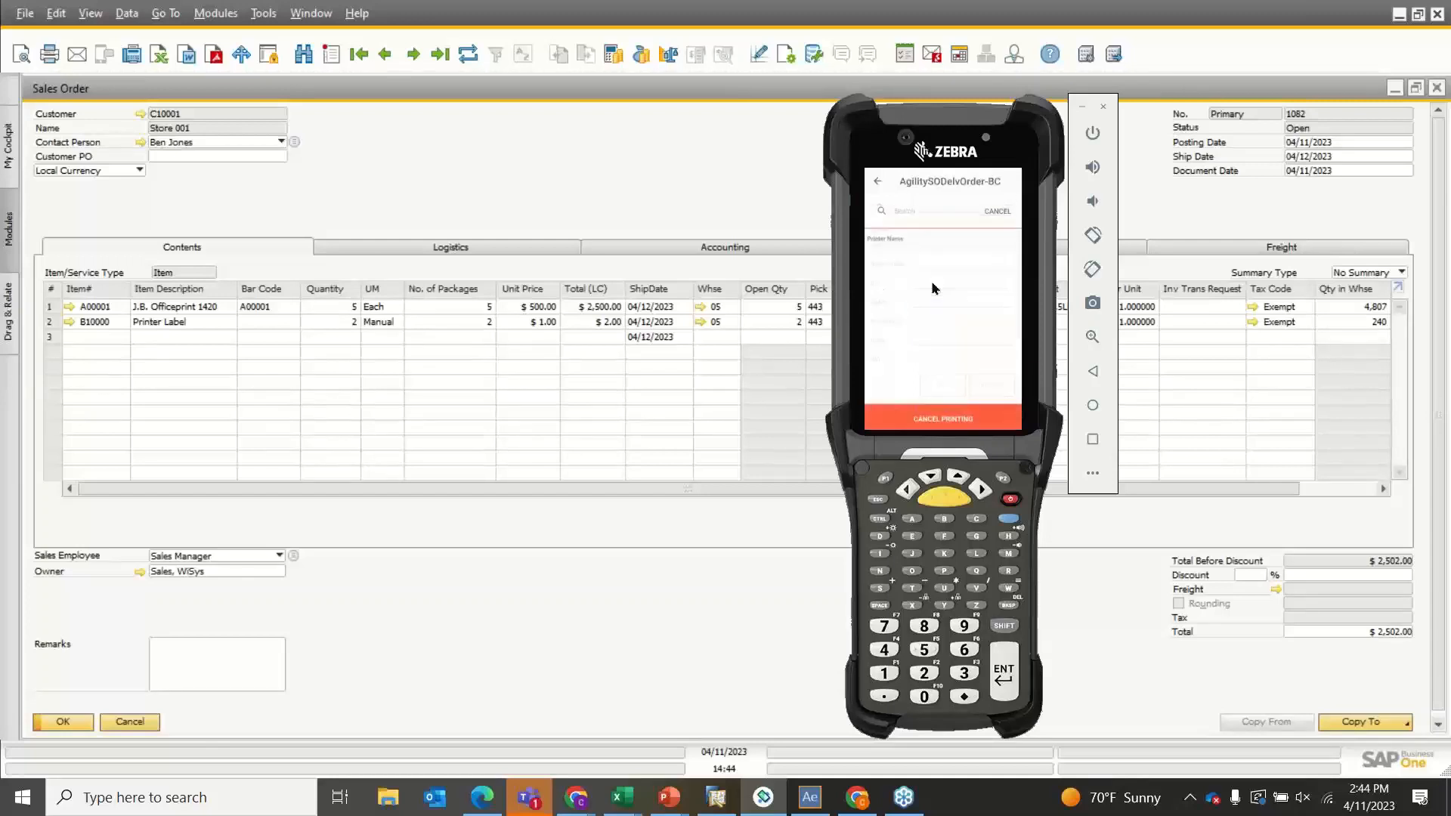
# Skip printing on the handheld, then refresh order 1082 and step back to 1081, both Closed
pyautogui.click(961, 417)
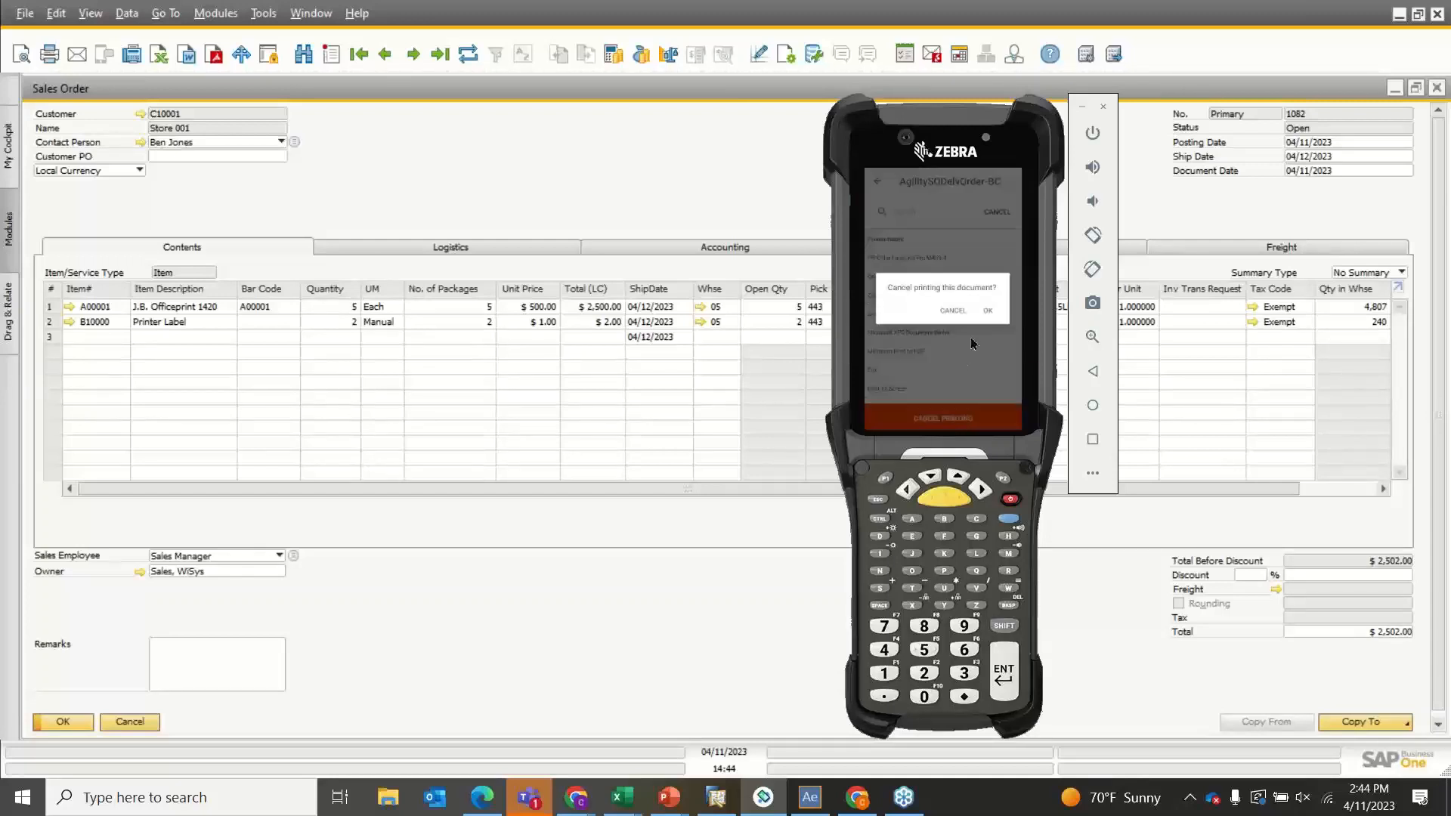
pyautogui.click(984, 322)
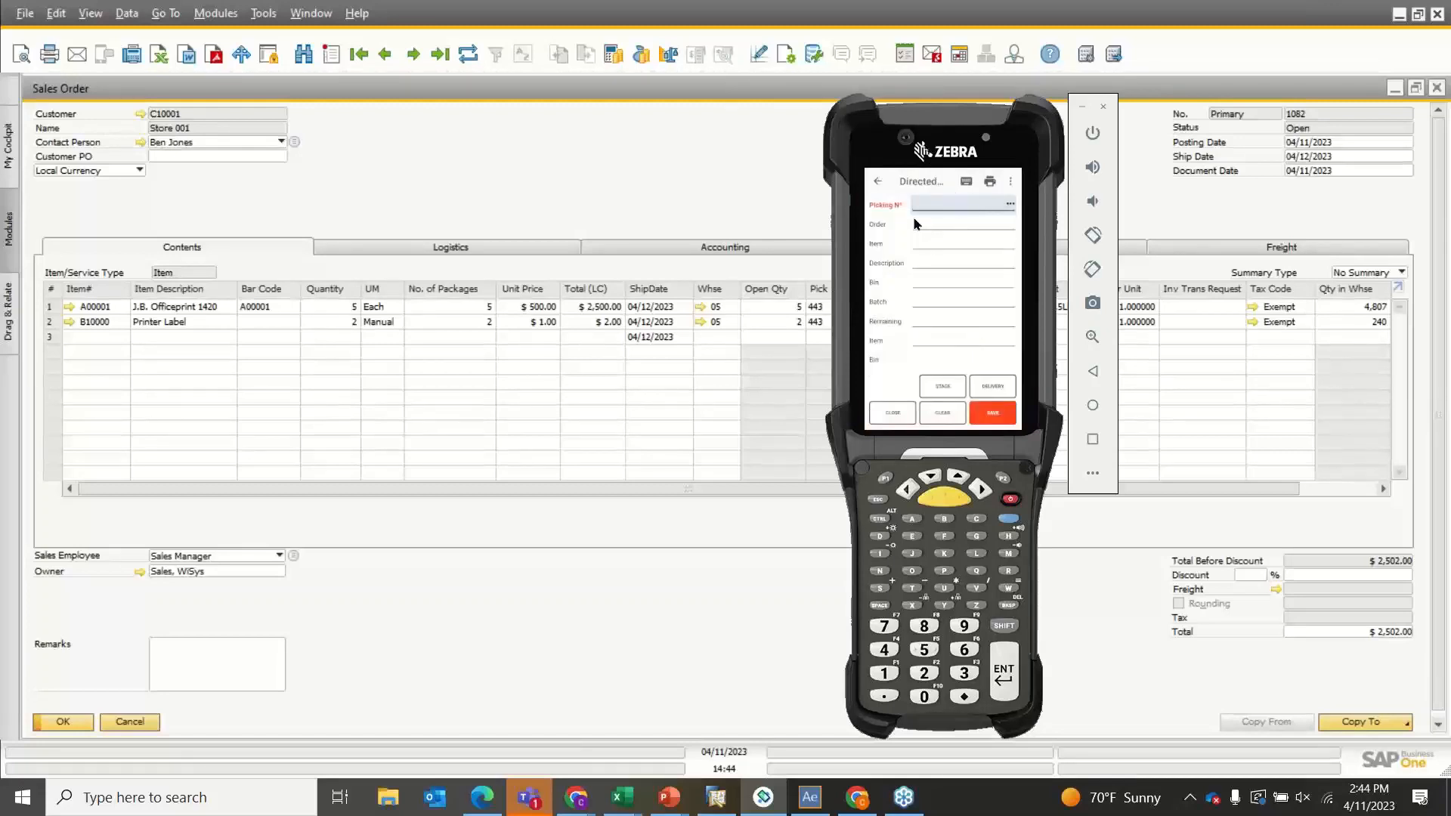
pyautogui.click(709, 175)
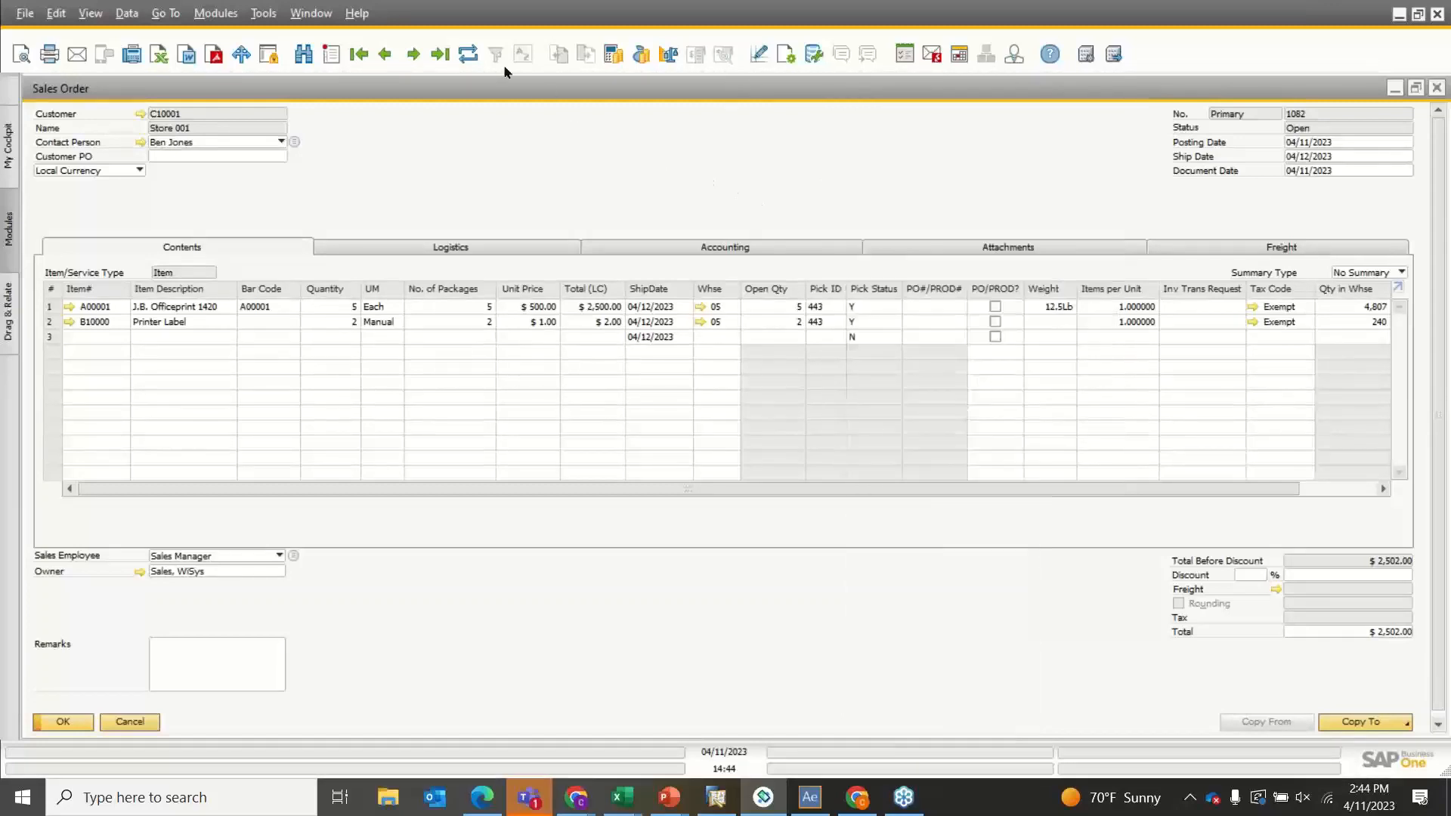
pyautogui.click(469, 55)
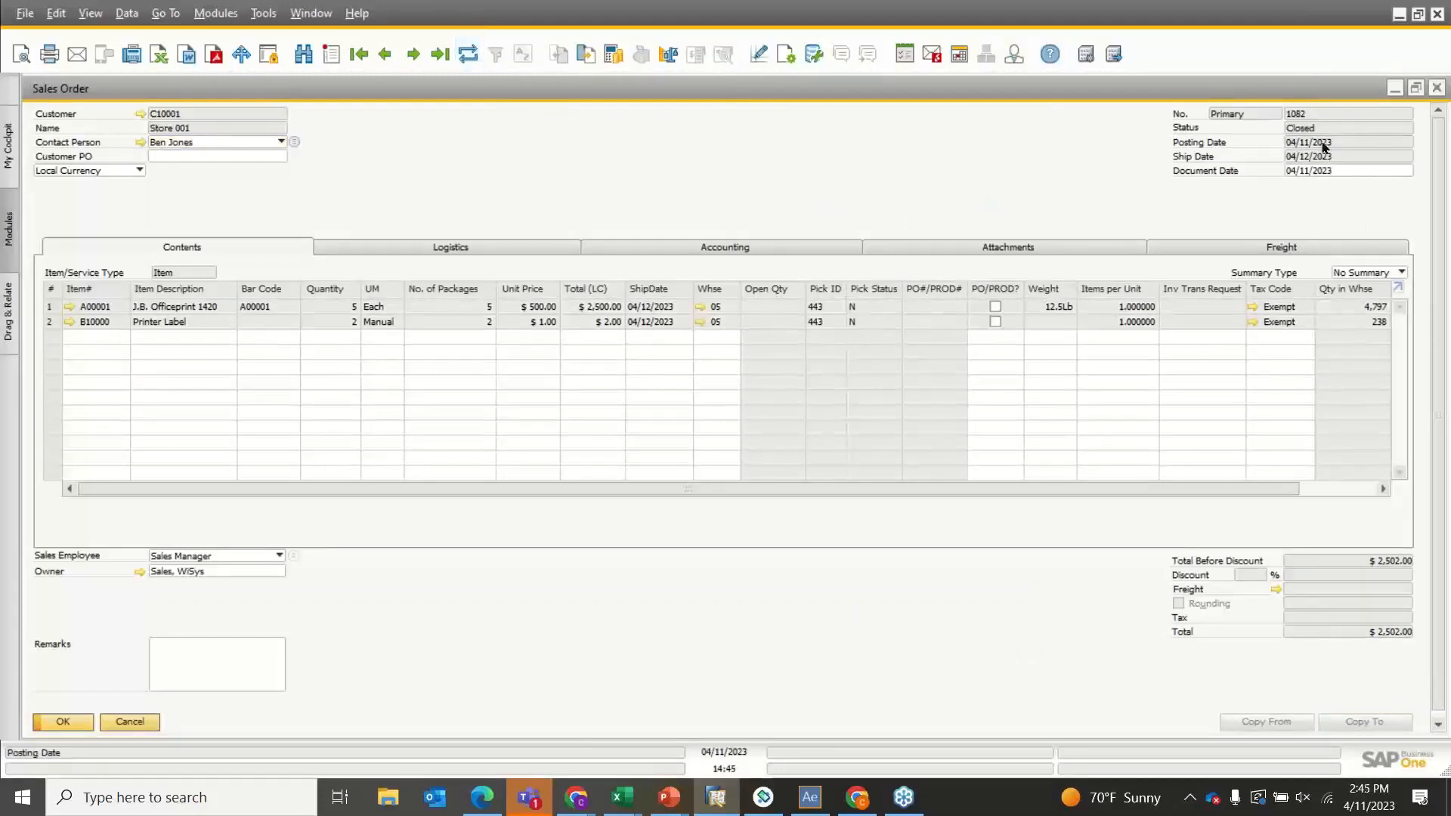
pyautogui.click(385, 53)
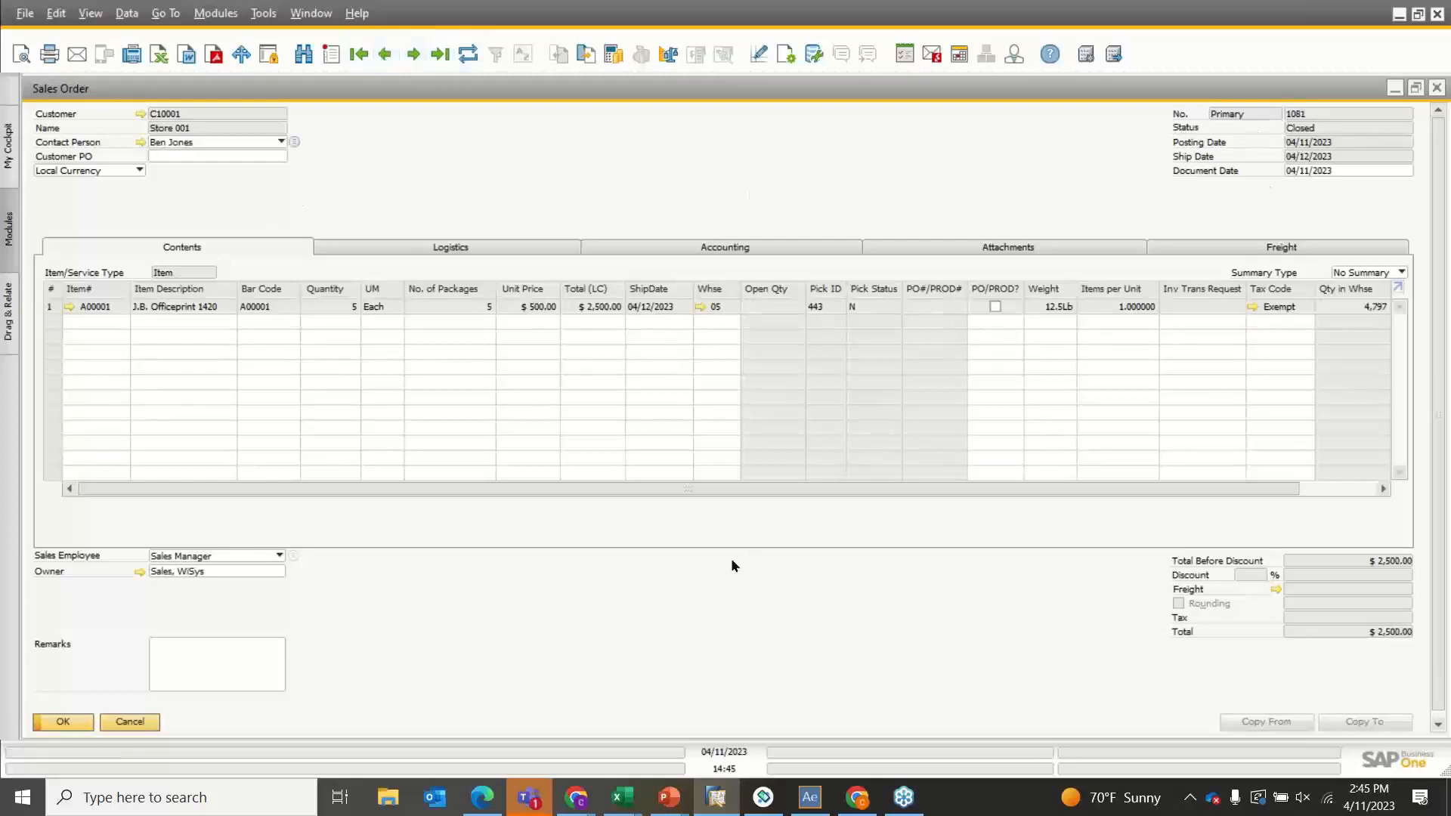
# Inspect Delivery 934 from order 1081's relationship map, then move forward to Sales Order 1083
pyautogui.rightClick(697, 578)
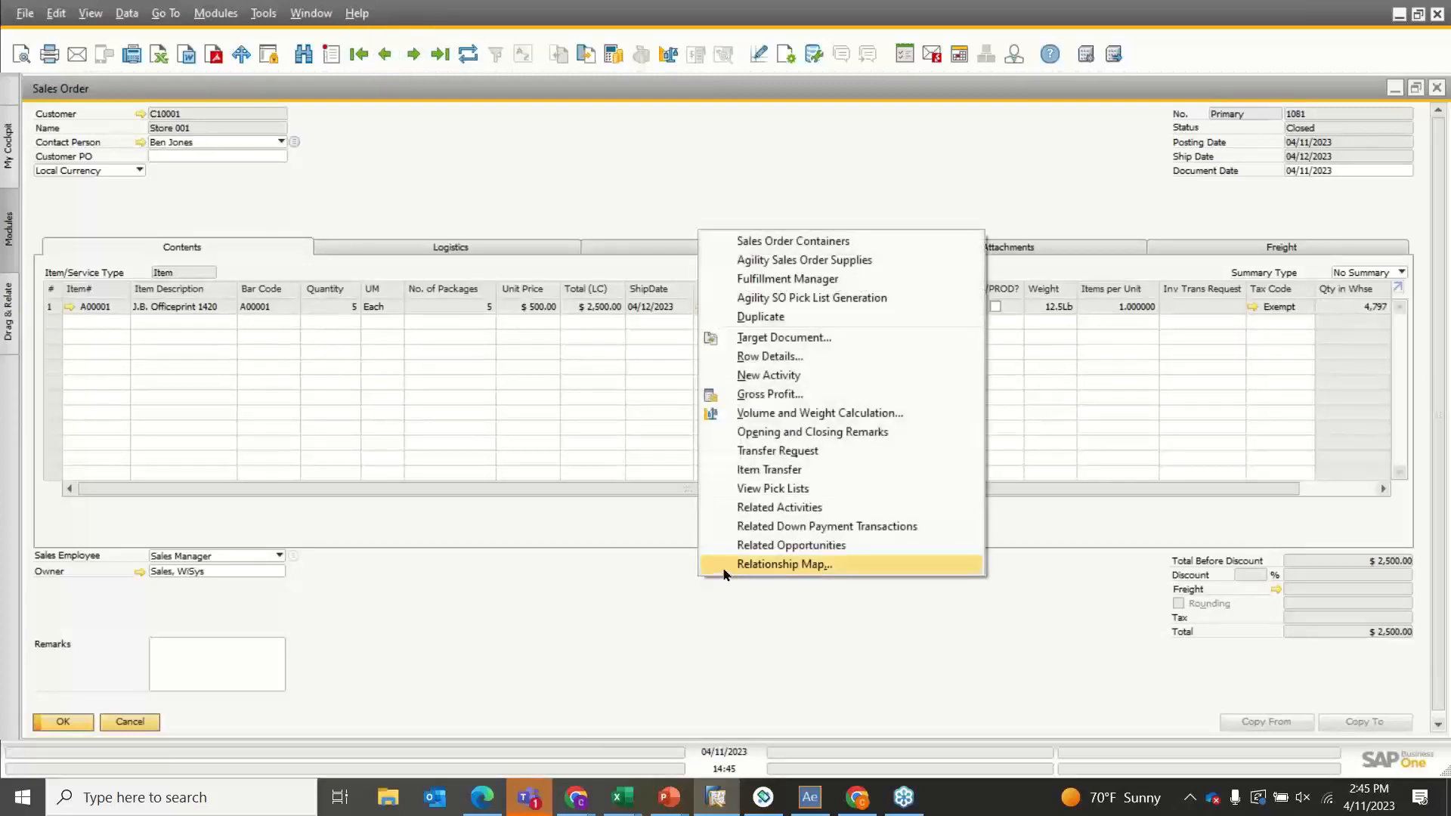
pyautogui.click(723, 565)
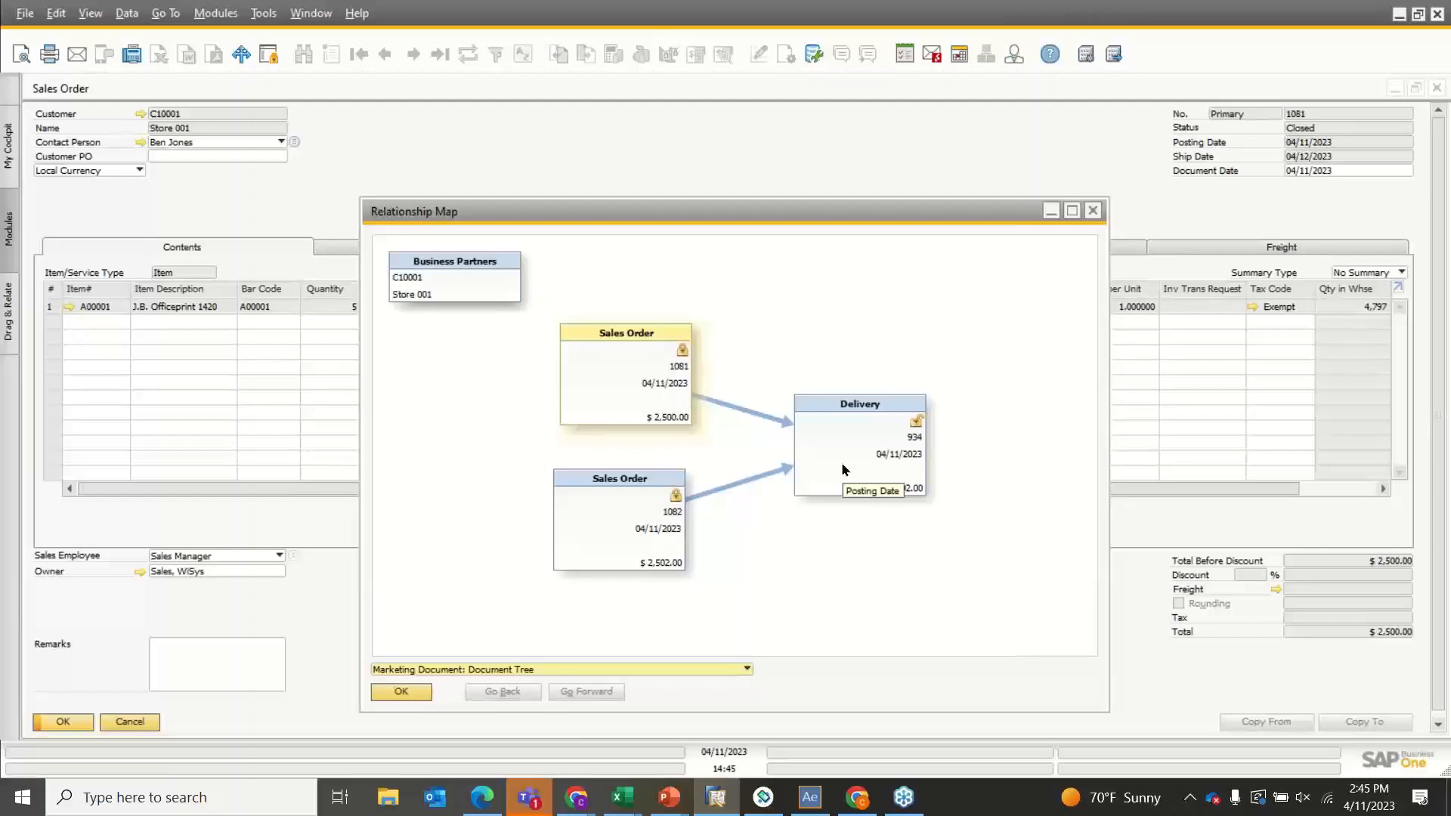
pyautogui.doubleClick(842, 465)
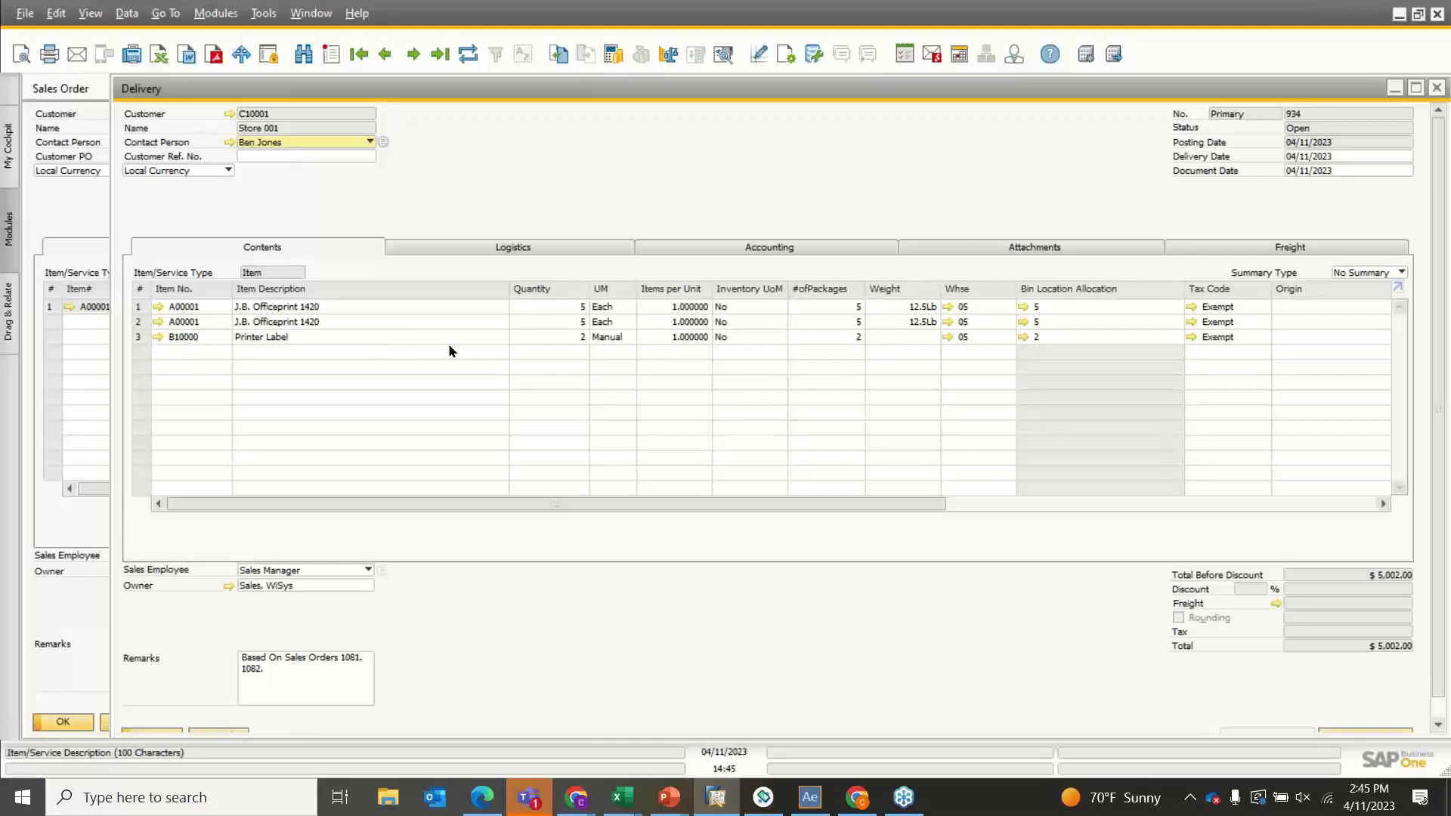
pyautogui.click(1437, 88)
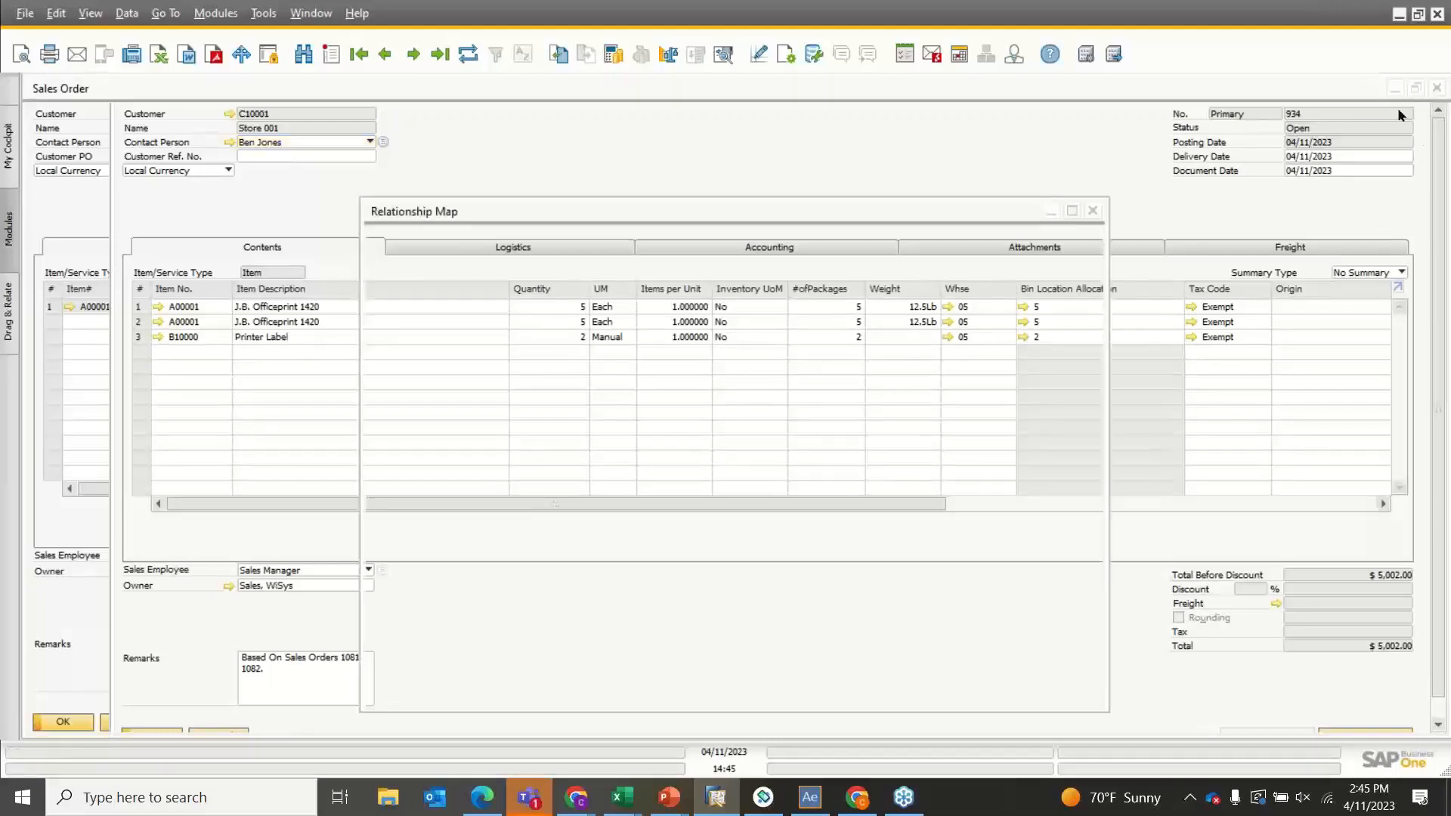
pyautogui.click(1093, 211)
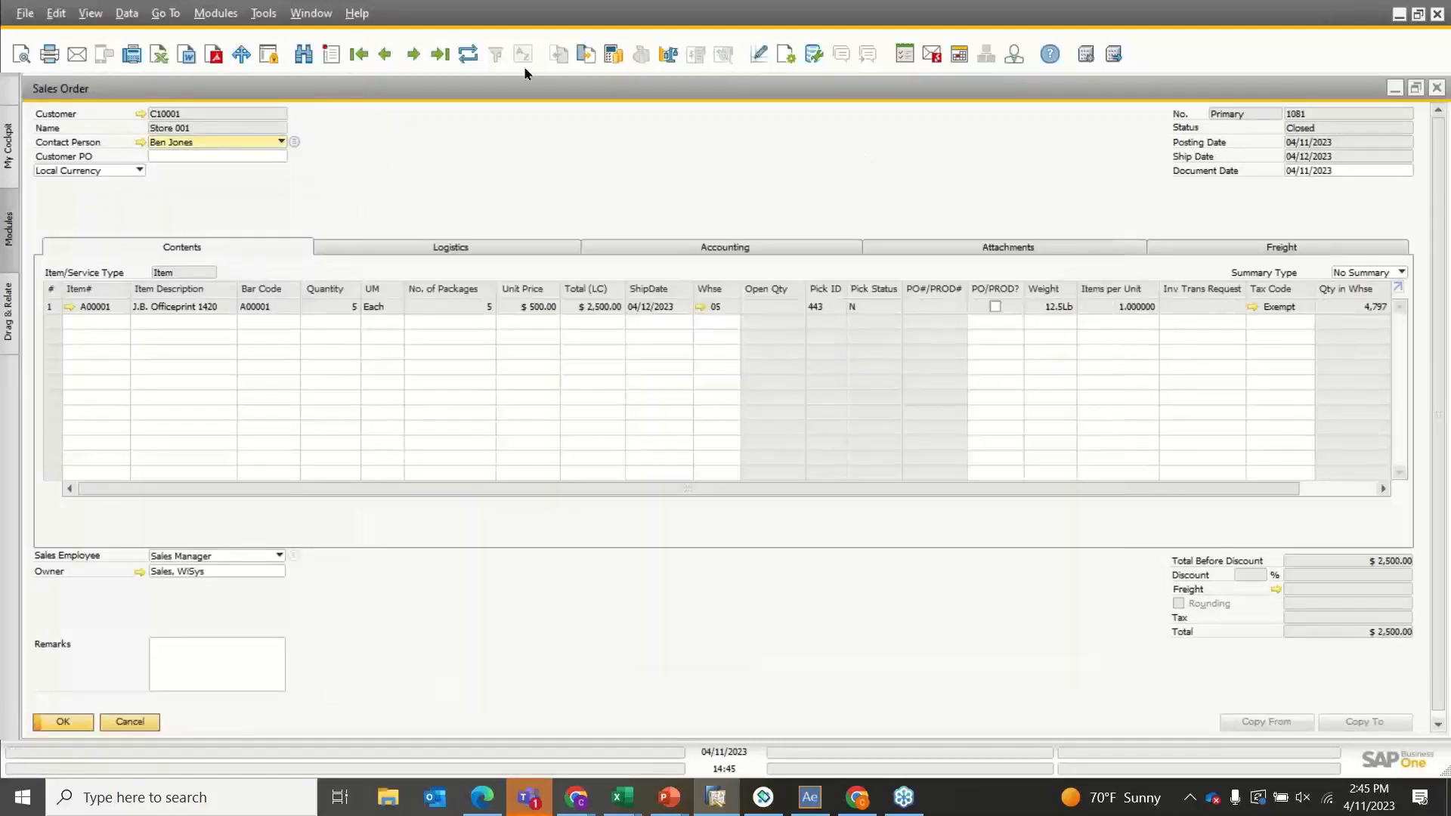
pyautogui.click(414, 65)
pyautogui.click(414, 65)
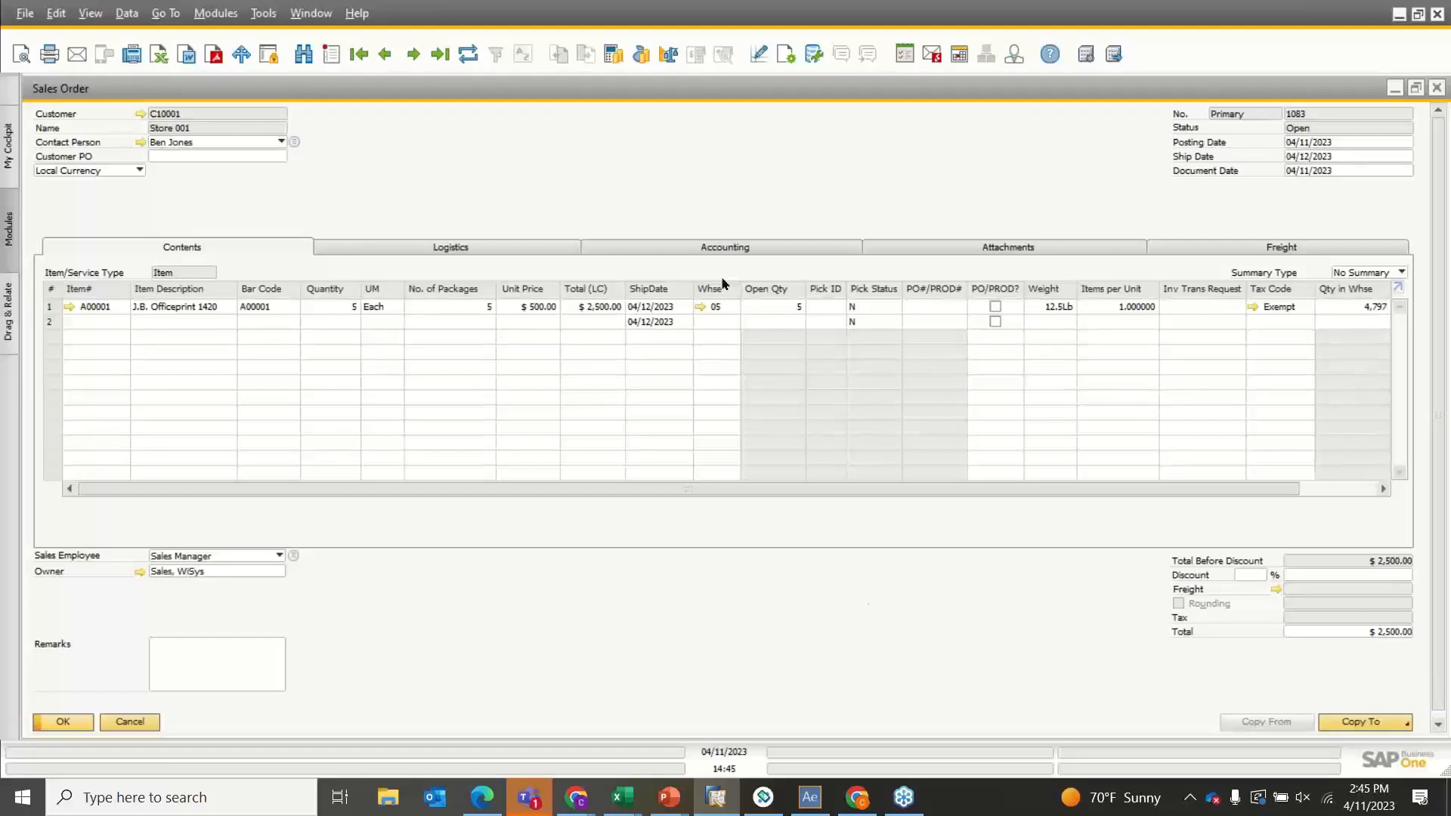
# Start an SO Delivery on the Agility 360 handheld for Sales Order 1083
pyautogui.click(763, 797)
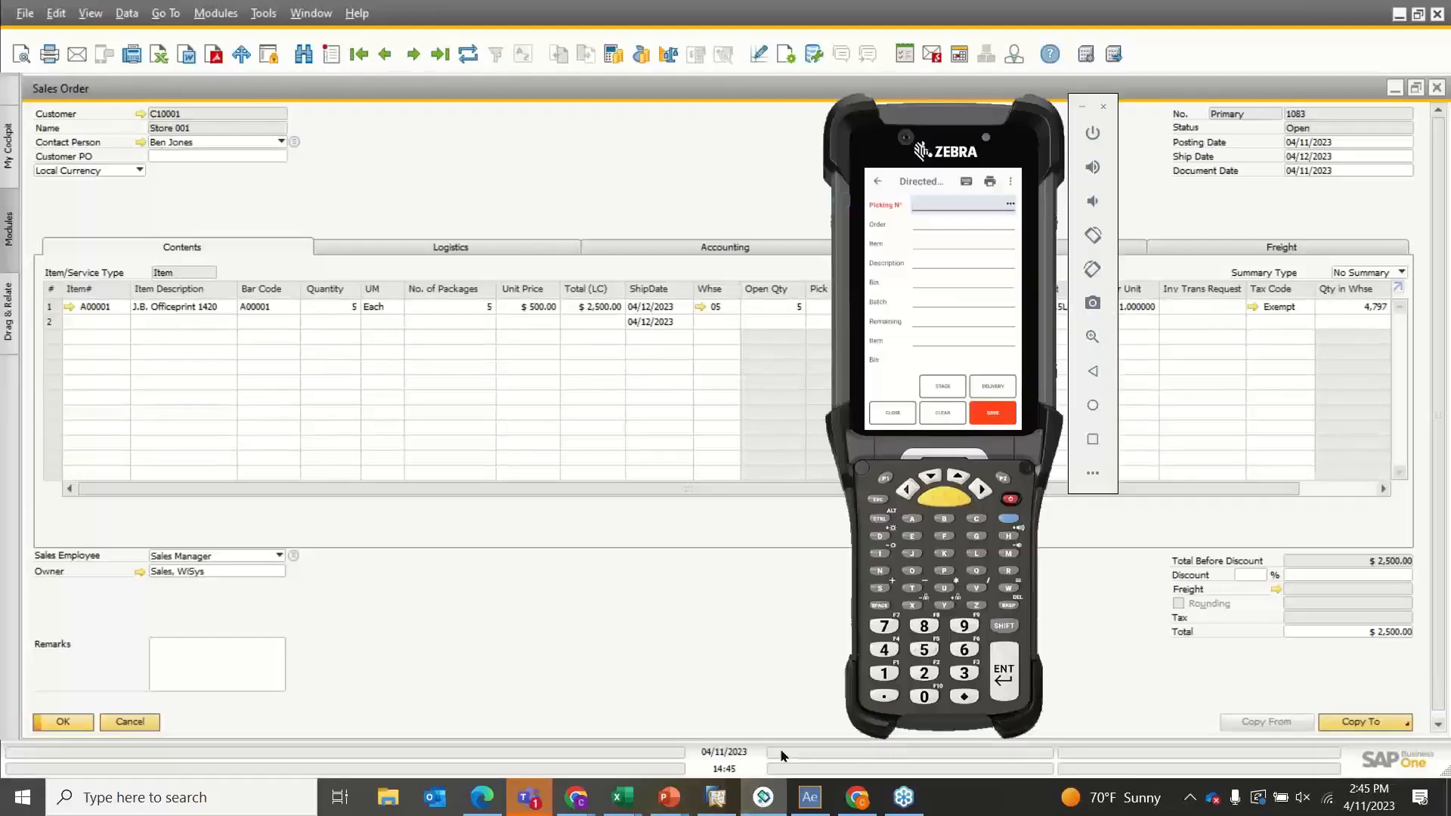
pyautogui.click(877, 182)
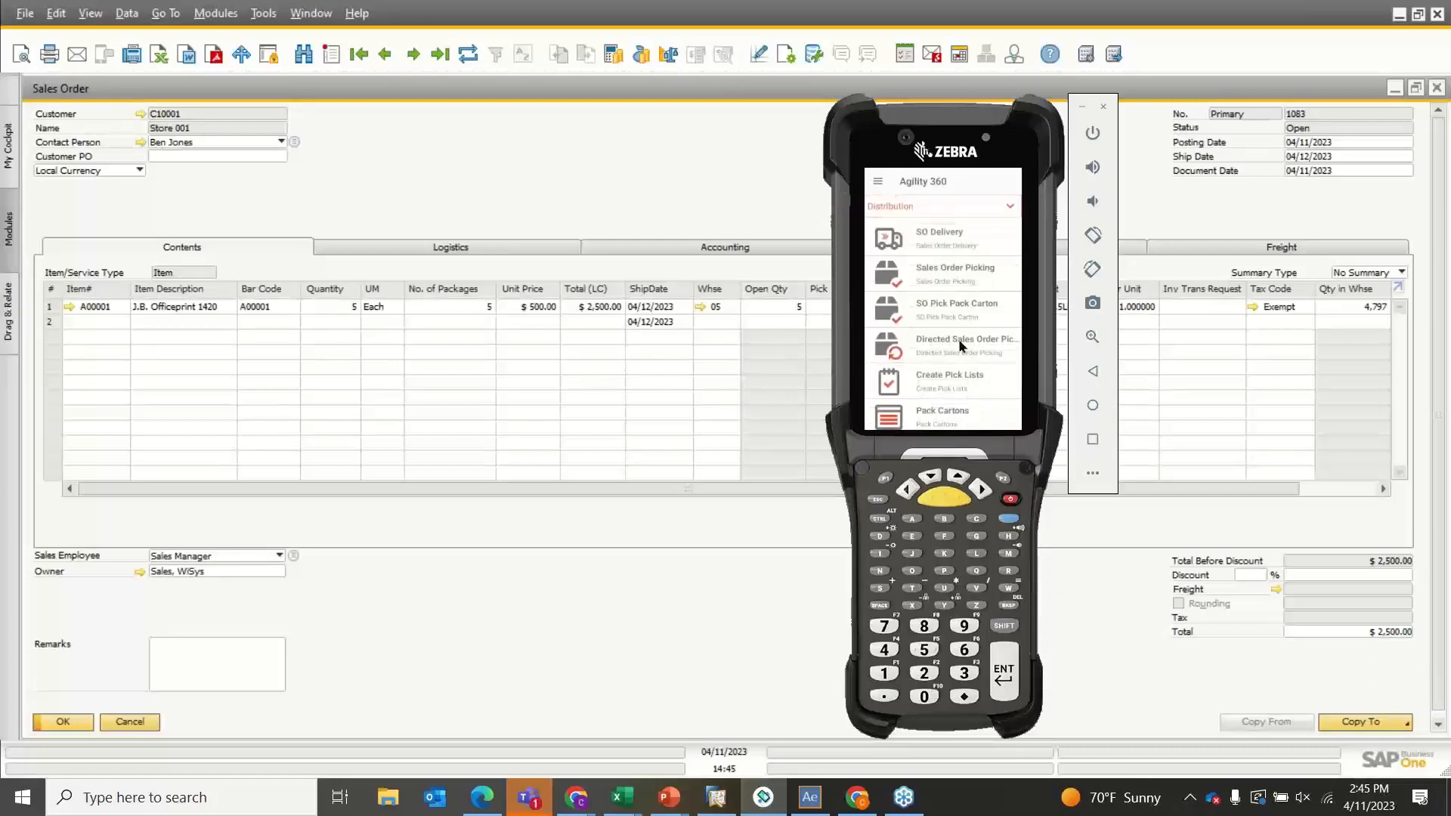
pyautogui.click(925, 236)
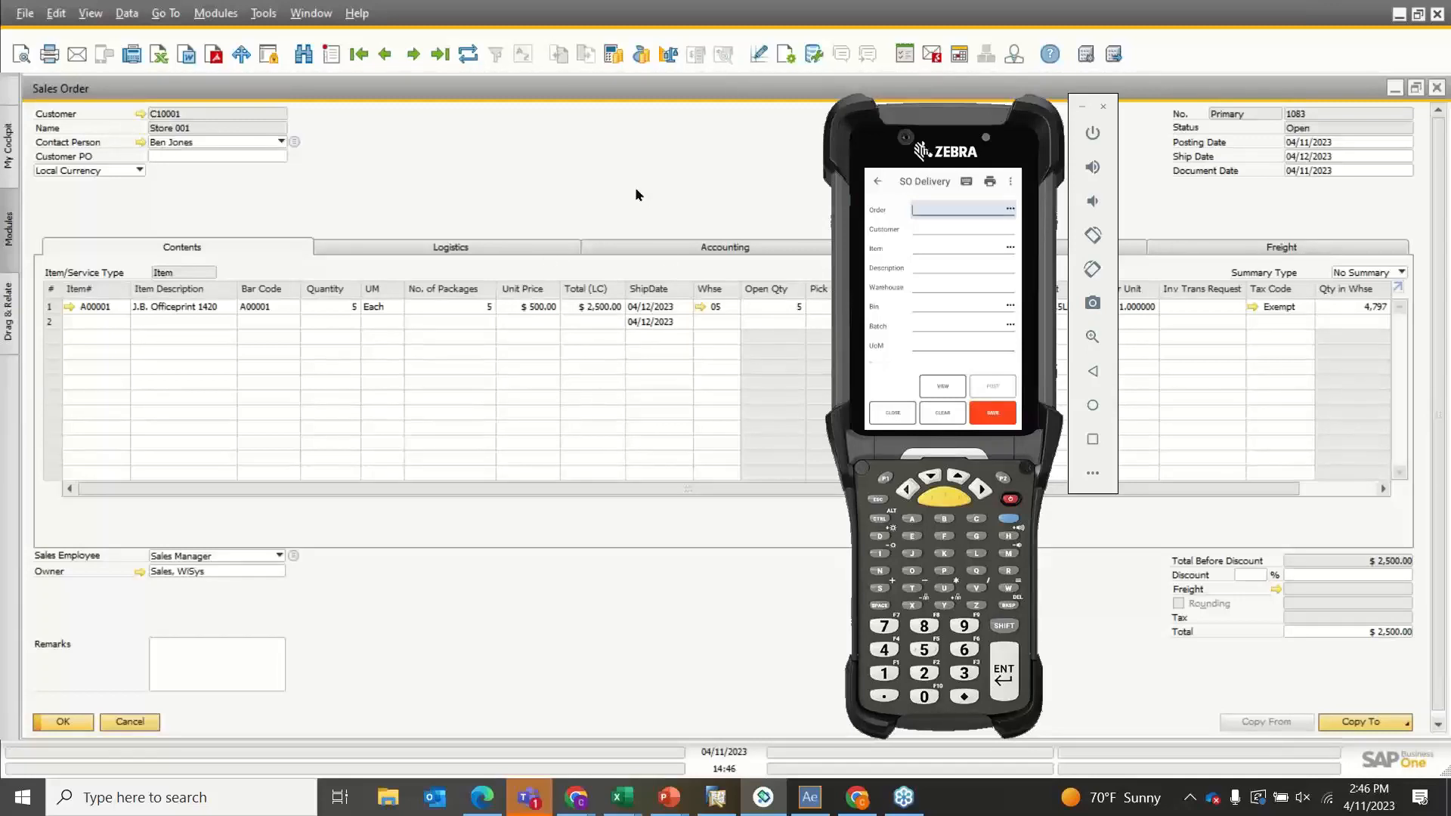
pyautogui.write('1083')
pyautogui.press('Return')
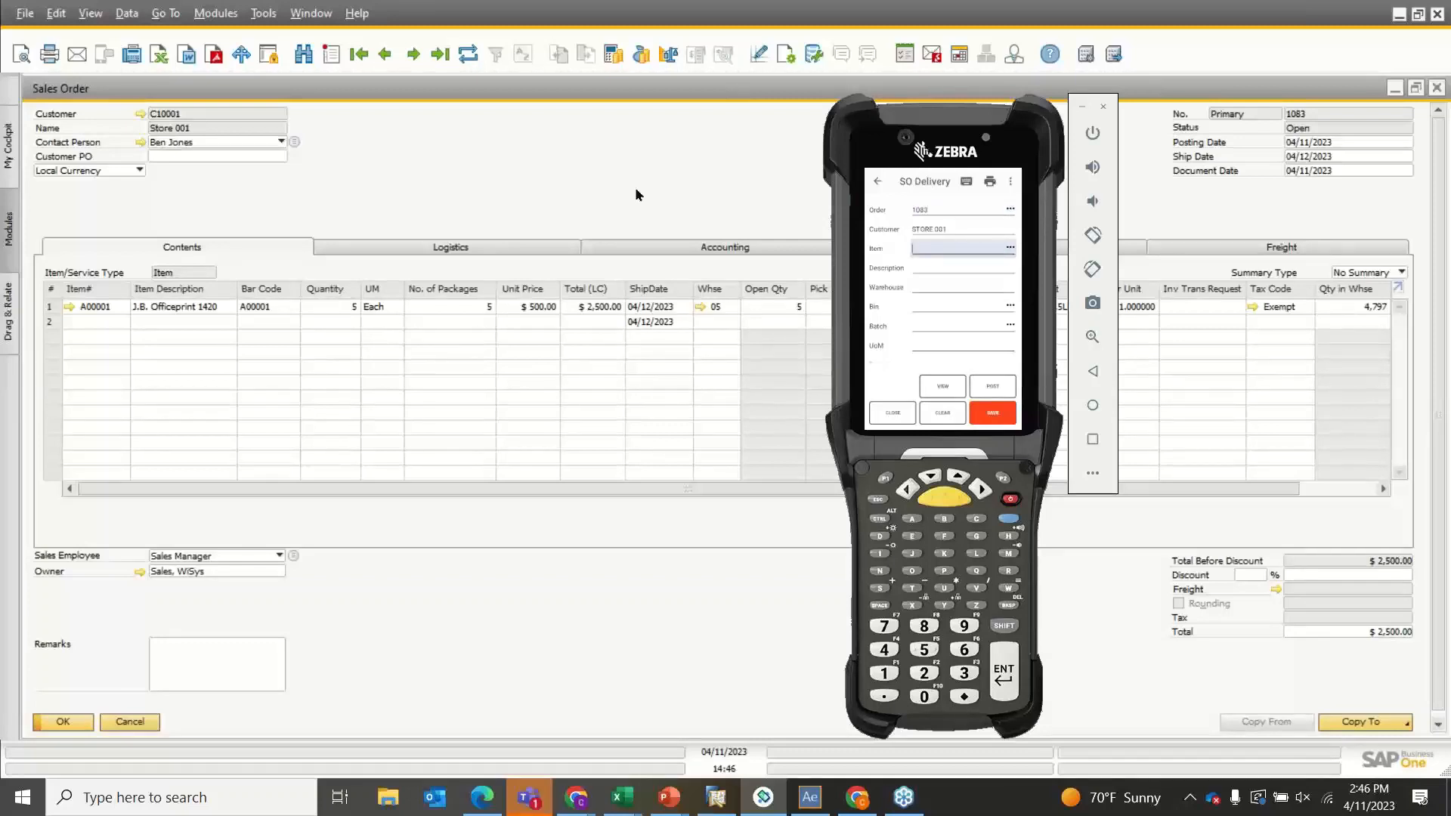
# Enter item A00001 from bin 05-A1-S1-L1, quantity 5, then refresh Sales Order 1083 in SAP
pyautogui.write('A00001')
pyautogui.press('Return')
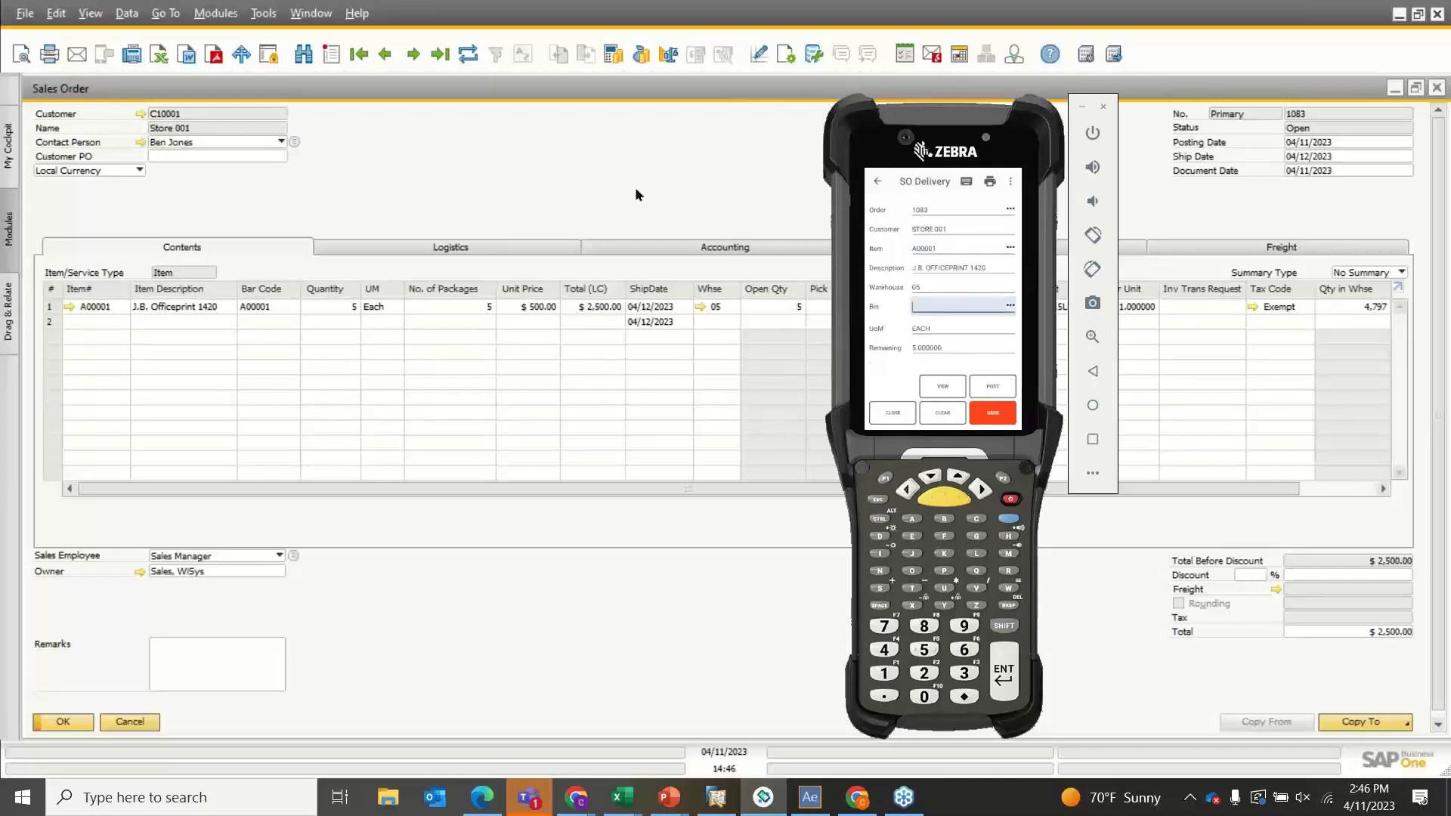
pyautogui.write('05-A1-S1-L1')
pyautogui.press('Return')
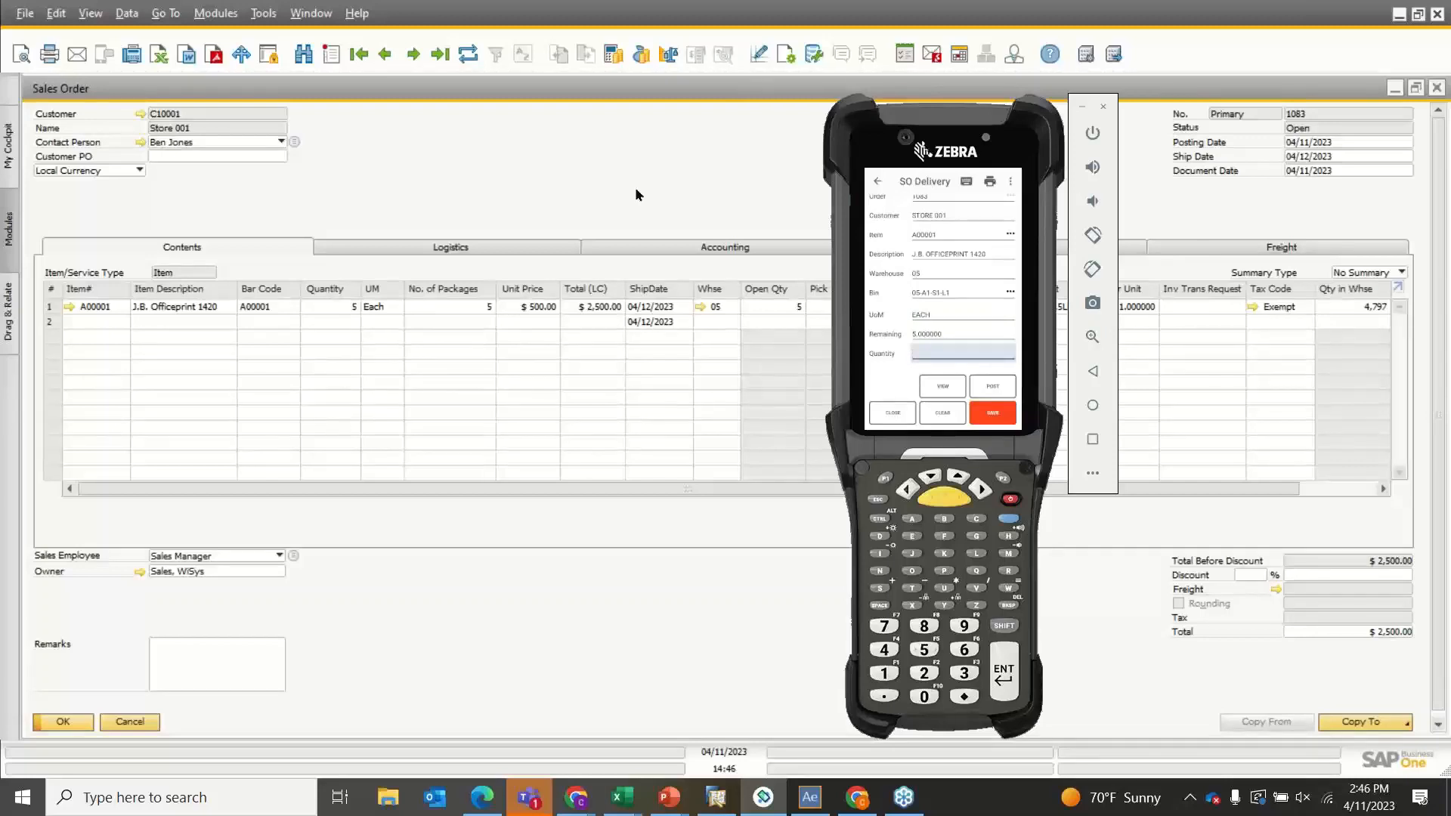
pyautogui.write('5')
pyautogui.press('Return')
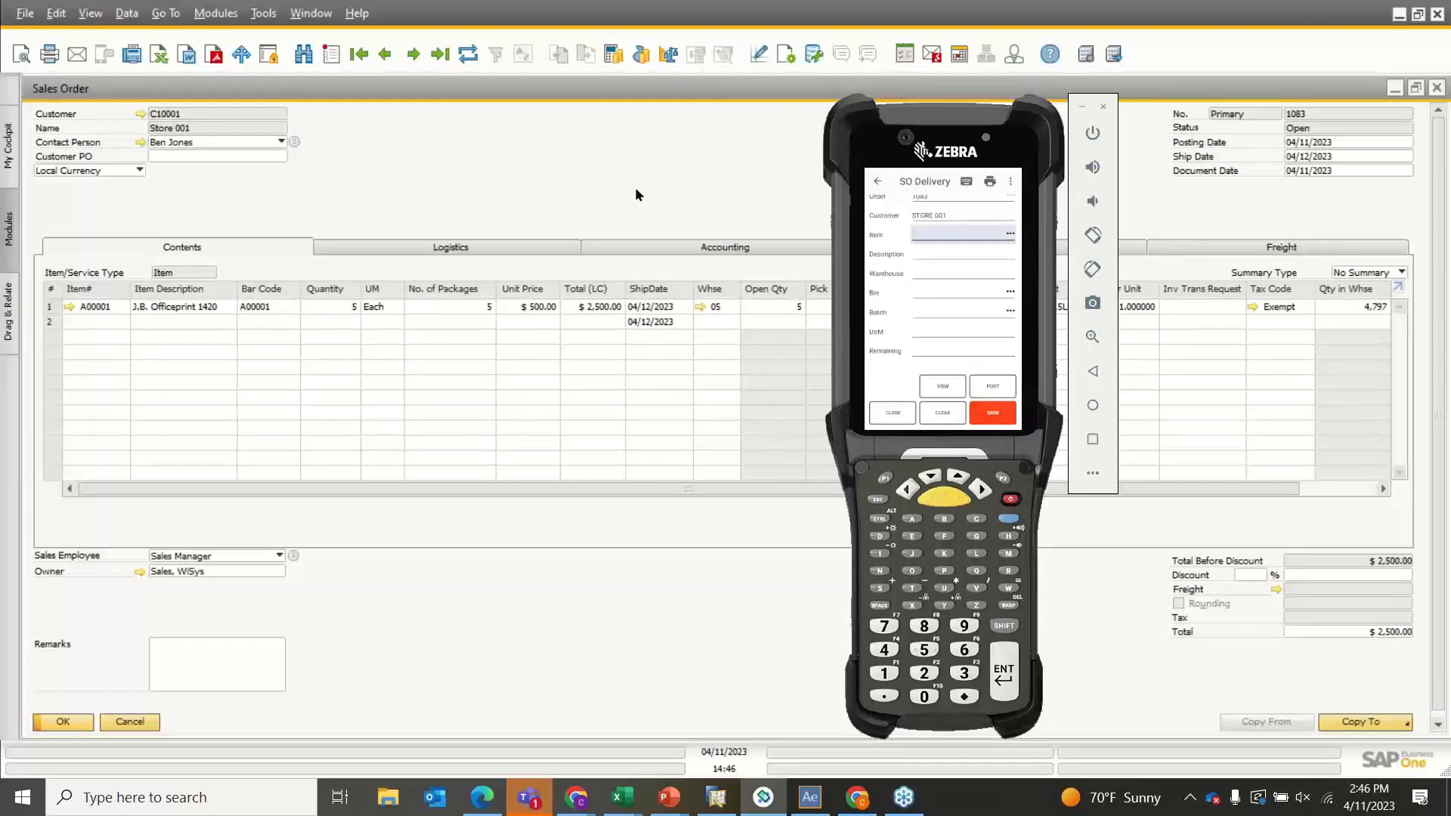
pyautogui.click(635, 187)
pyautogui.click(469, 56)
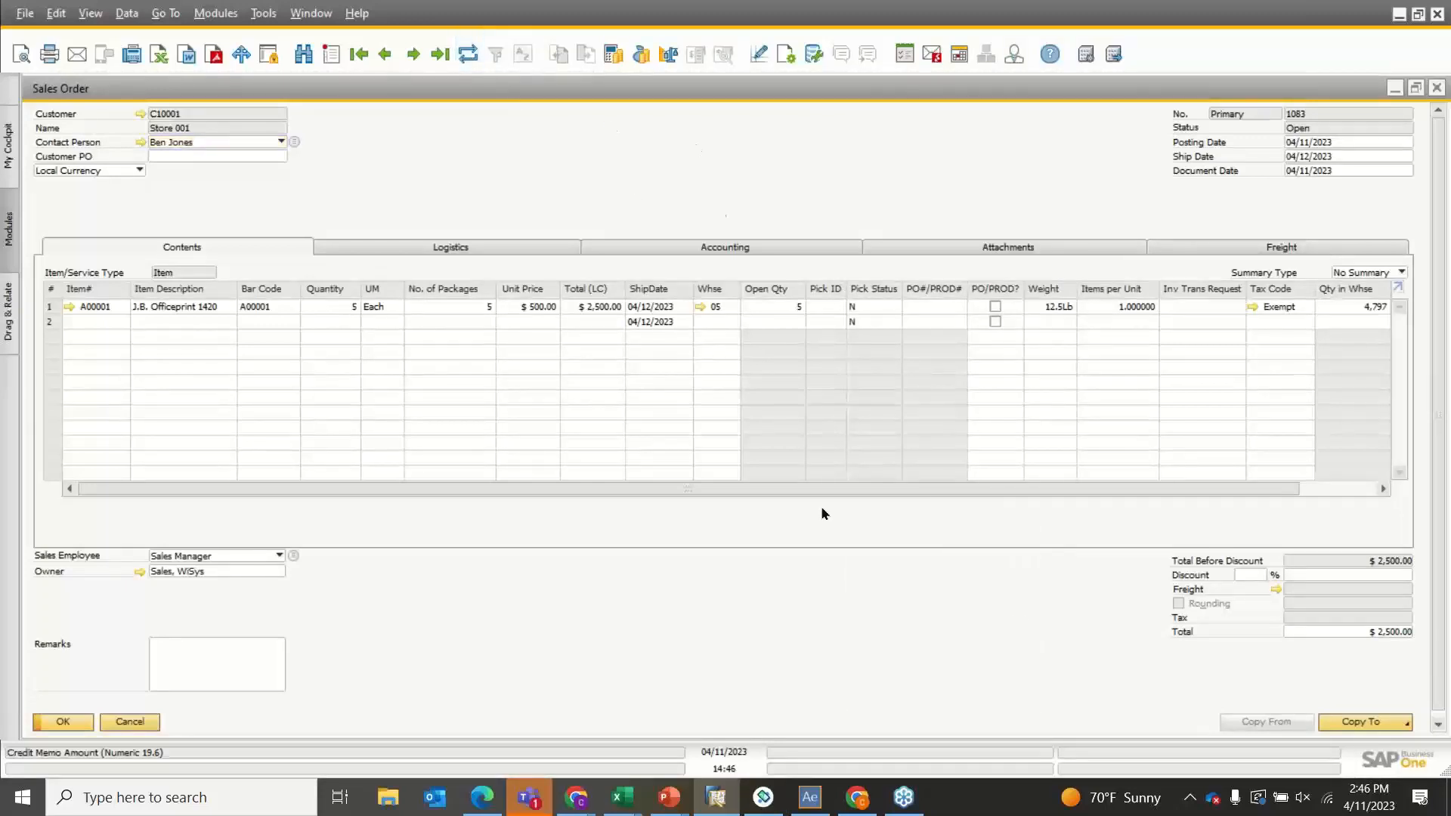
# Review the pending lines, post the order 1083 delivery, and refresh SAP to see it Closed
pyautogui.click(763, 797)
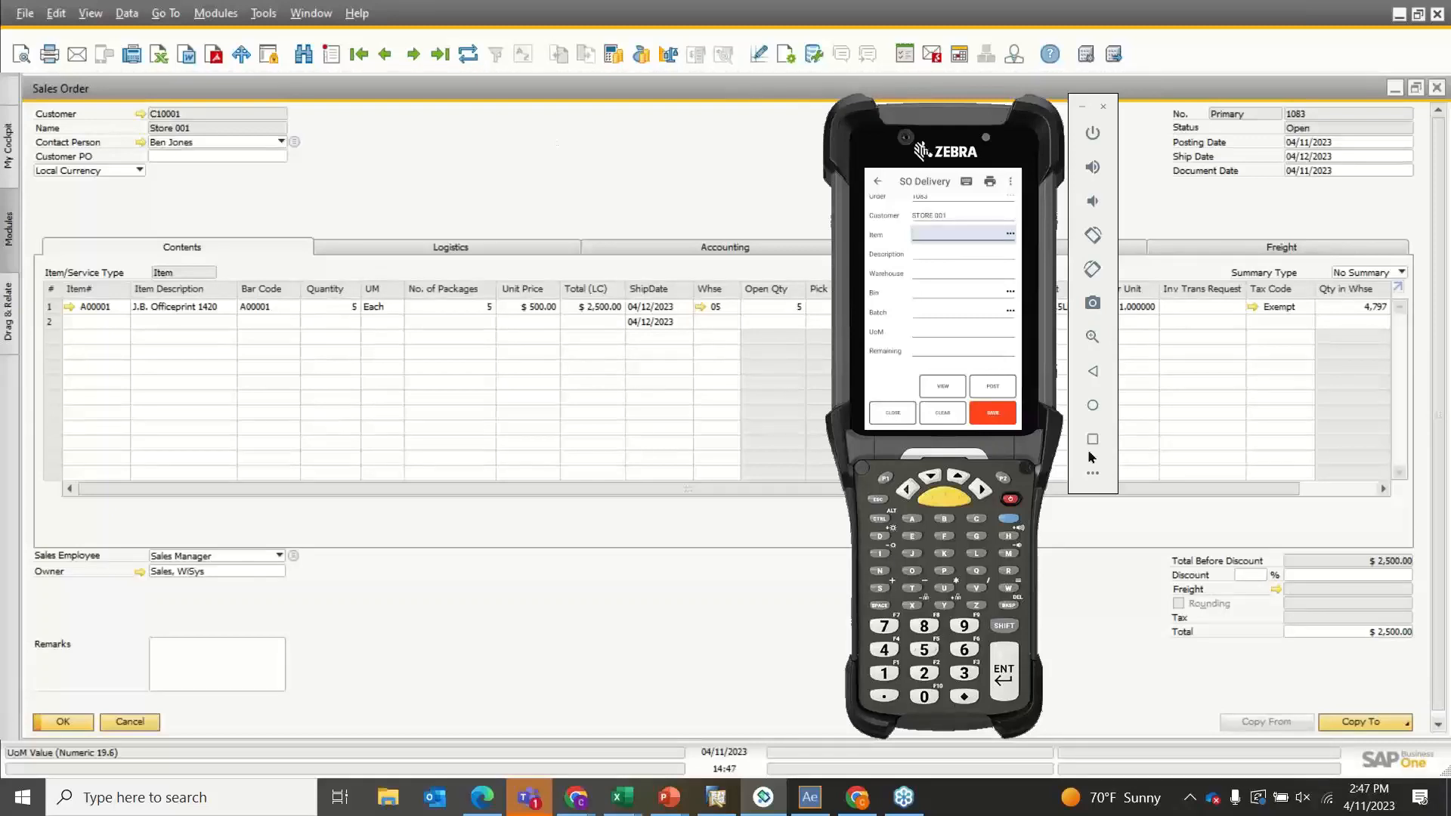
pyautogui.click(945, 387)
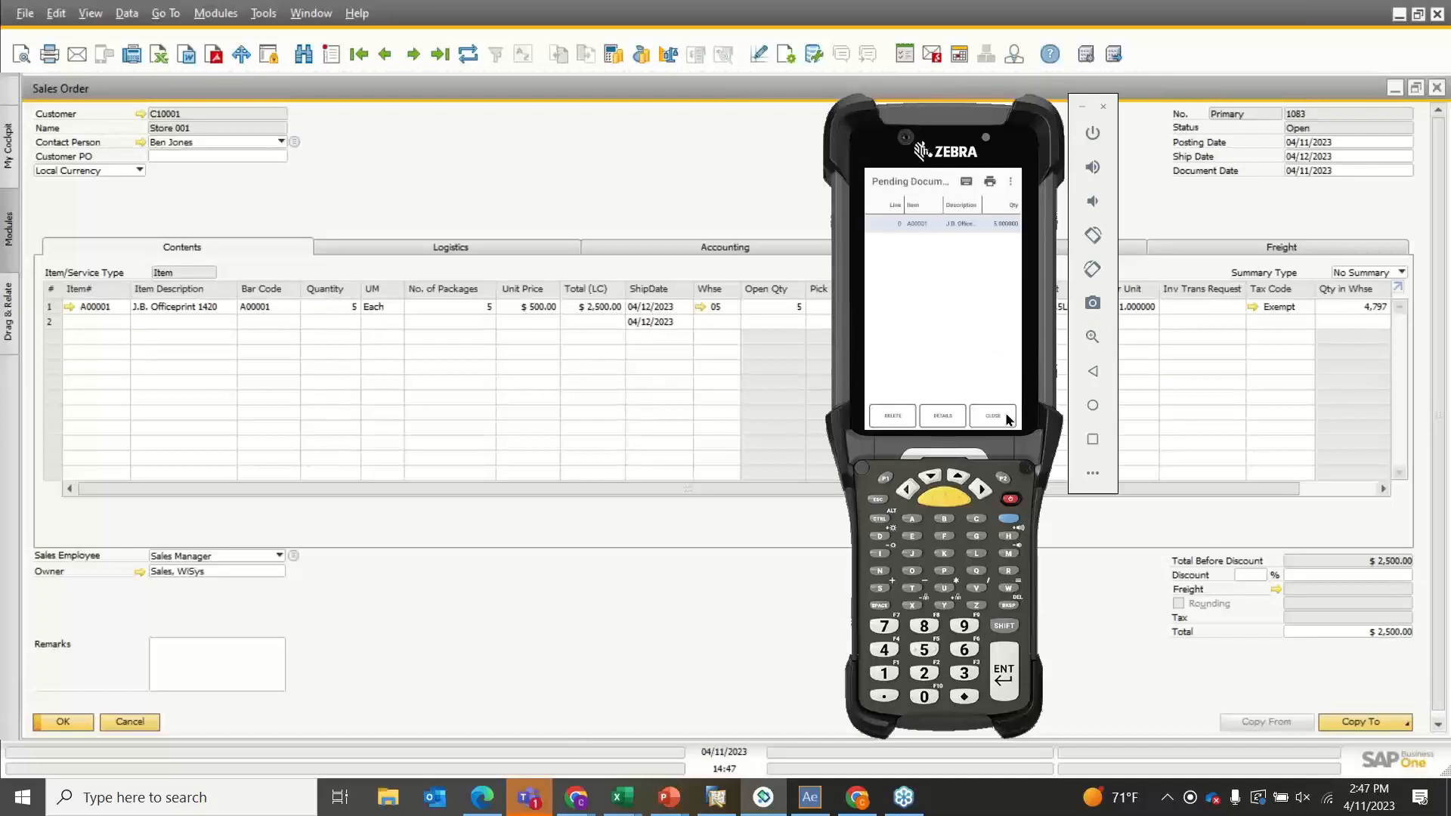
pyautogui.click(920, 225)
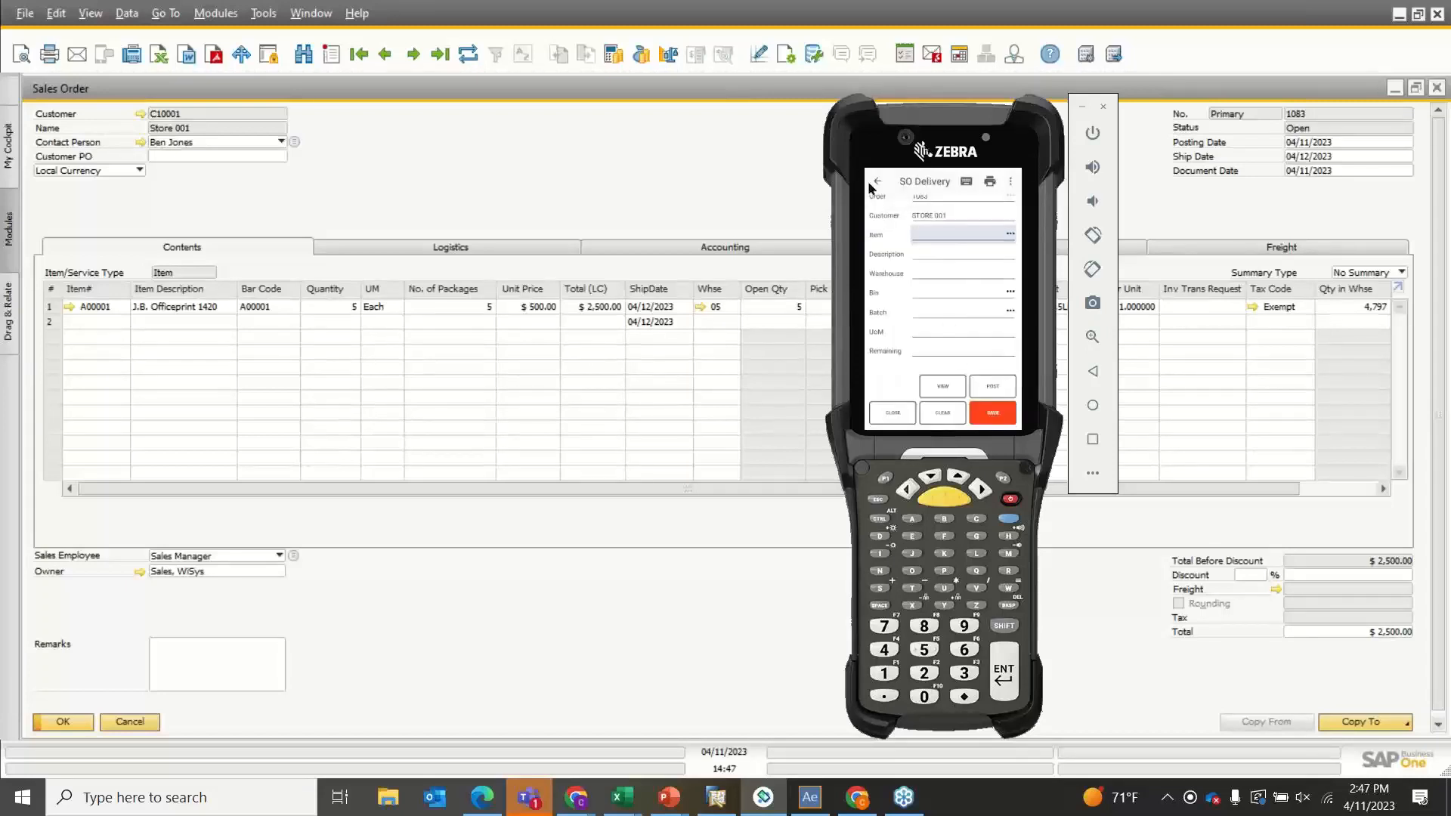
pyautogui.click(944, 388)
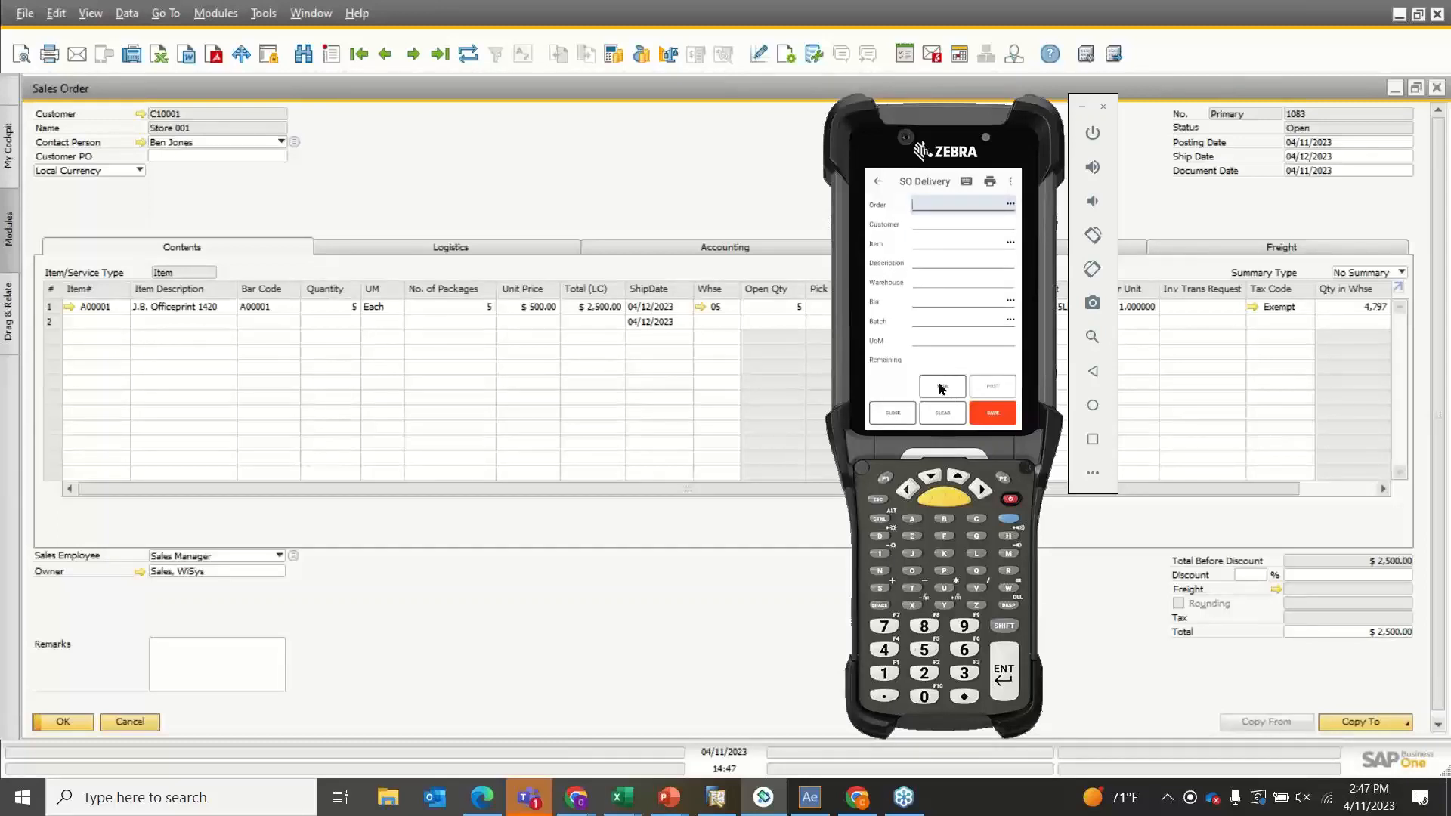
pyautogui.click(710, 171)
pyautogui.click(468, 51)
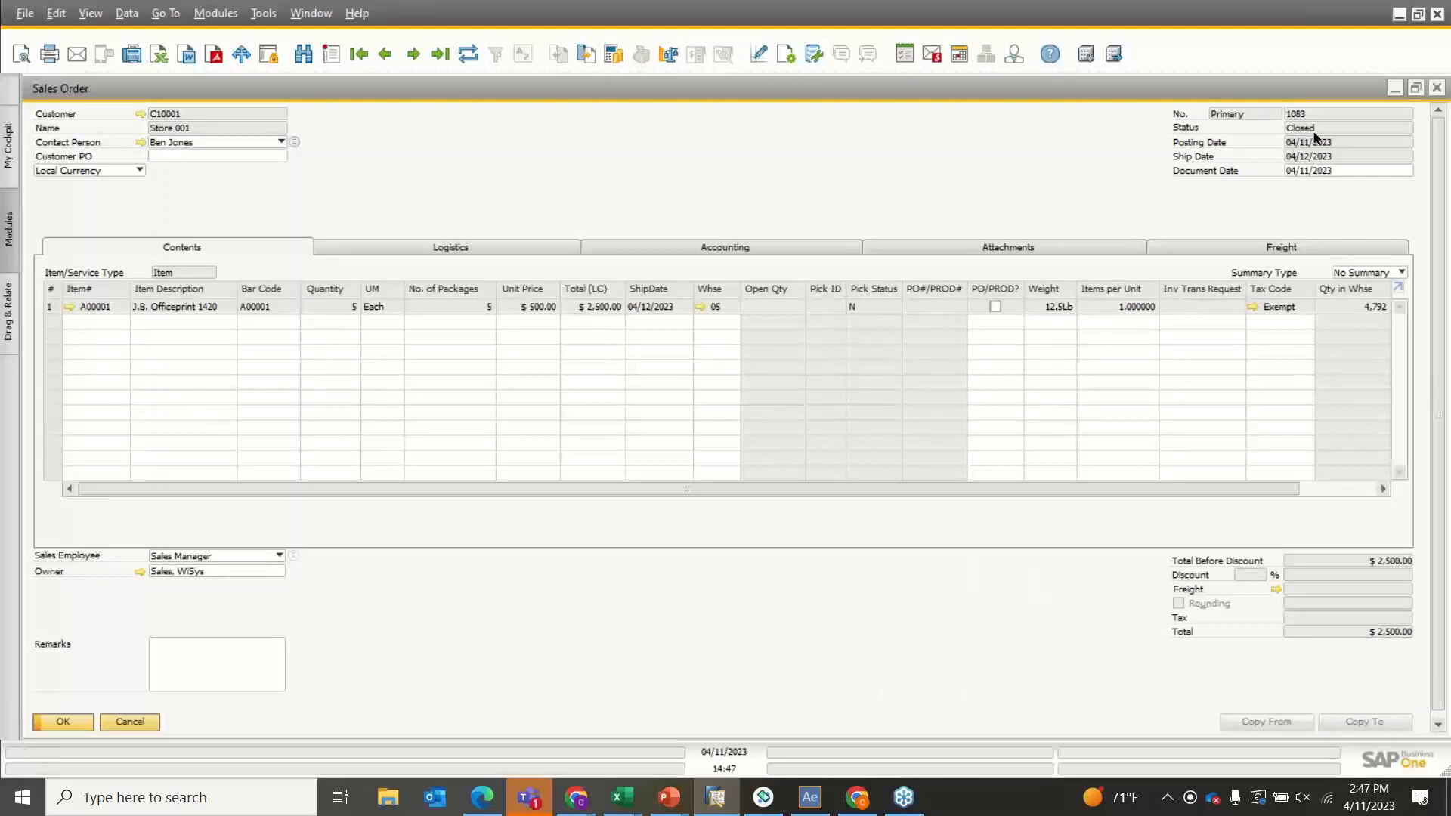
# Check Delivery 935 in Sales Order 1083's relationship map, then close the delivery and map
pyautogui.rightClick(636, 573)
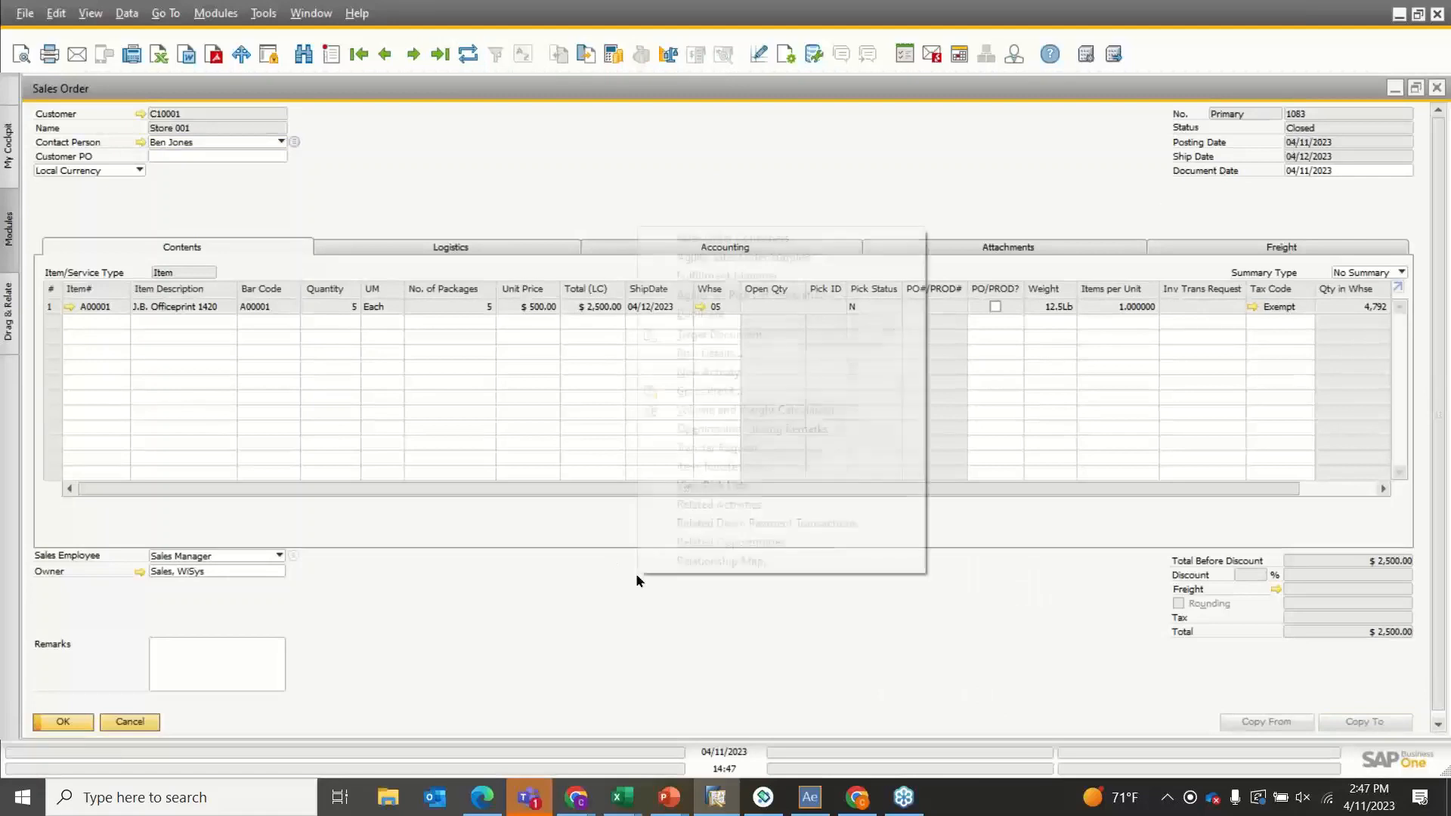
pyautogui.click(714, 560)
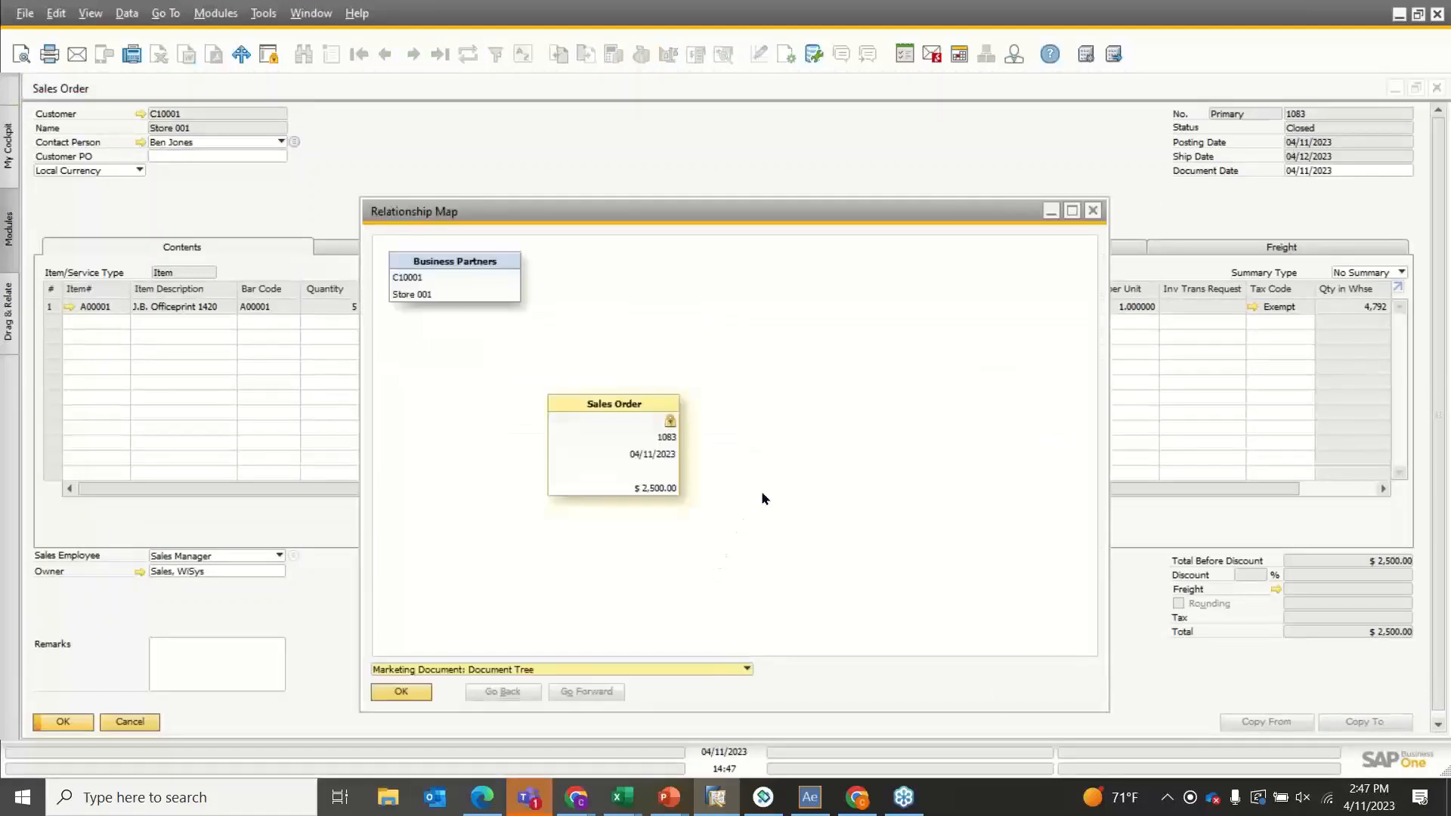
pyautogui.doubleClick(817, 446)
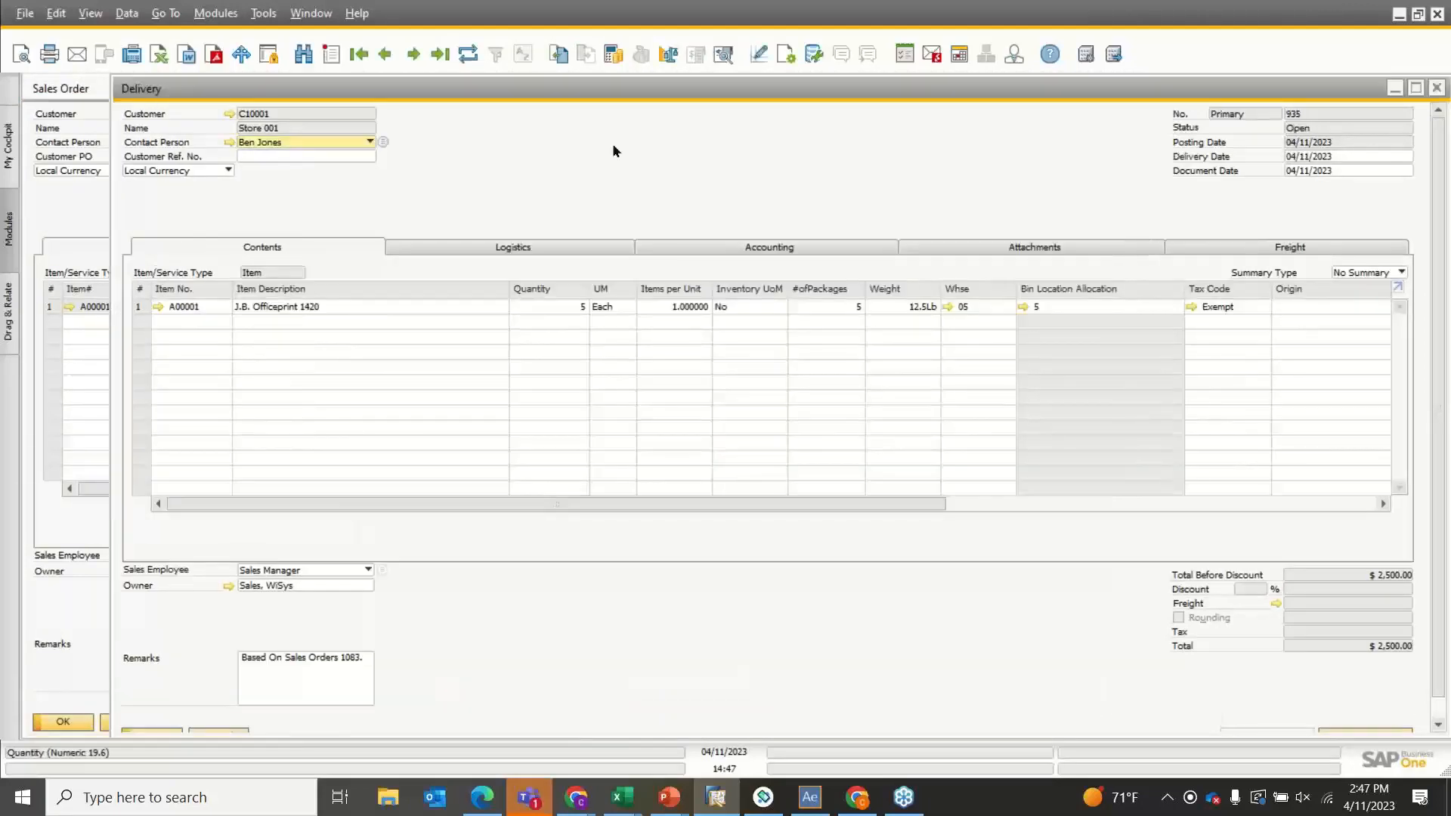
pyautogui.moveTo(592, 86); pyautogui.dragTo(557, 75)
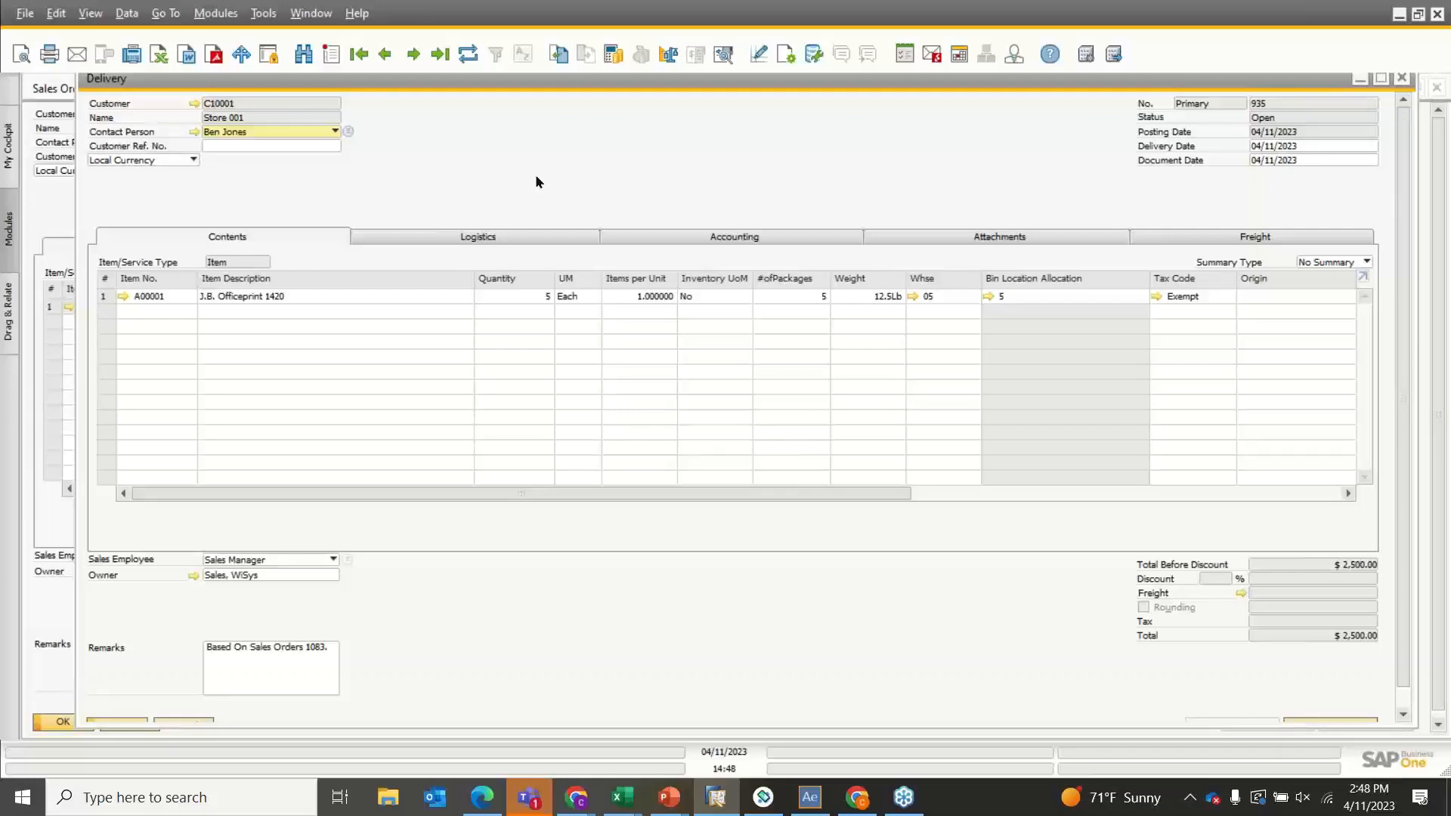
pyautogui.click(1401, 80)
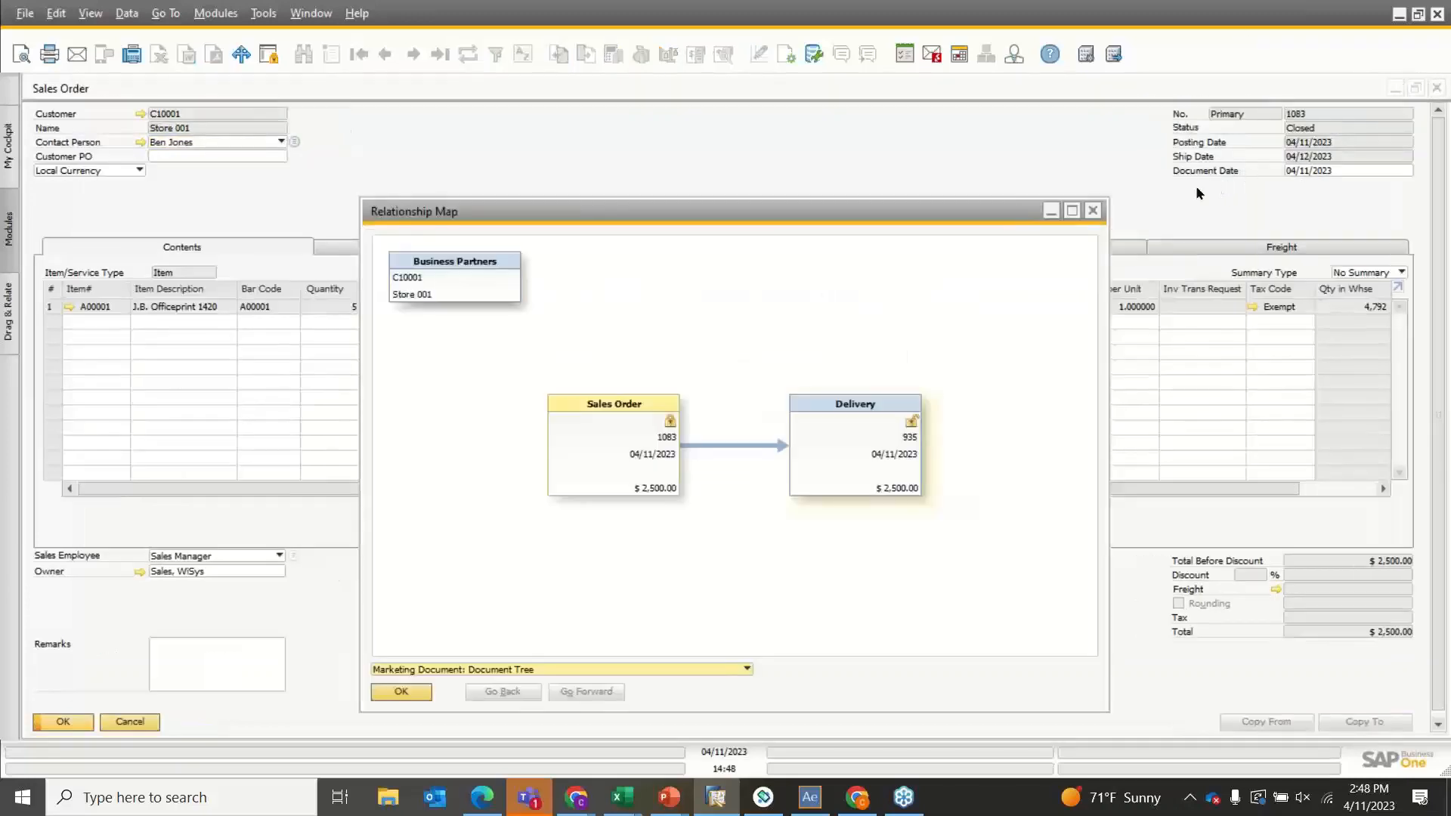
pyautogui.click(1093, 210)
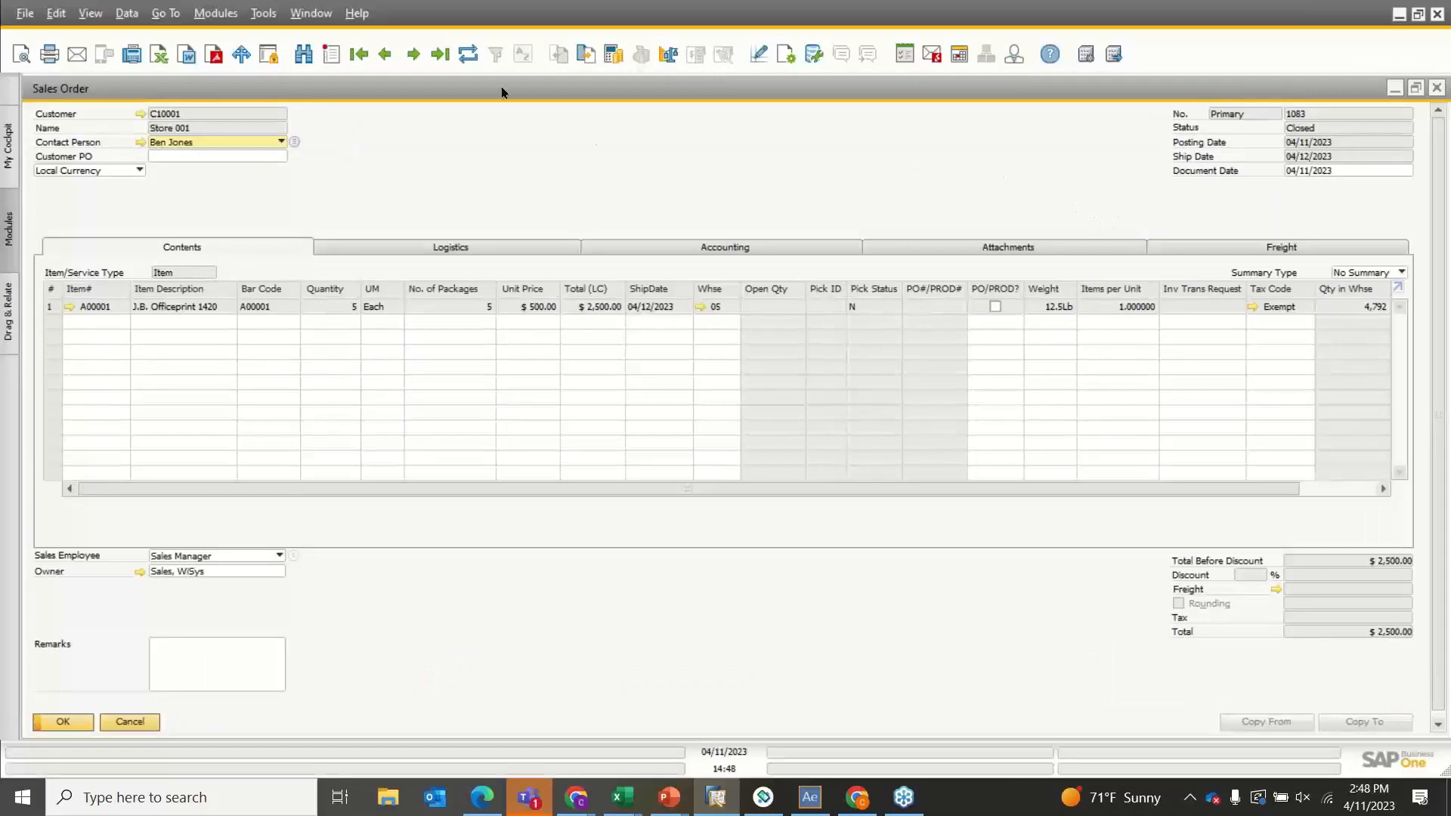
pyautogui.click(411, 53)
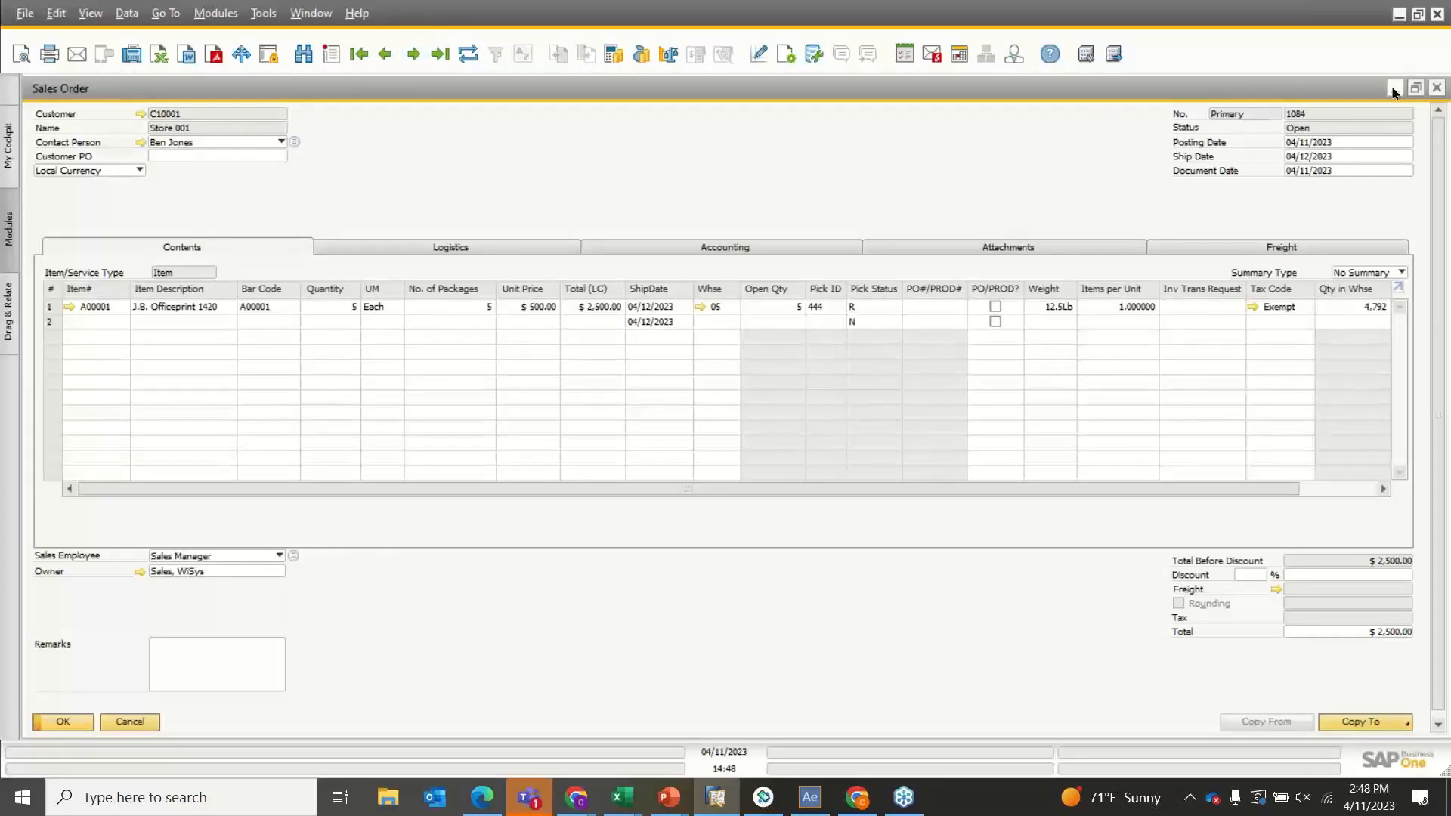
# Minimise SAP and advance the PowerPoint slide show to the Agility Enterprise slide
pyautogui.click(1394, 89)
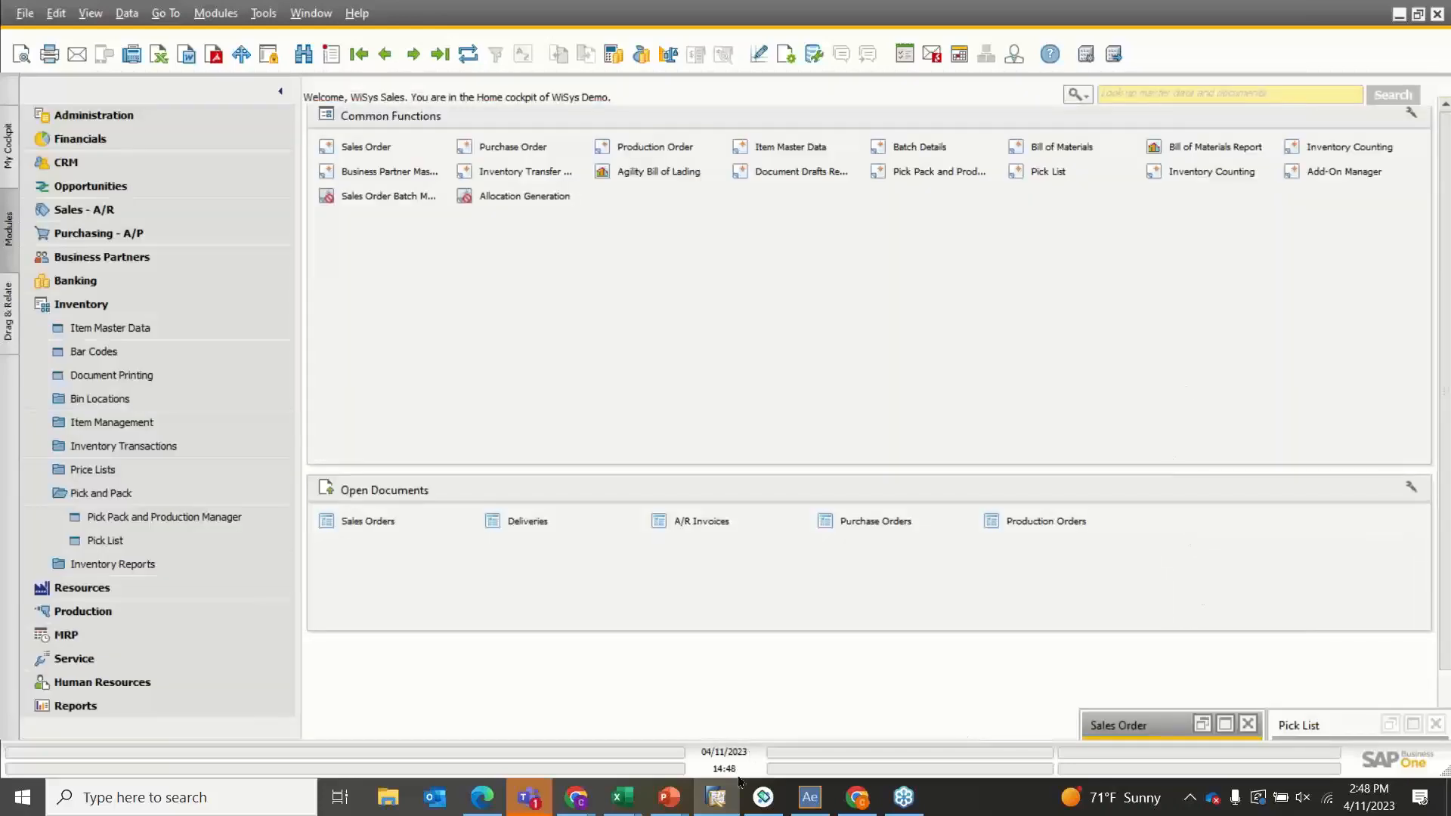
pyautogui.moveTo(669, 797)
pyautogui.click(760, 724)
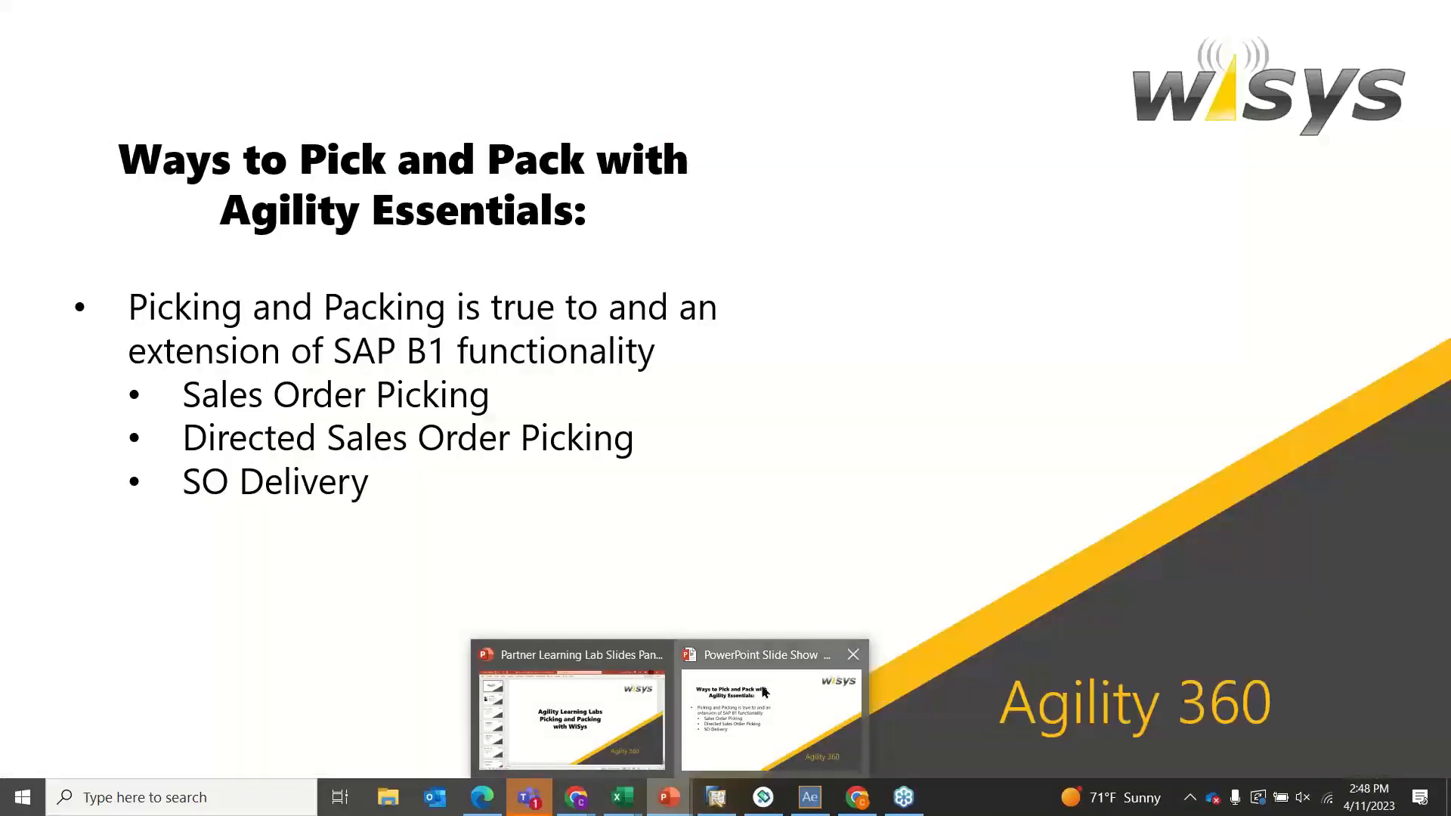
pyautogui.click(820, 324)
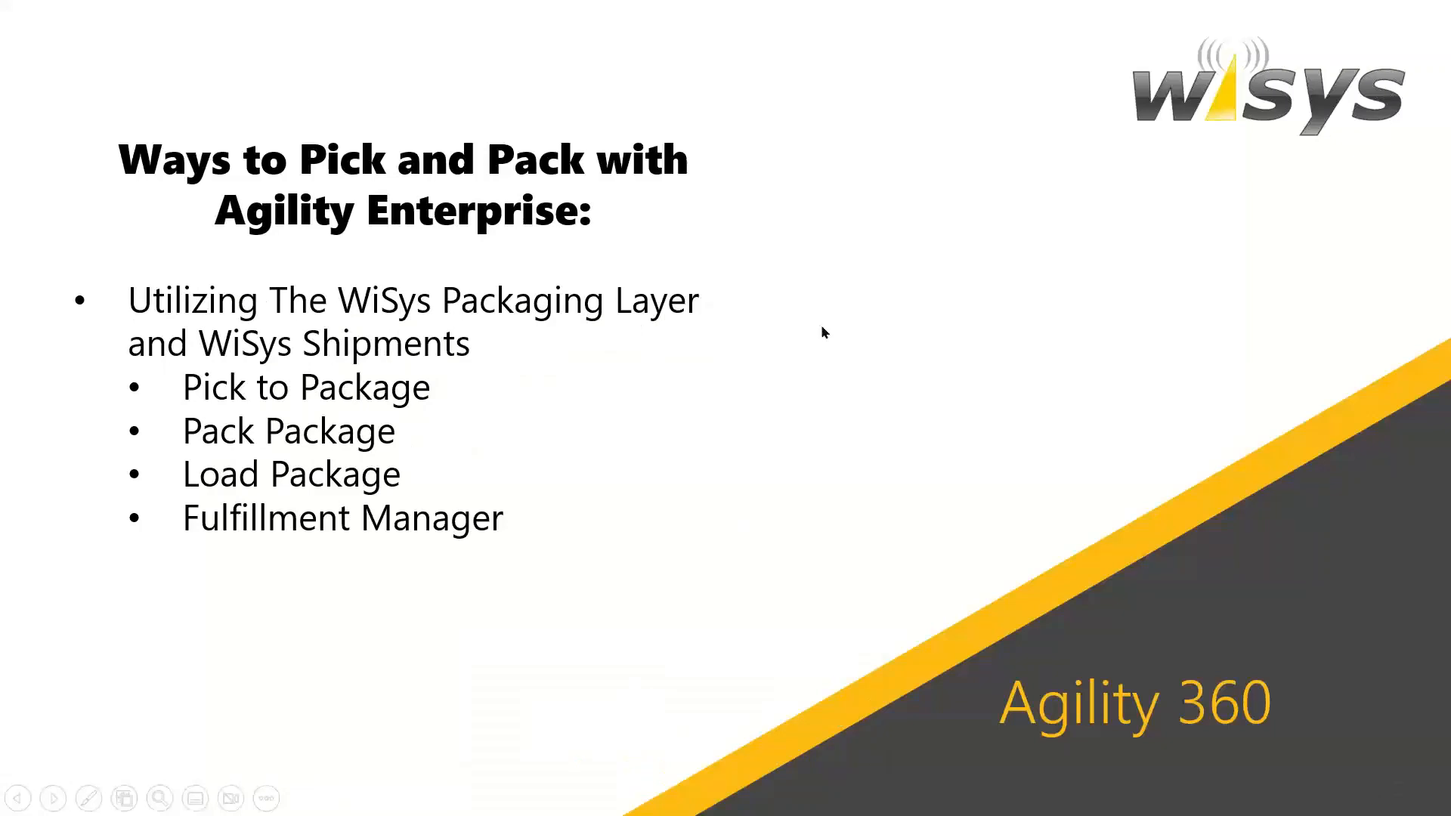
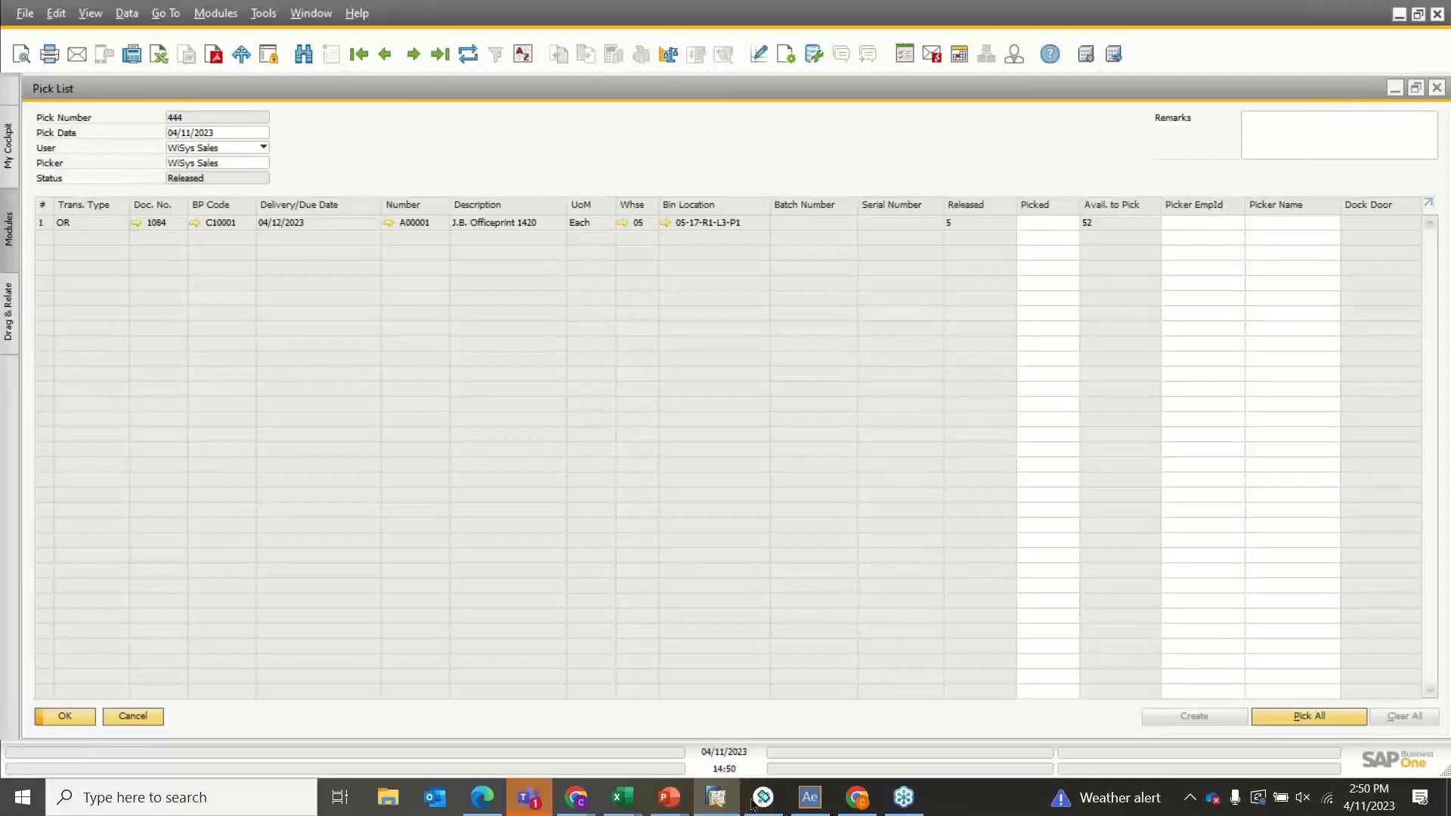
# Return the handheld to Agility 360's main menu and open SO Pick Pack Carton, keeping the Distribution category
pyautogui.click(764, 797)
pyautogui.click(875, 183)
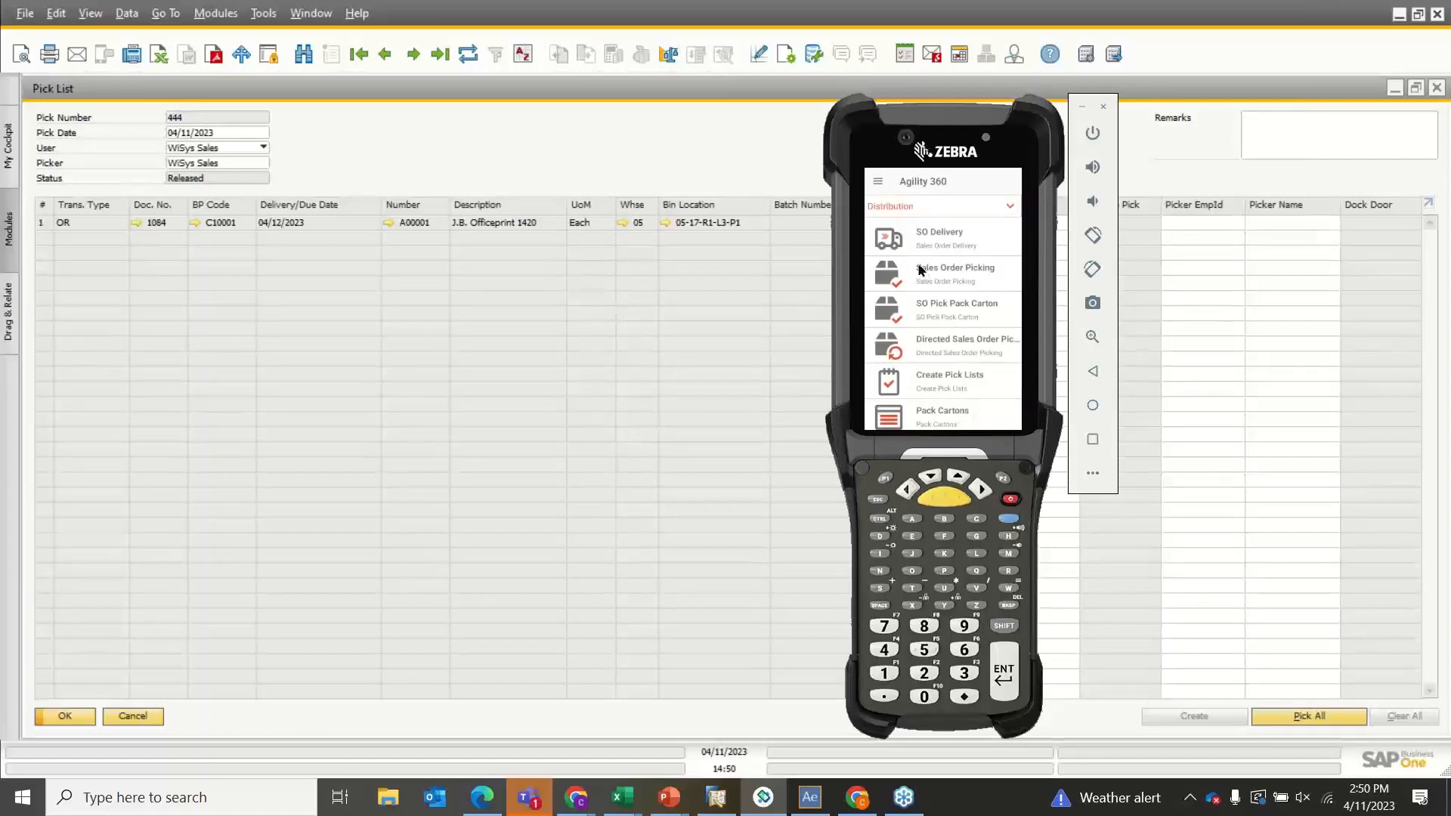
pyautogui.click(889, 209)
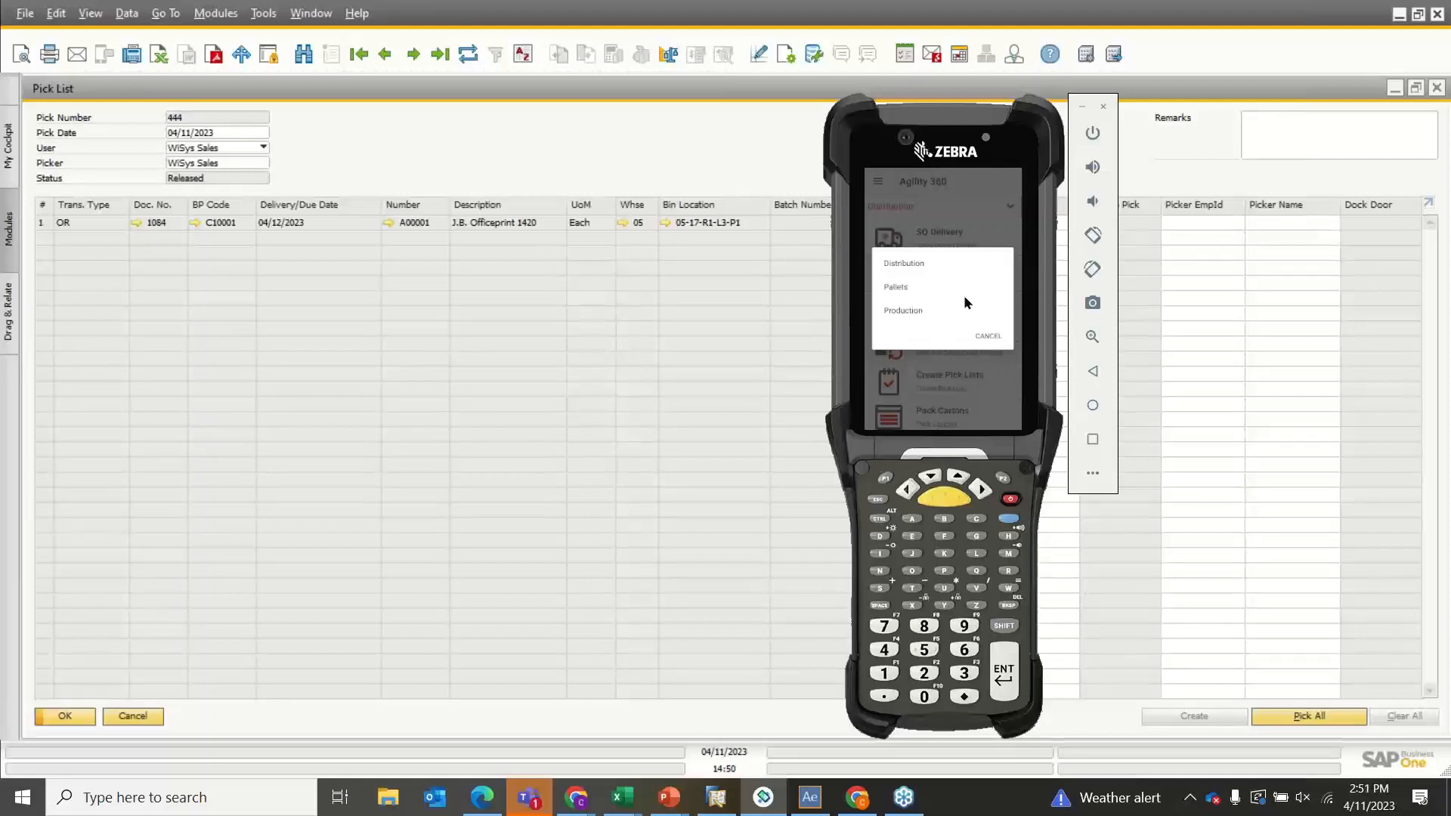
pyautogui.click(985, 340)
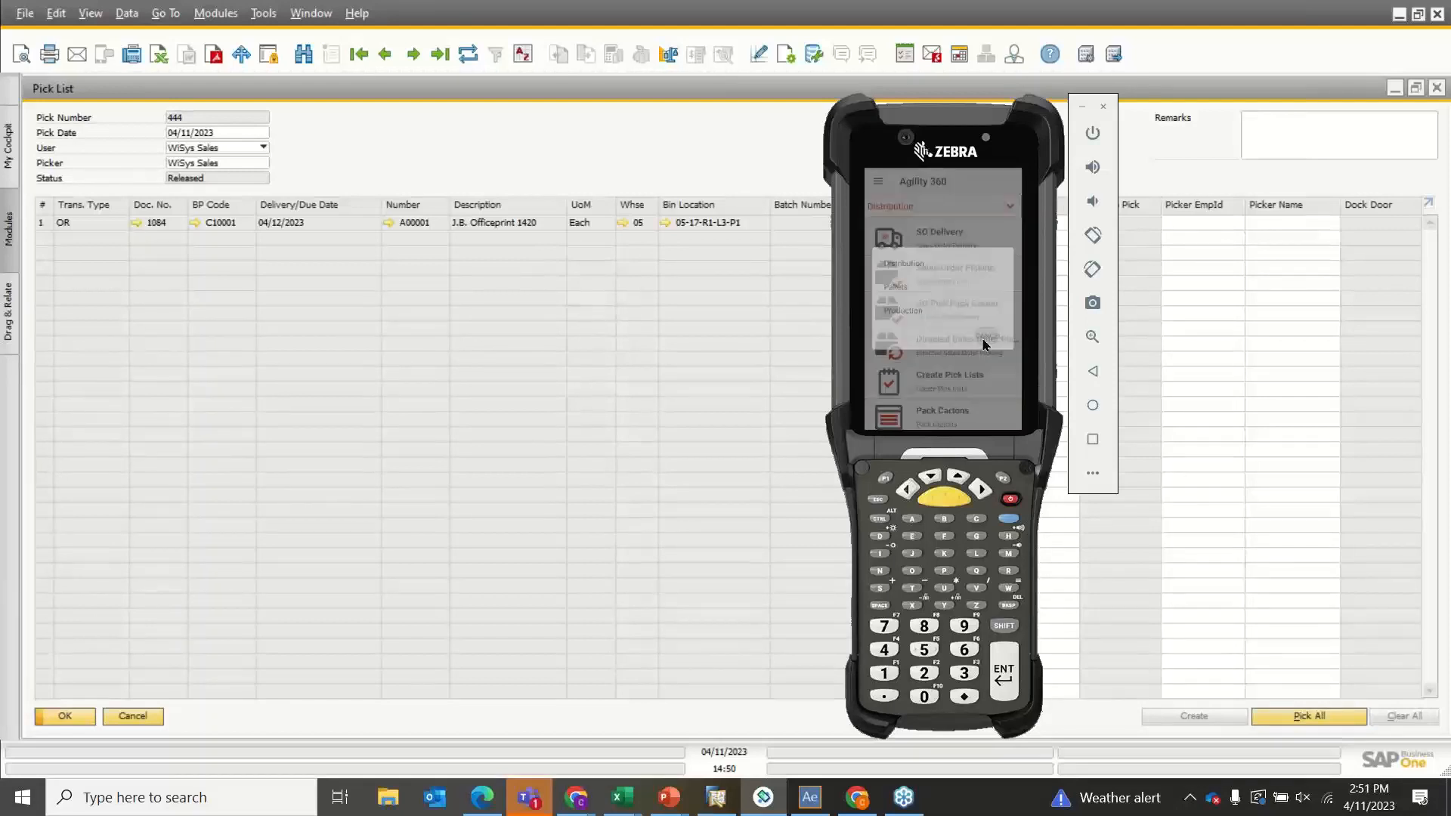
pyautogui.click(941, 307)
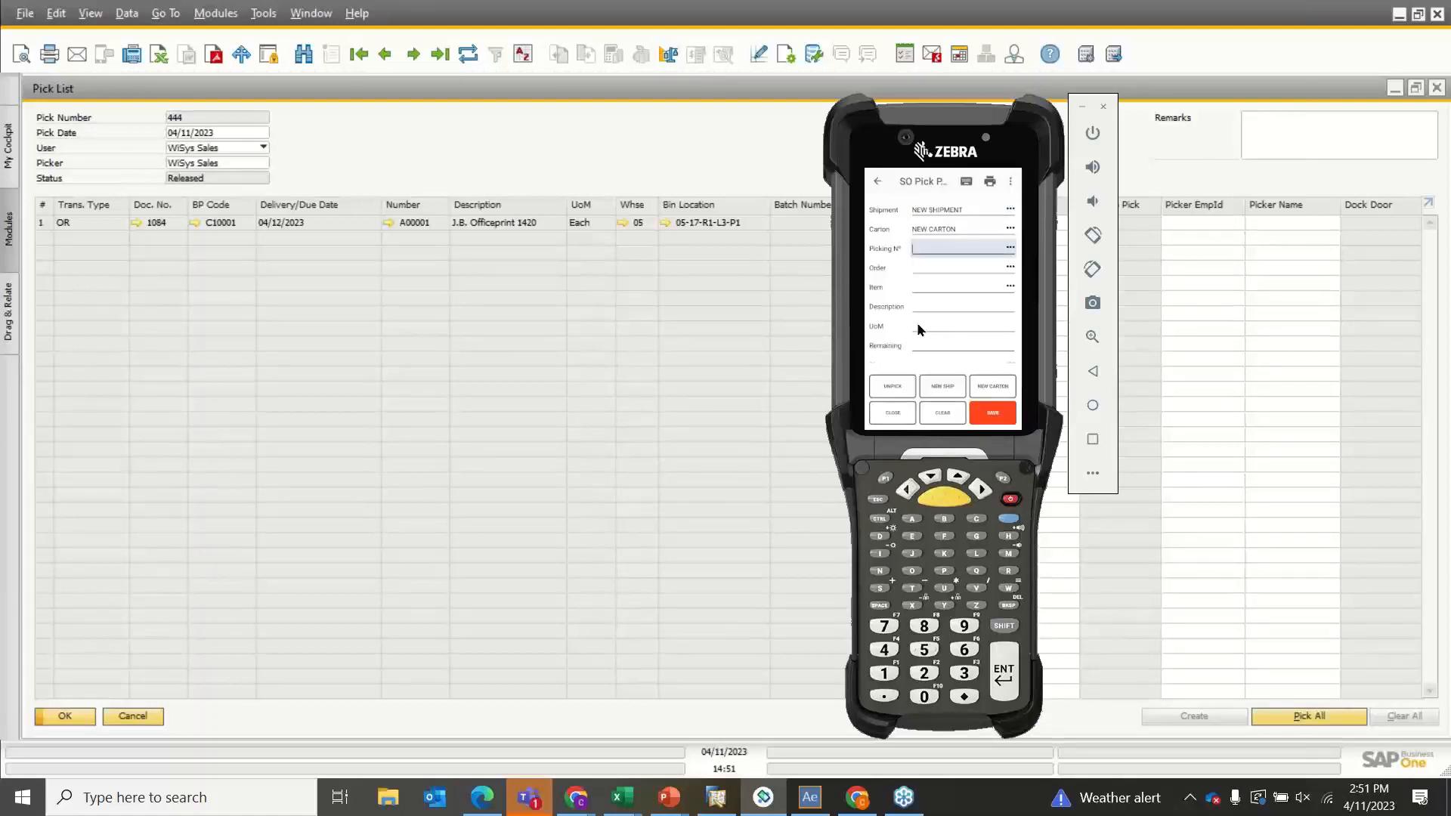
# Pick 5 units of A00001 from bin 05-01-S1-L1 for pick list 444, order 1084, into the carton
pyautogui.write('444')
pyautogui.press('Return')
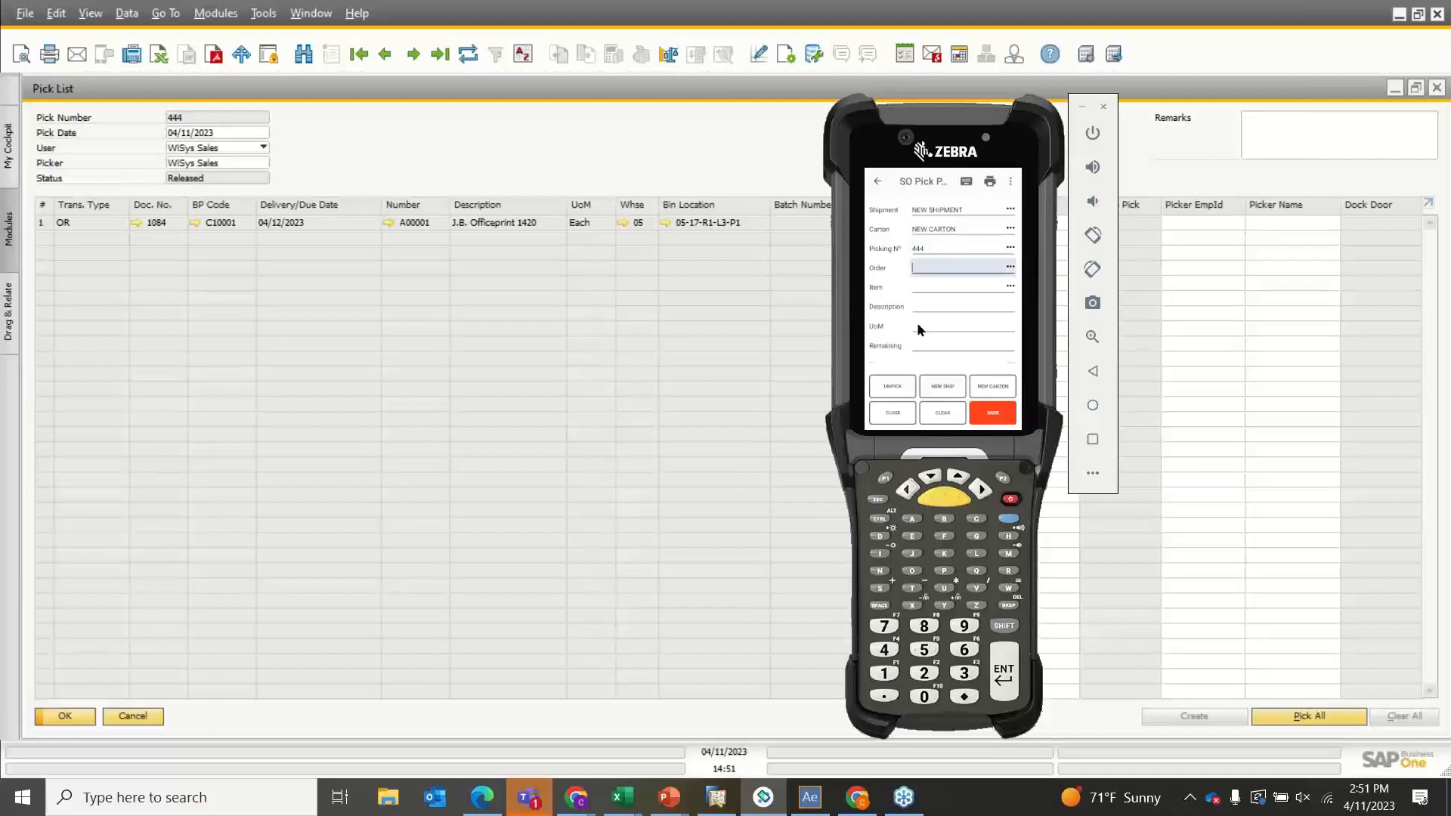
pyautogui.write('1084')
pyautogui.press('Return')
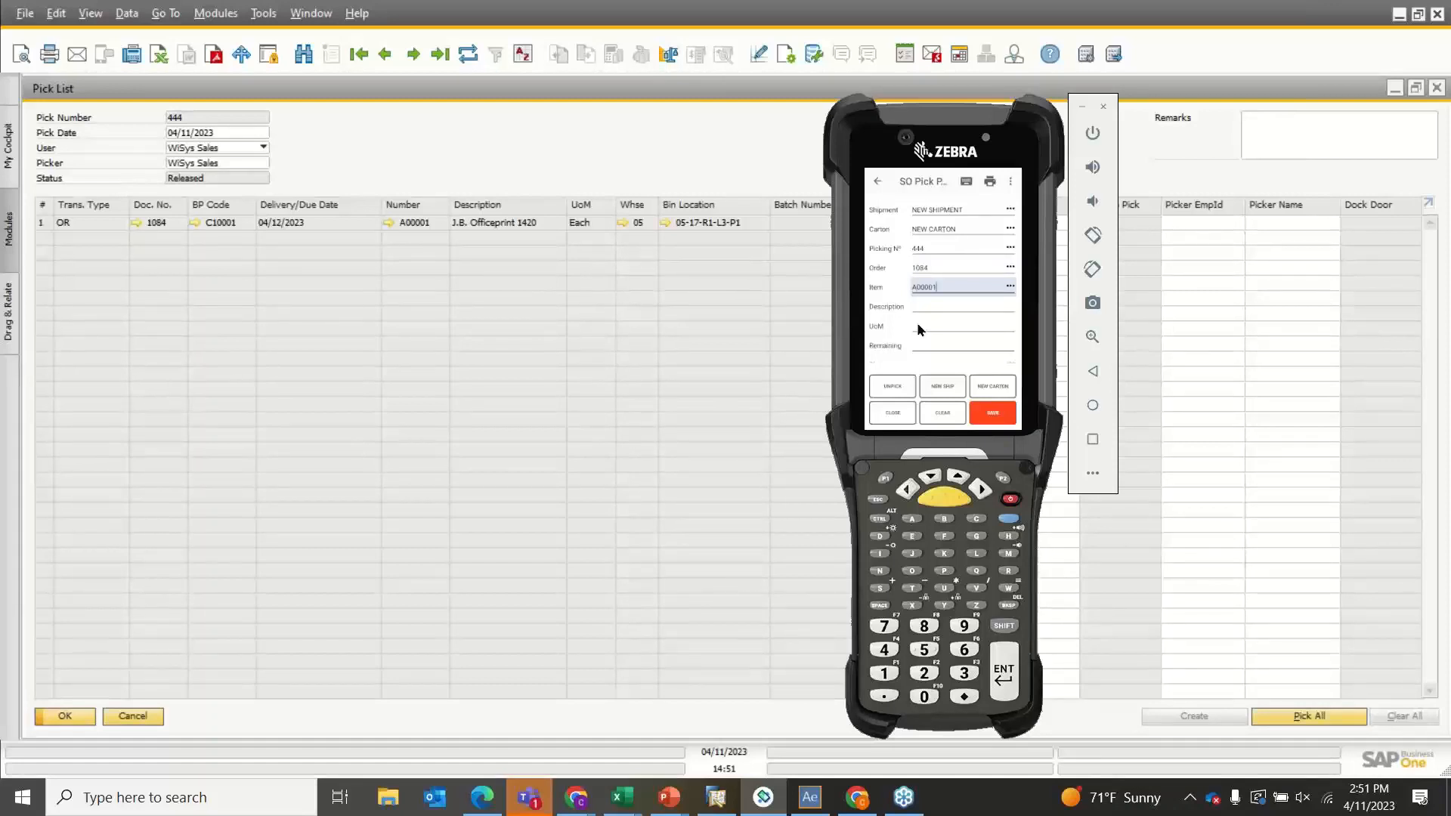
pyautogui.press('Return')
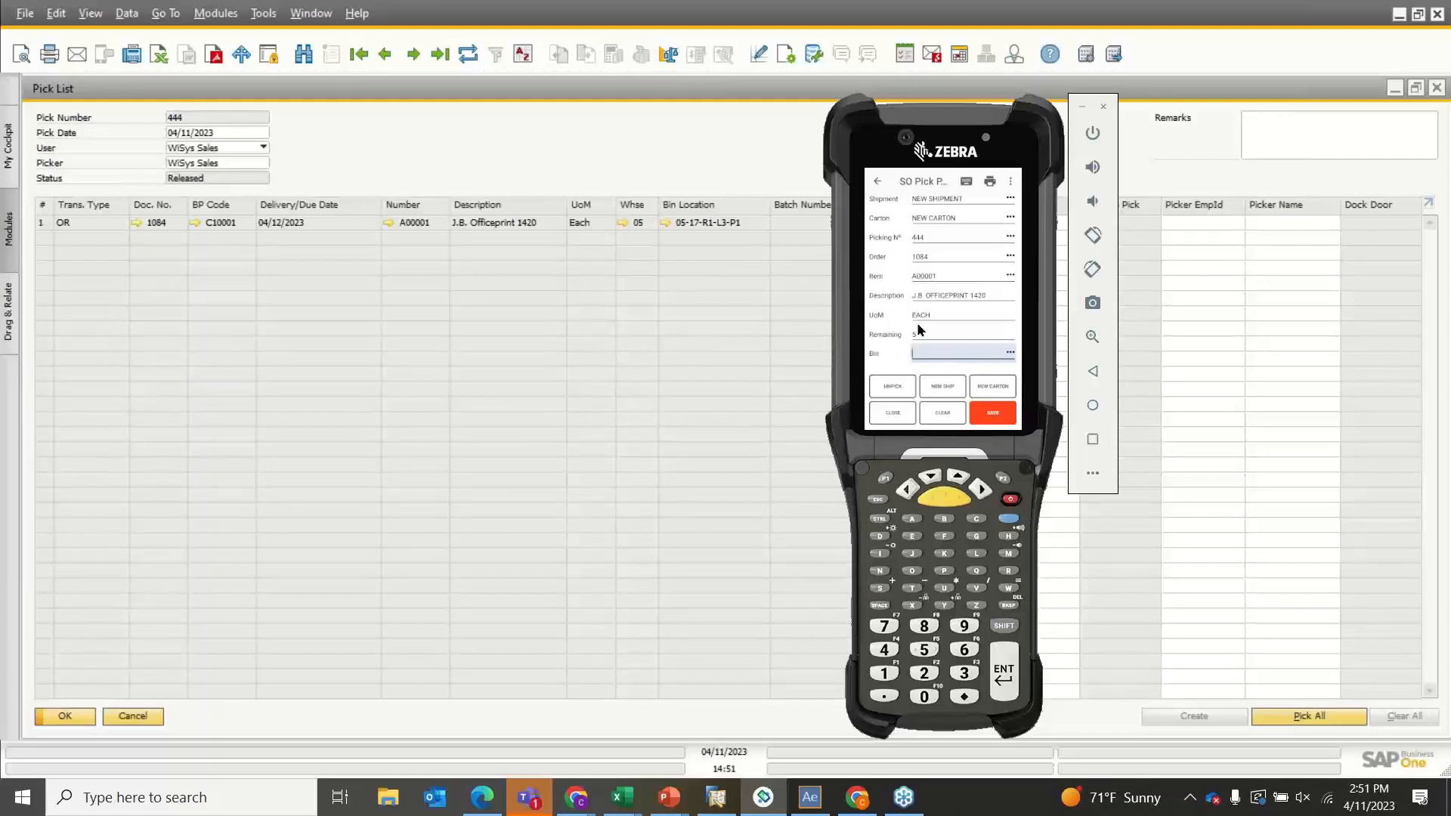
pyautogui.write('05-01-S1-L1')
pyautogui.press('Return')
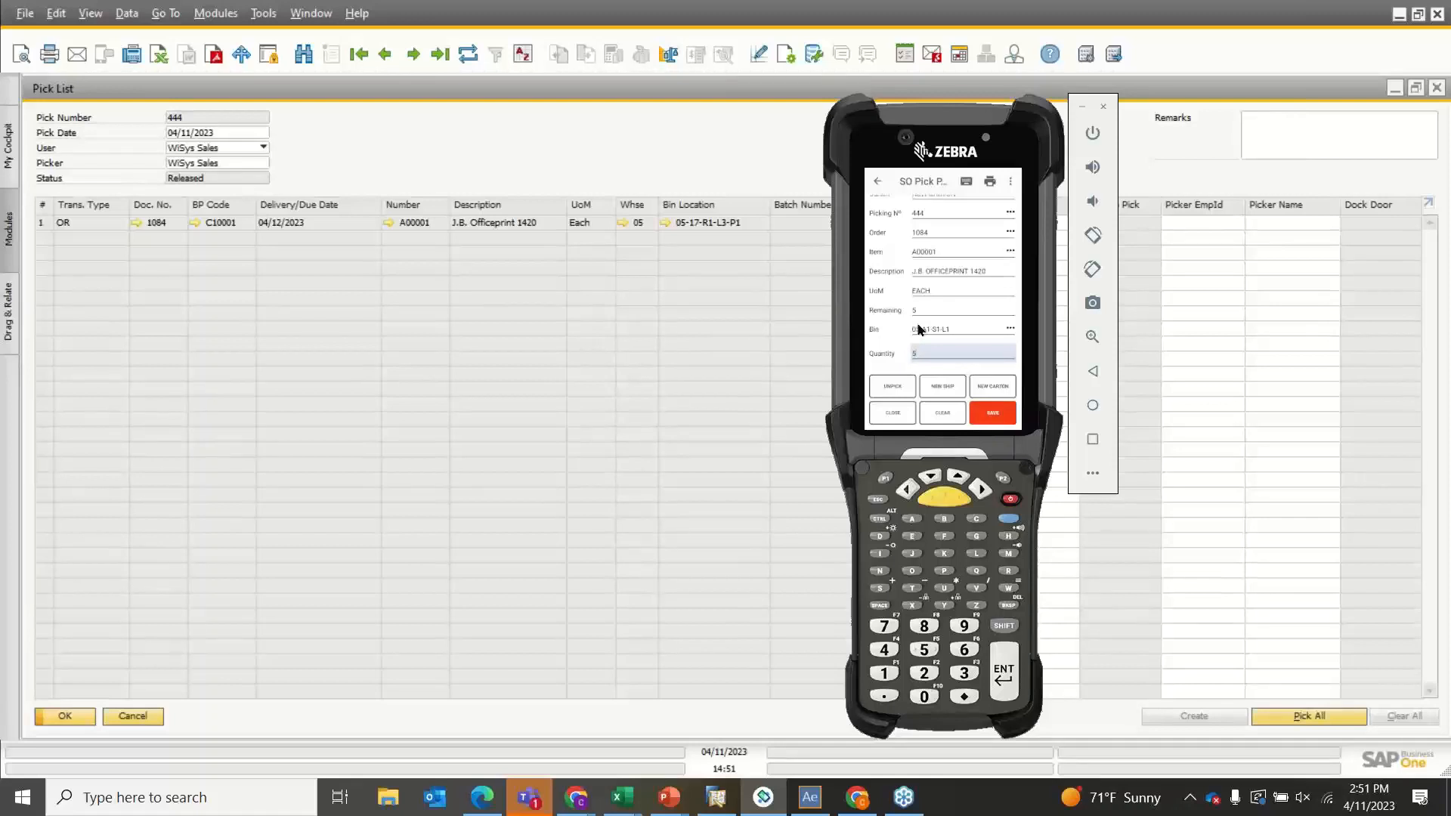
pyautogui.press('Return')
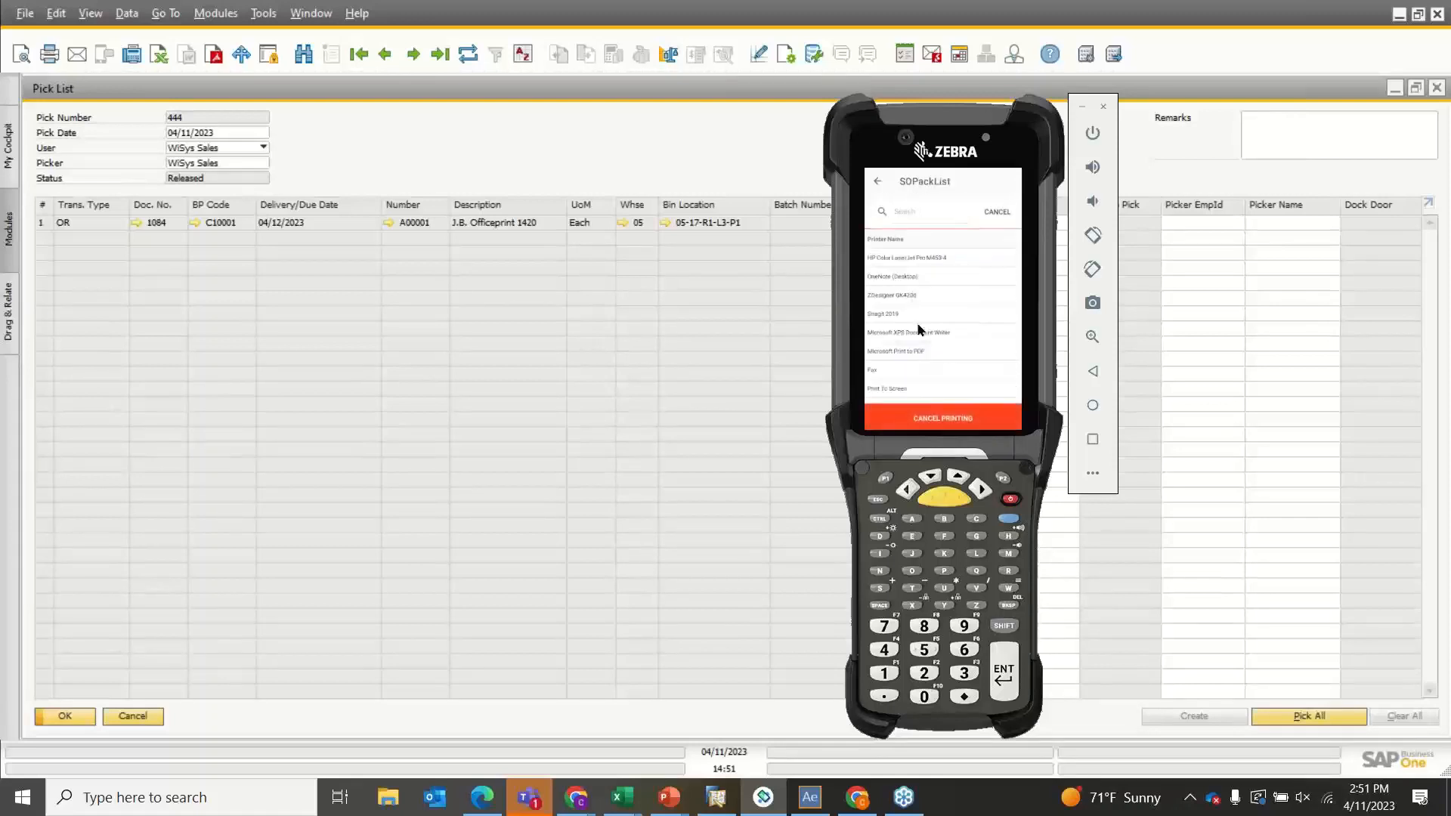
# Skip printing the pack list and bring SAP's pick list 444 back to the front
pyautogui.click(941, 411)
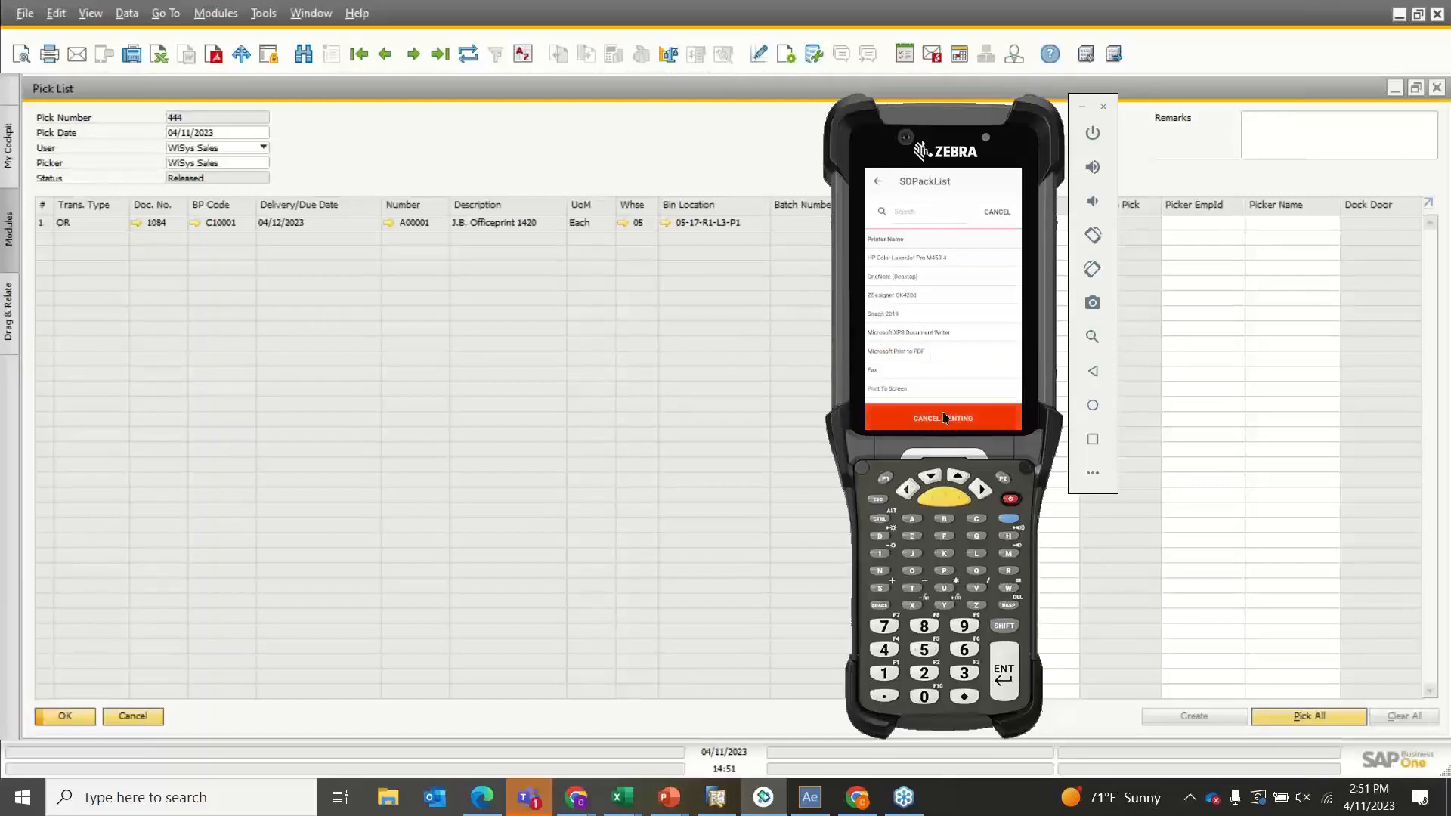
pyautogui.click(988, 311)
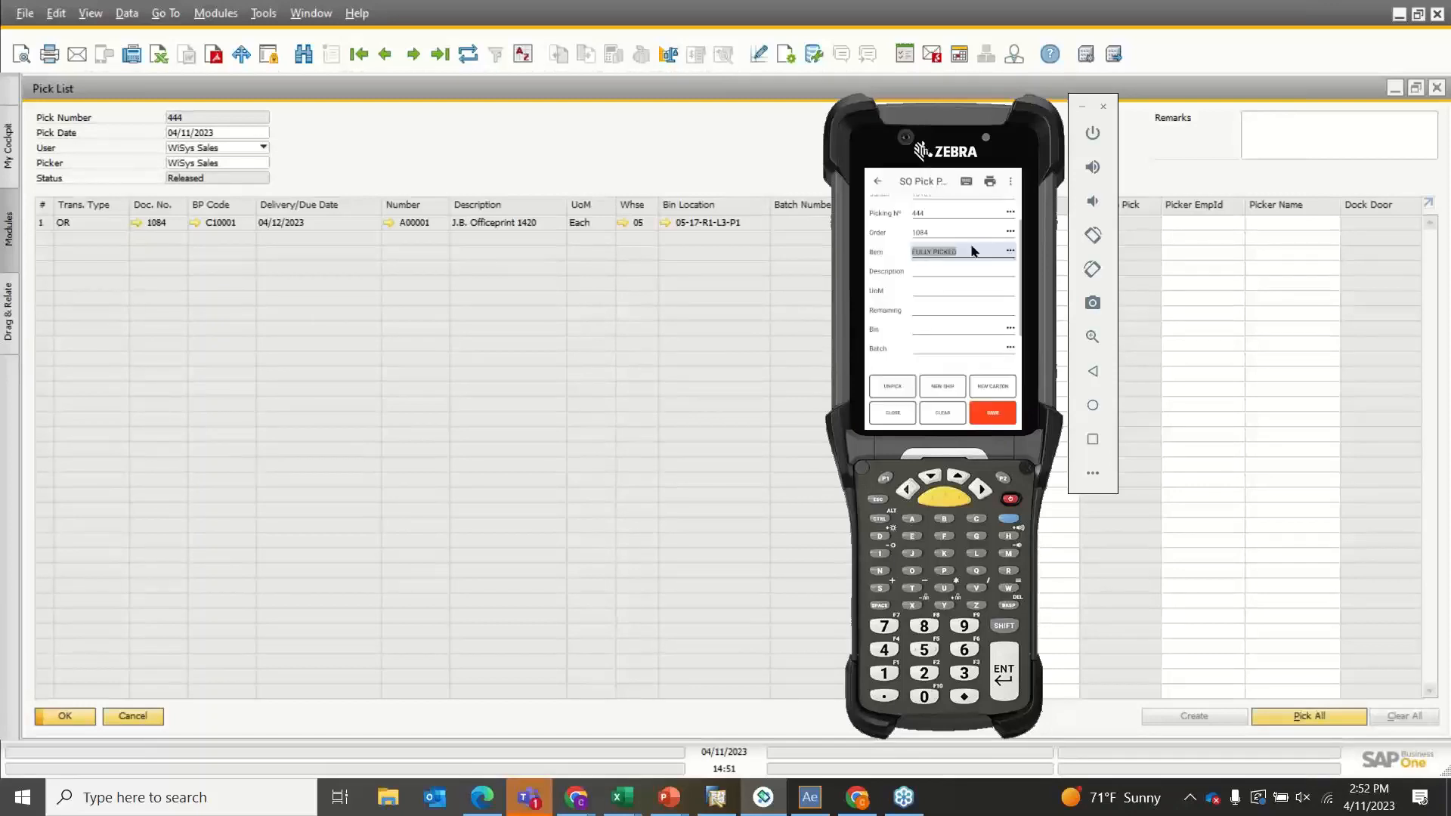
pyautogui.scroll(2, 944, 269)
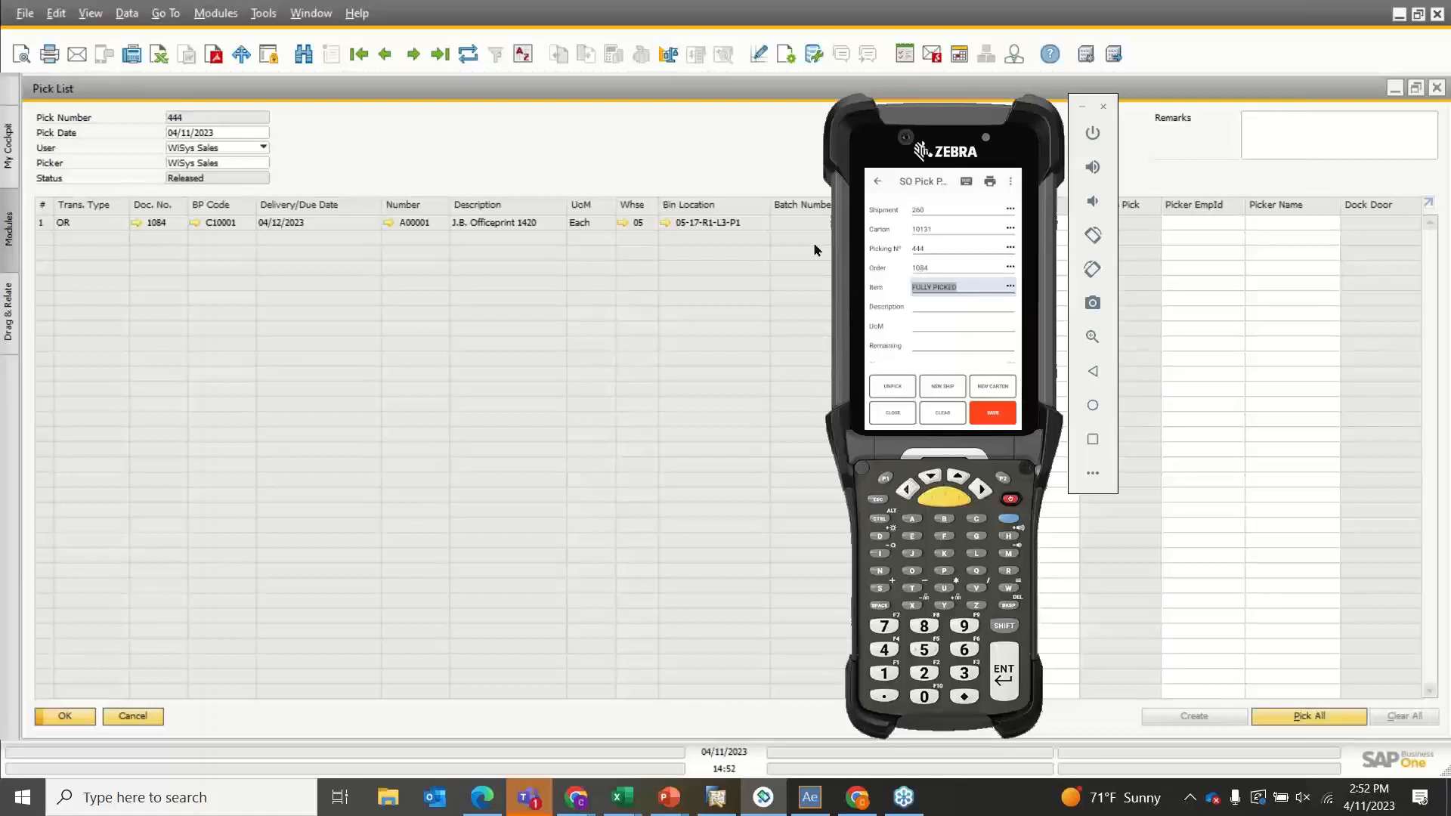
pyautogui.click(686, 148)
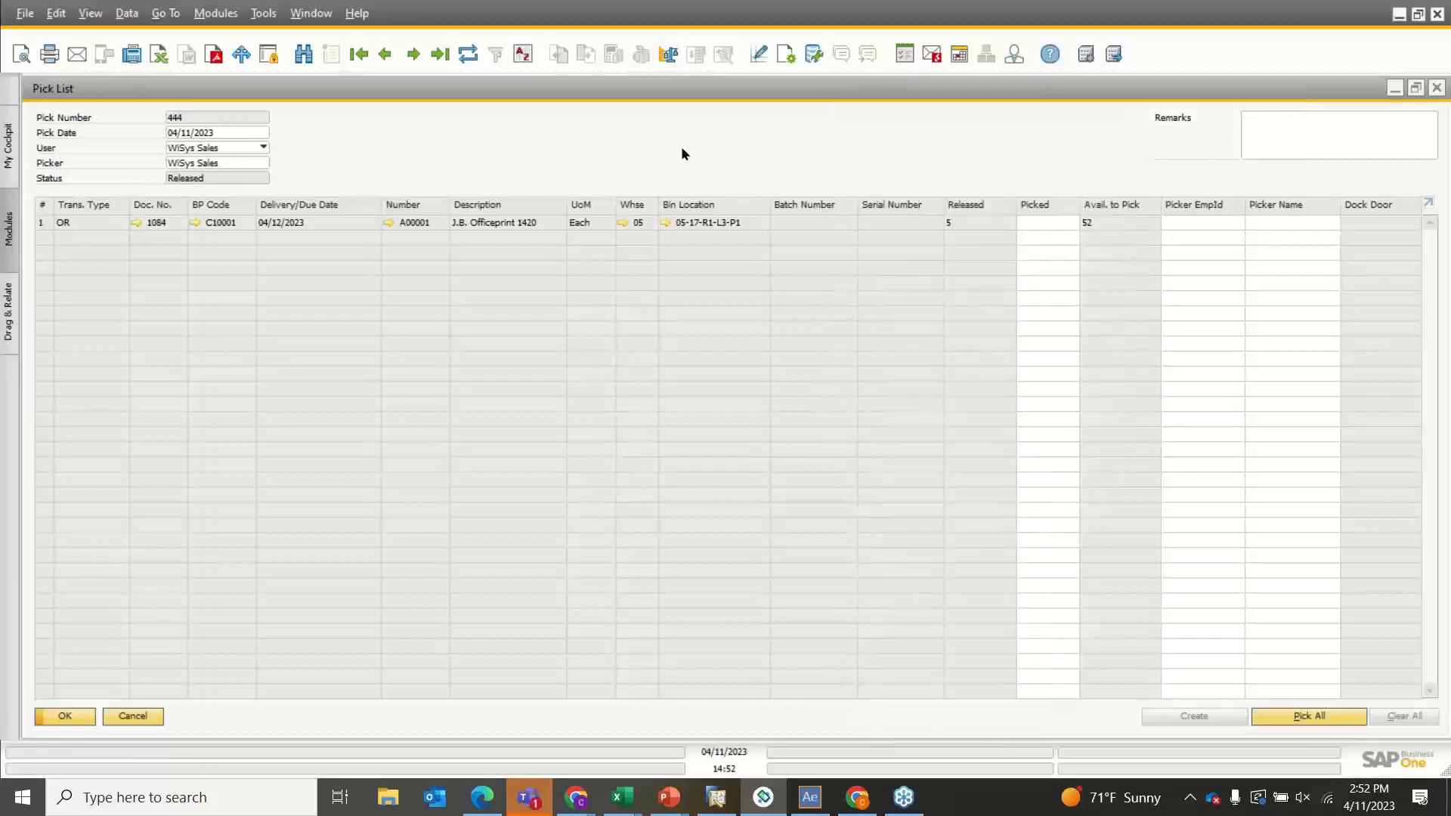
# Refresh pick list 444 to show Picked, review sales order 1084, then switch to Agility Explorer
pyautogui.click(468, 54)
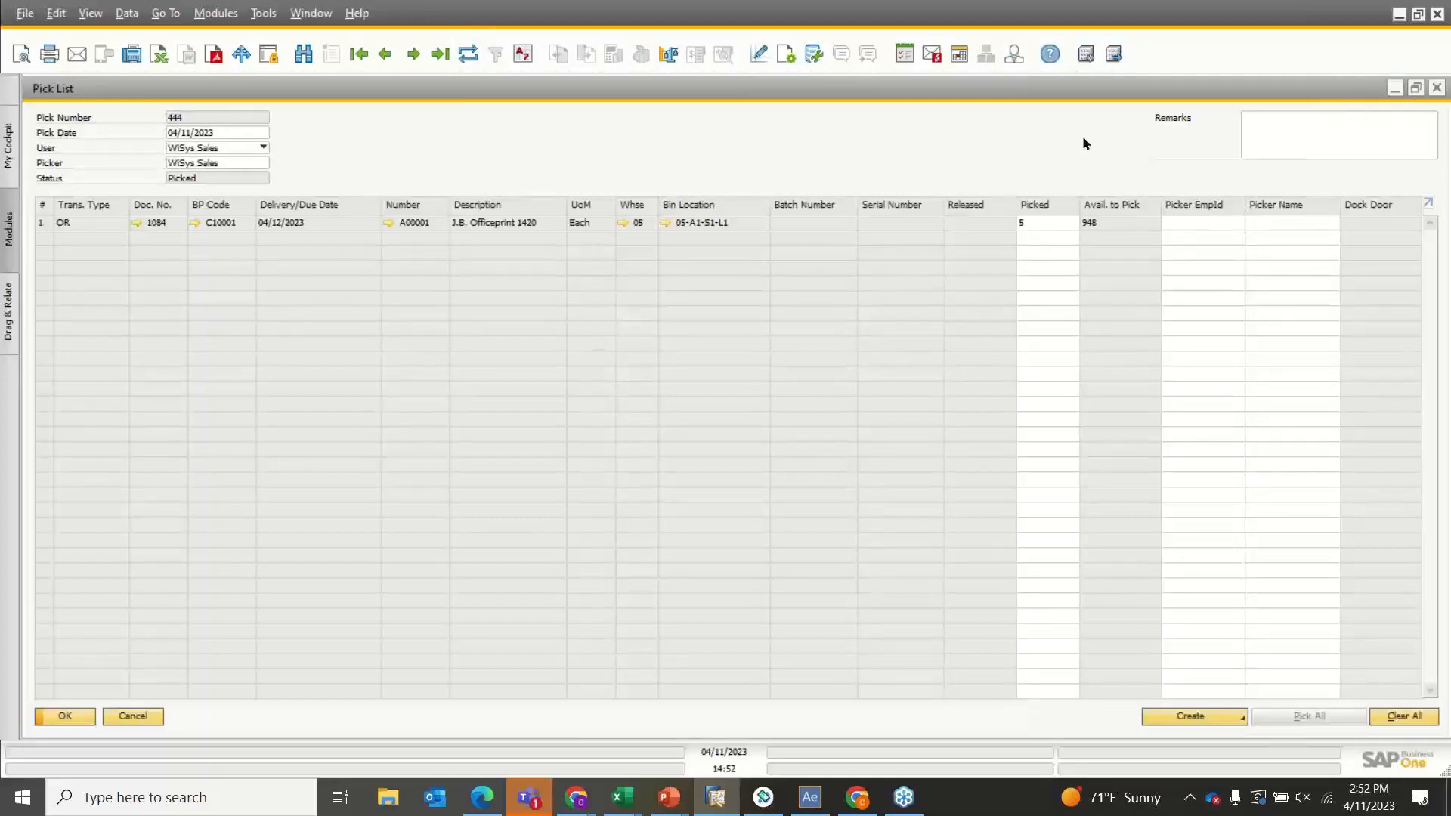
pyautogui.click(1394, 89)
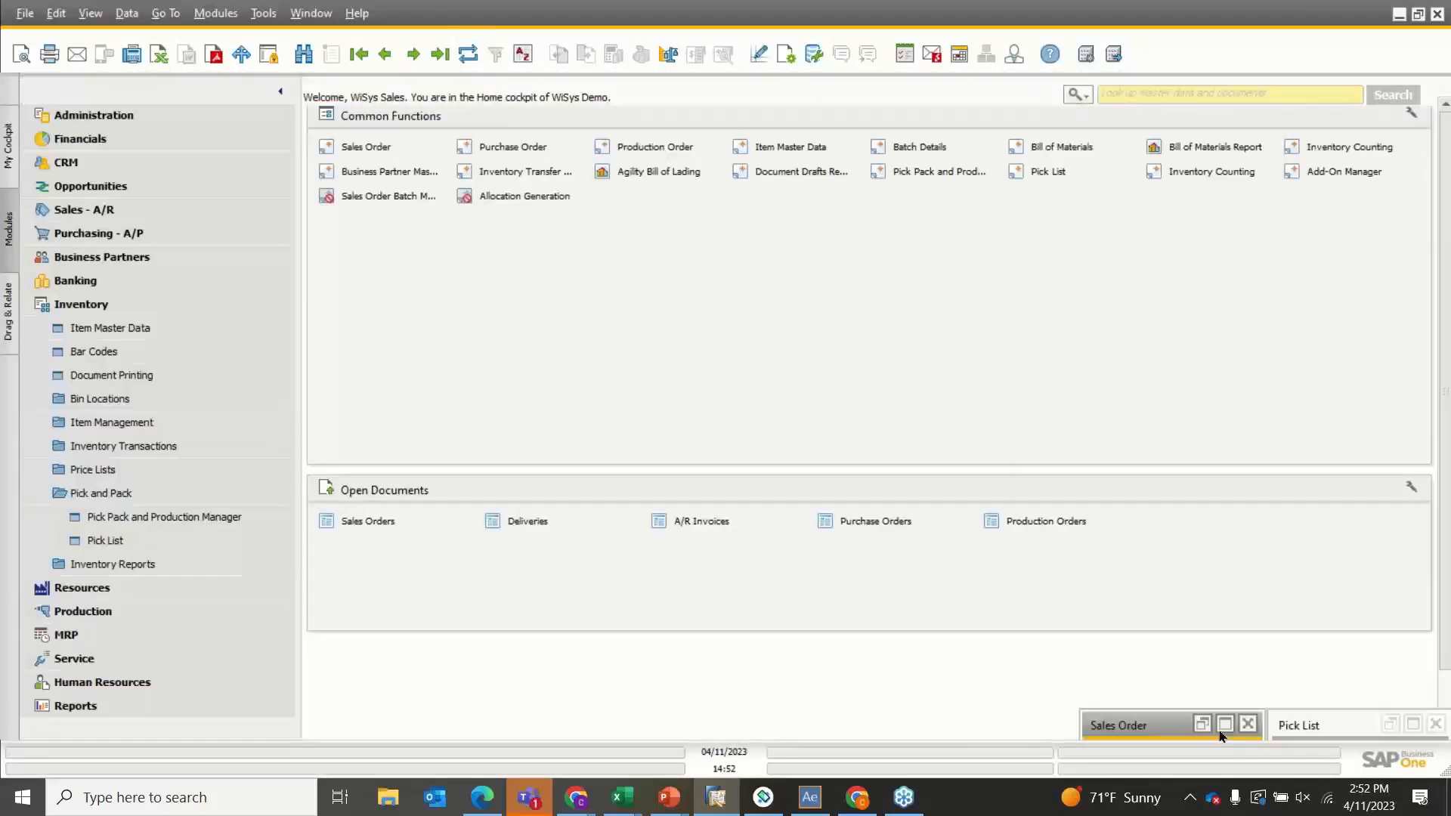
pyautogui.click(1223, 725)
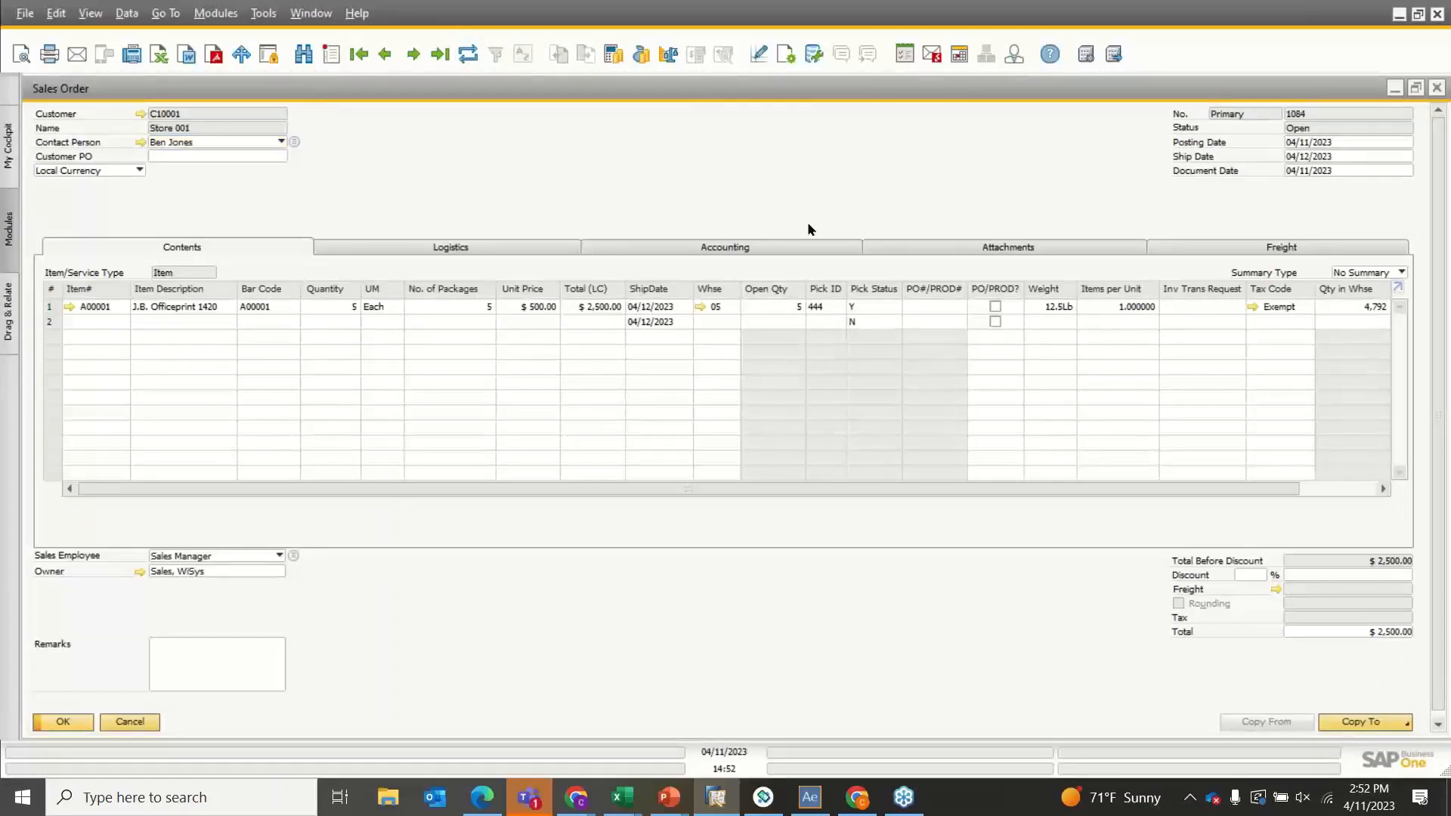
pyautogui.click(803, 802)
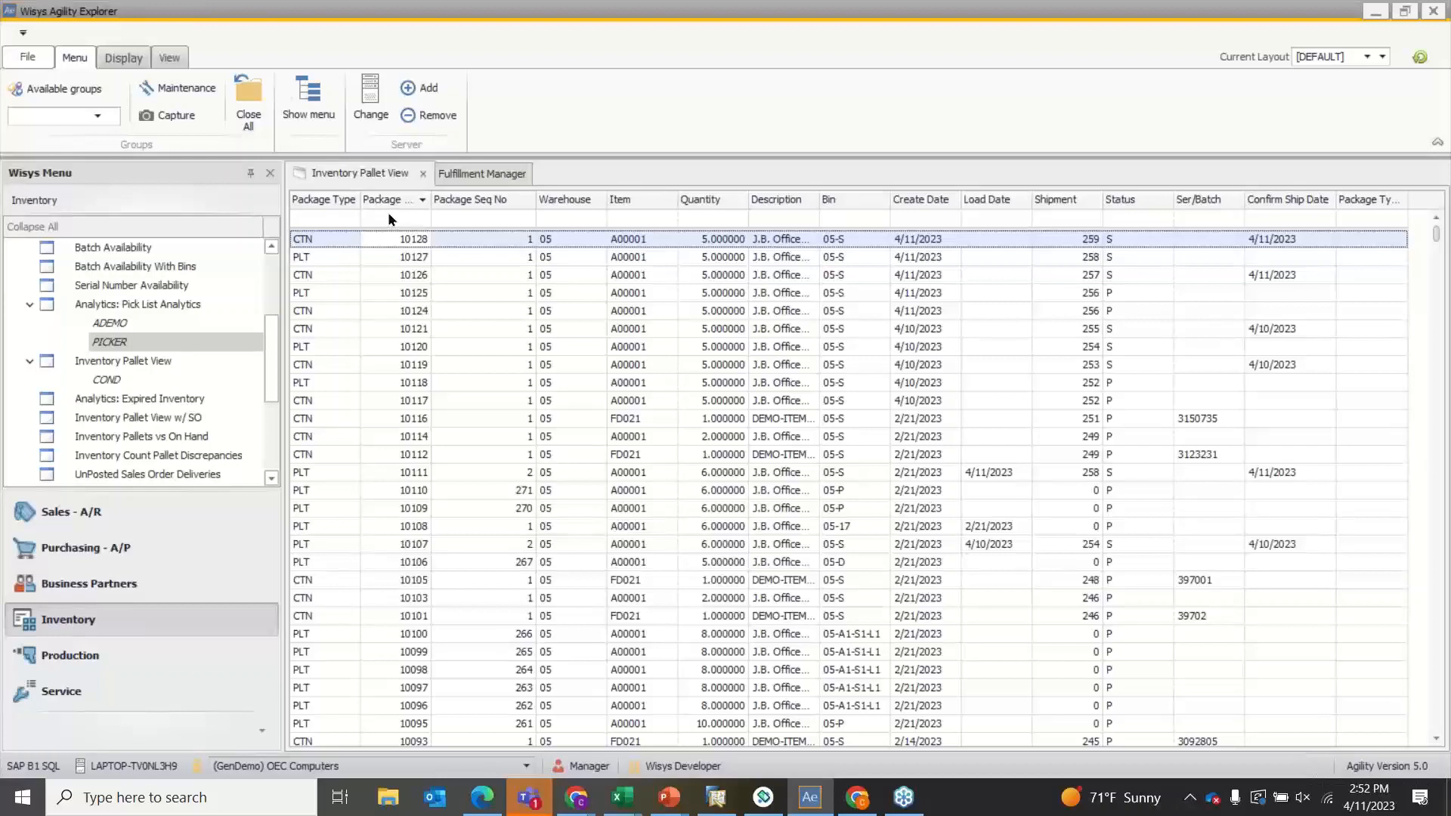
# Refresh the Inventory Pallet View so new carton 10131 appears
pyautogui.click(773, 806)
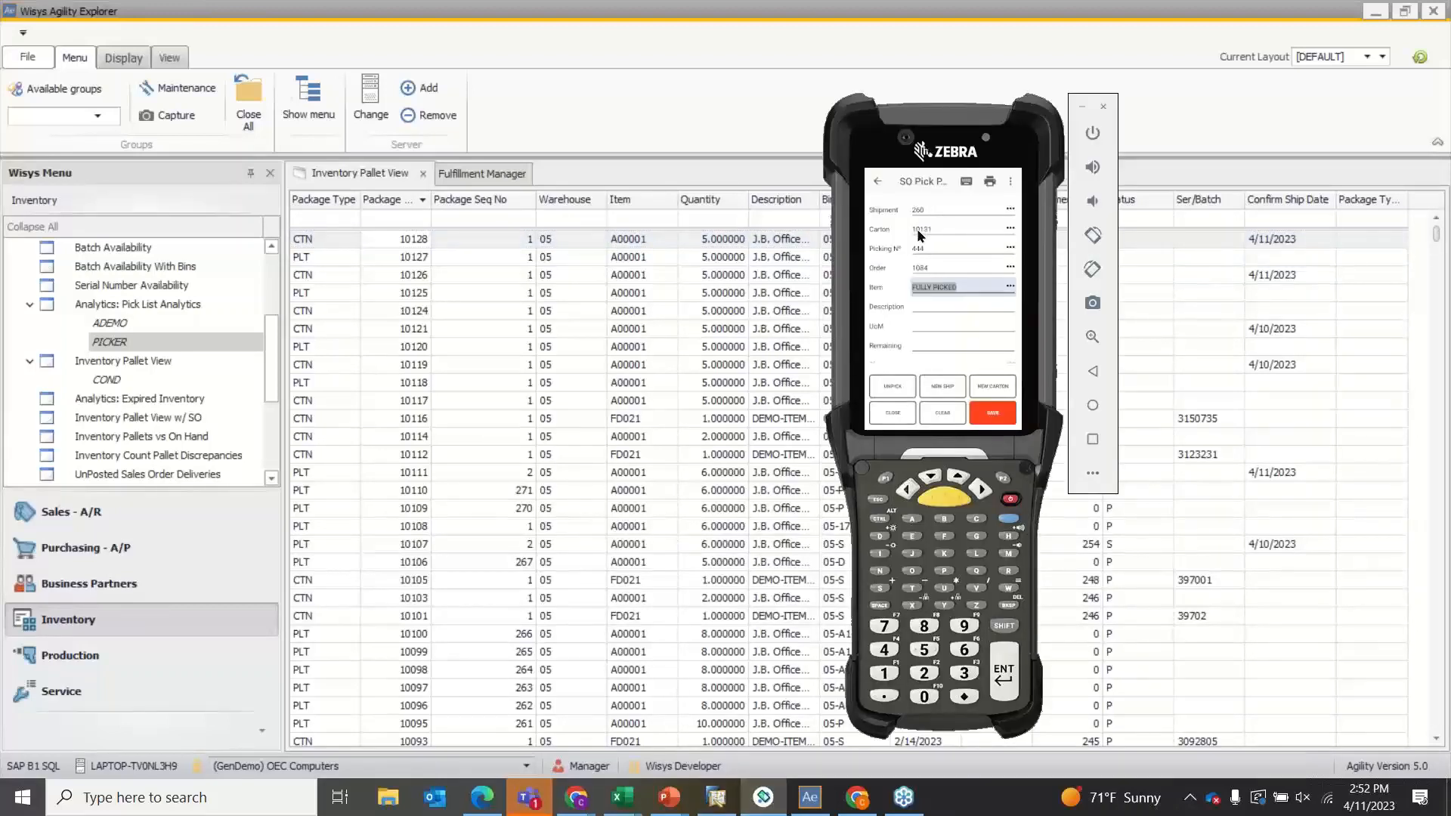
pyautogui.click(760, 138)
pyautogui.click(1420, 57)
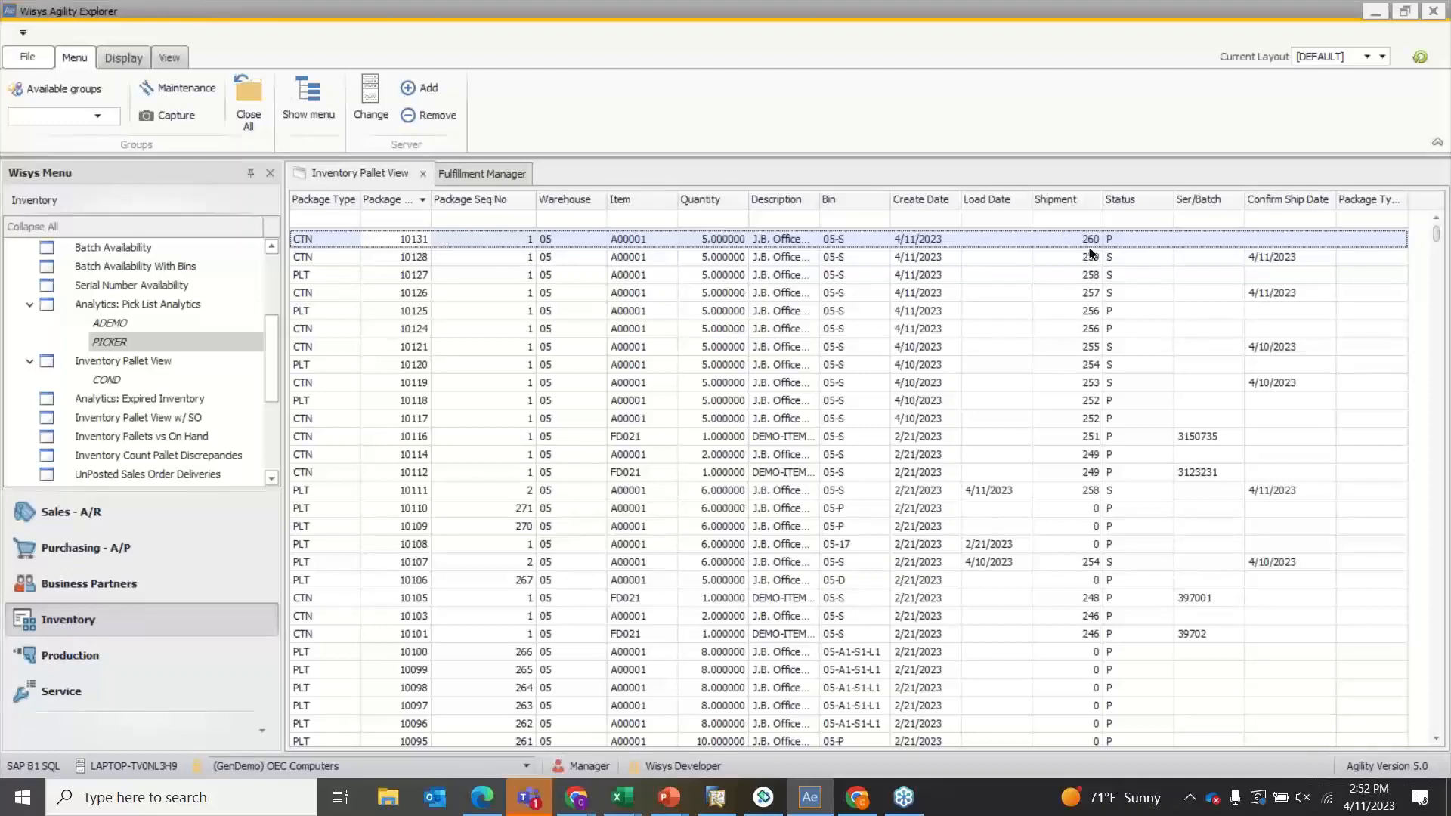
# Look up shipment 260 in the Fulfillment Manager
pyautogui.click(762, 797)
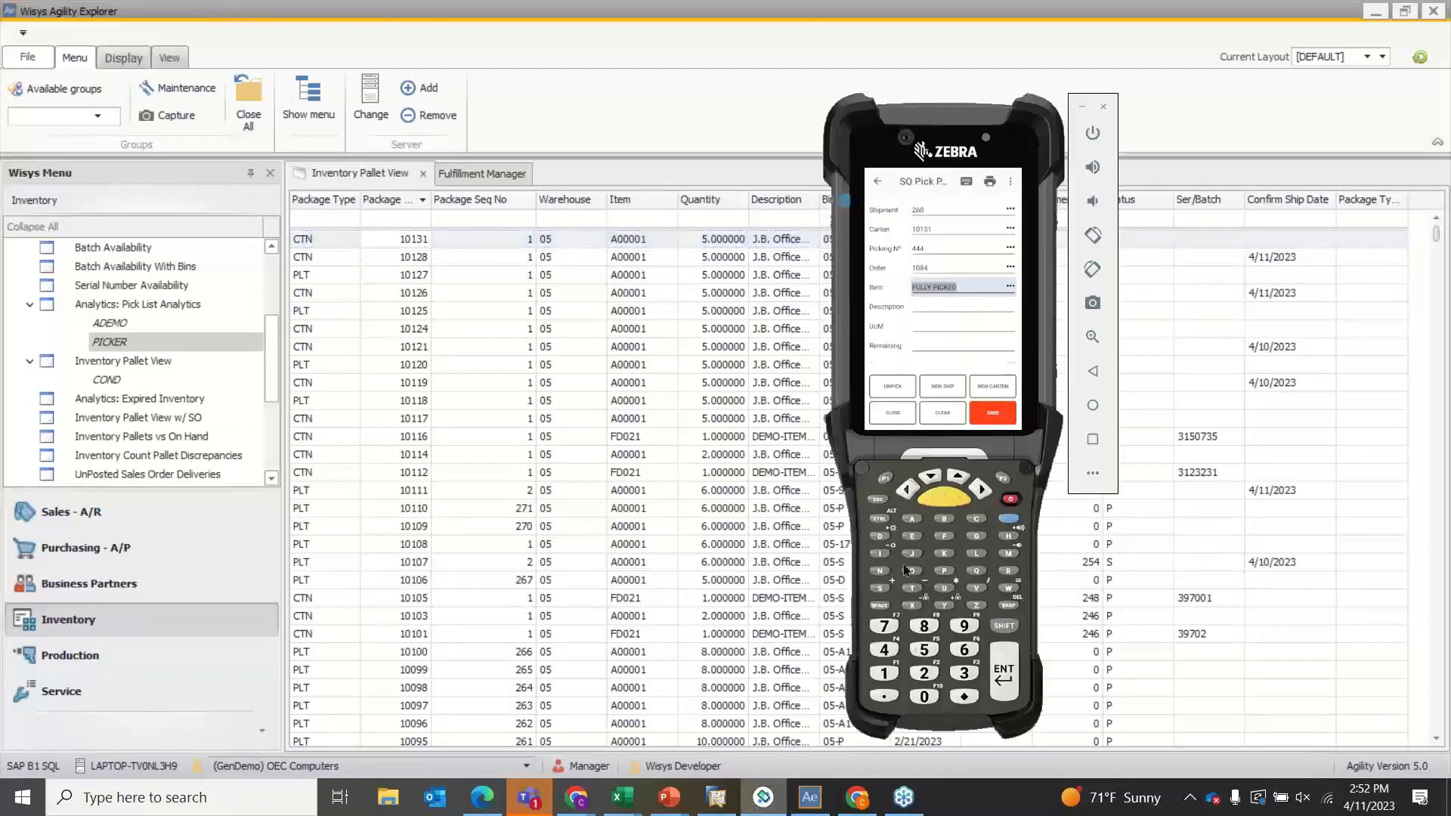
pyautogui.click(696, 69)
pyautogui.click(484, 177)
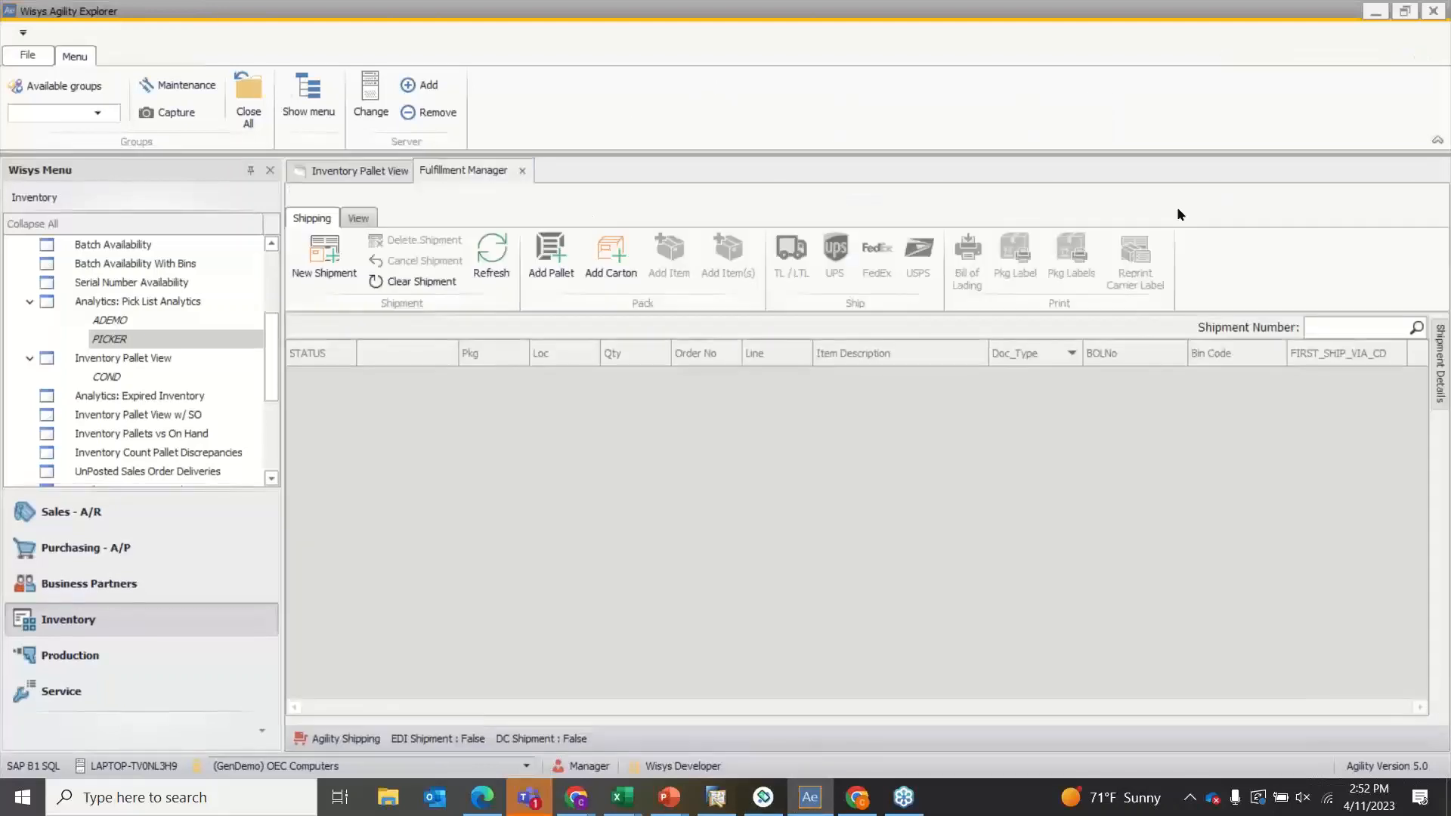
pyautogui.click(1335, 321)
pyautogui.write('260')
pyautogui.press('Return')
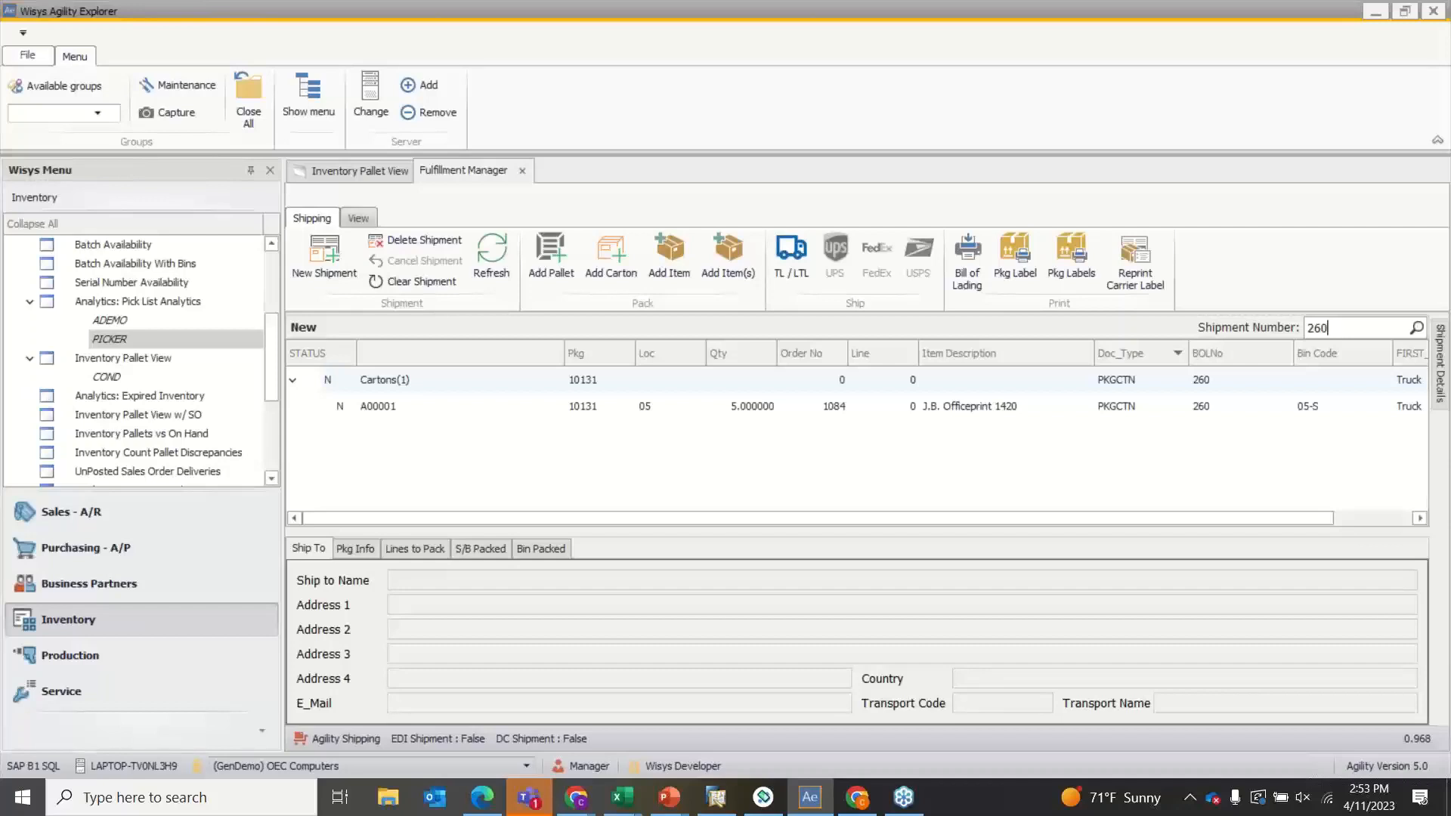
# Advance SAP to sales order 1085 and its pick list 445
pyautogui.click(702, 796)
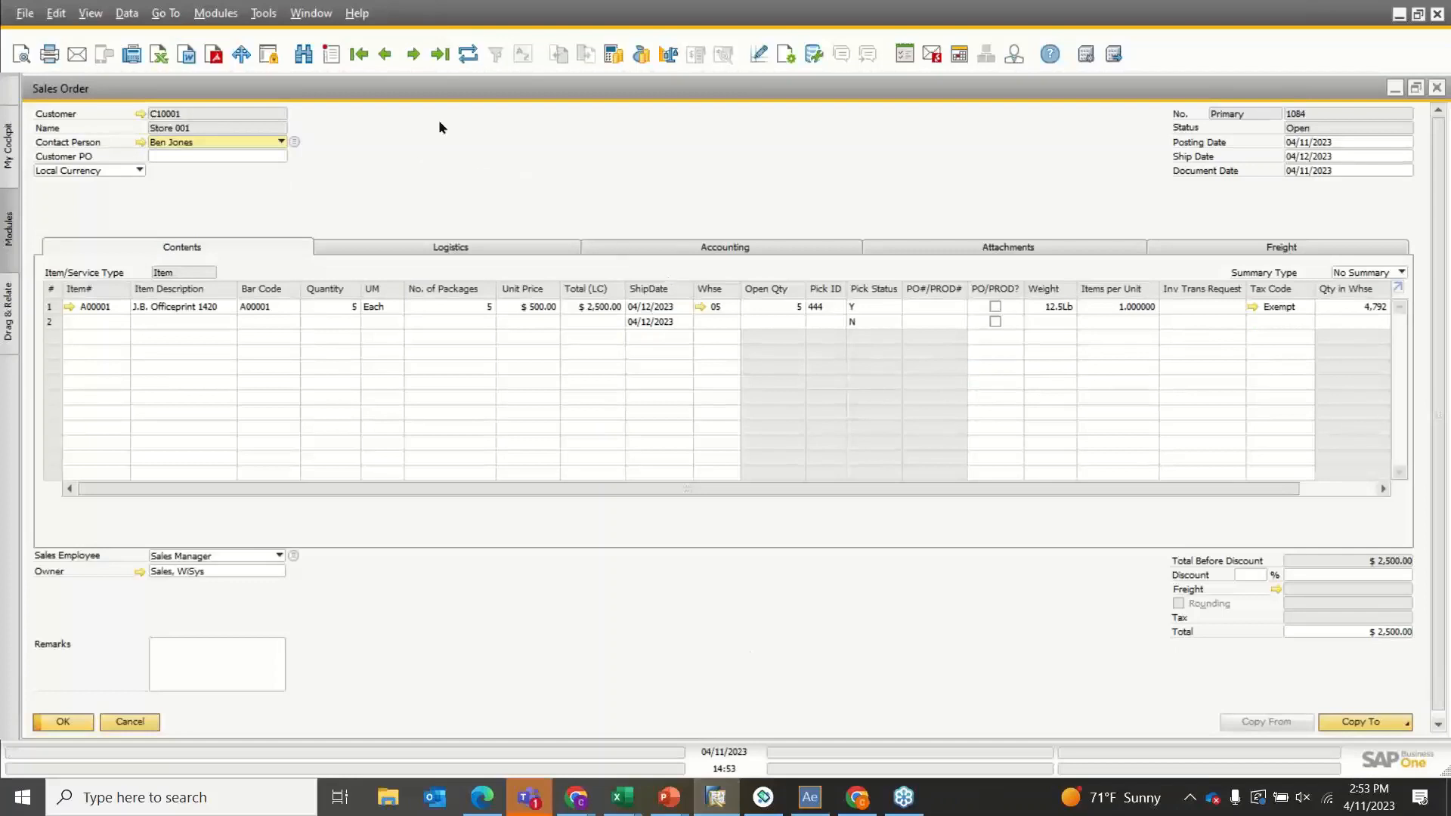
pyautogui.click(413, 53)
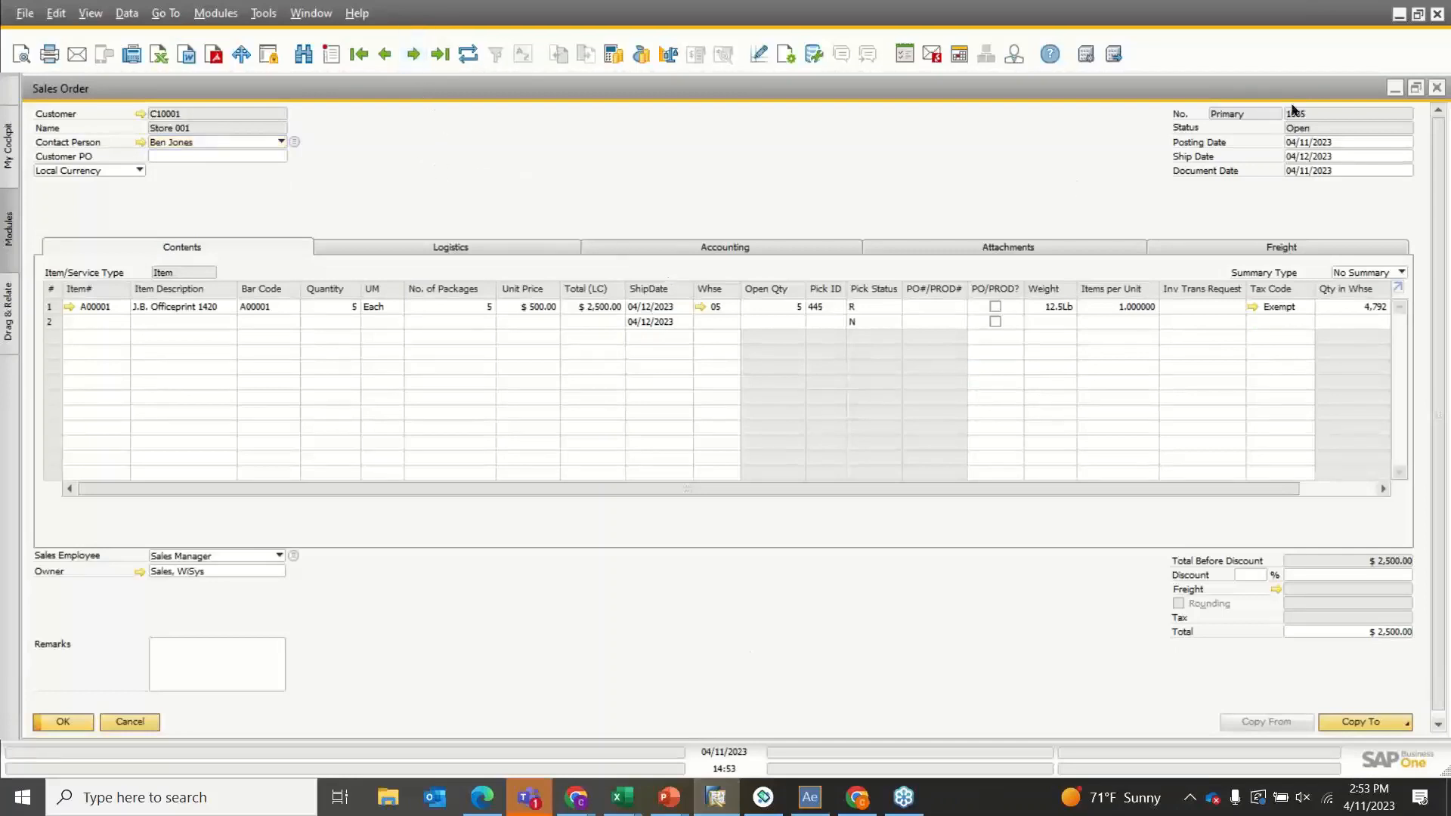
pyautogui.click(1394, 87)
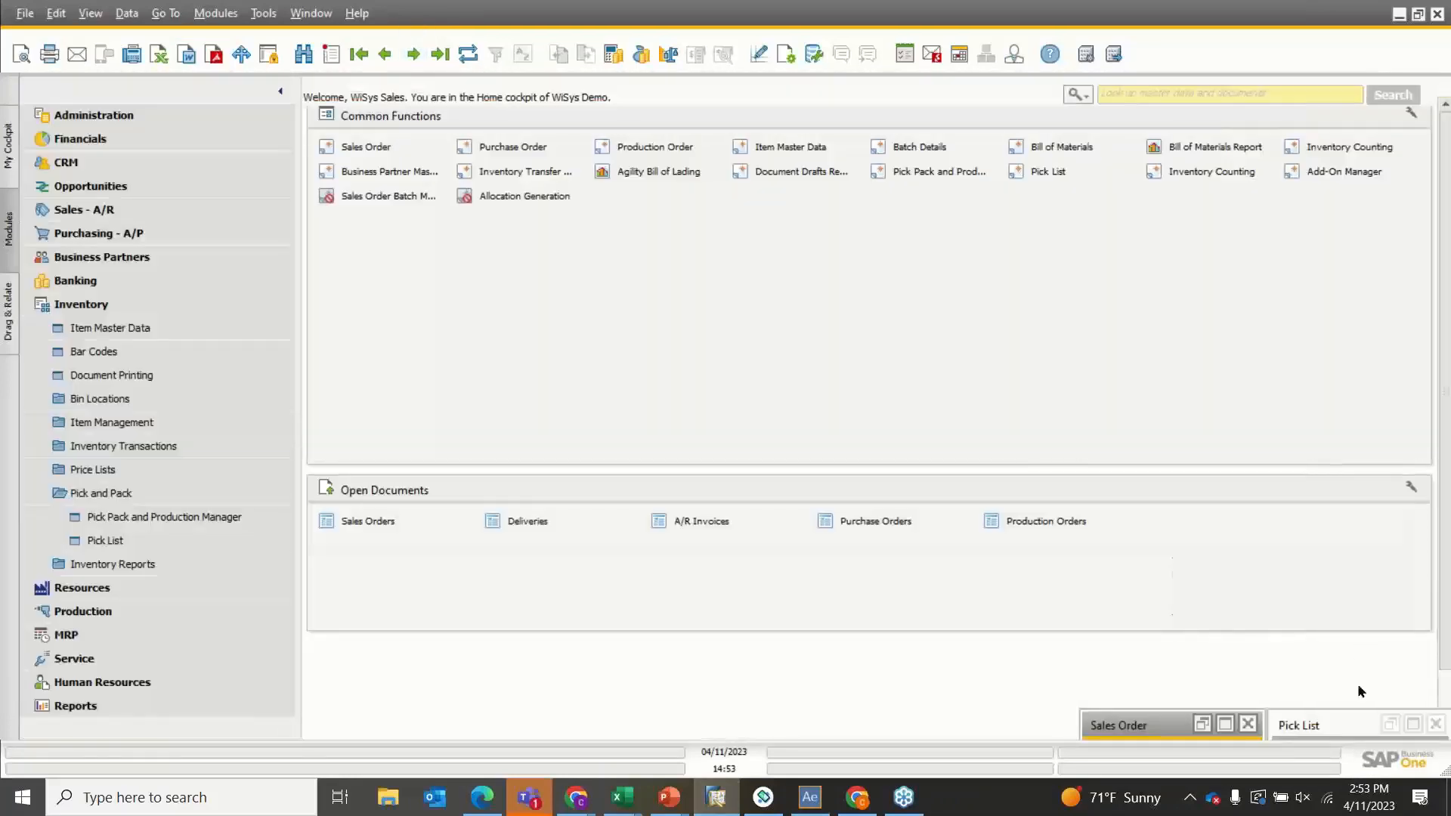
pyautogui.click(1409, 725)
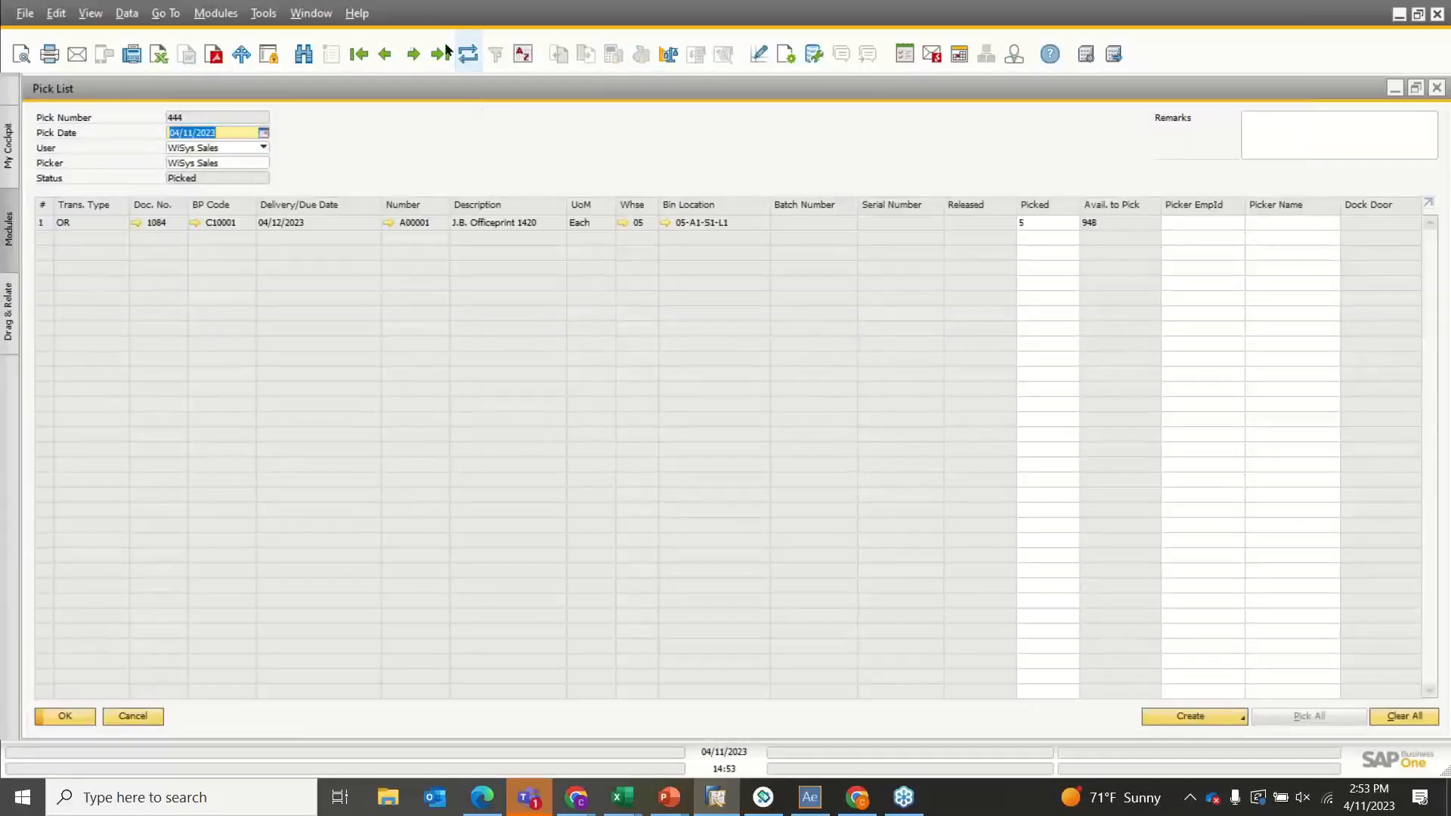
pyautogui.click(412, 53)
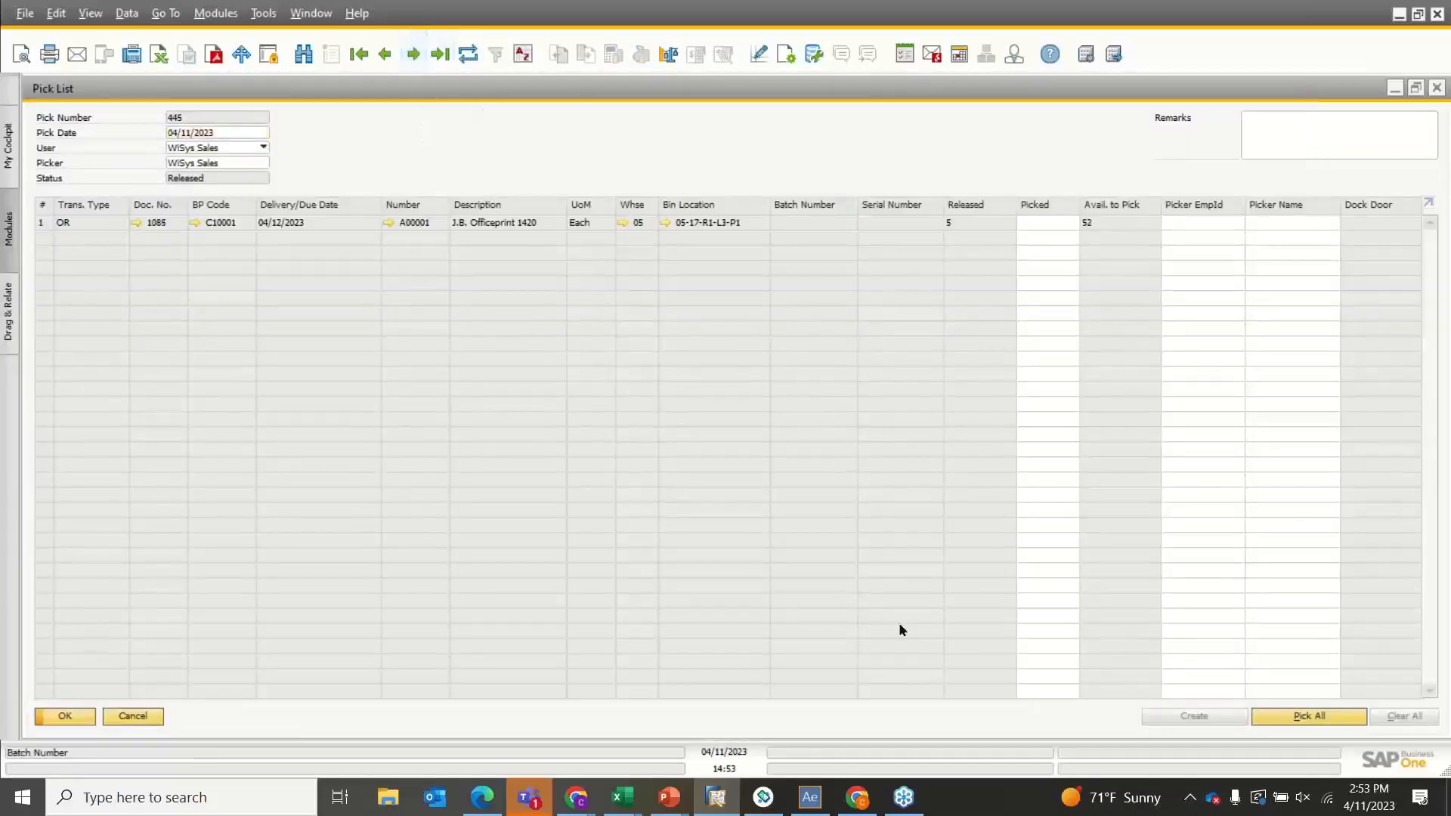
# Switch the handheld menu to the Pallets category and open SO Pick Pack Pallet
pyautogui.click(763, 797)
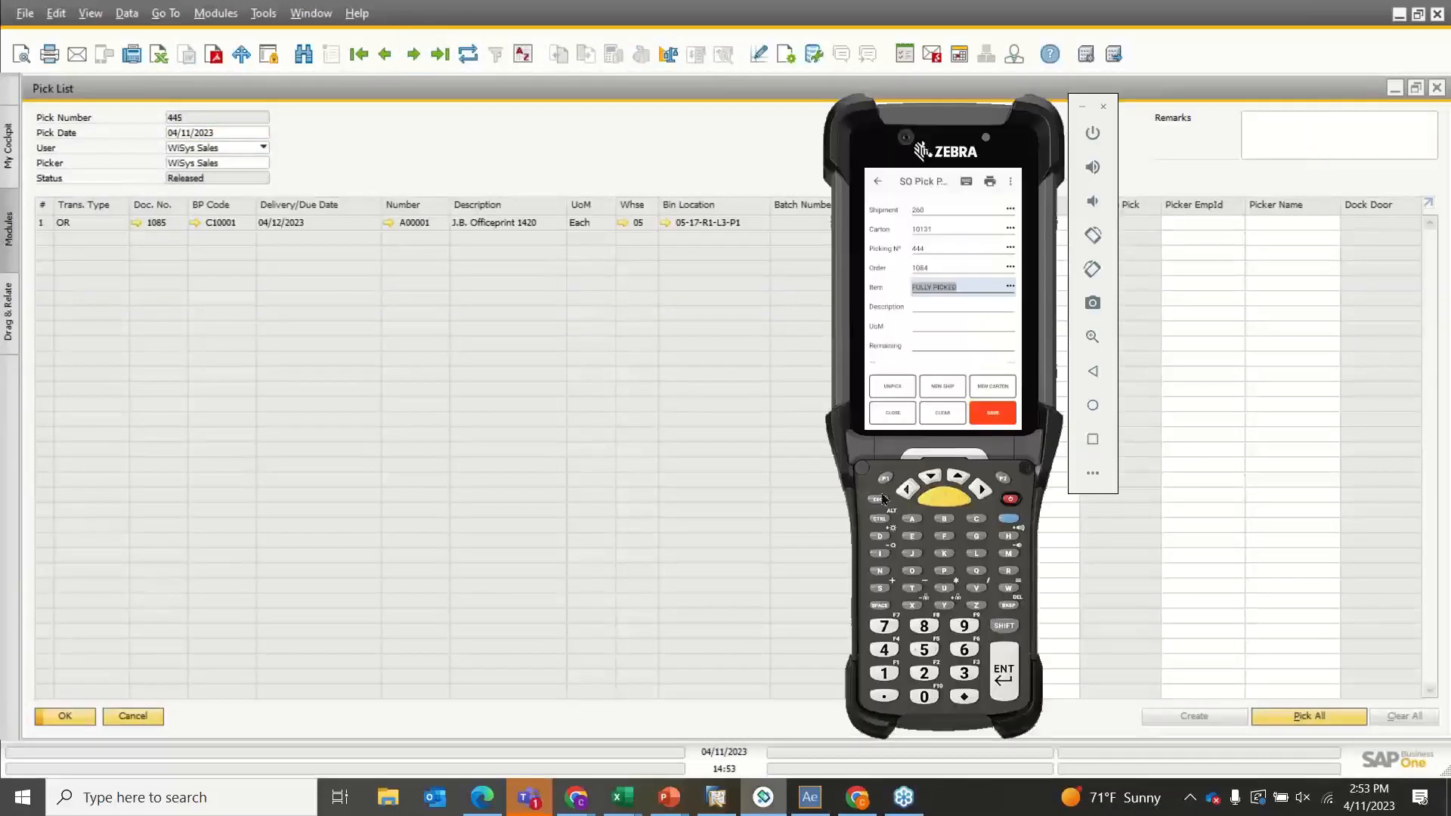
pyautogui.click(878, 182)
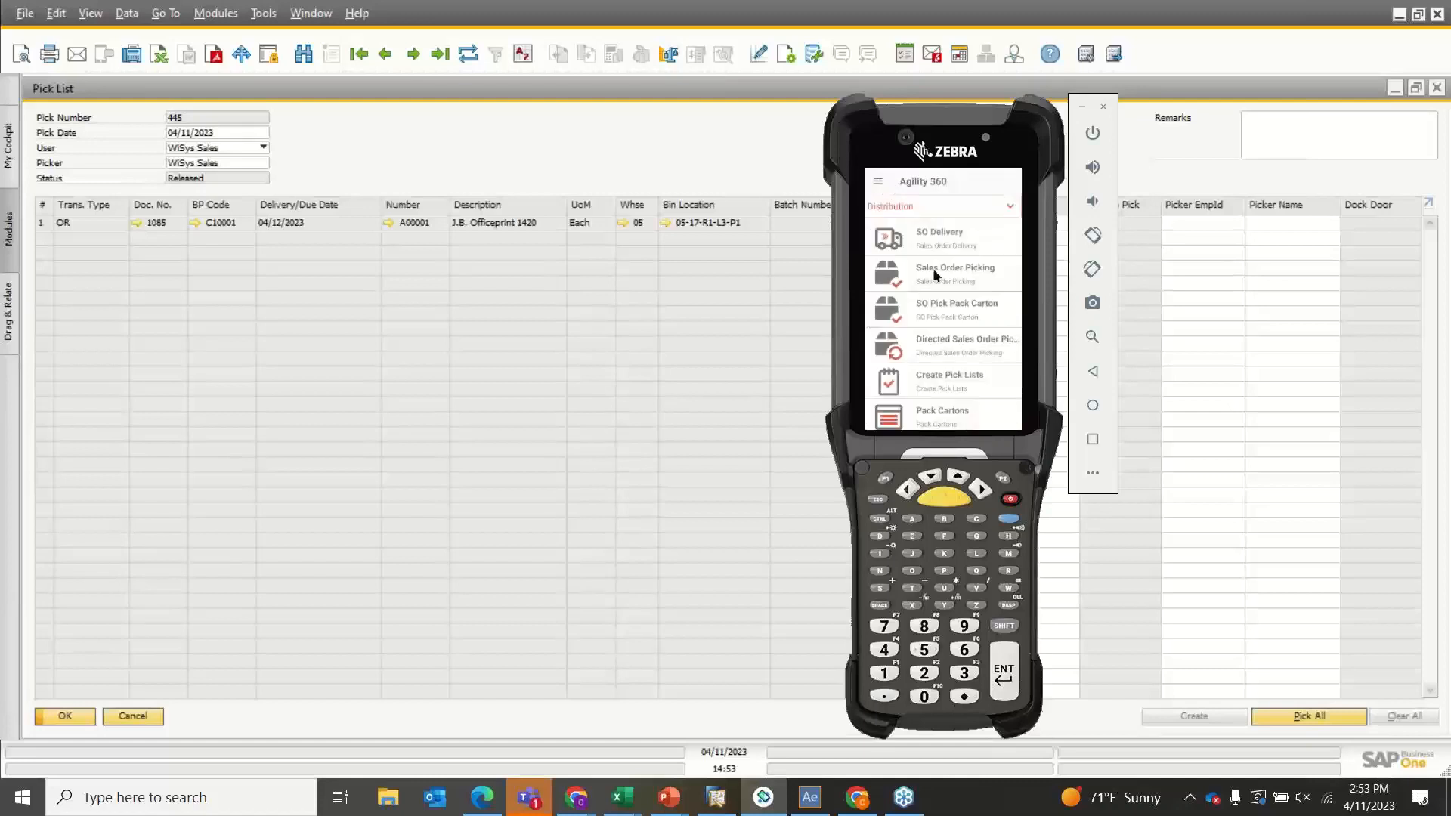
pyautogui.click(920, 208)
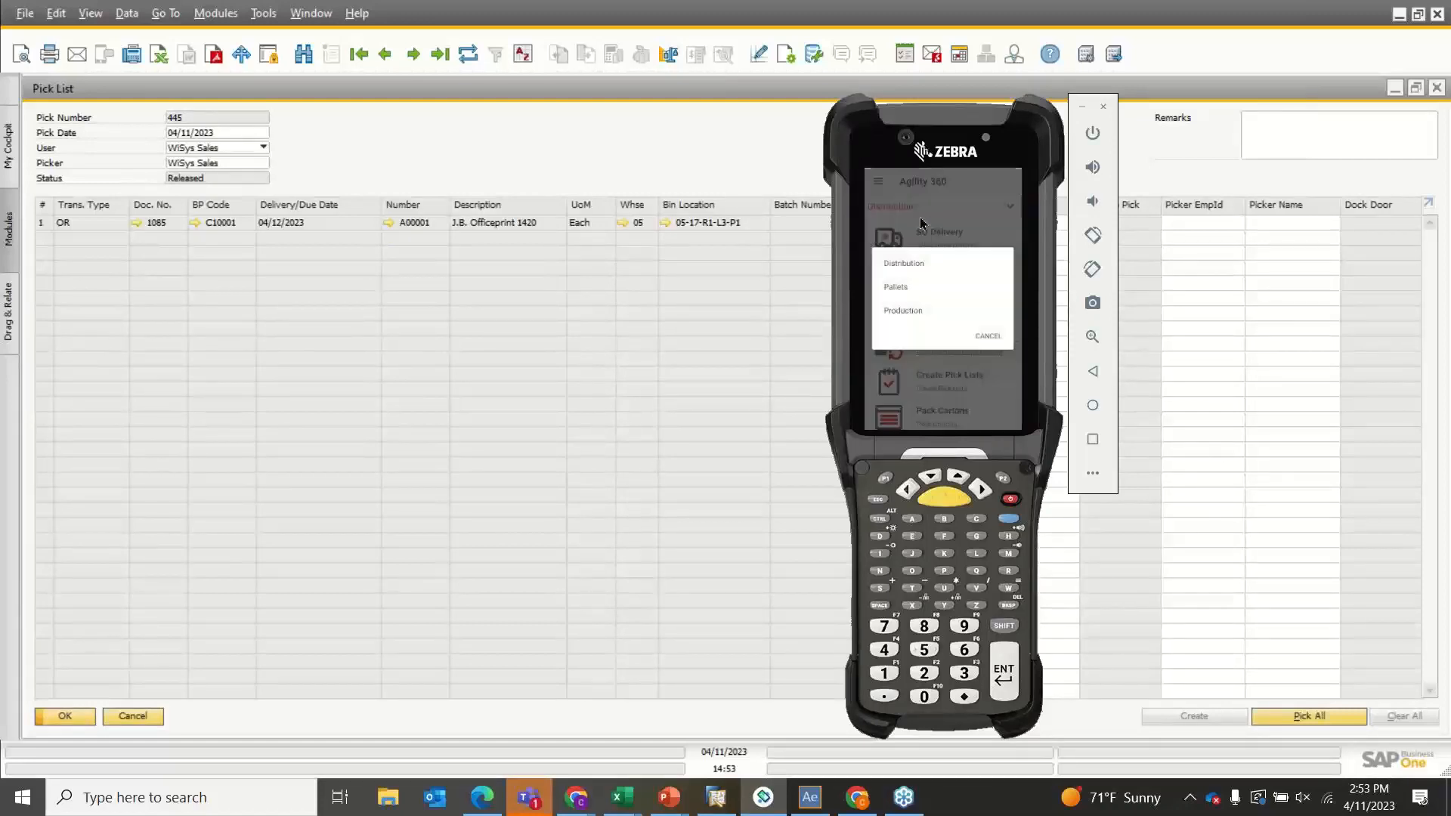
pyautogui.click(896, 288)
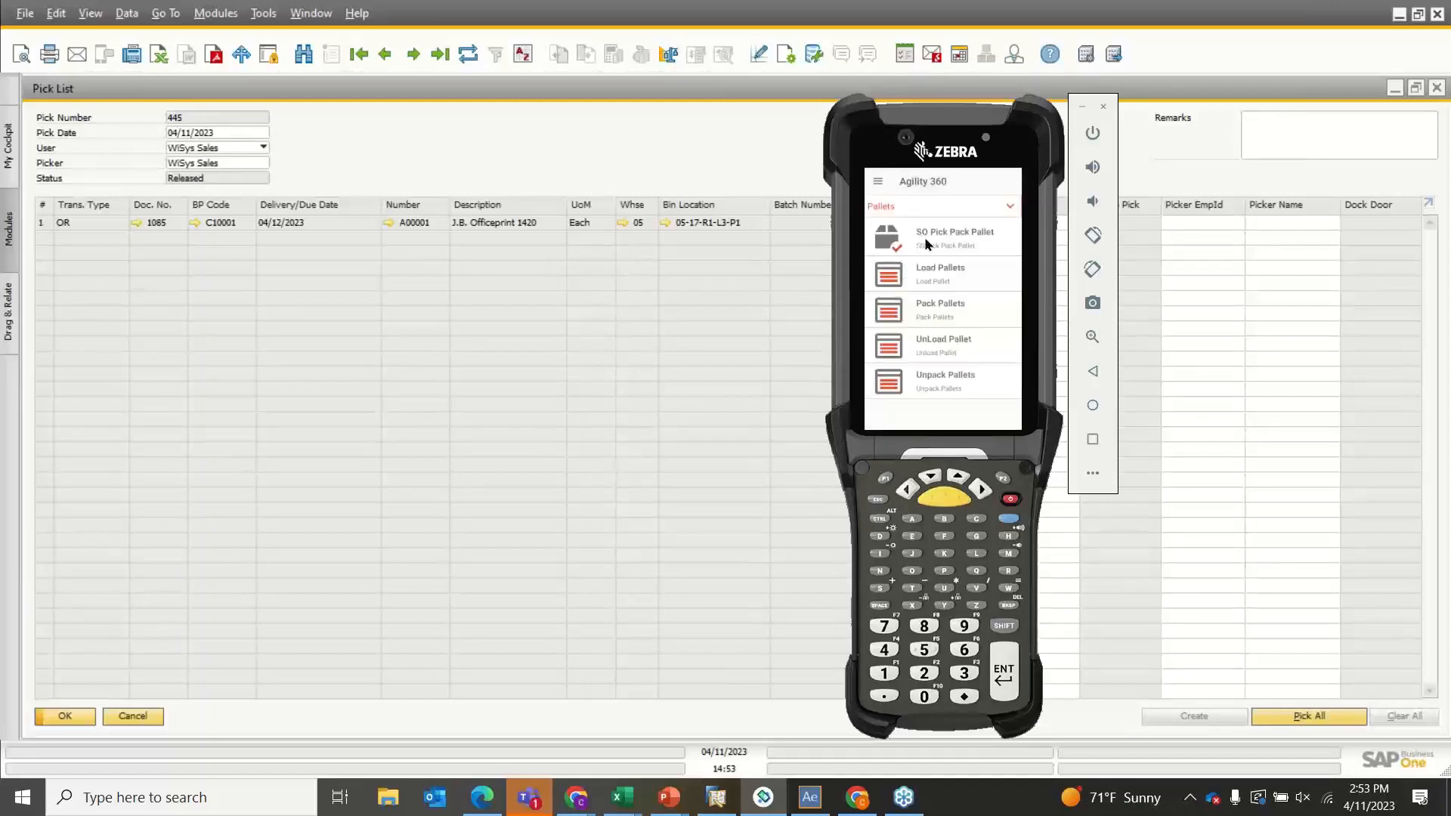
pyautogui.click(925, 240)
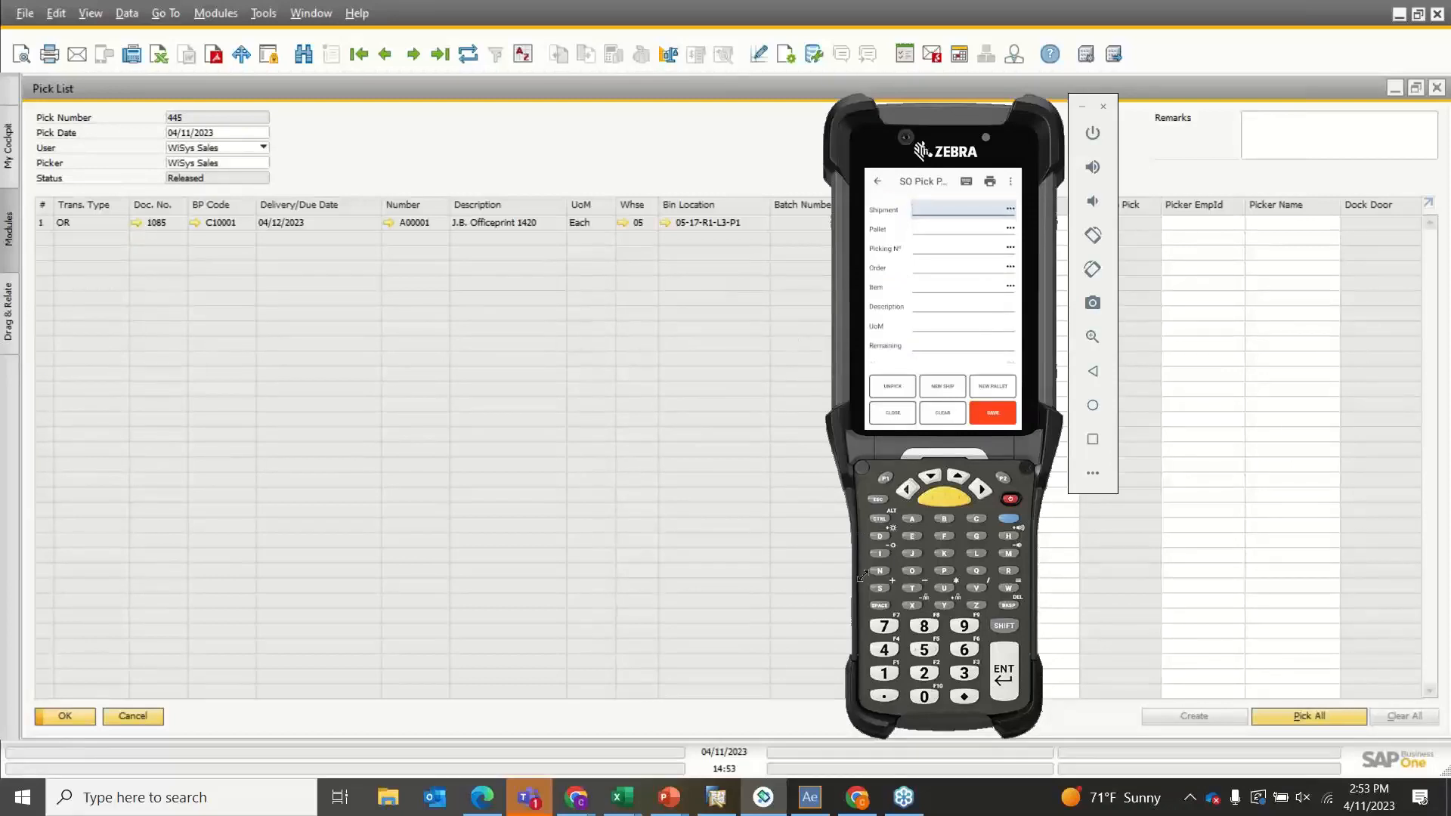
# Enter shipment 260 on the handheld and start a new pallet
pyautogui.click(810, 798)
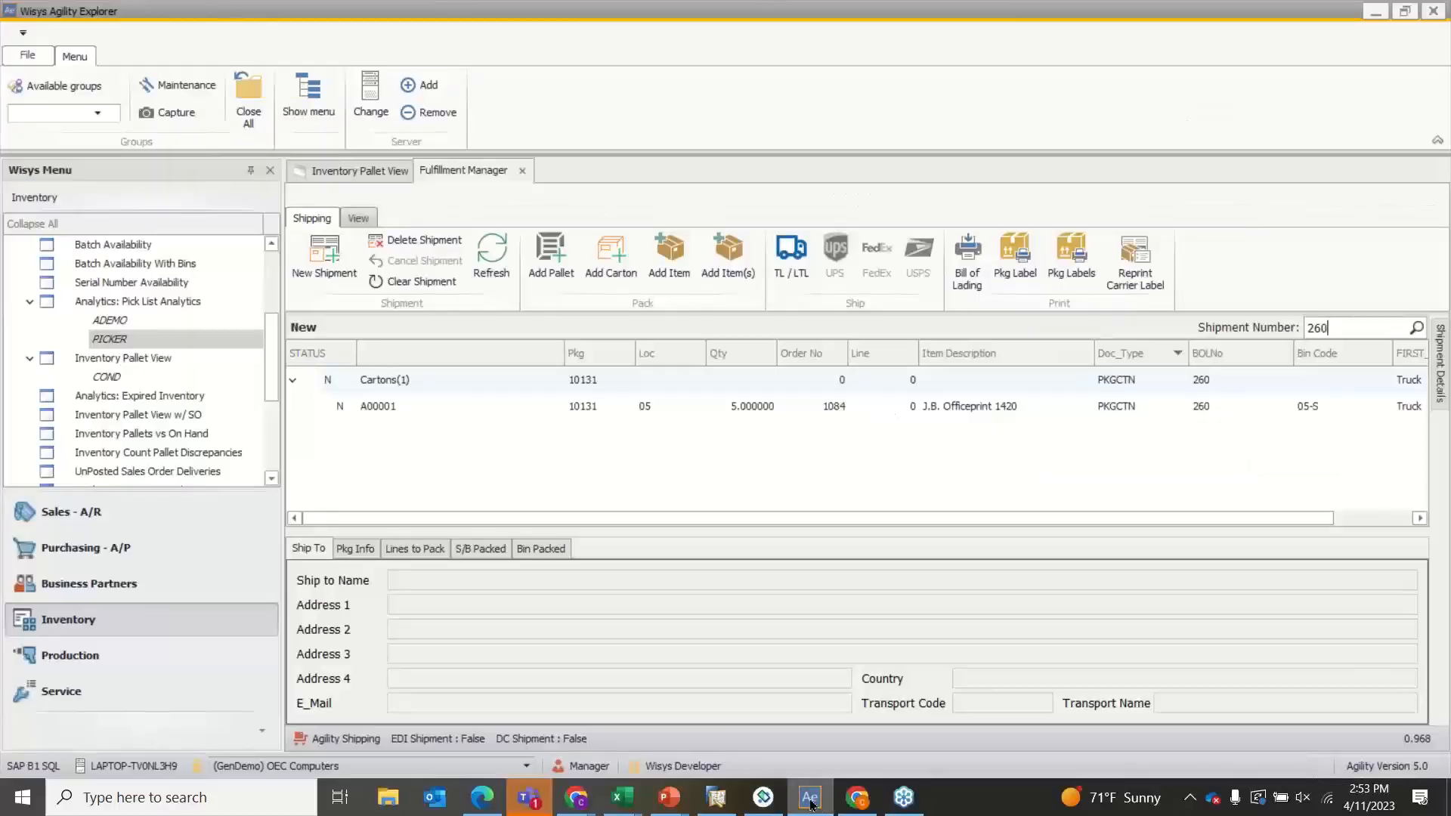
pyautogui.click(810, 804)
pyautogui.write('260')
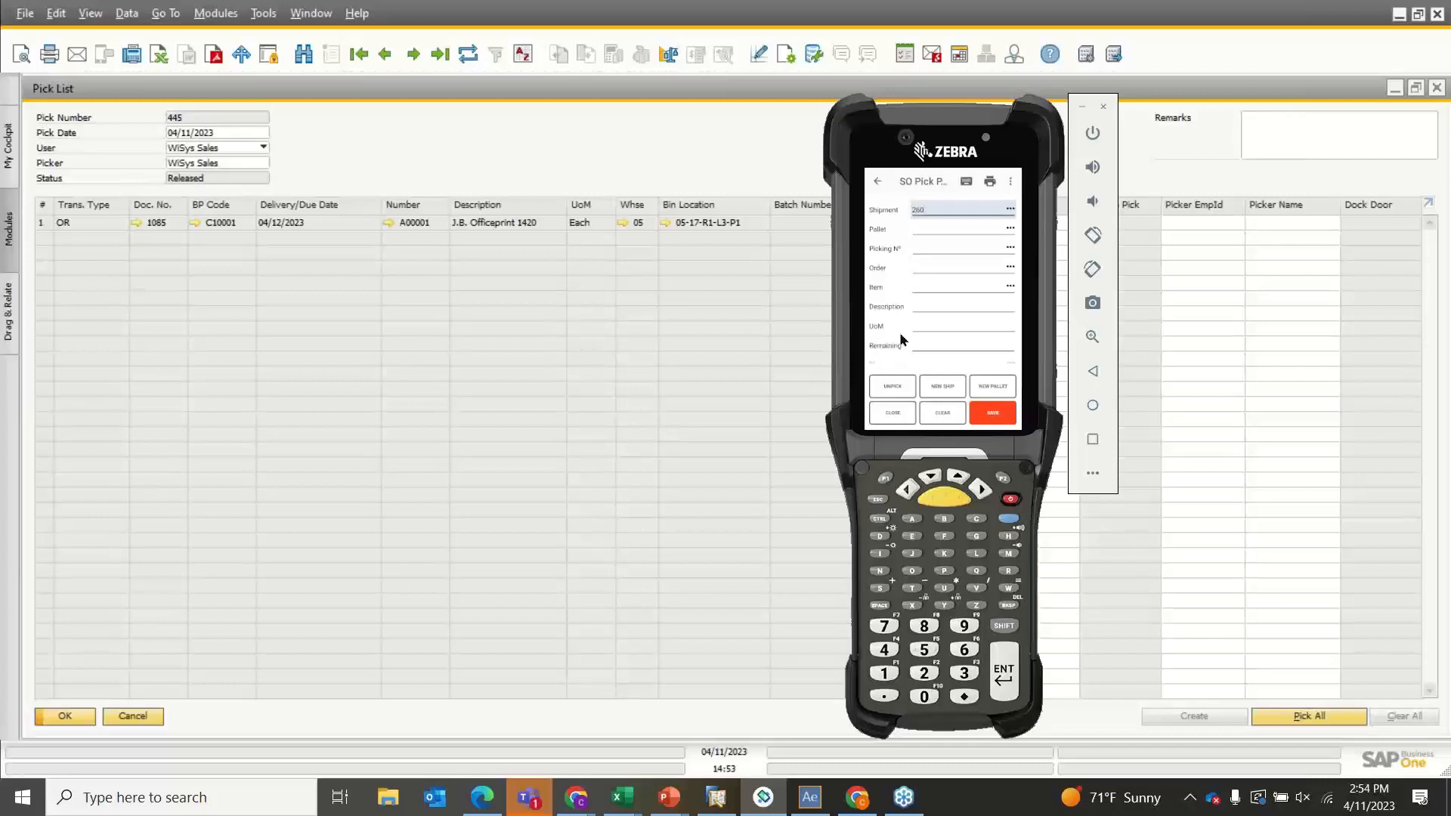
pyautogui.press('Return')
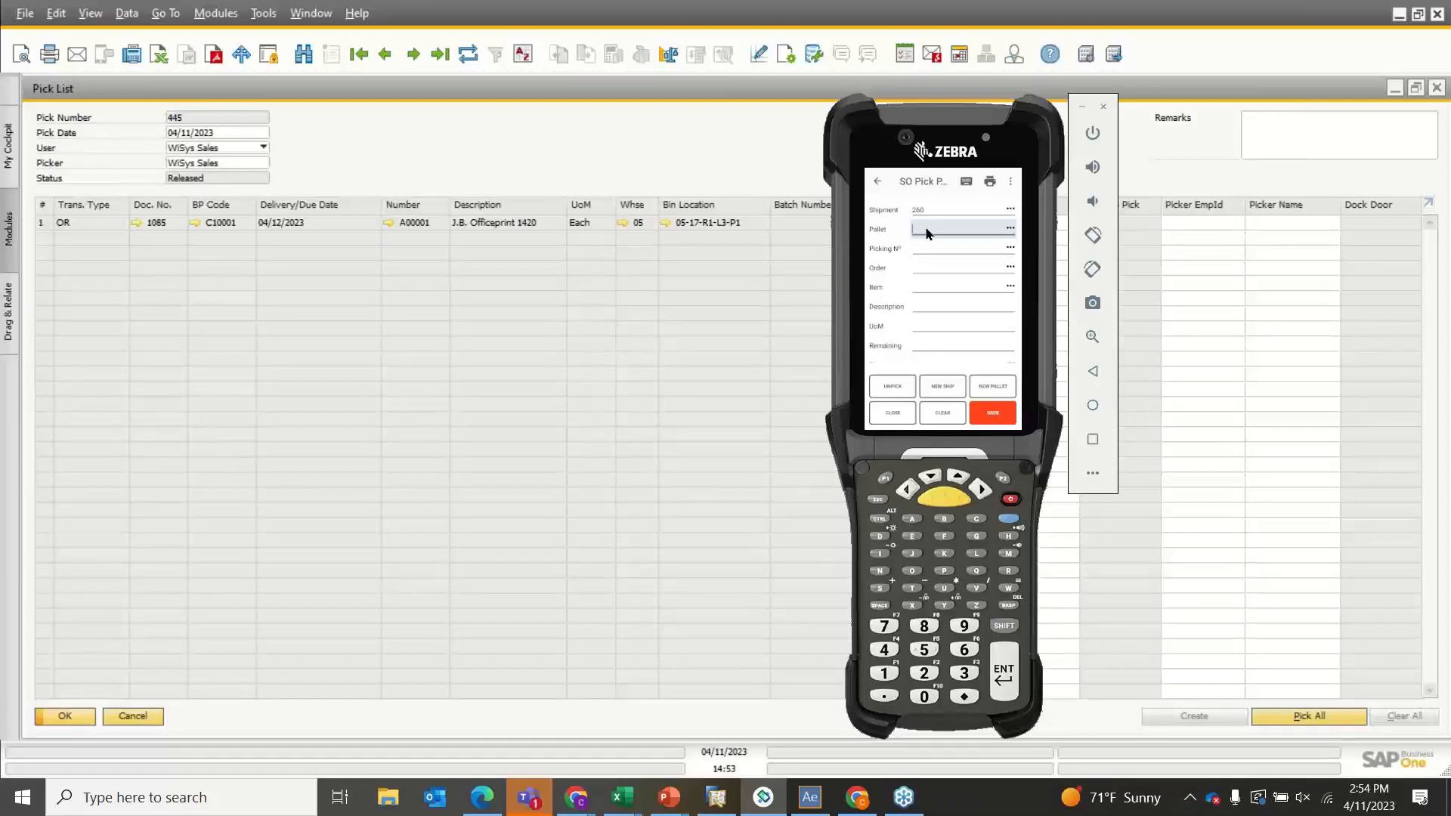
pyautogui.press('Return')
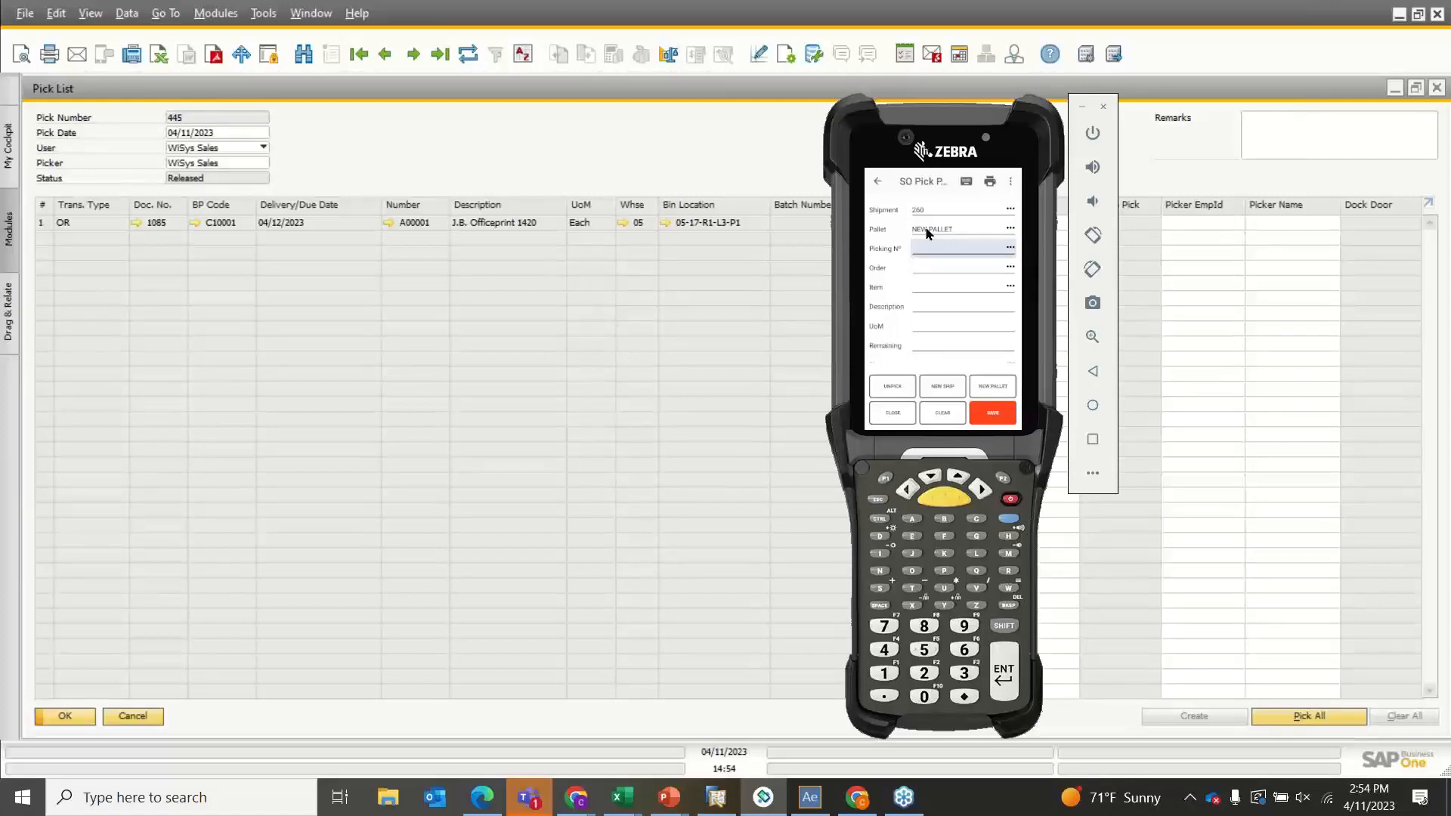
# Pick 5 units of A00001 from bin 05-A1-S1-L1 for pick list 445, order 1085
pyautogui.write('445')
pyautogui.press('Return')
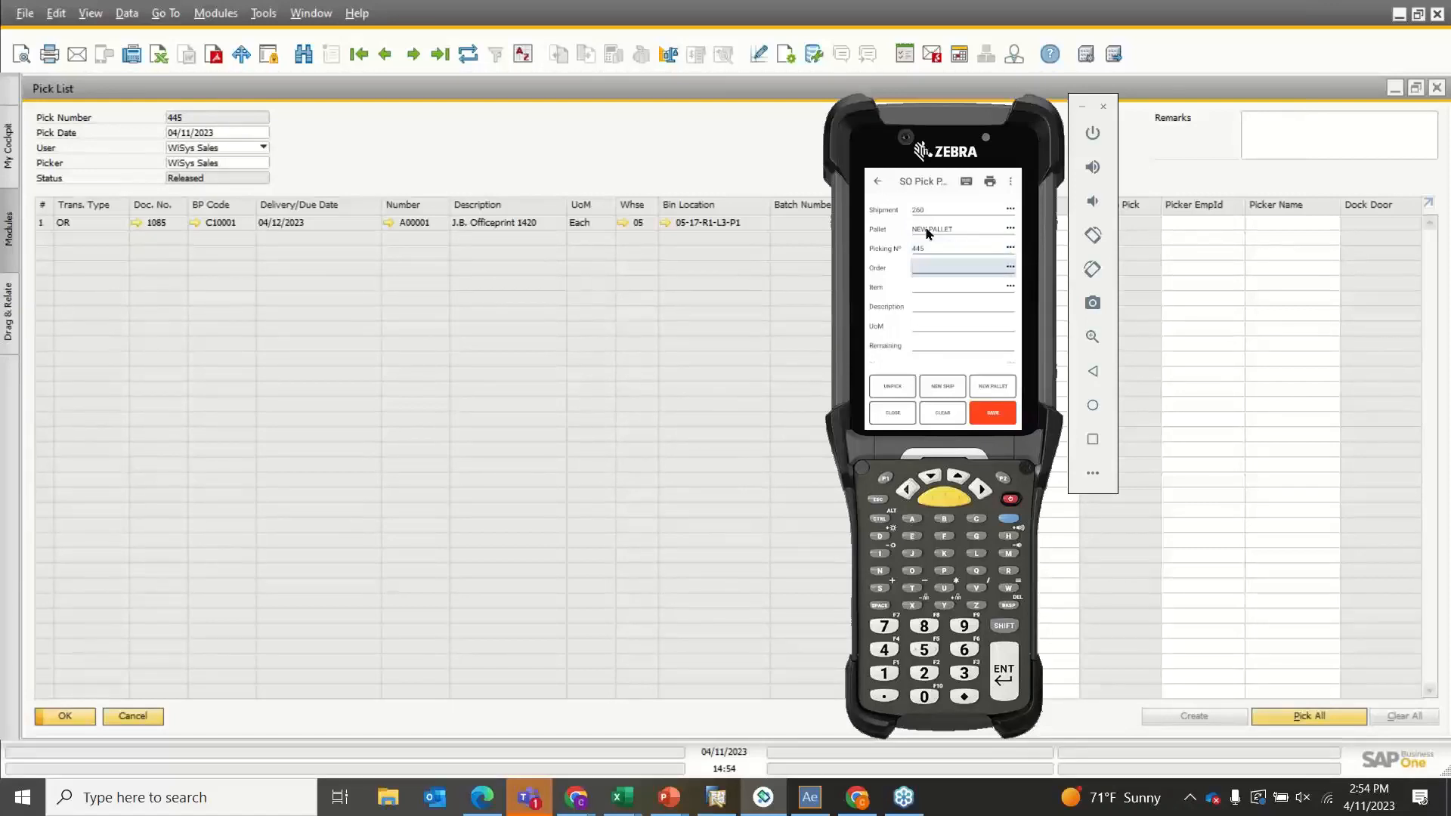
pyautogui.write('1085')
pyautogui.press('Return')
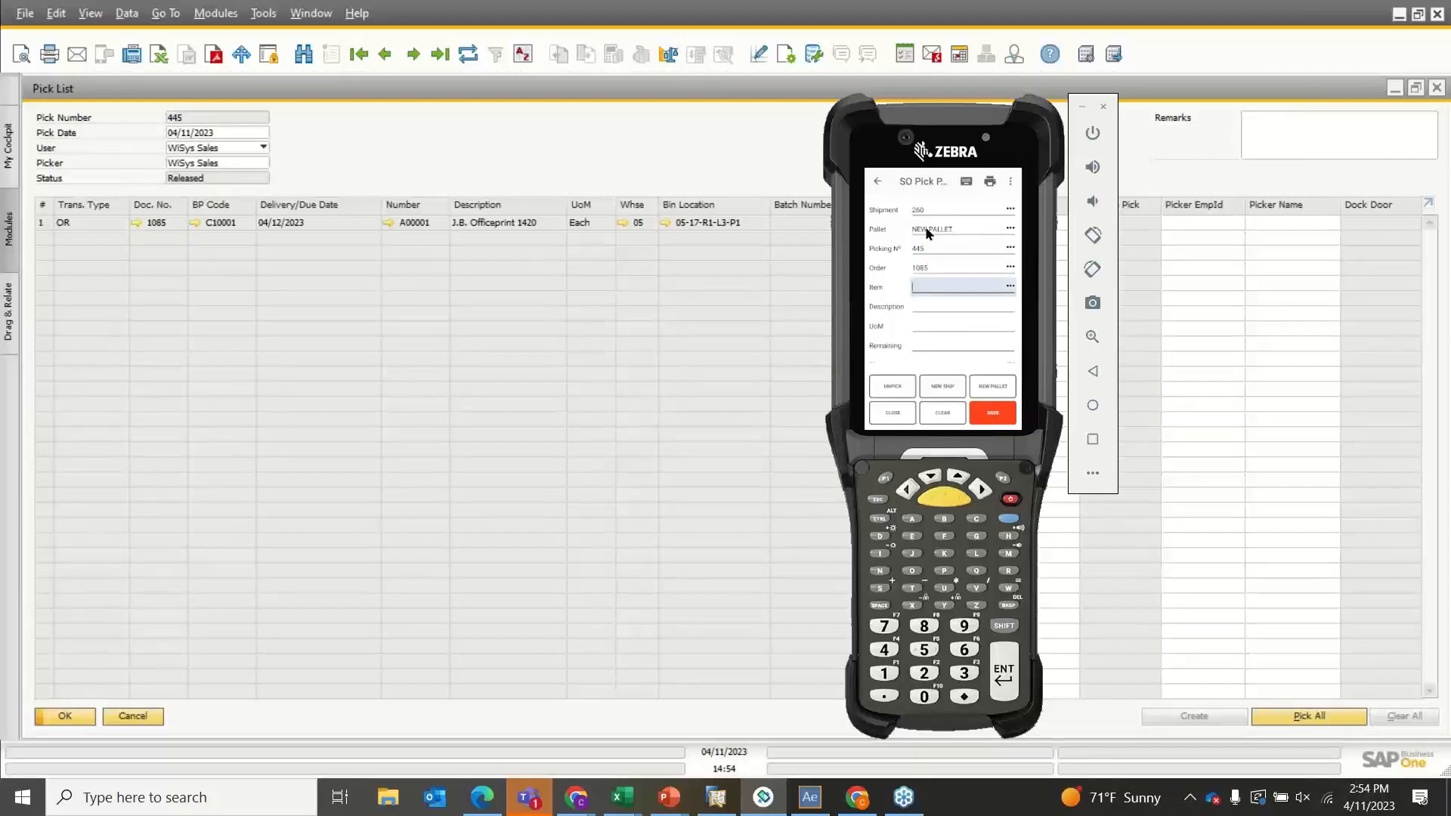
pyautogui.write('A00001')
pyautogui.press('Return')
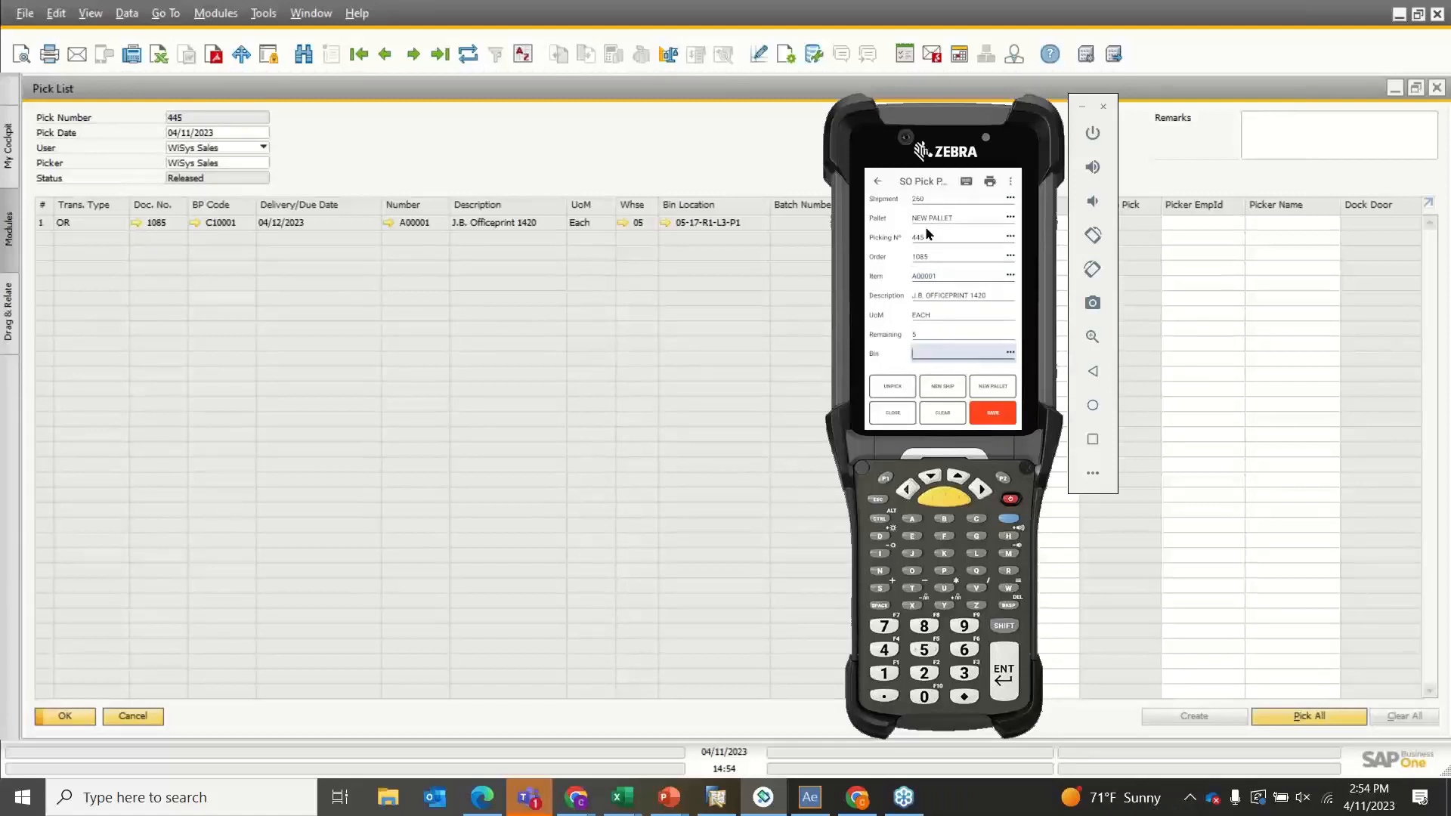
pyautogui.write('05-A1-S1-L1')
pyautogui.press('Return')
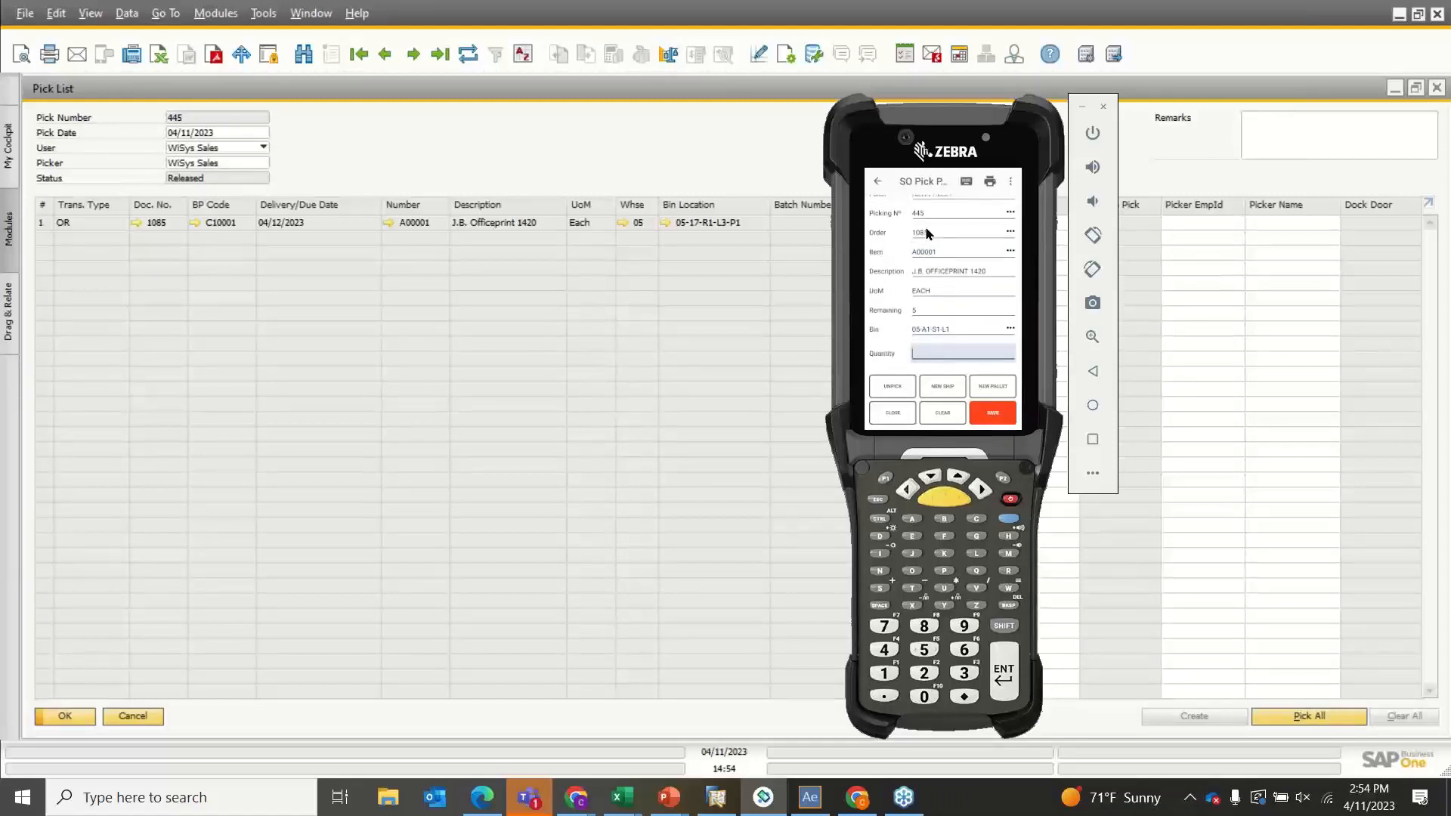
pyautogui.write('5')
pyautogui.press('Return')
# Skip printing the pack list and refresh SAP's pick list 445 to show Picked
pyautogui.click(971, 421)
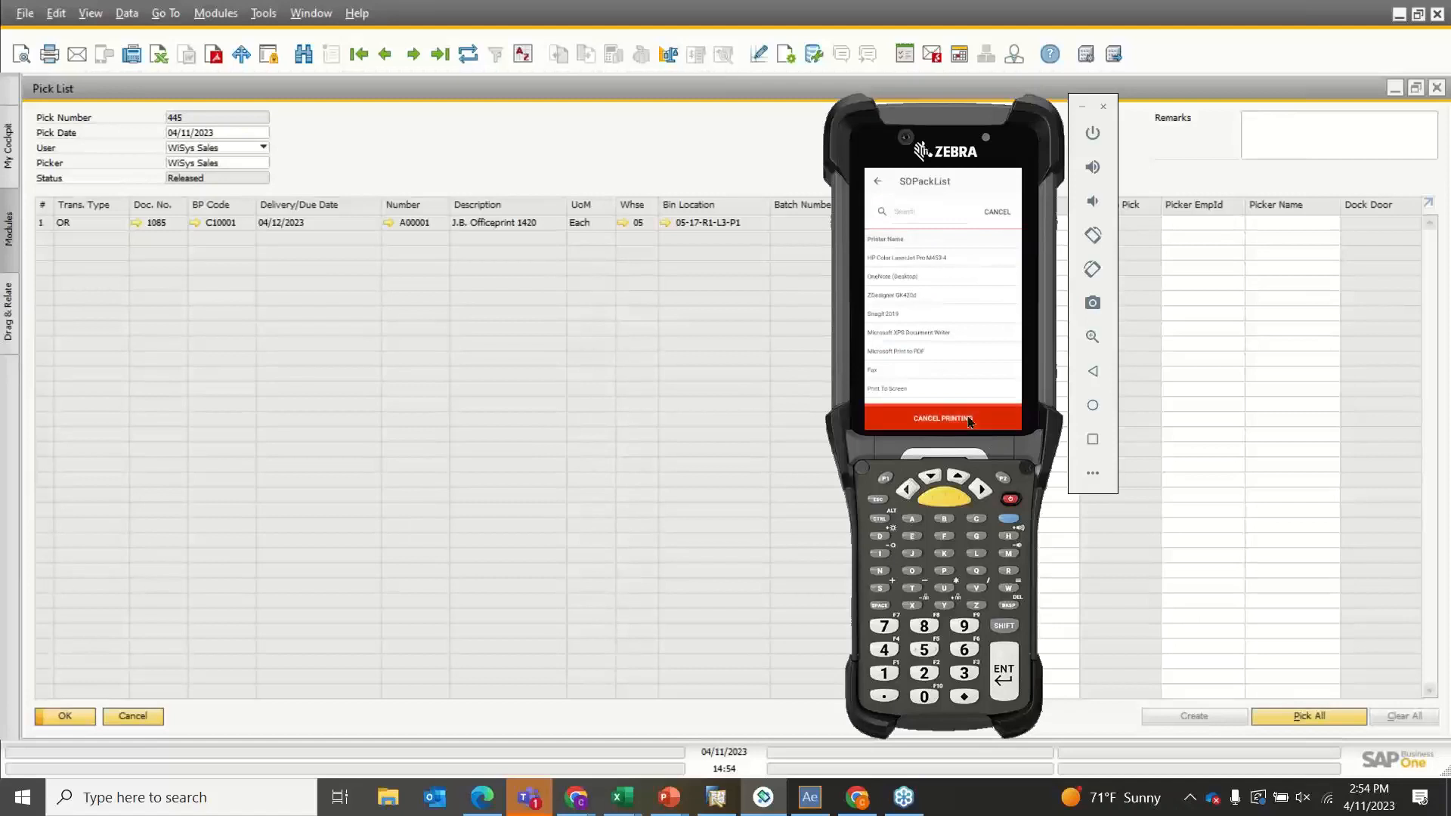
pyautogui.click(991, 312)
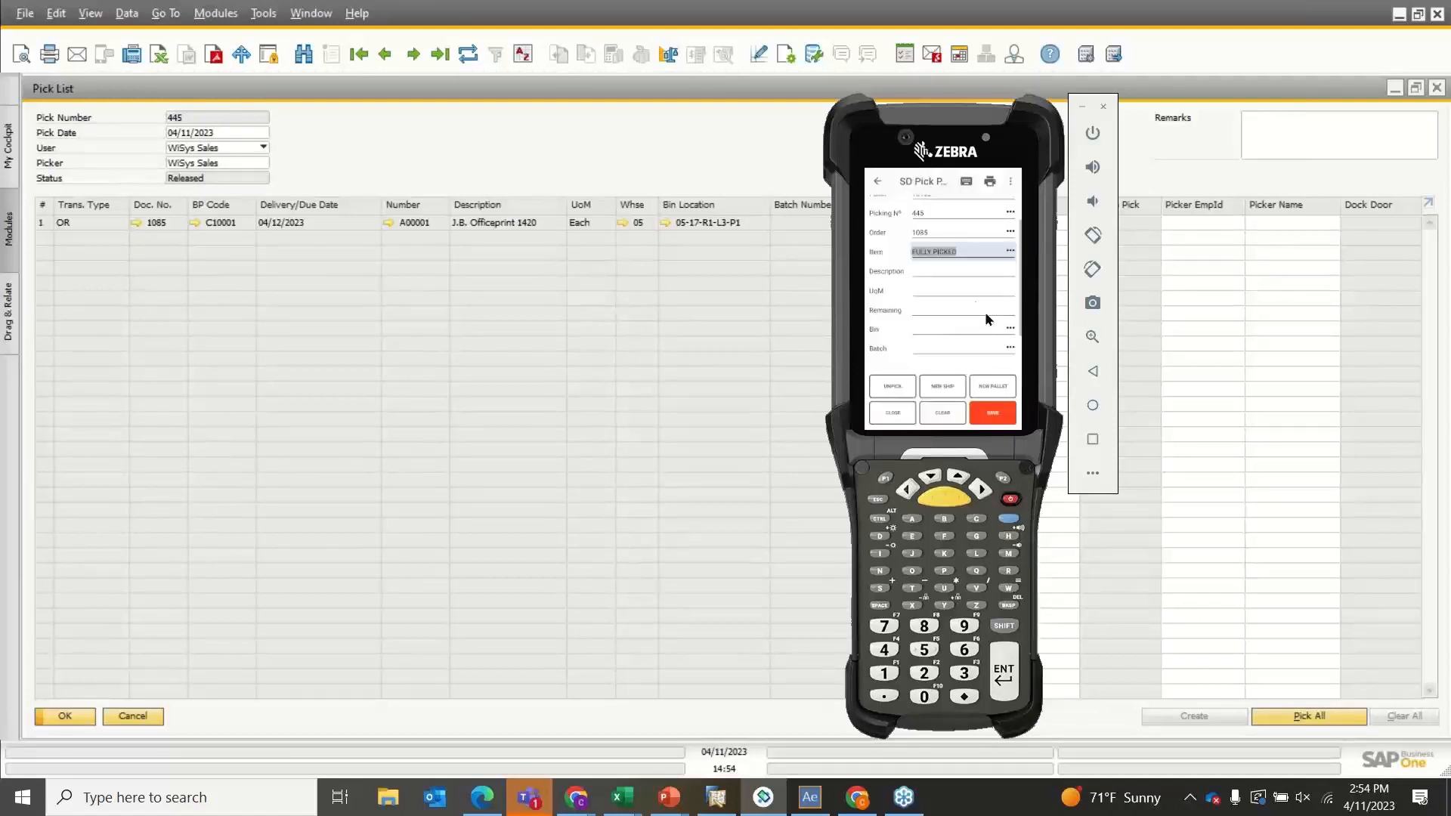
pyautogui.scroll(2, 955, 260)
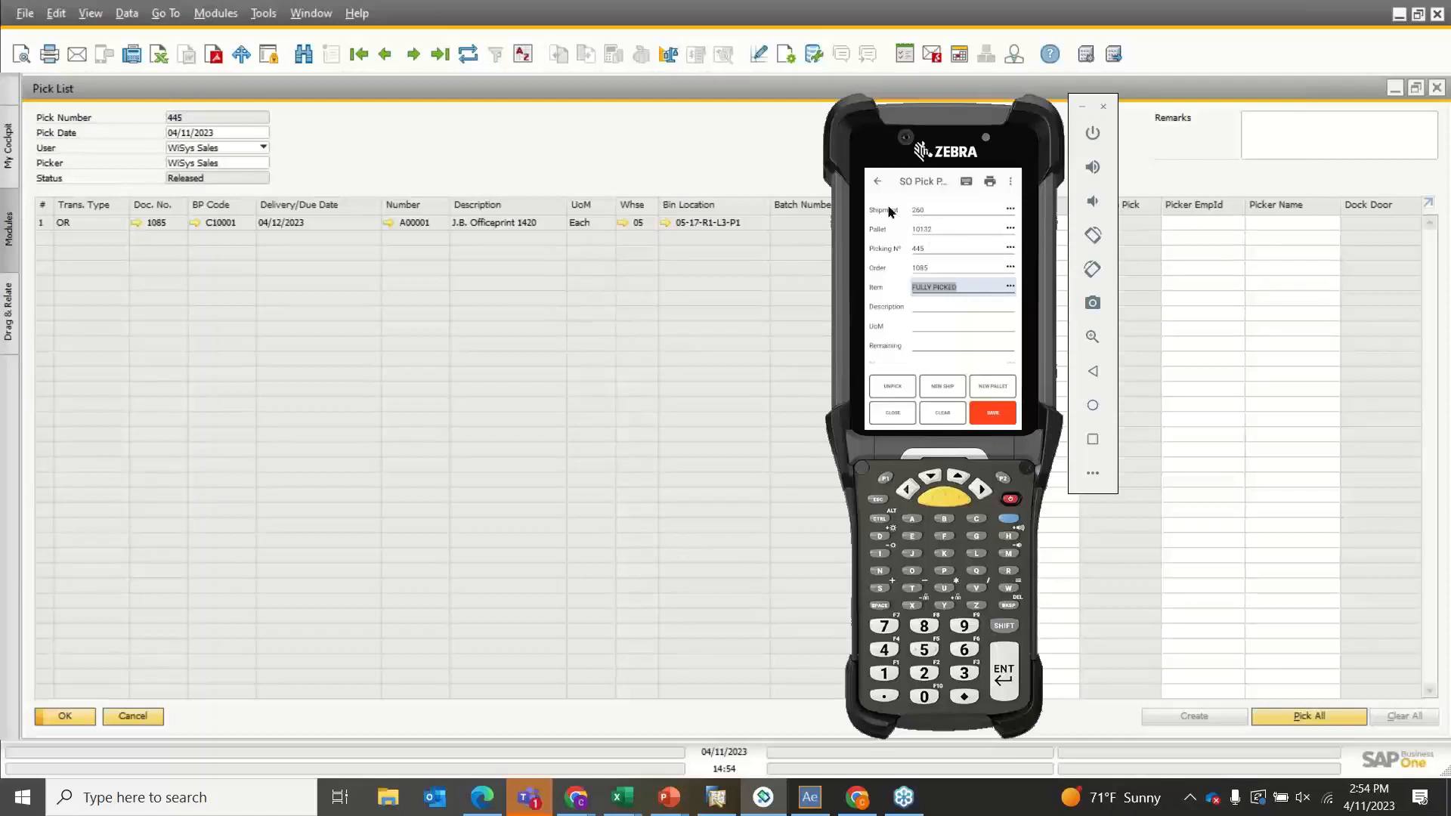
pyautogui.click(597, 133)
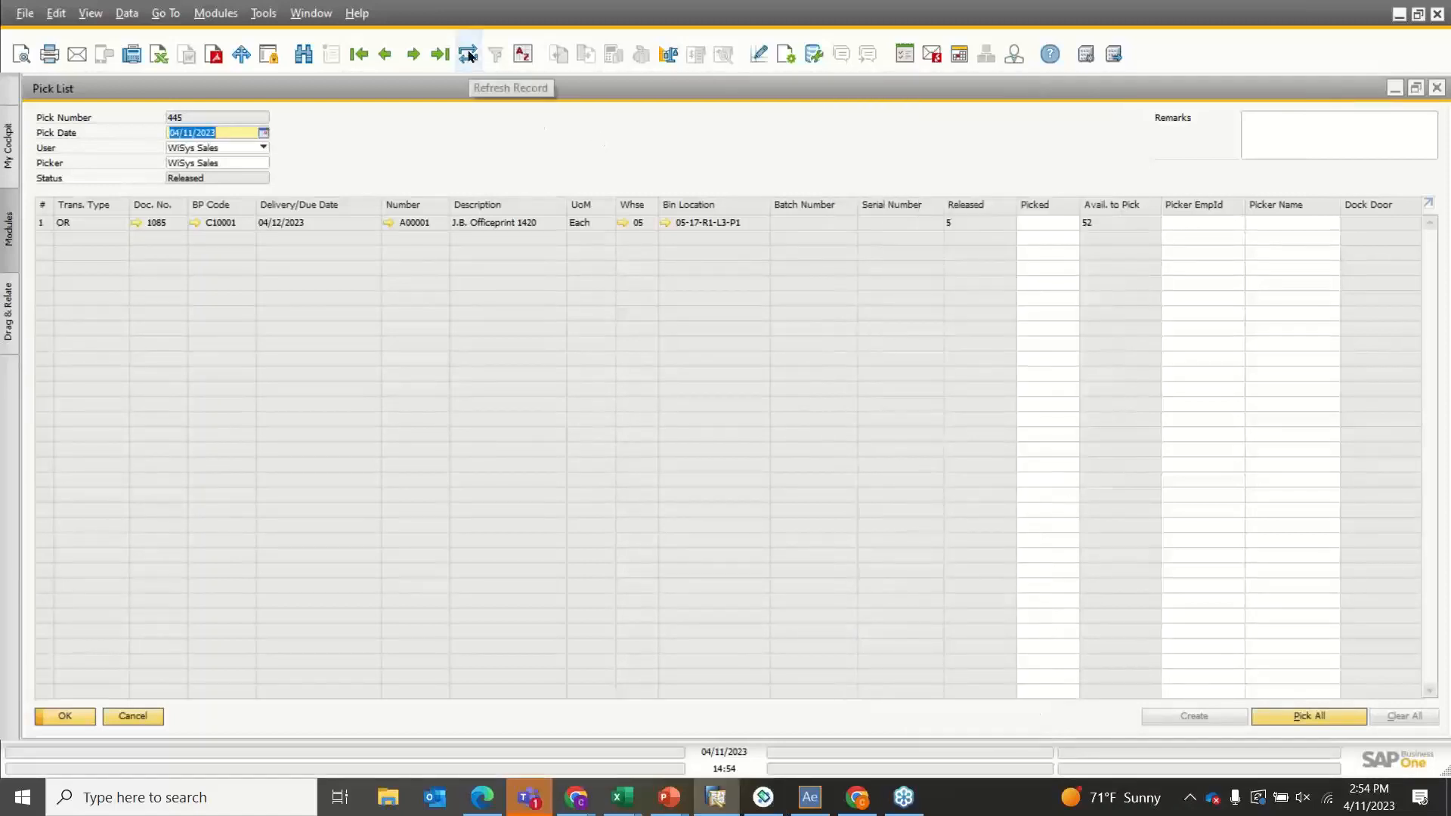
pyautogui.click(468, 55)
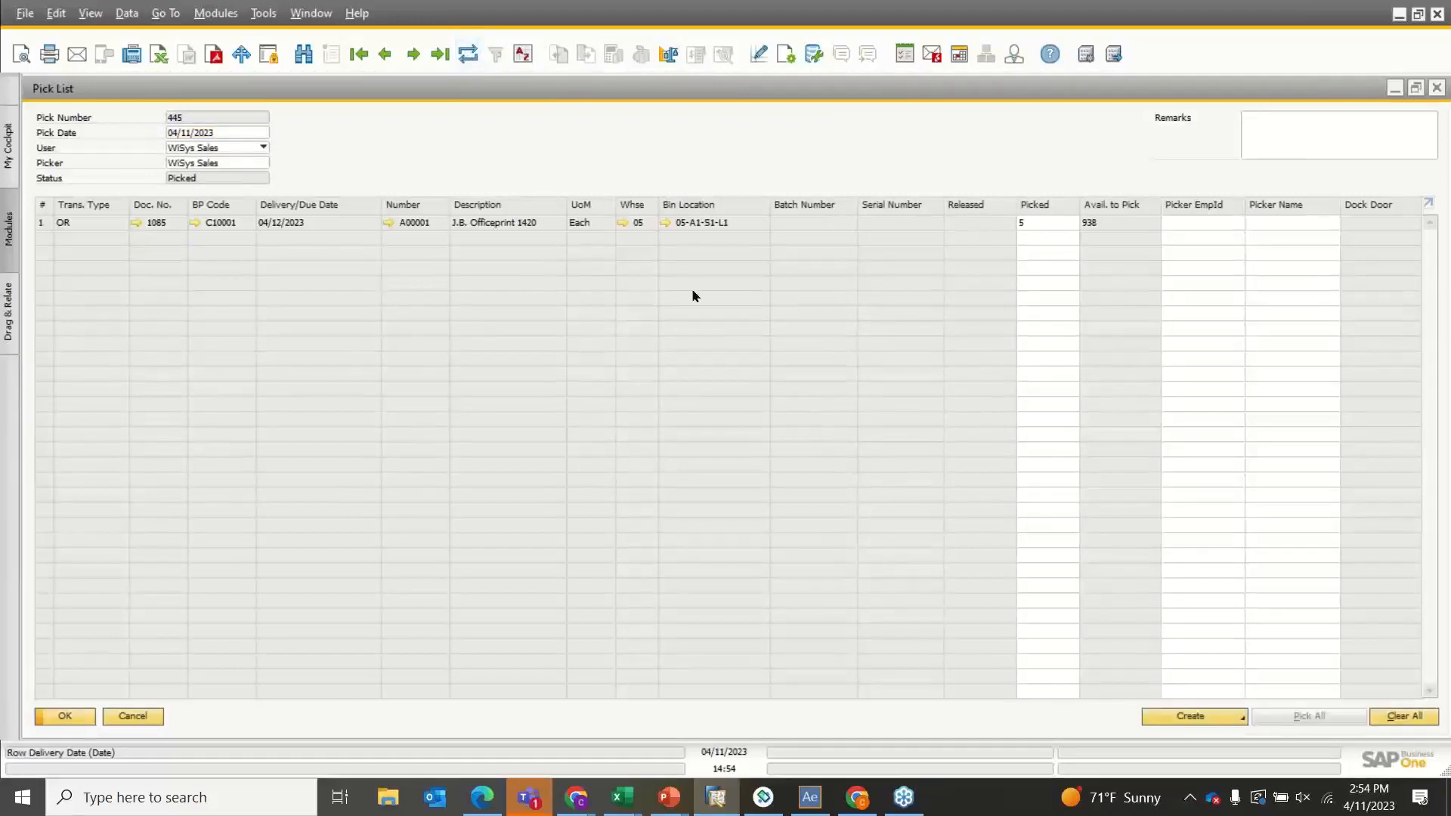
# Reopen sales order 1085 to confirm pick status Y, then switch to Agility Explorer
pyautogui.click(1394, 88)
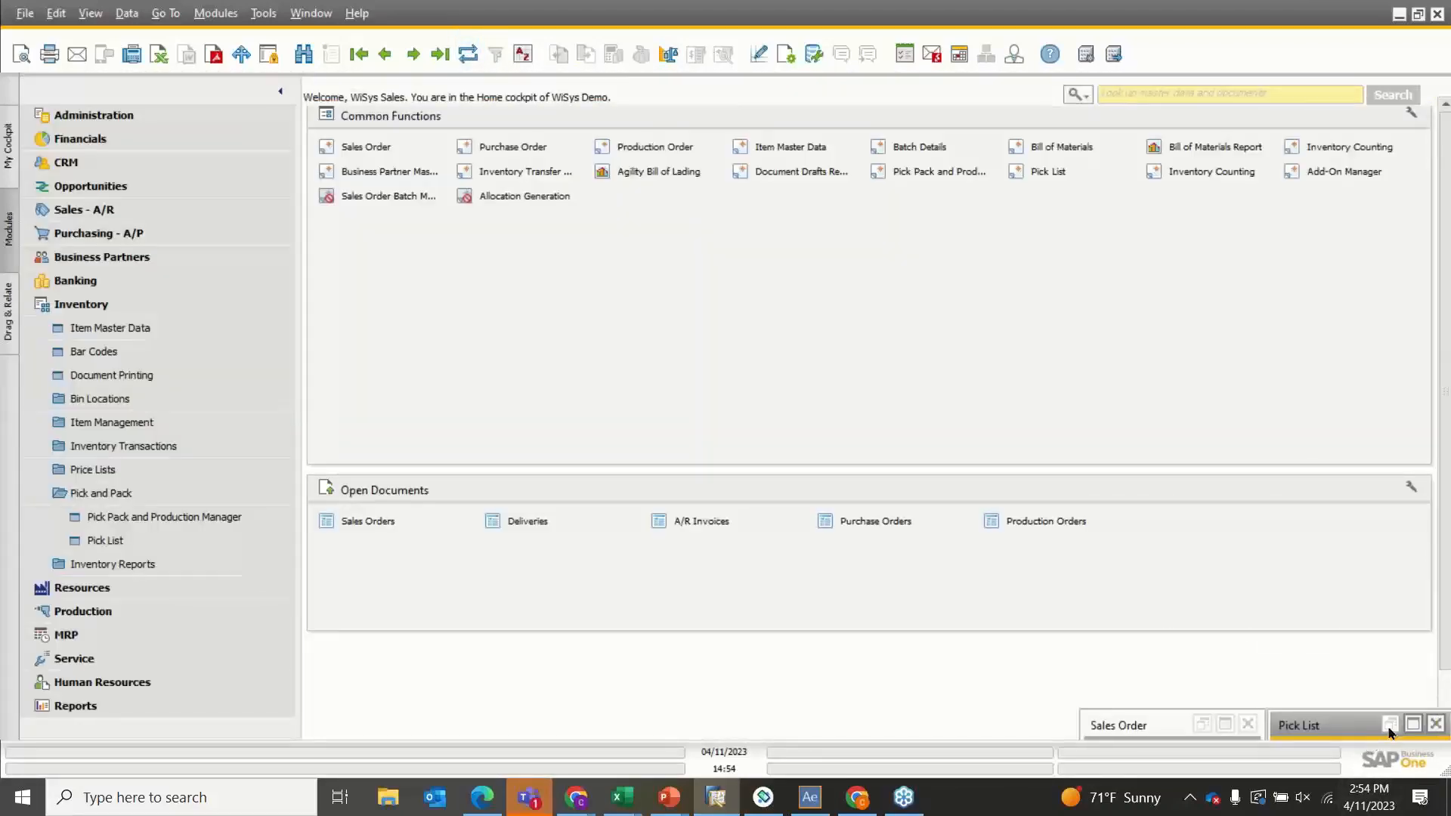
pyautogui.click(1225, 725)
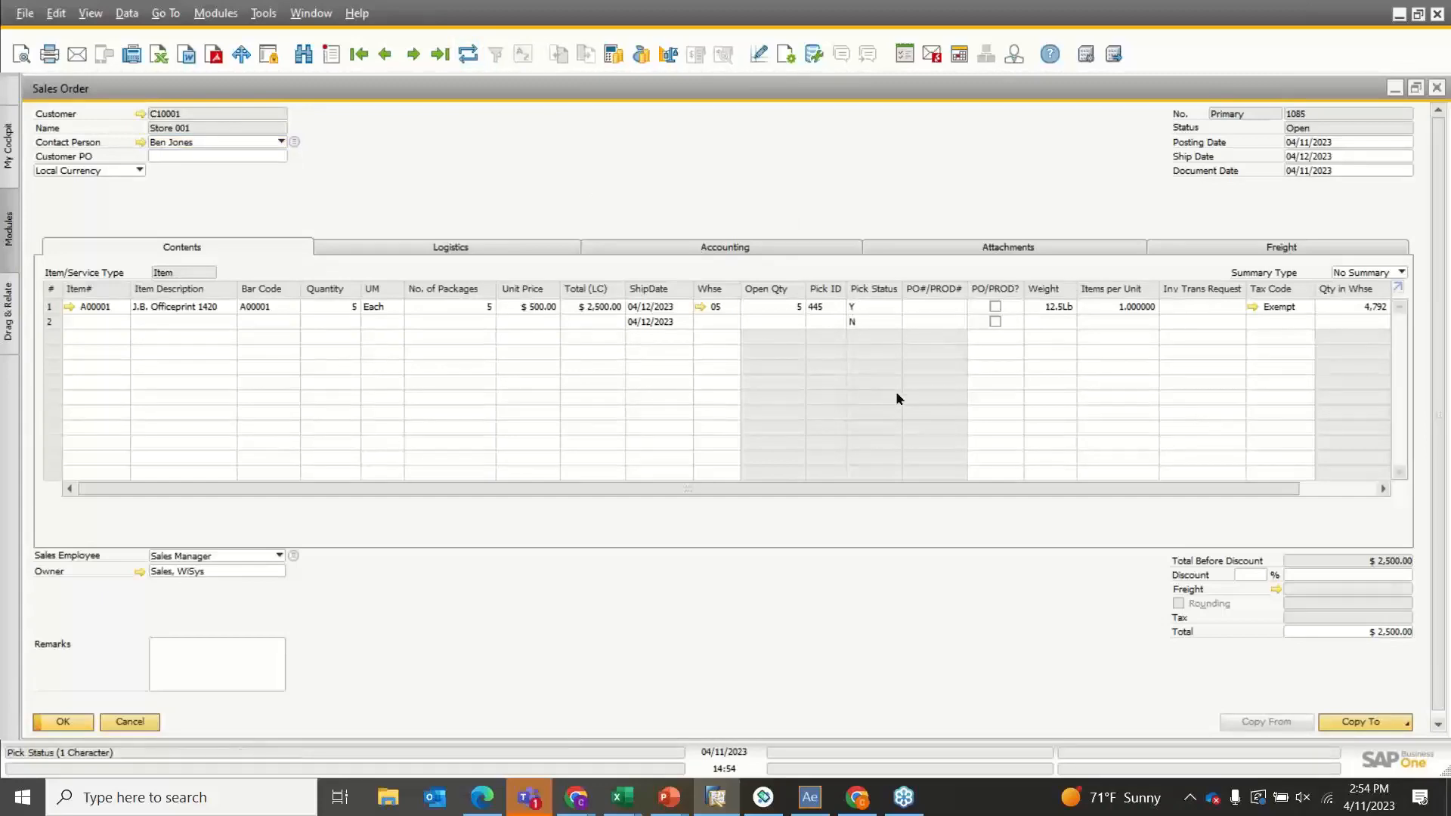
pyautogui.click(809, 798)
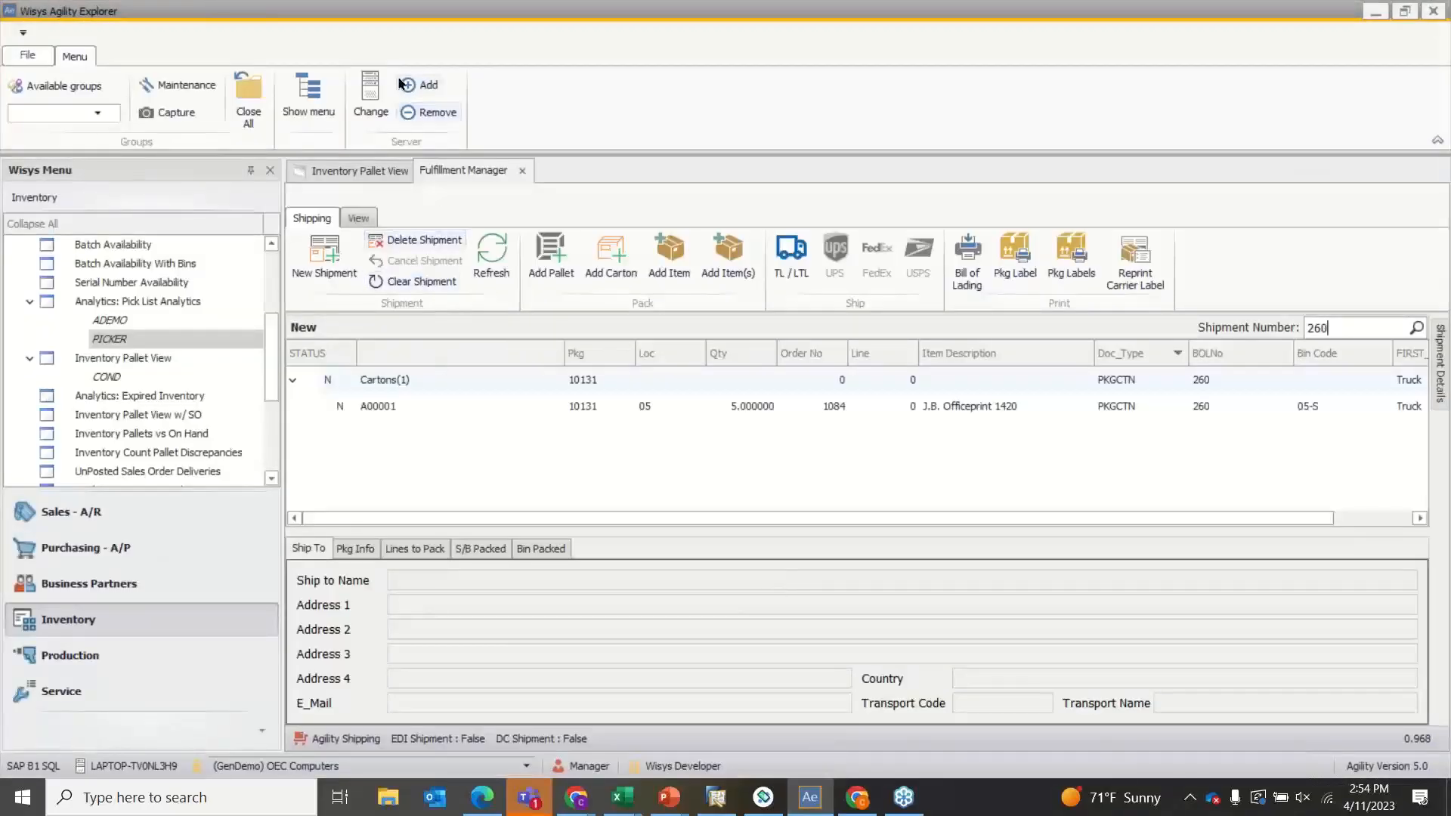
# Refresh shipment 260 and the Inventory Pallet View to show pallet 10132, then return to SAP
pyautogui.click(491, 255)
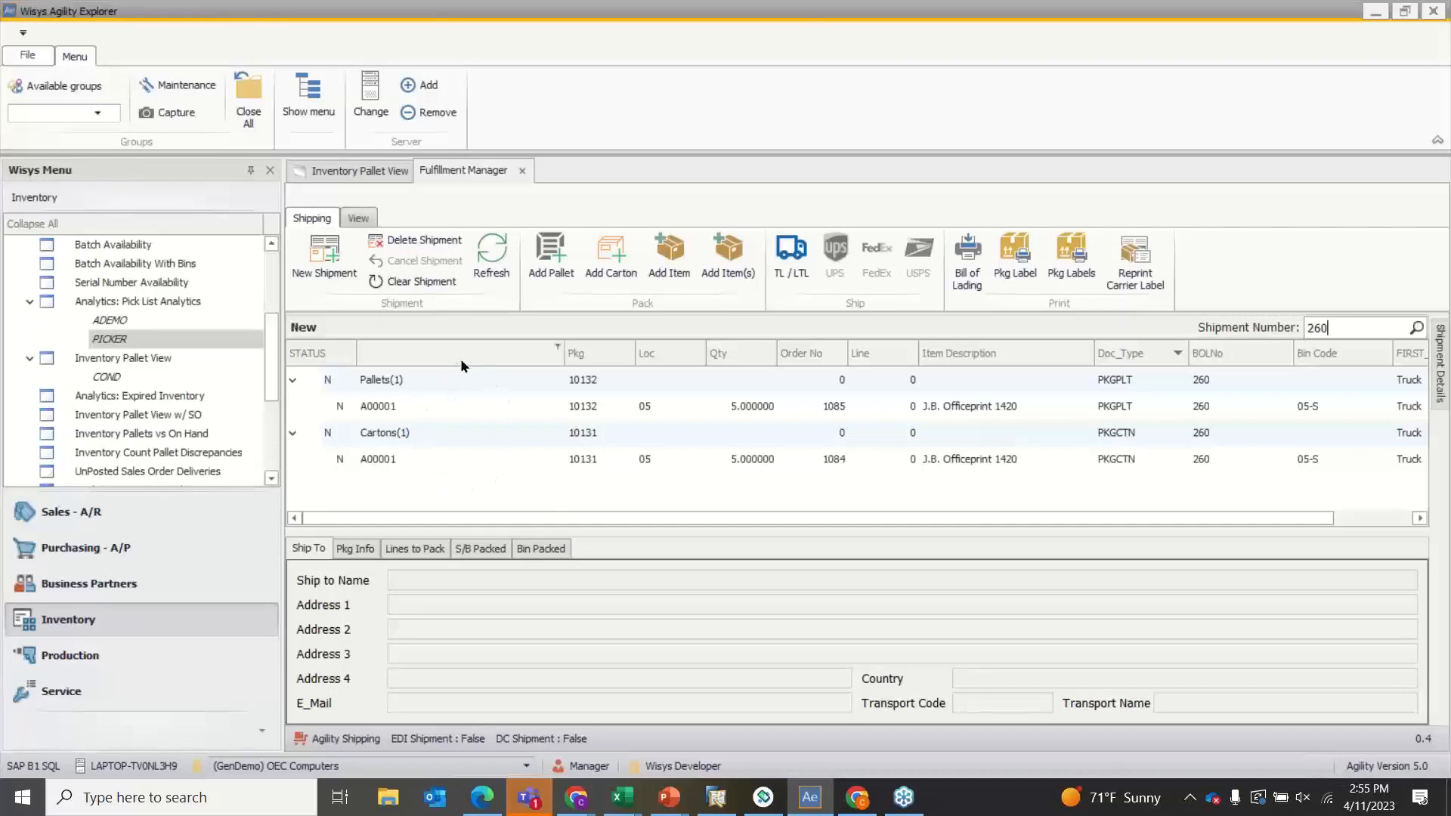
pyautogui.click(358, 171)
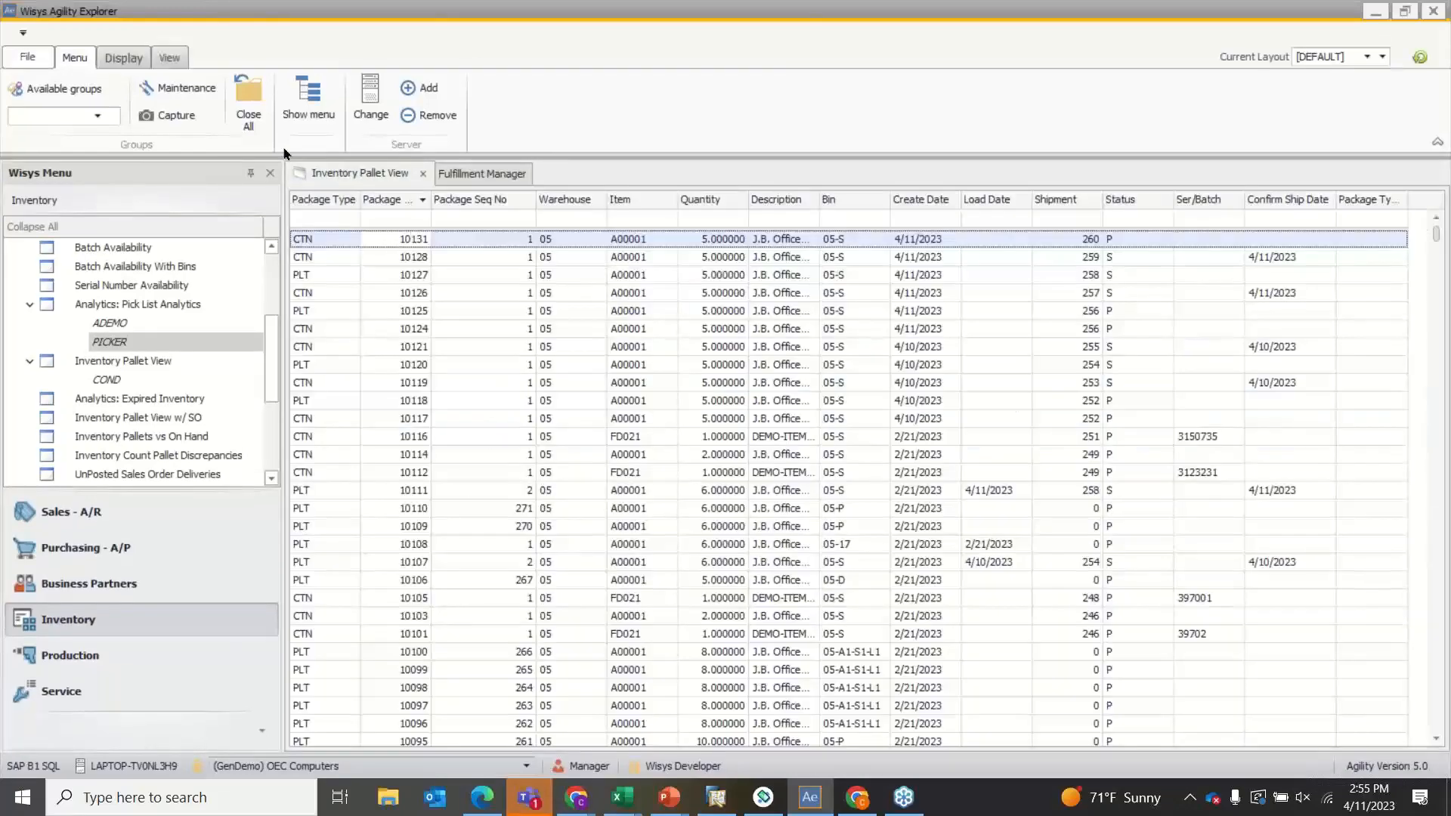
pyautogui.click(1416, 62)
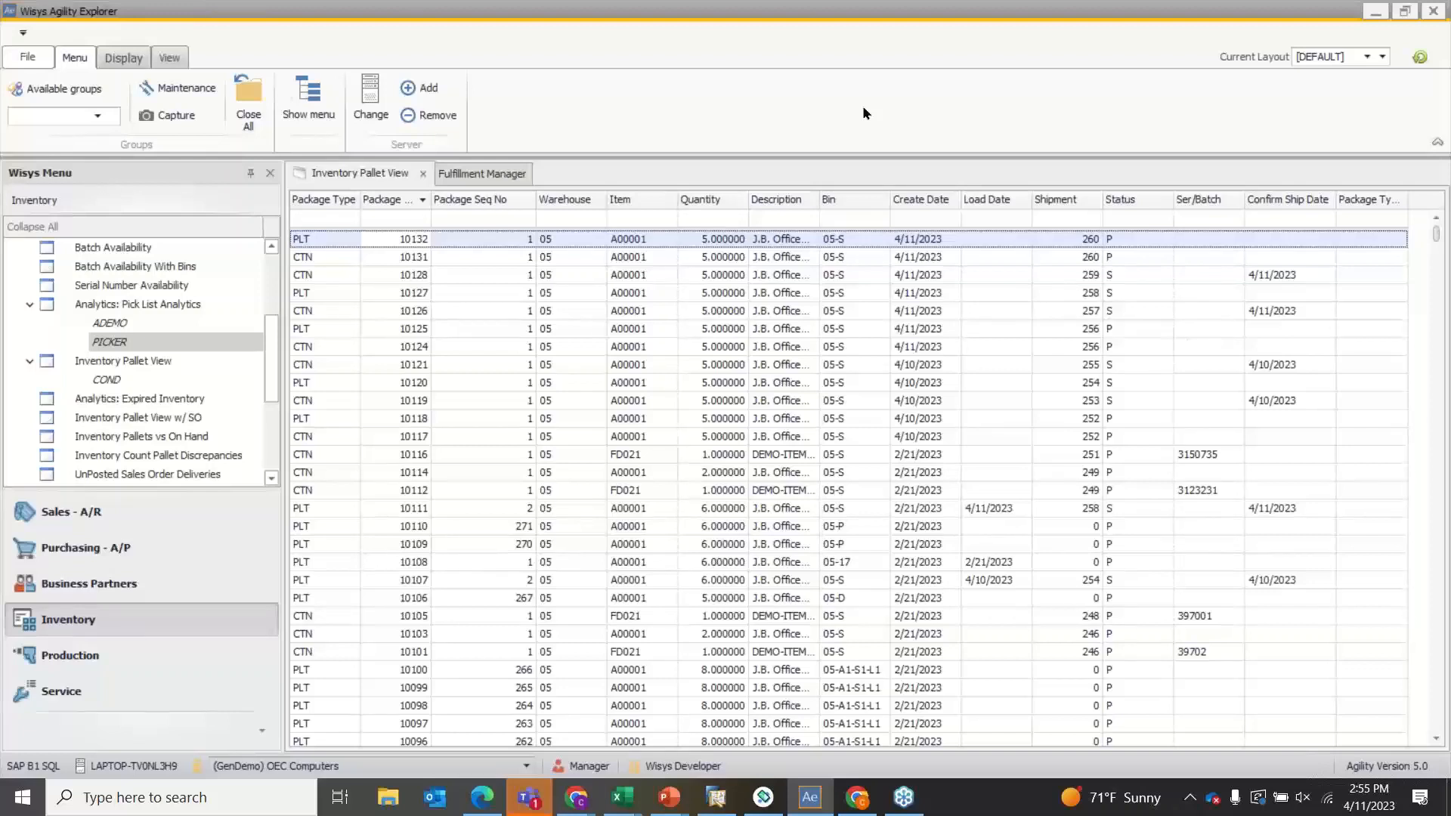
pyautogui.click(717, 797)
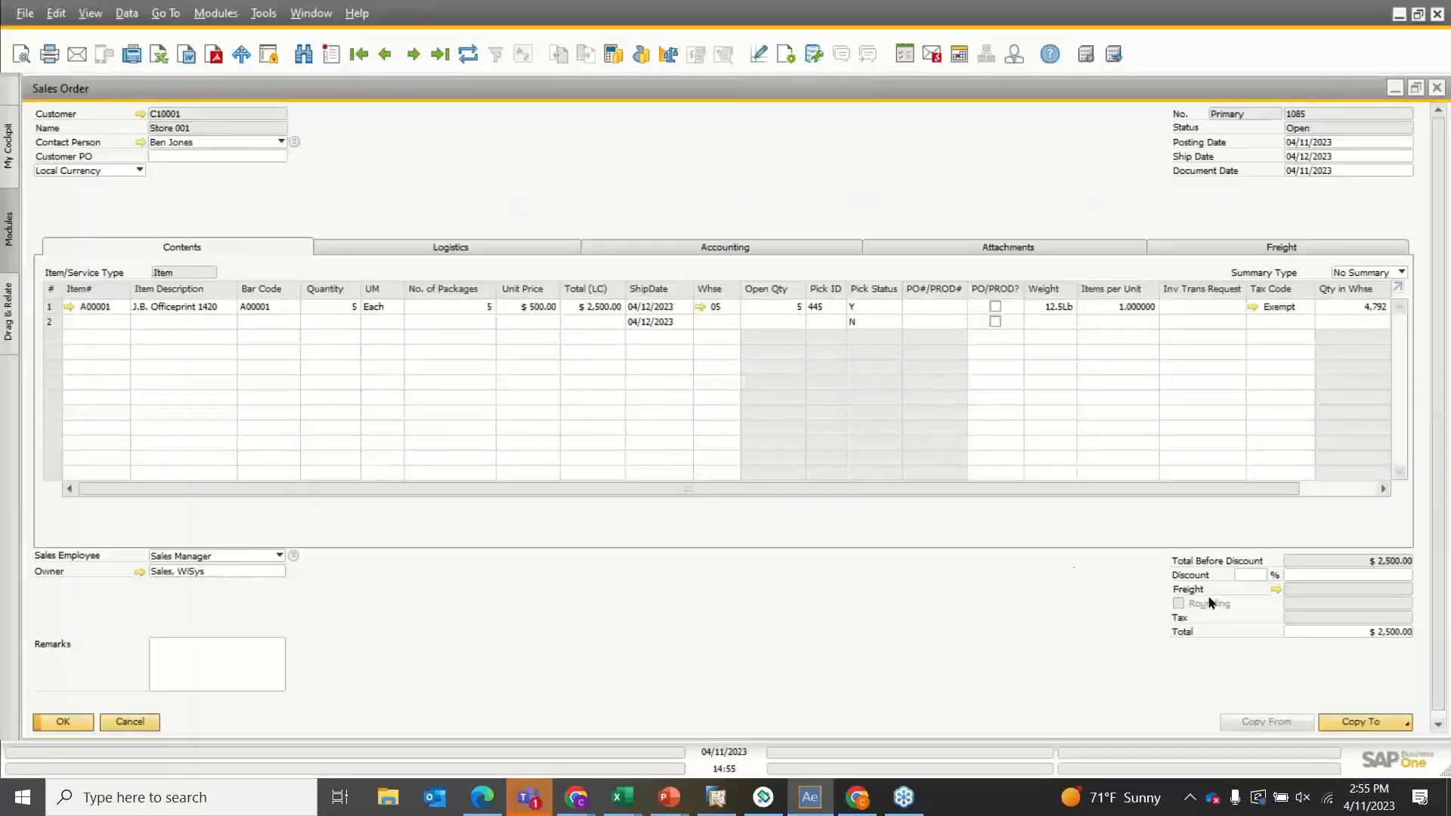
# Advance to sales order 1086, confirm pick lists end at 445, and reopen sales order 1086
pyautogui.click(407, 55)
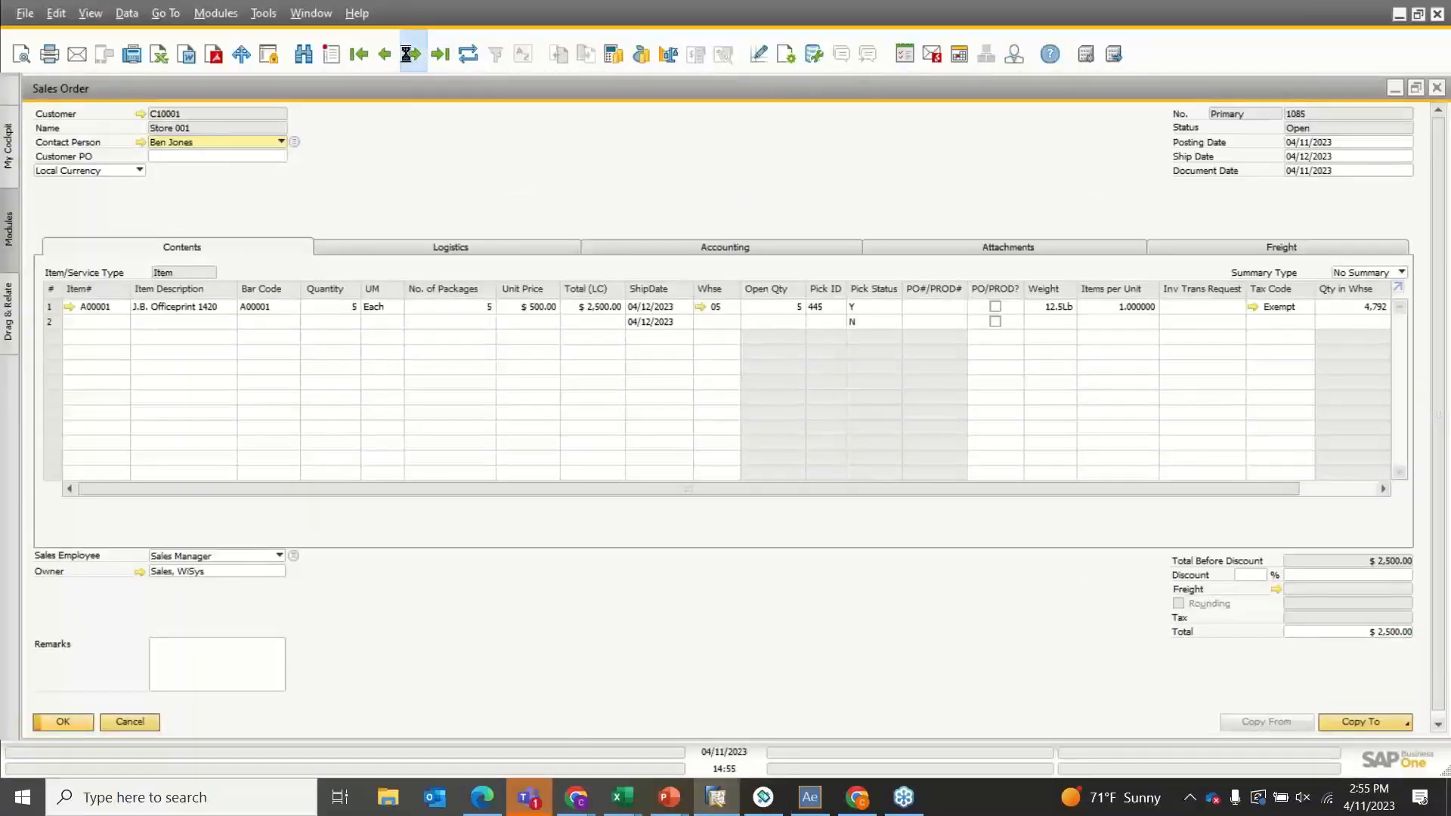
pyautogui.click(1394, 91)
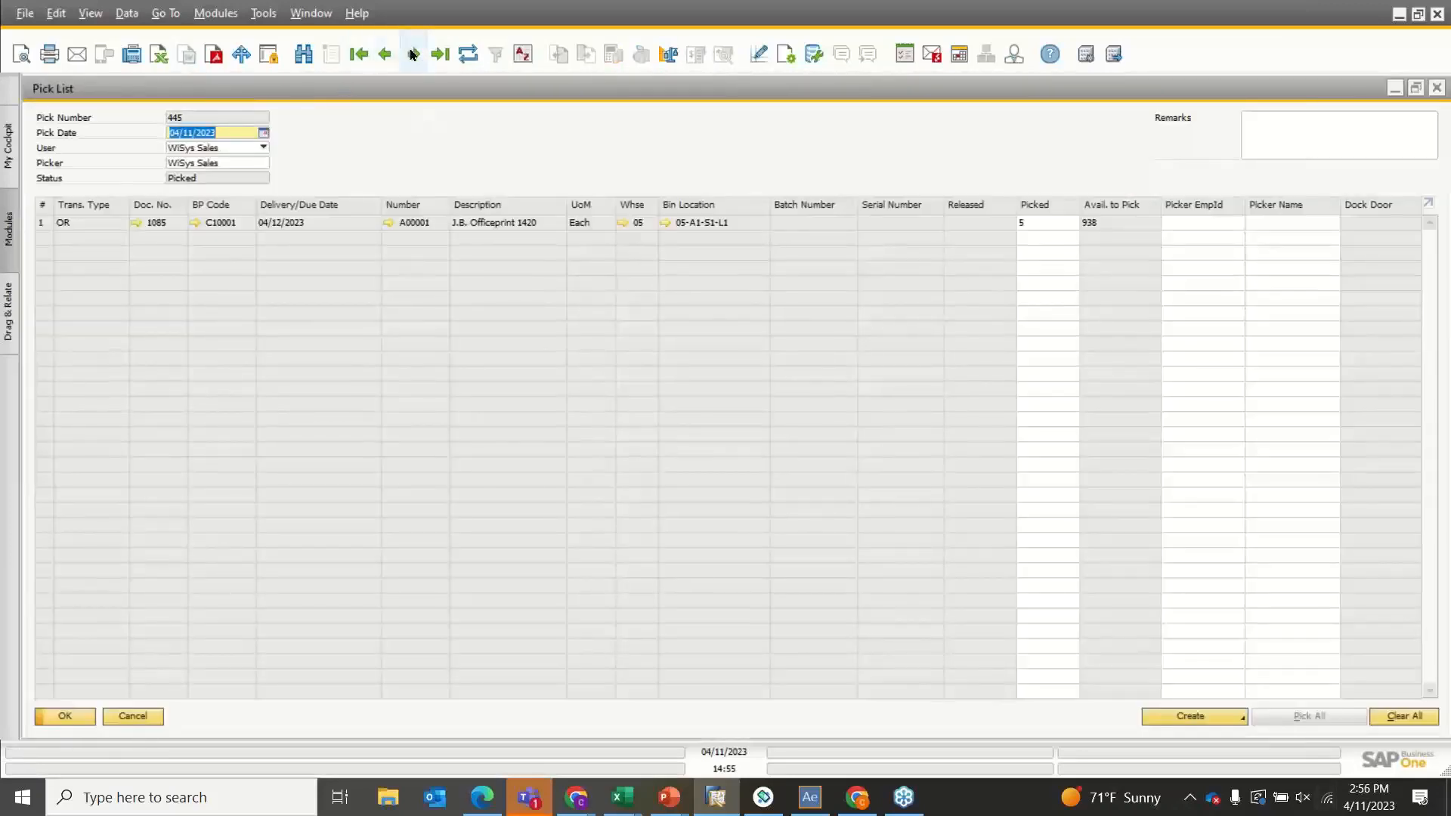
pyautogui.click(414, 55)
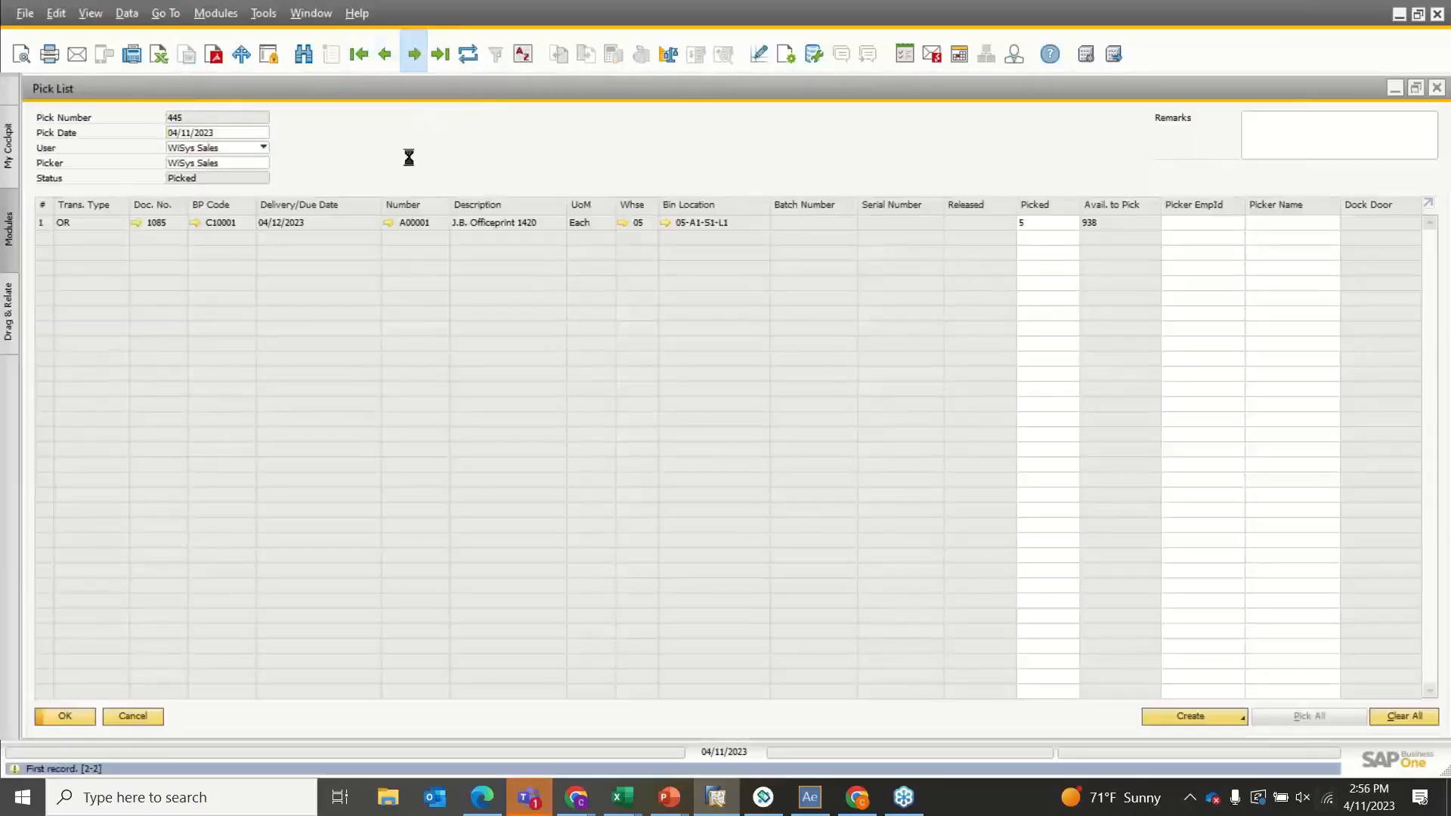
pyautogui.click(386, 54)
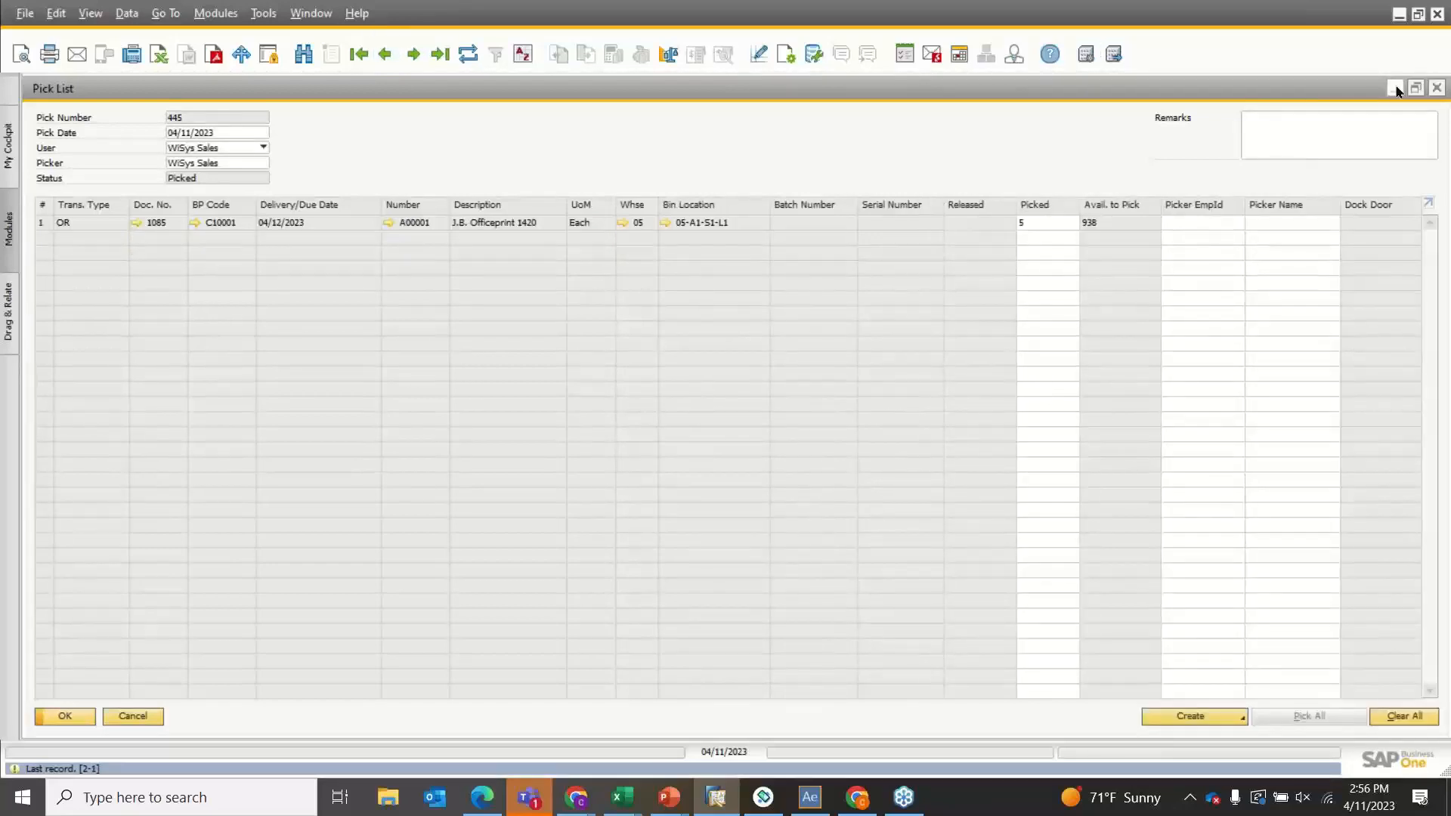
pyautogui.click(1395, 89)
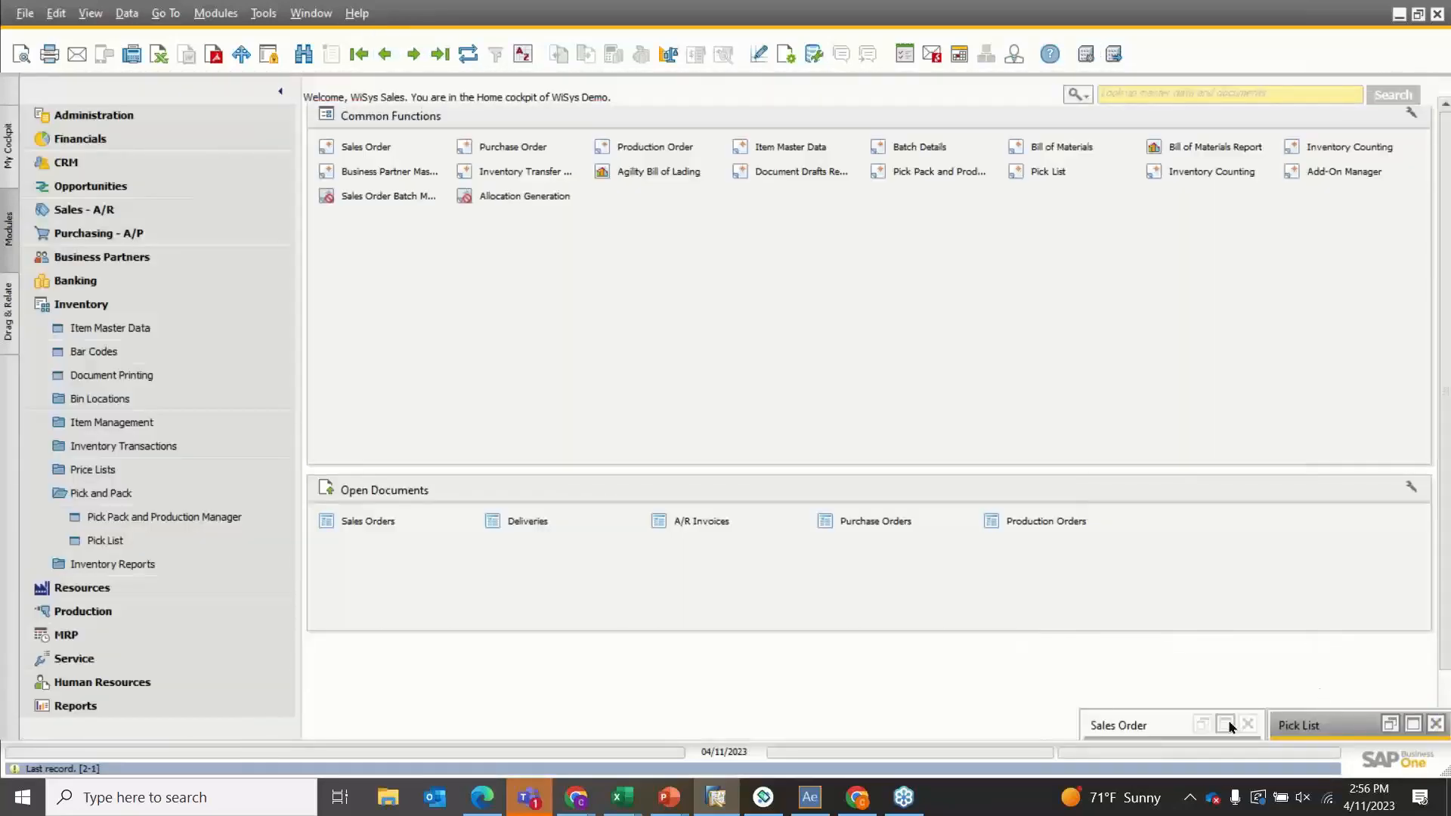
pyautogui.click(1224, 724)
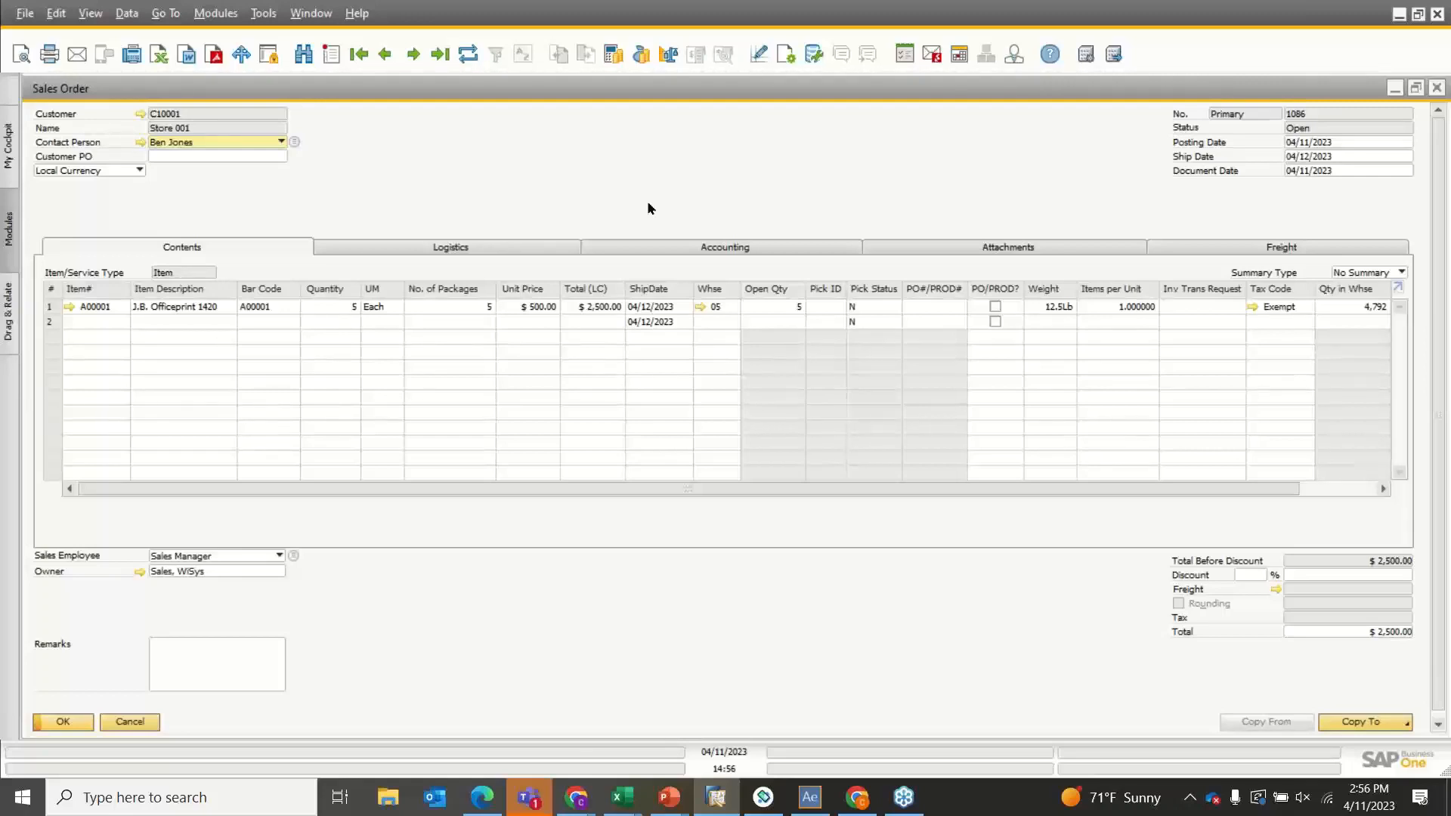
# Switch the handheld menu to Distribution and open the Pack Cartons screen
pyautogui.click(763, 797)
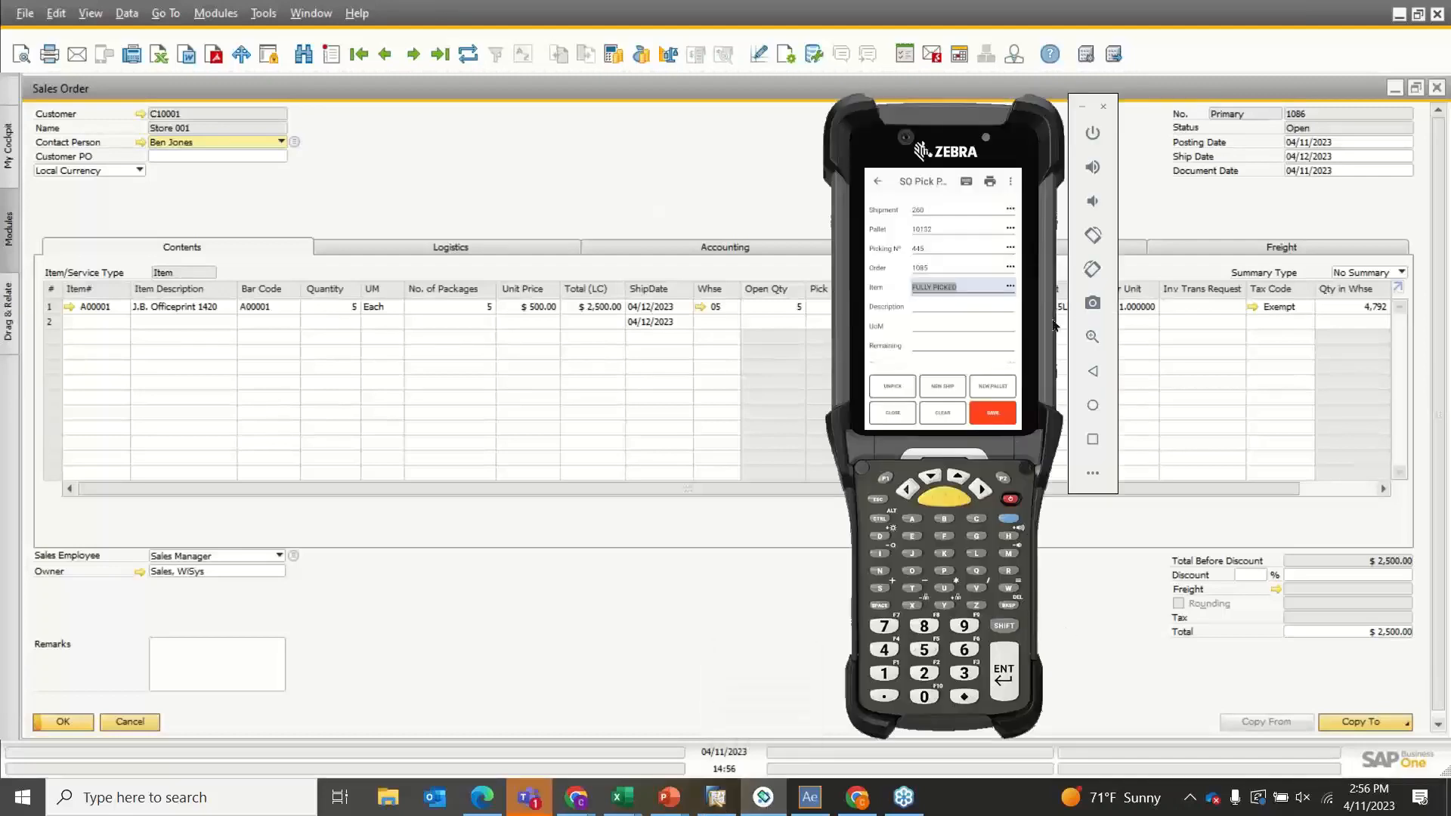
pyautogui.click(877, 183)
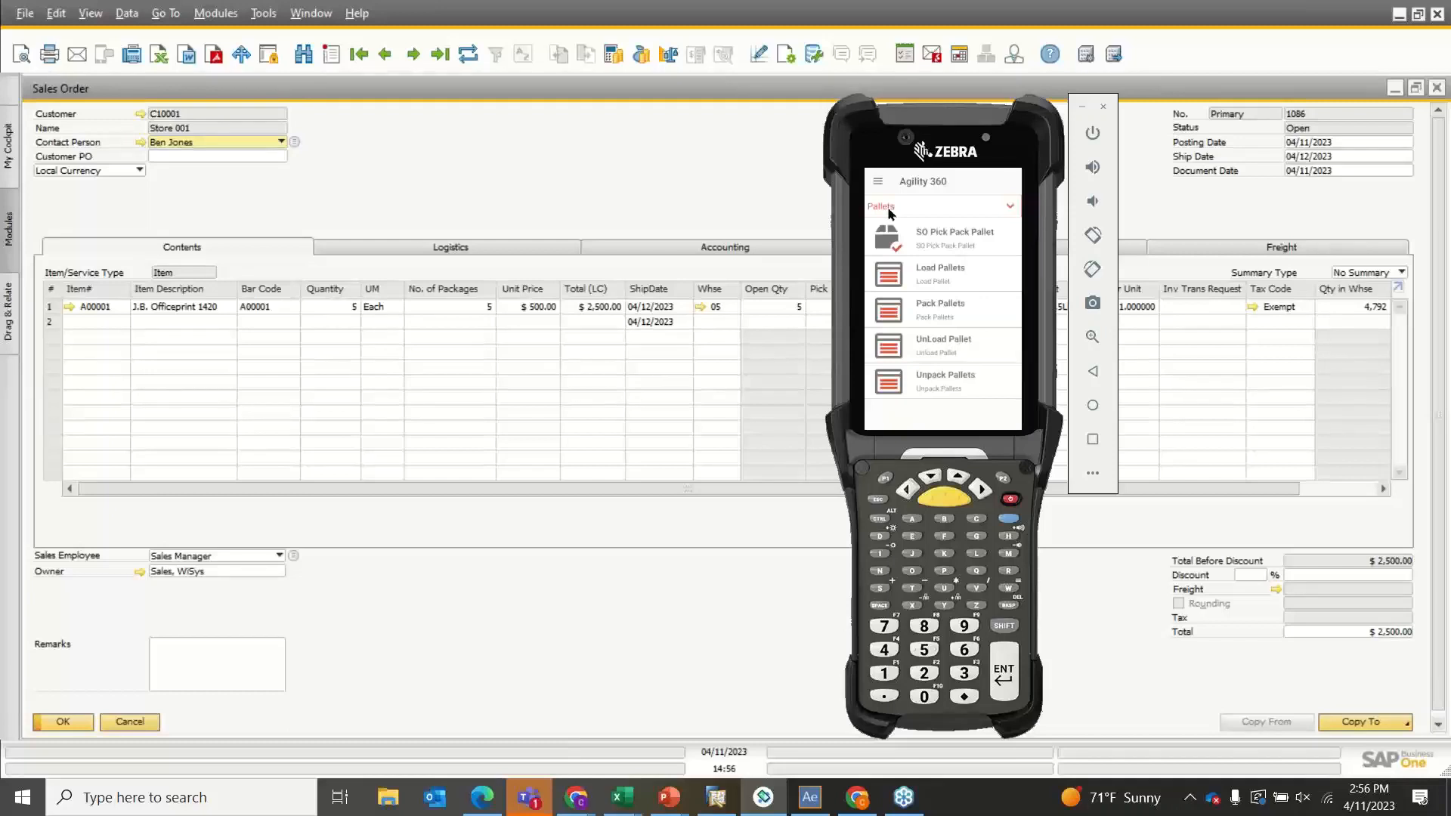
pyautogui.click(888, 208)
pyautogui.click(900, 266)
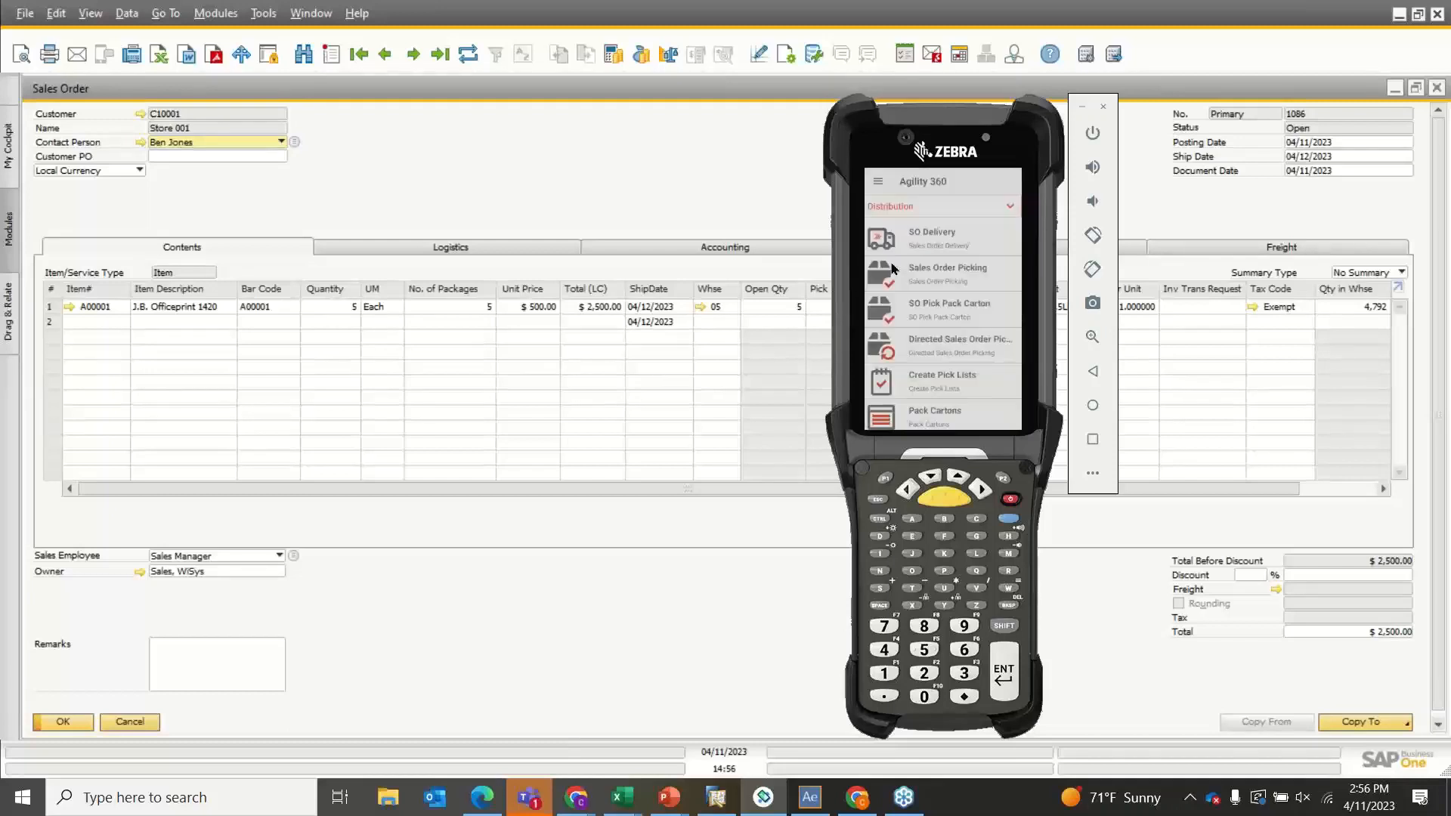
pyautogui.click(935, 414)
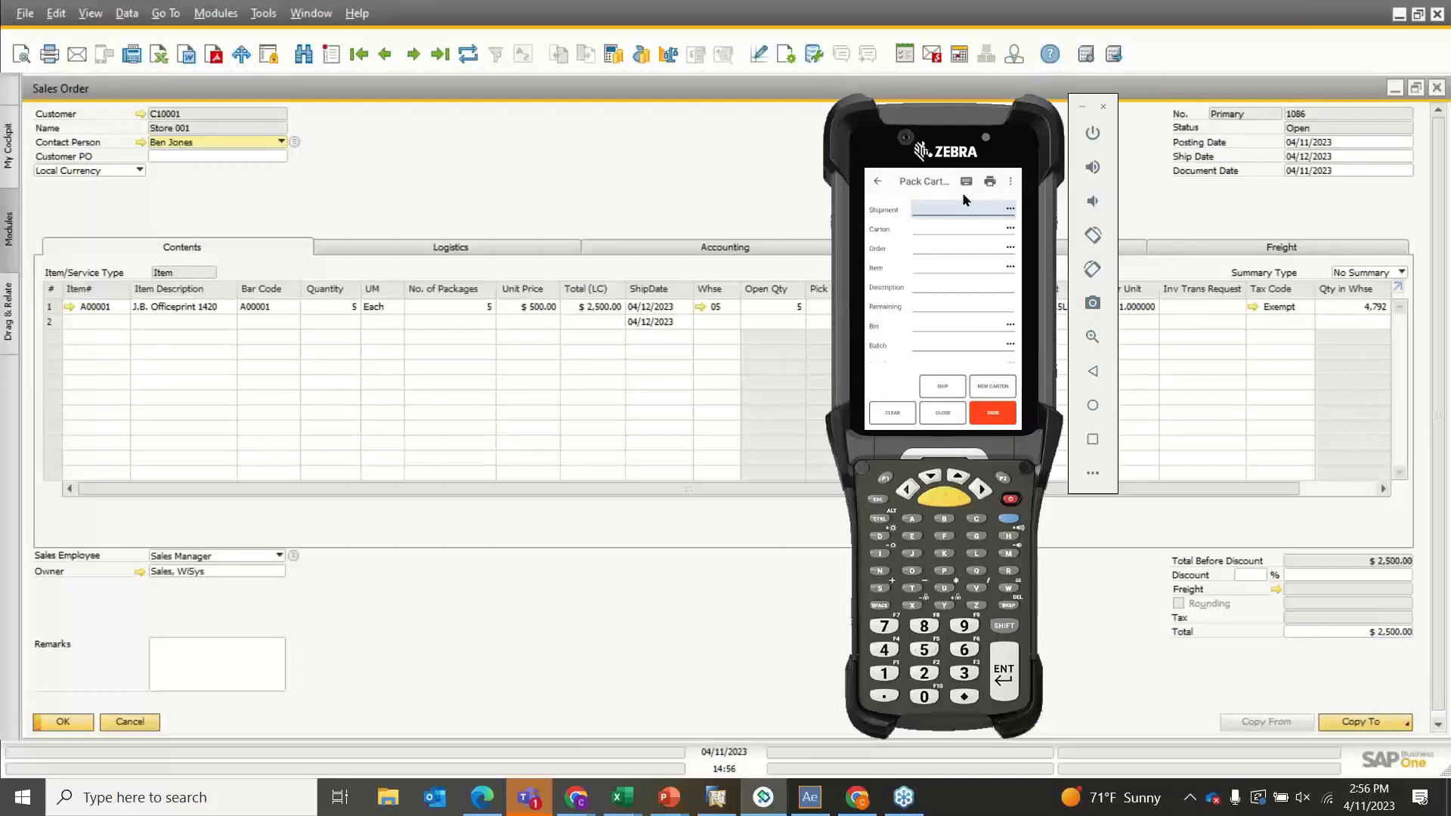
# Pack 5 units of A00001 from bin 05-A1-S1-L1 for order 1086 into a new carton, skipping printing
pyautogui.press('Return')
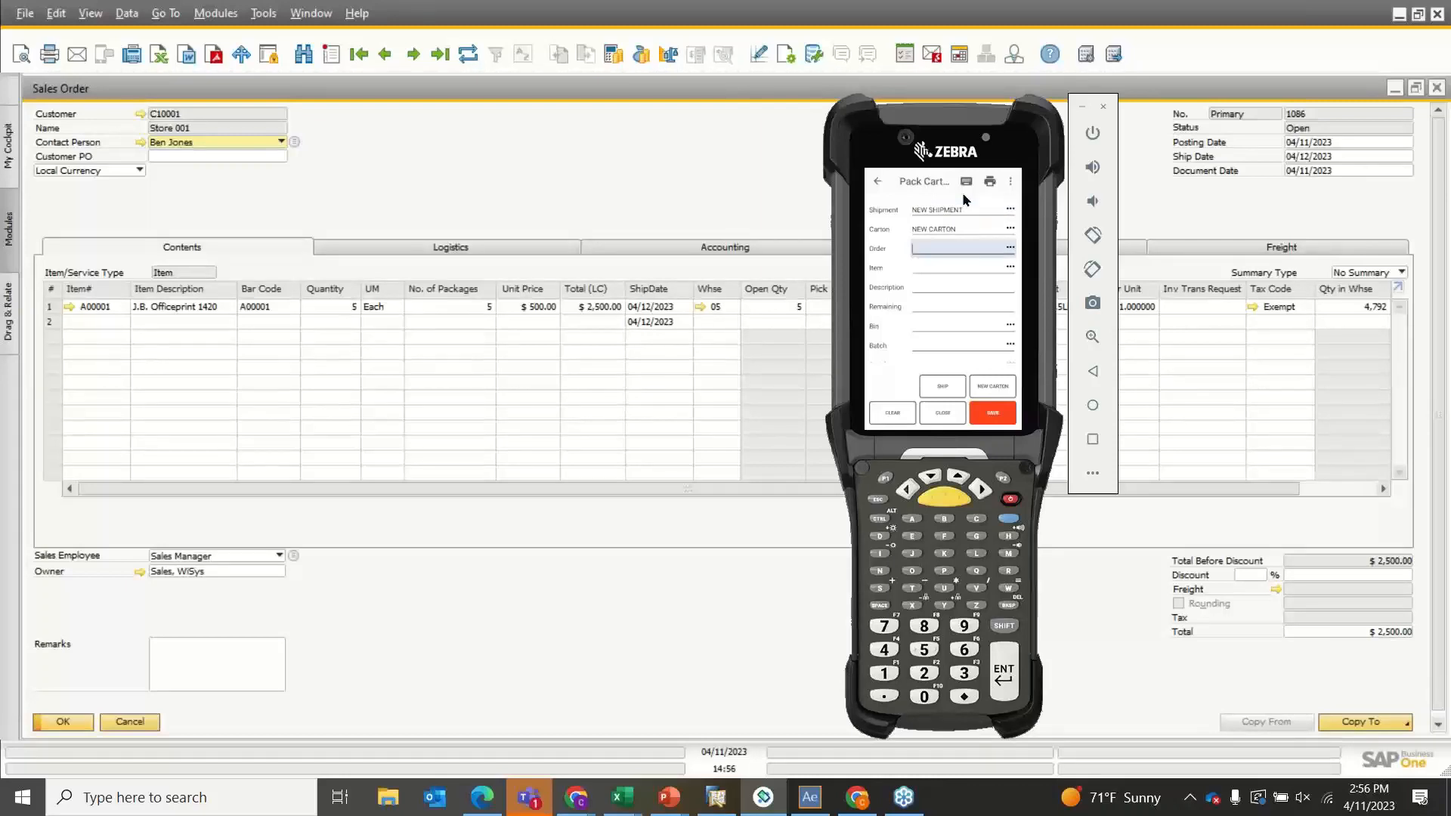
pyautogui.write('1086')
pyautogui.press('Return')
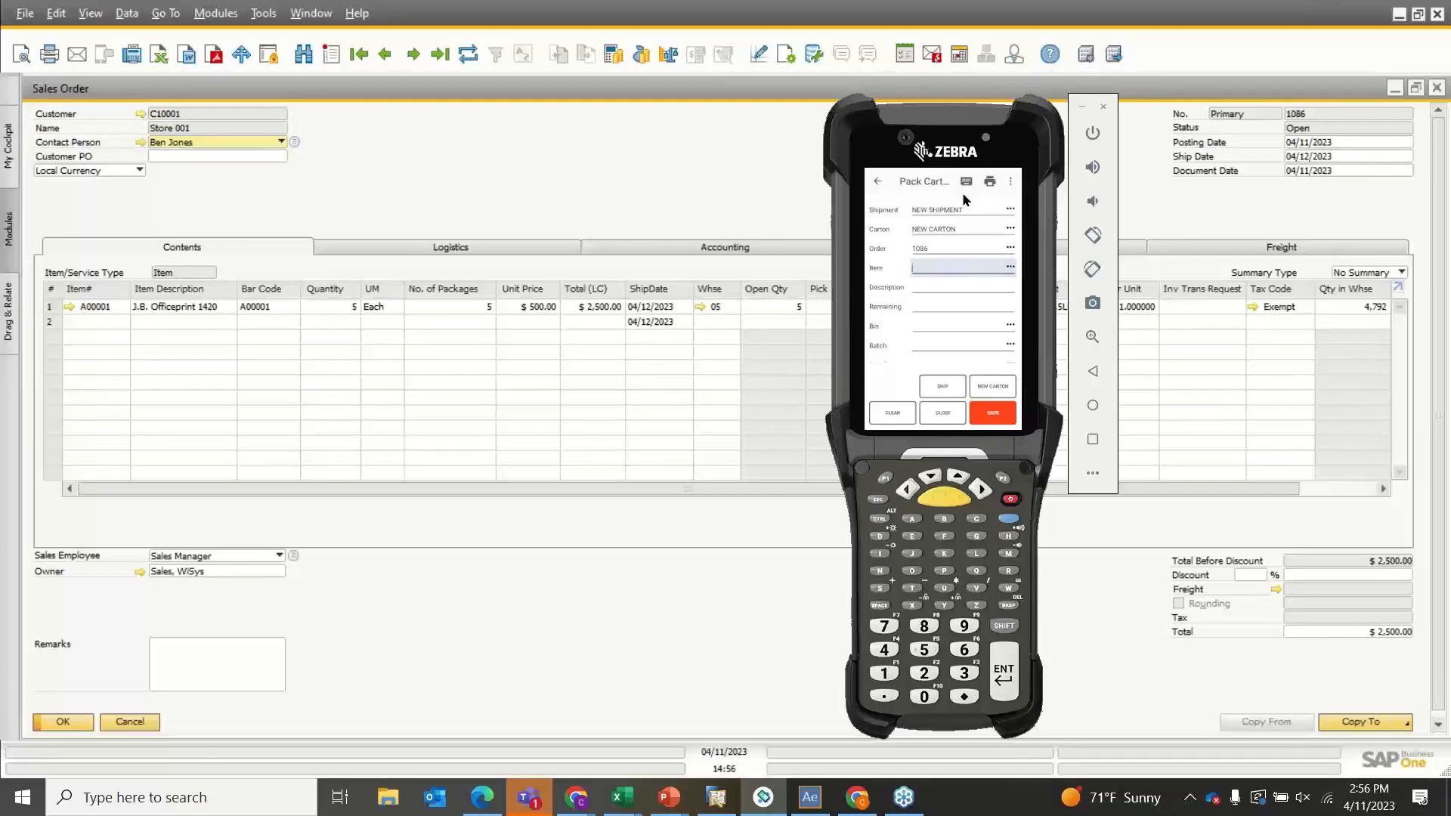
pyautogui.write('A00001')
pyautogui.press('Return')
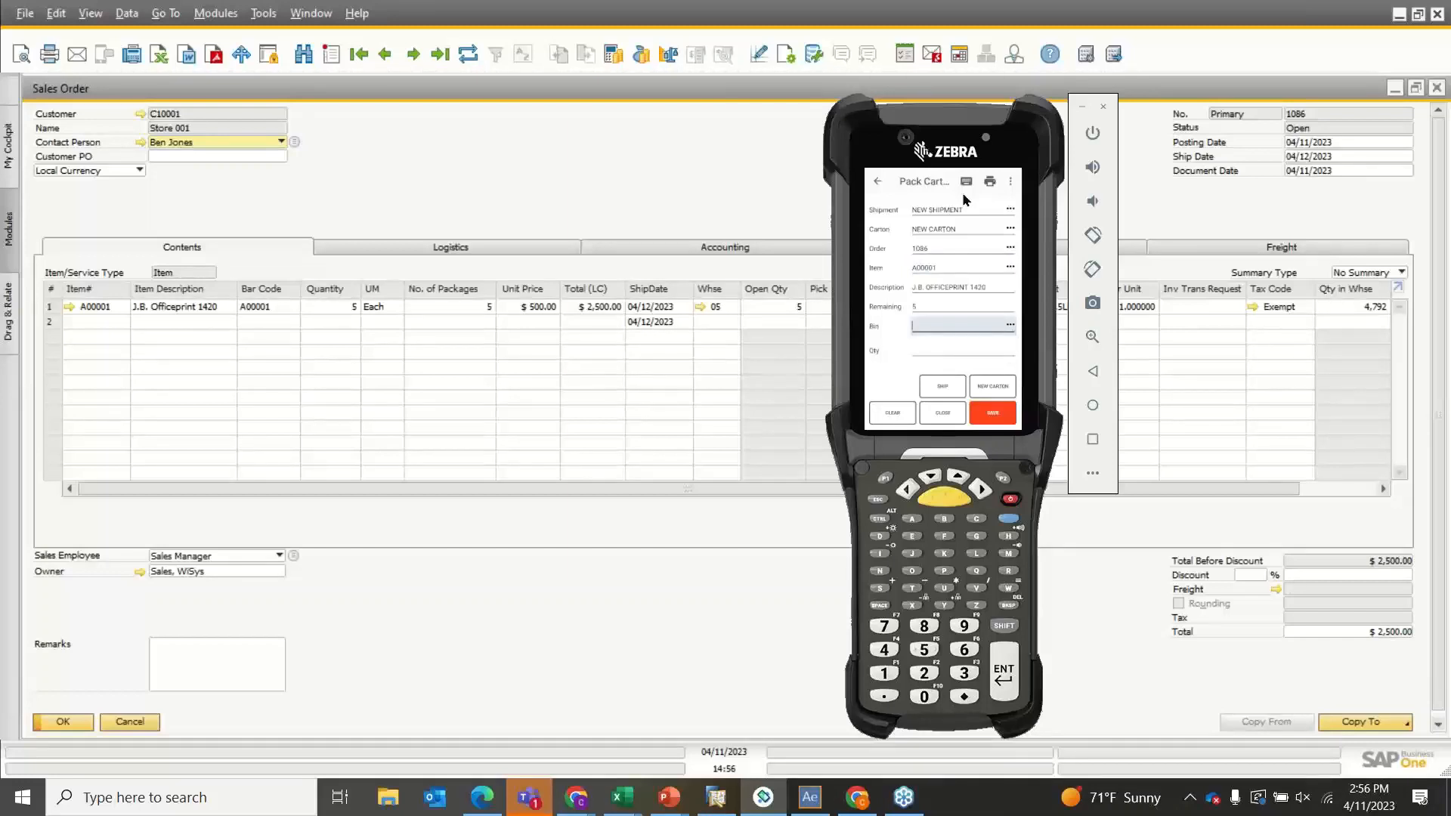
pyautogui.write('05-A1-S1-L1')
pyautogui.press('Return')
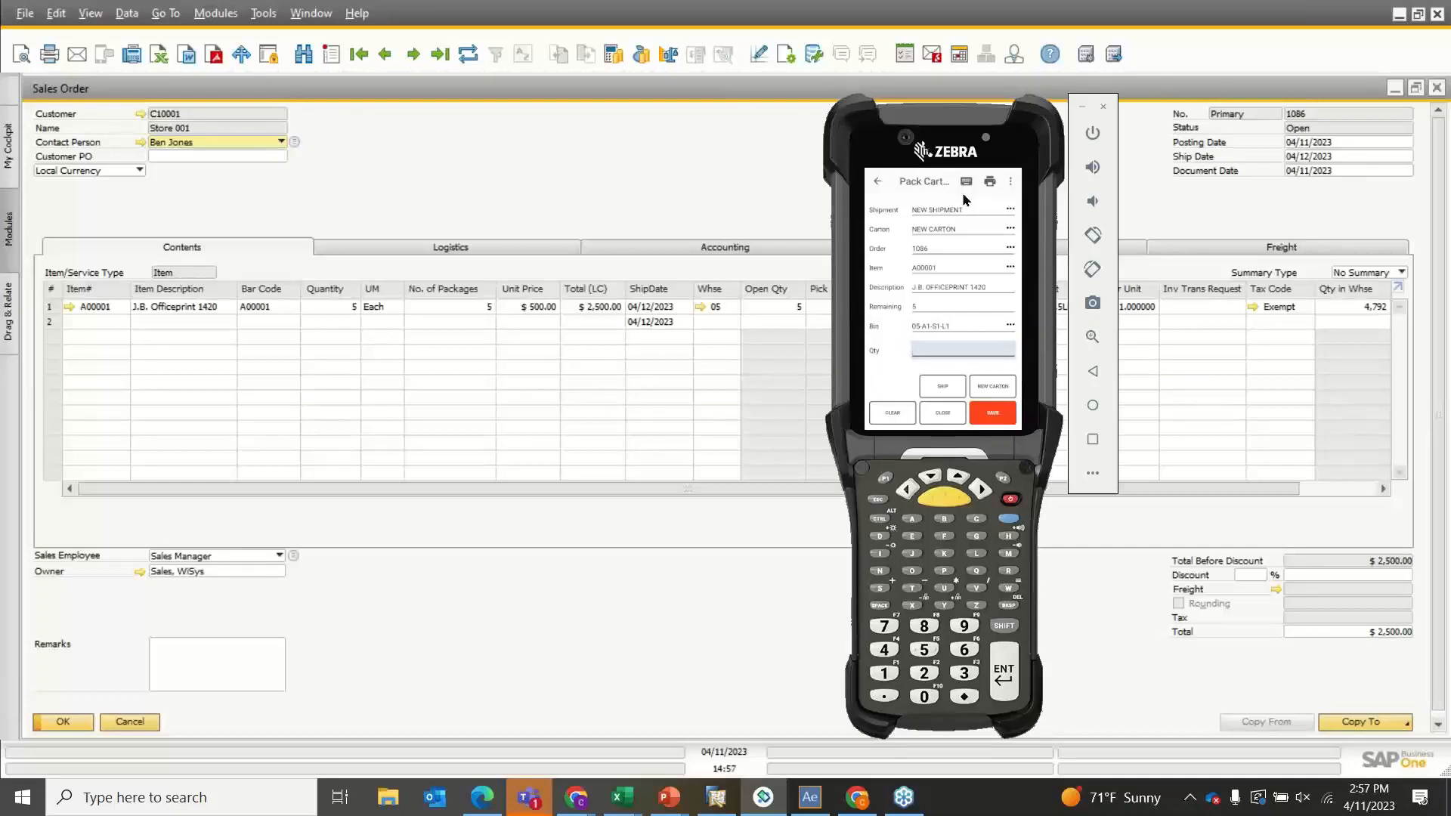
pyautogui.write('5')
pyautogui.press('Return')
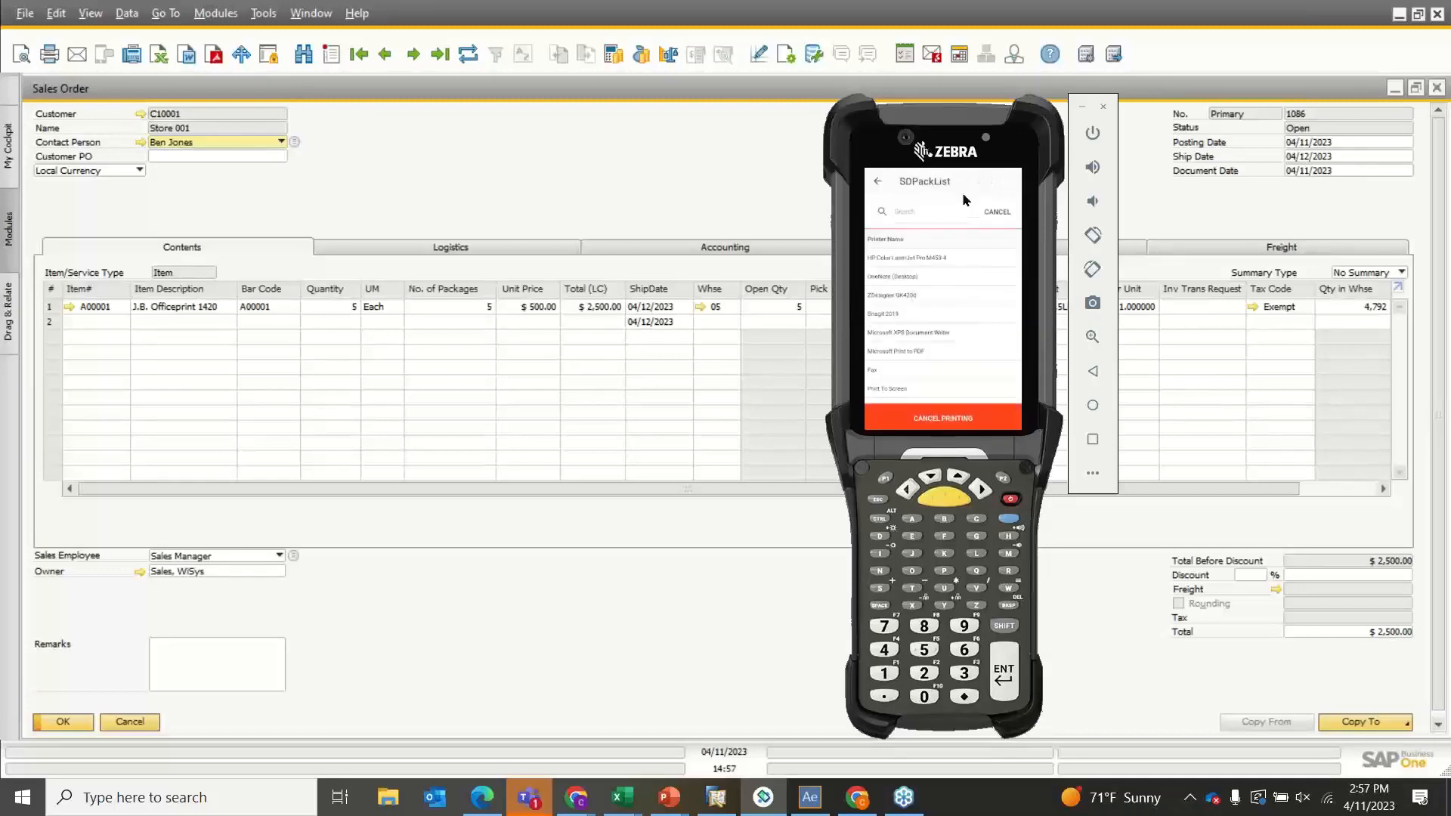
pyautogui.click(930, 420)
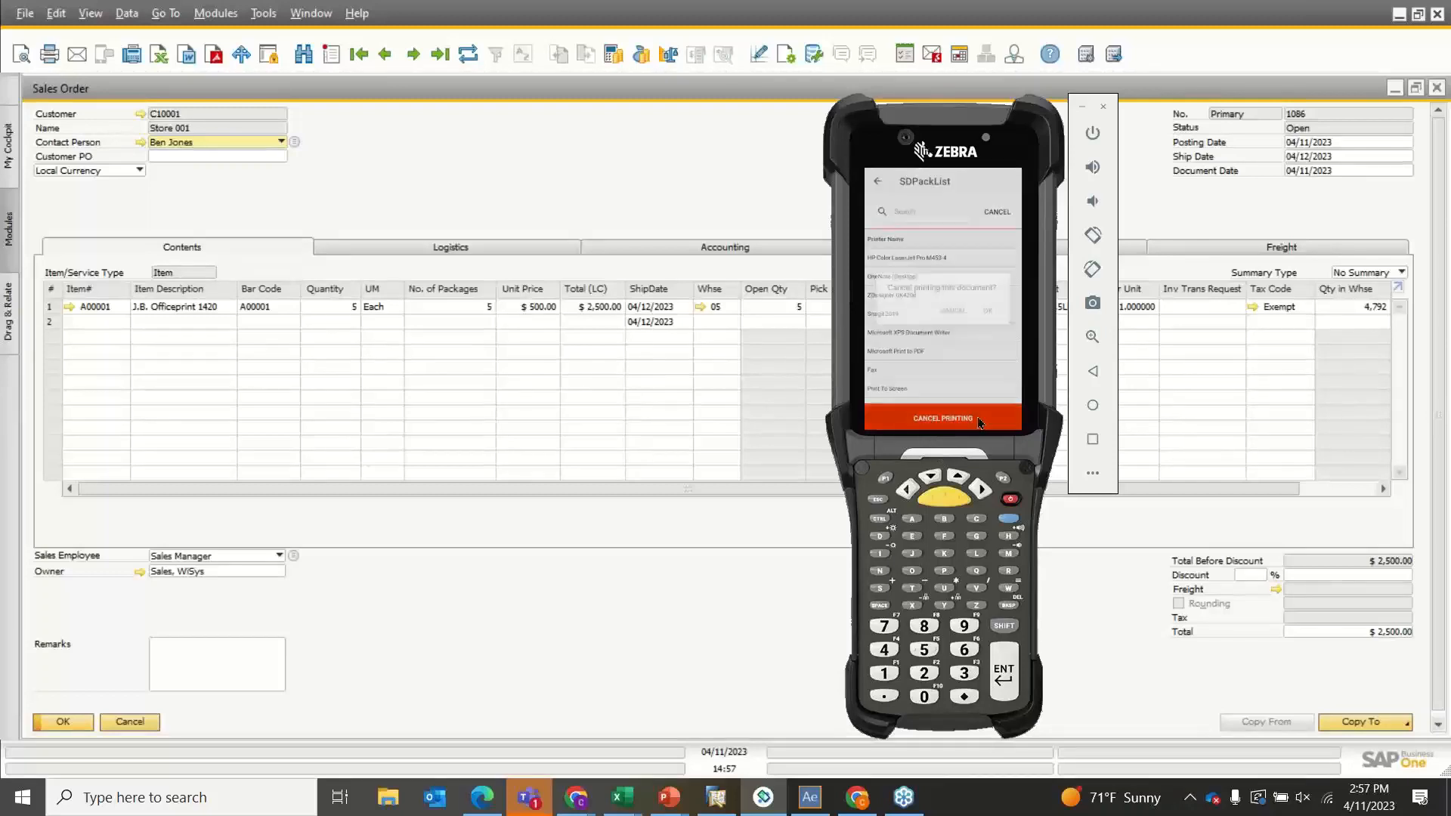
pyautogui.click(988, 312)
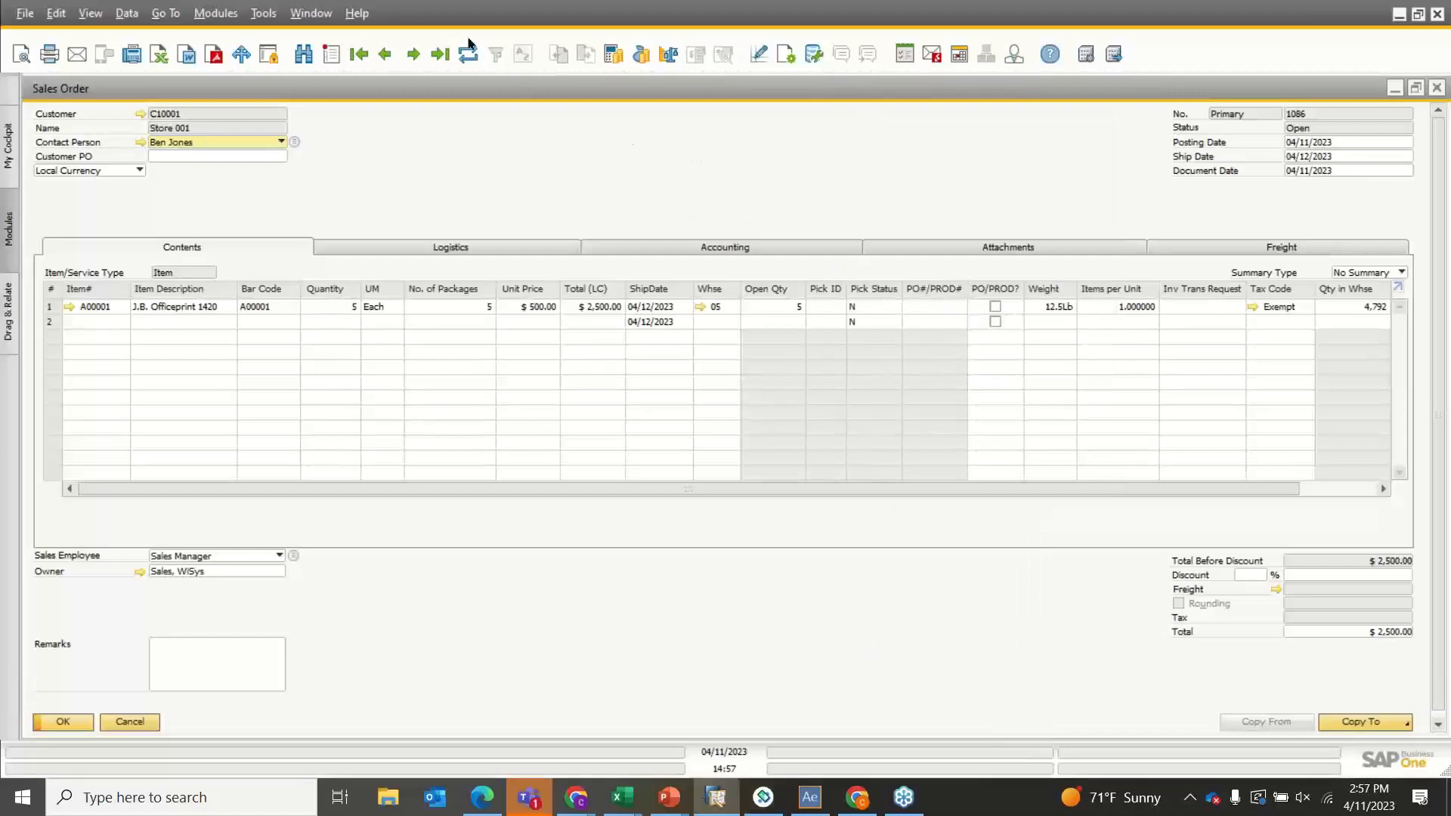
# Refresh the Agility Explorer inventory pallet list so new carton 10133 appears
pyautogui.click(858, 307)
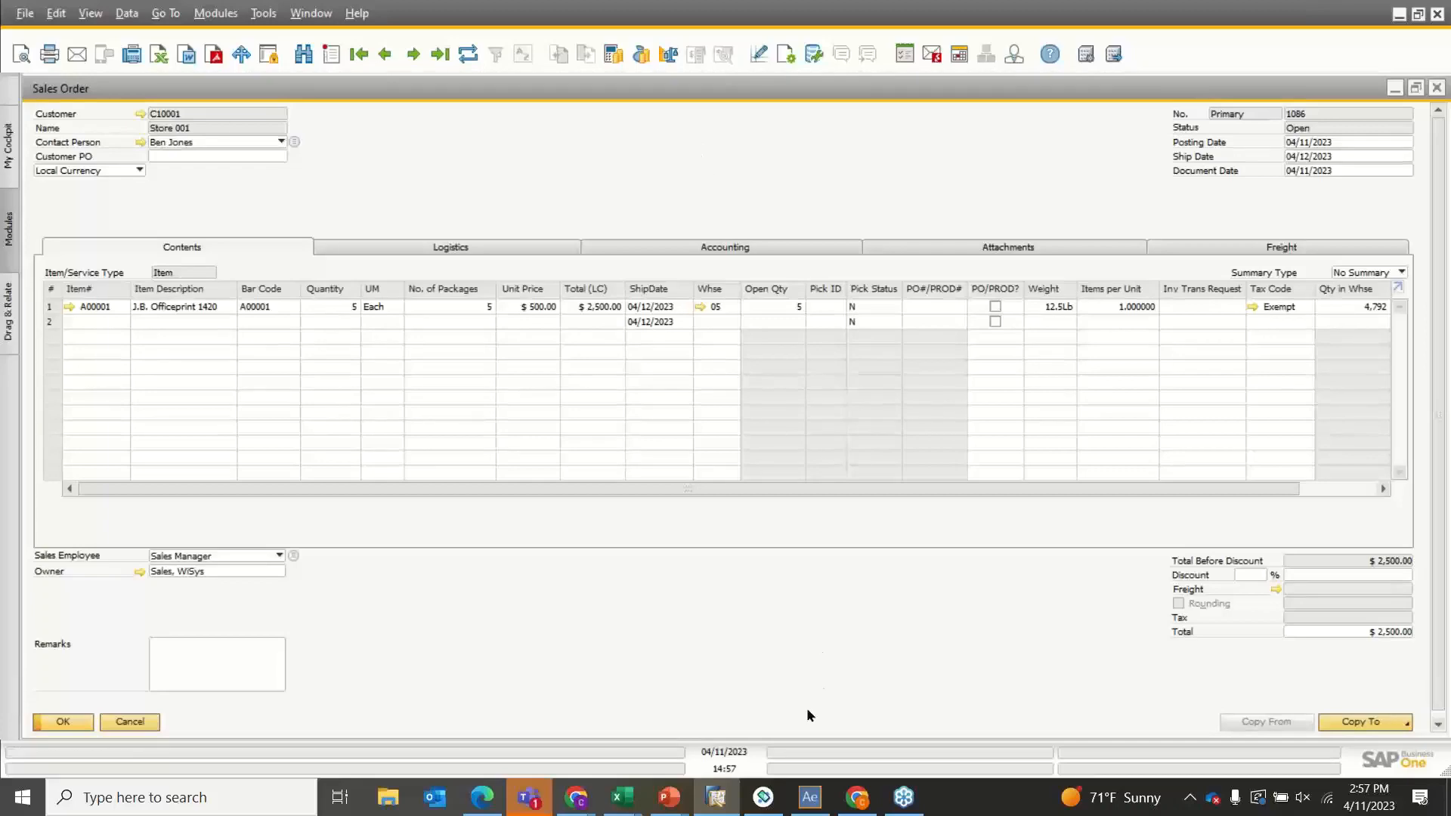
pyautogui.click(805, 803)
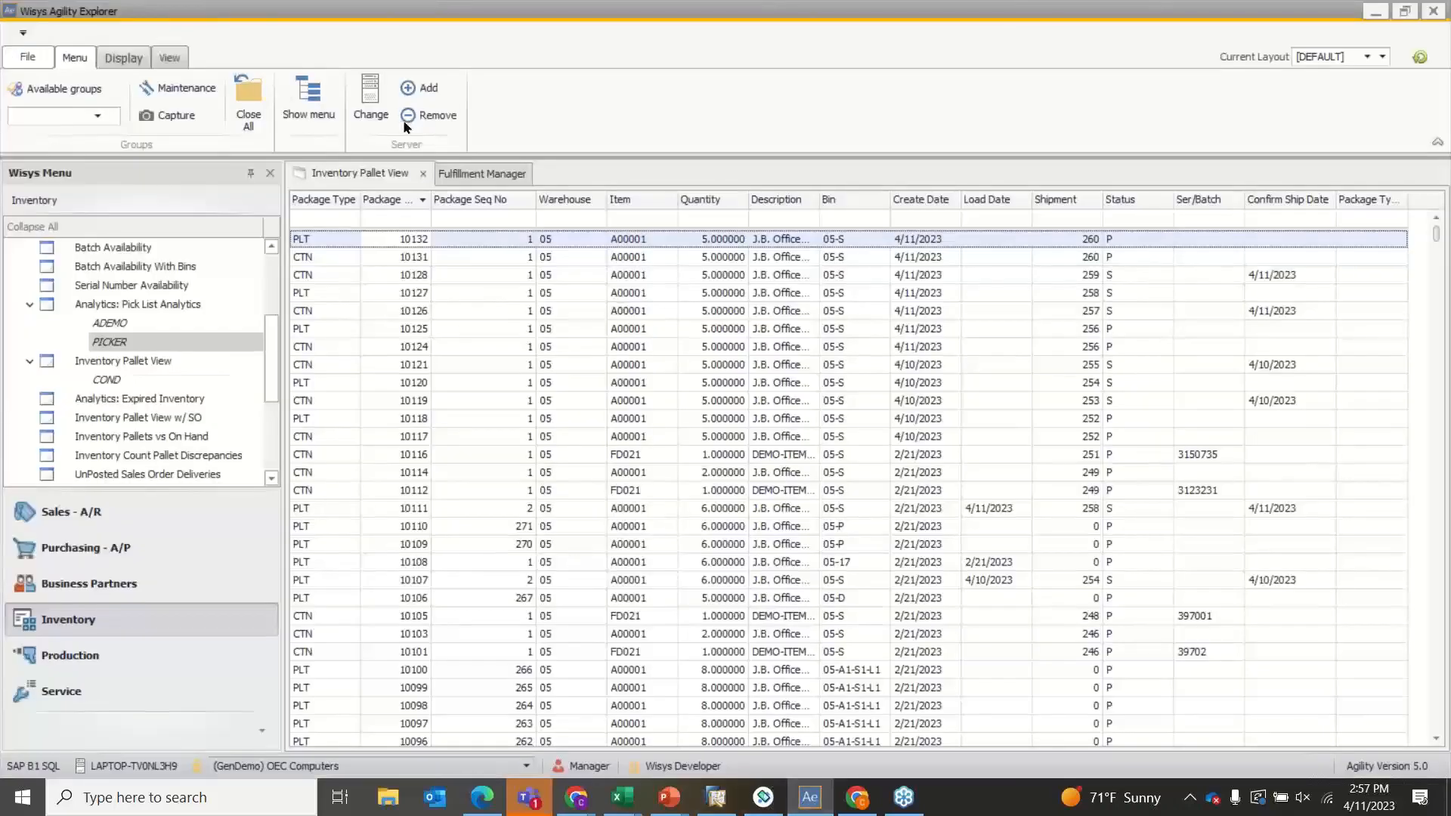
pyautogui.click(1419, 57)
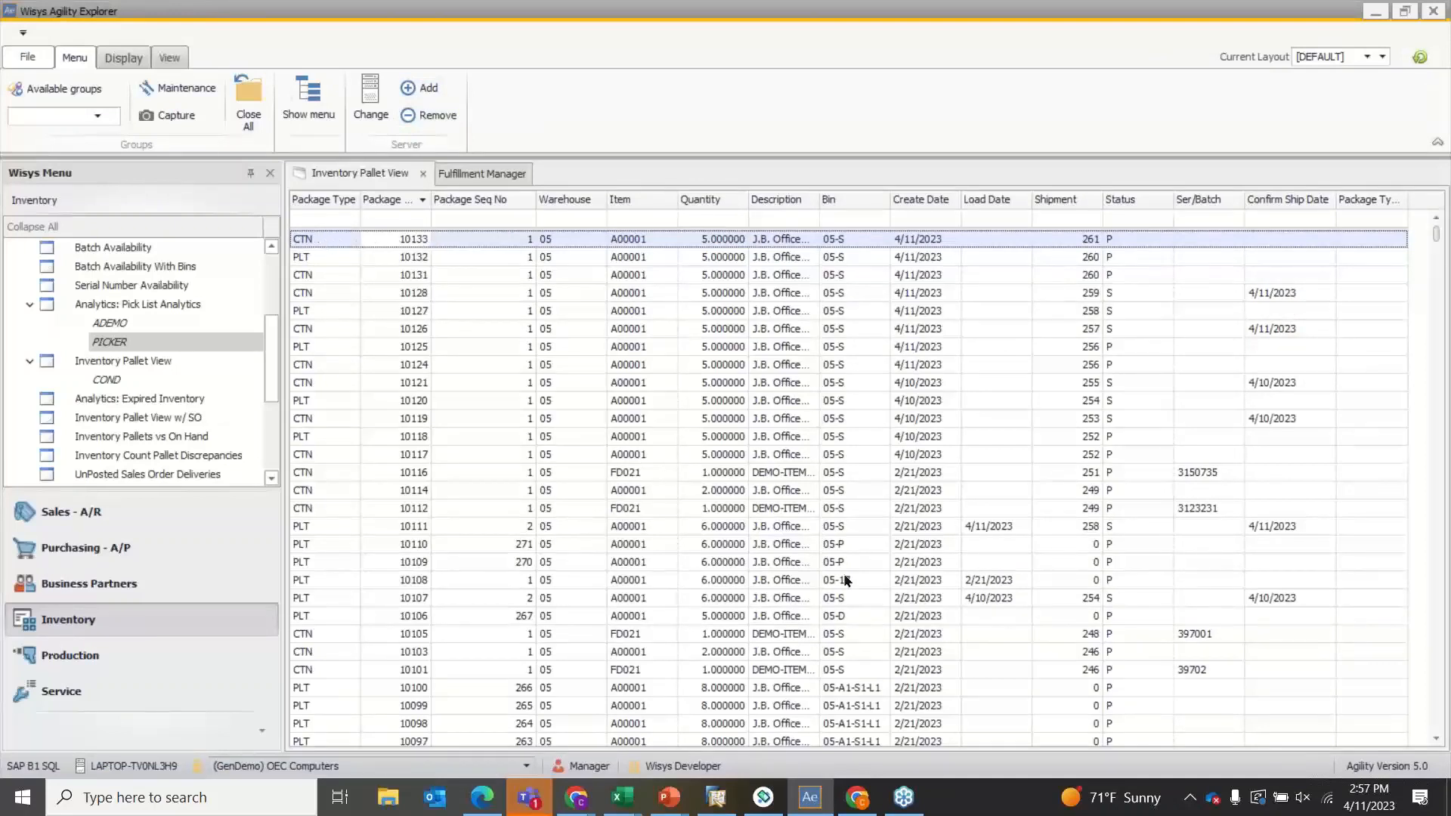
pyautogui.click(771, 798)
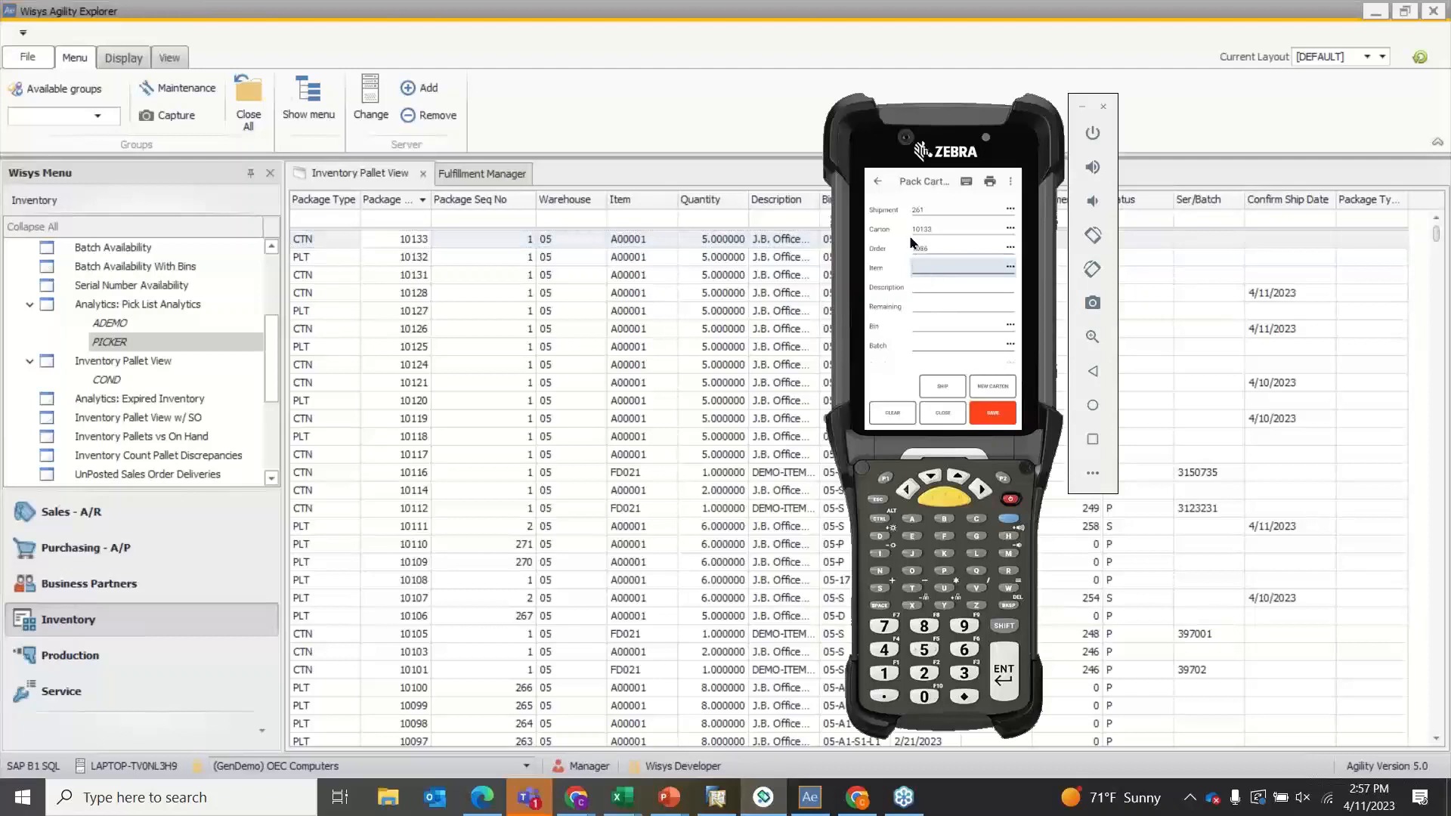
pyautogui.click(574, 134)
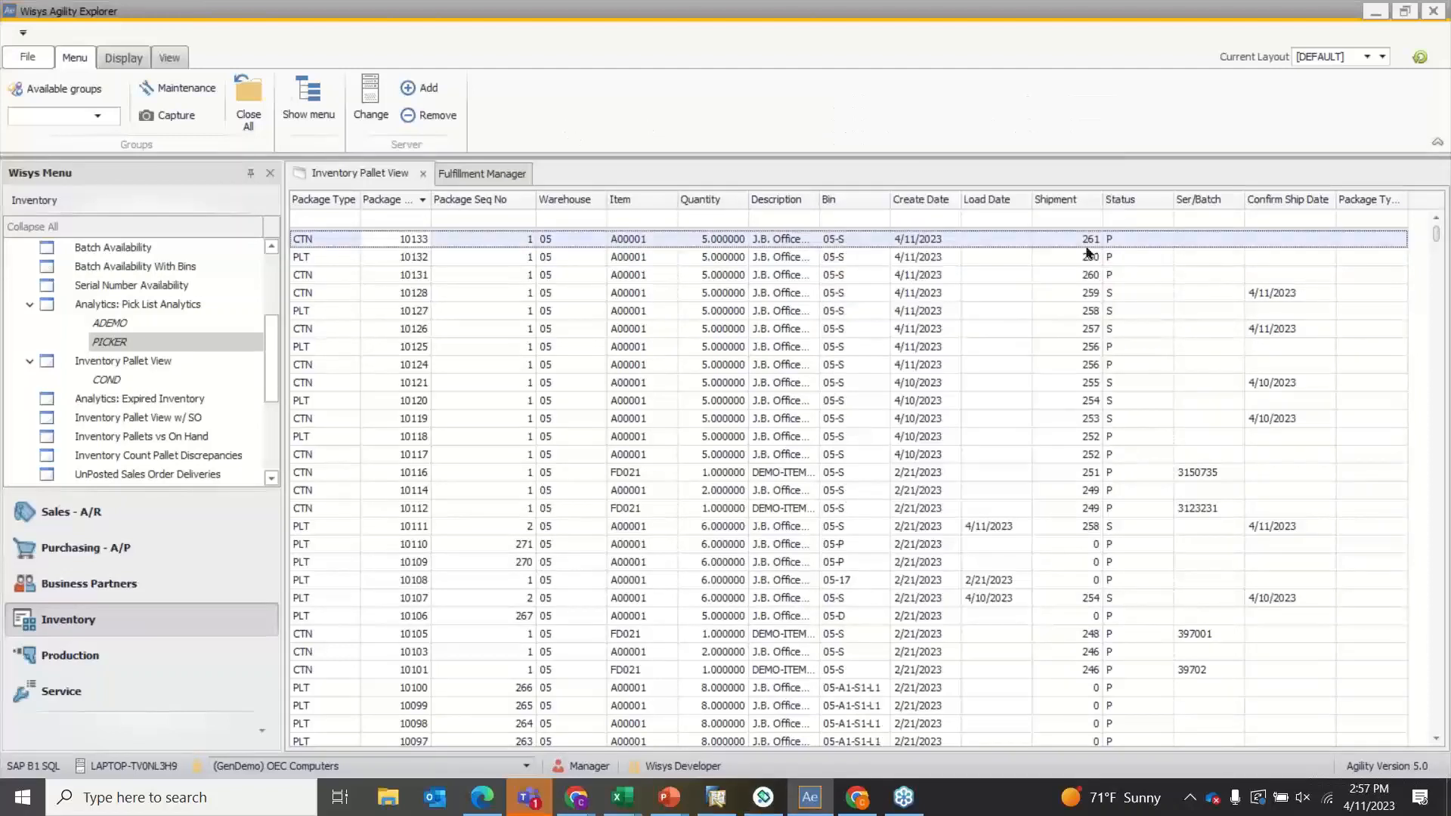
# Load shipment 261 in the Fulfillment Manager, showing carton 10133 with 5 units of A00001
pyautogui.click(499, 171)
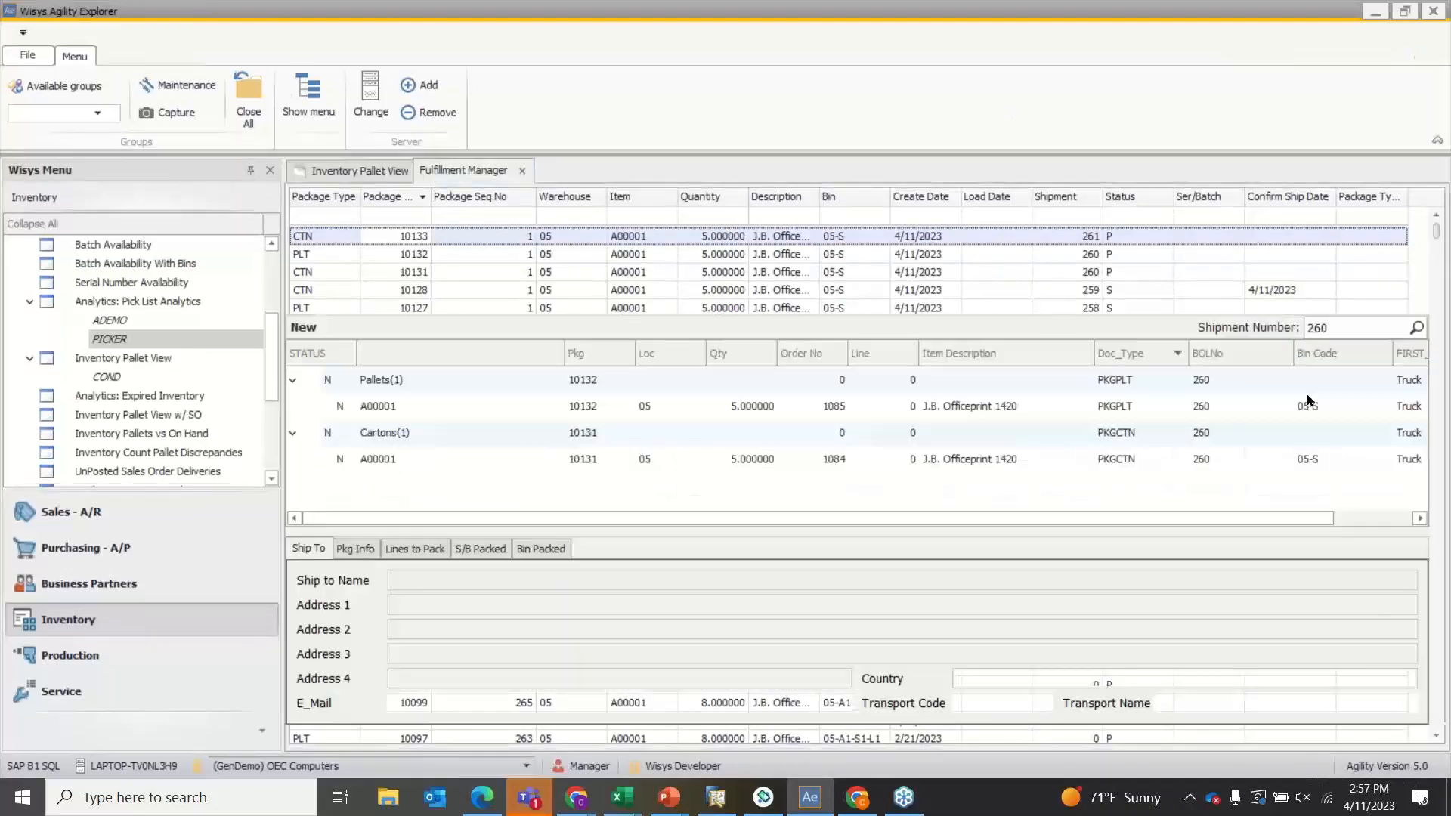
pyautogui.click(1331, 328)
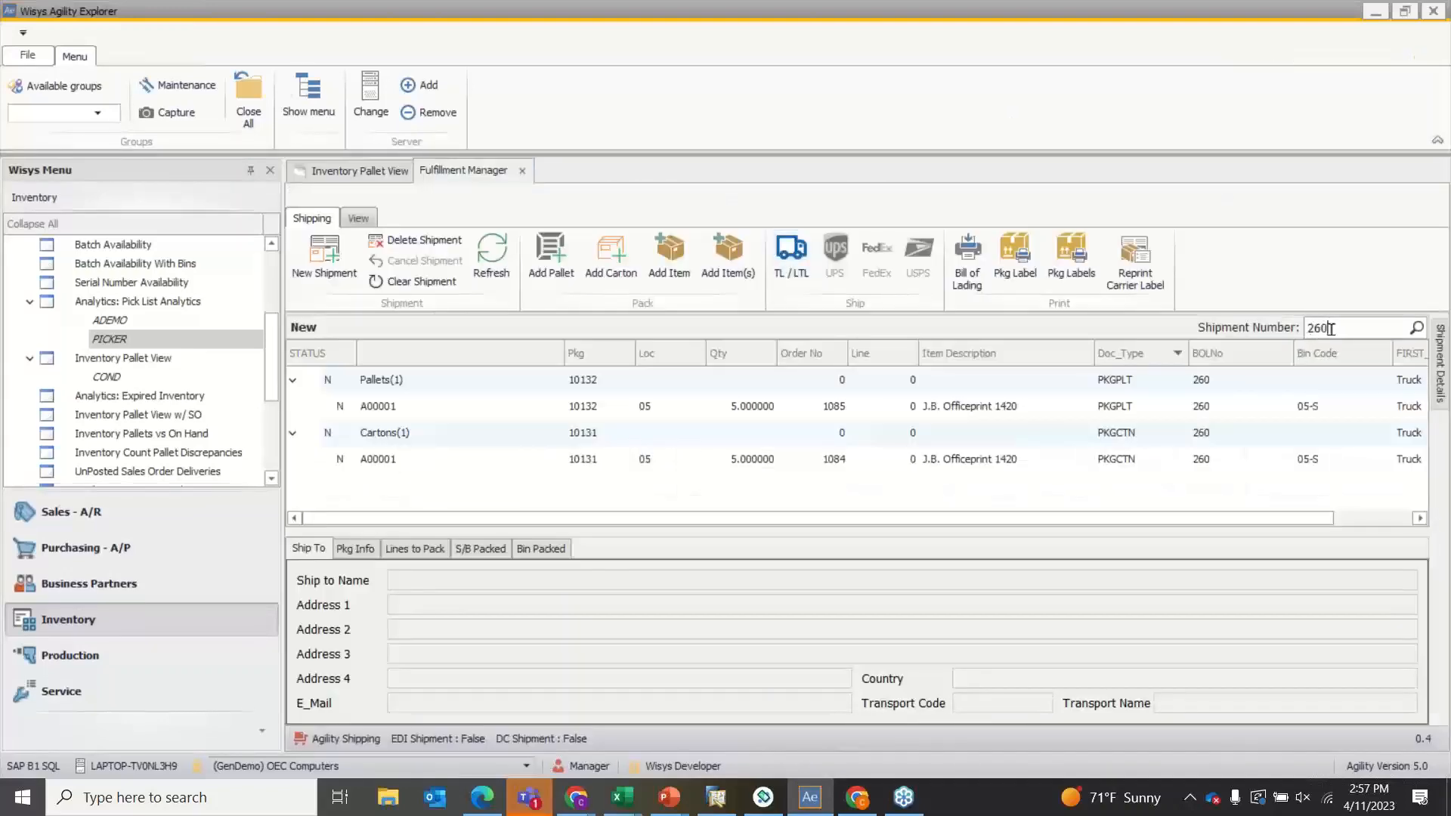
pyautogui.press('BackSpace')
pyautogui.write('1')
pyautogui.press('Return')
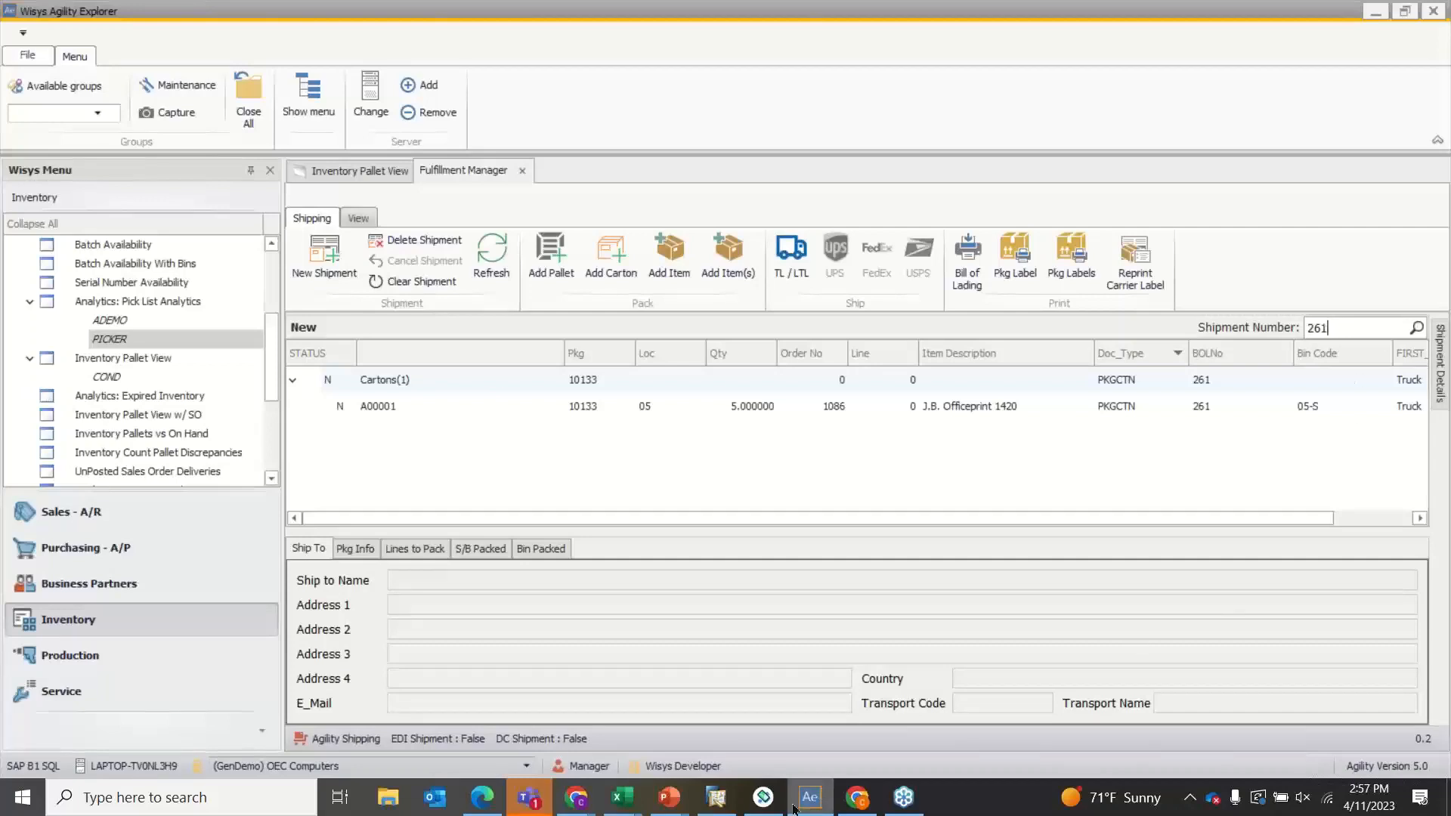
pyautogui.click(763, 811)
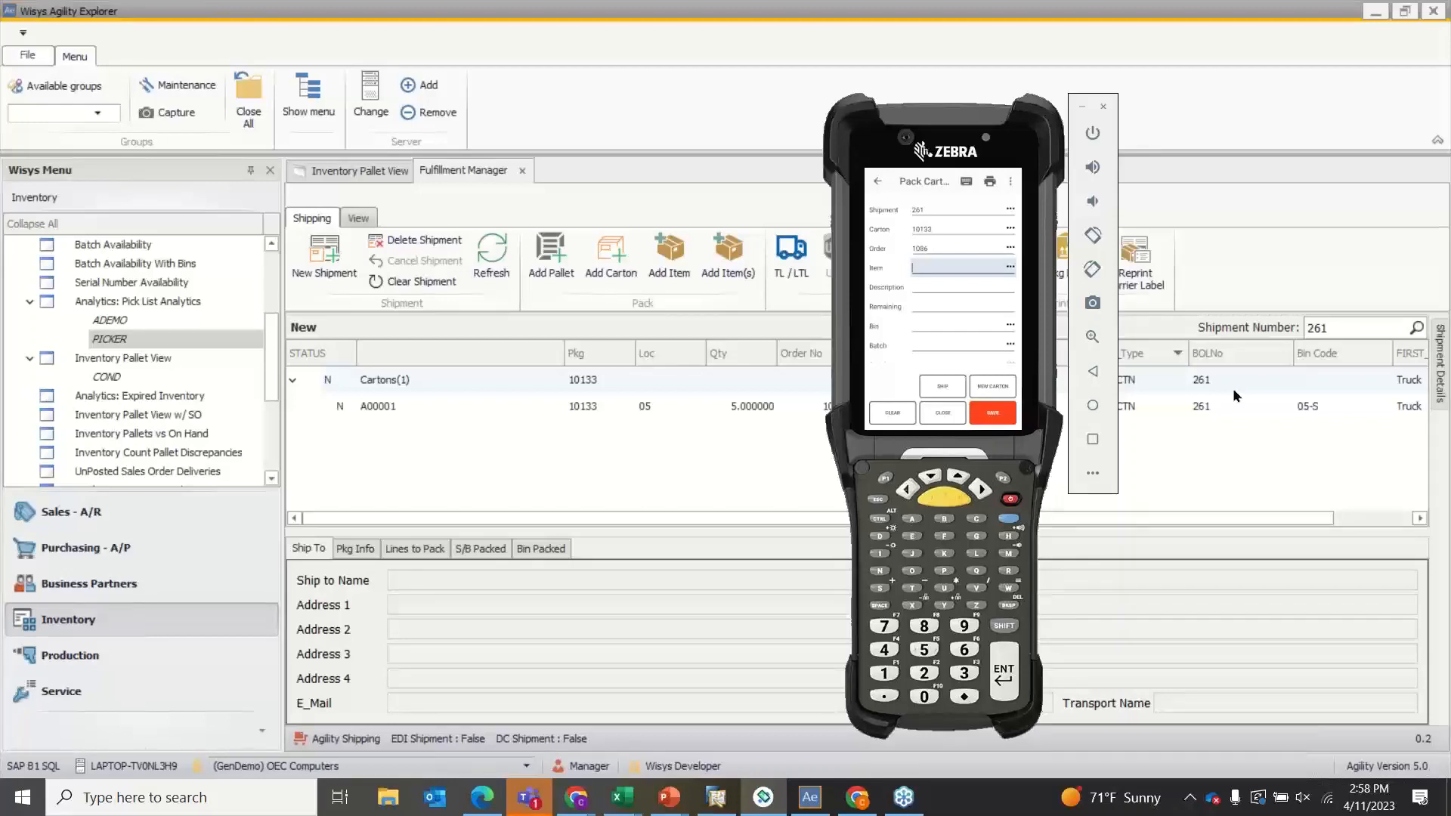
# Ship carton 10133 from the handheld, then refresh shipment 261 to see status S dated 4/11/2023
pyautogui.click(946, 393)
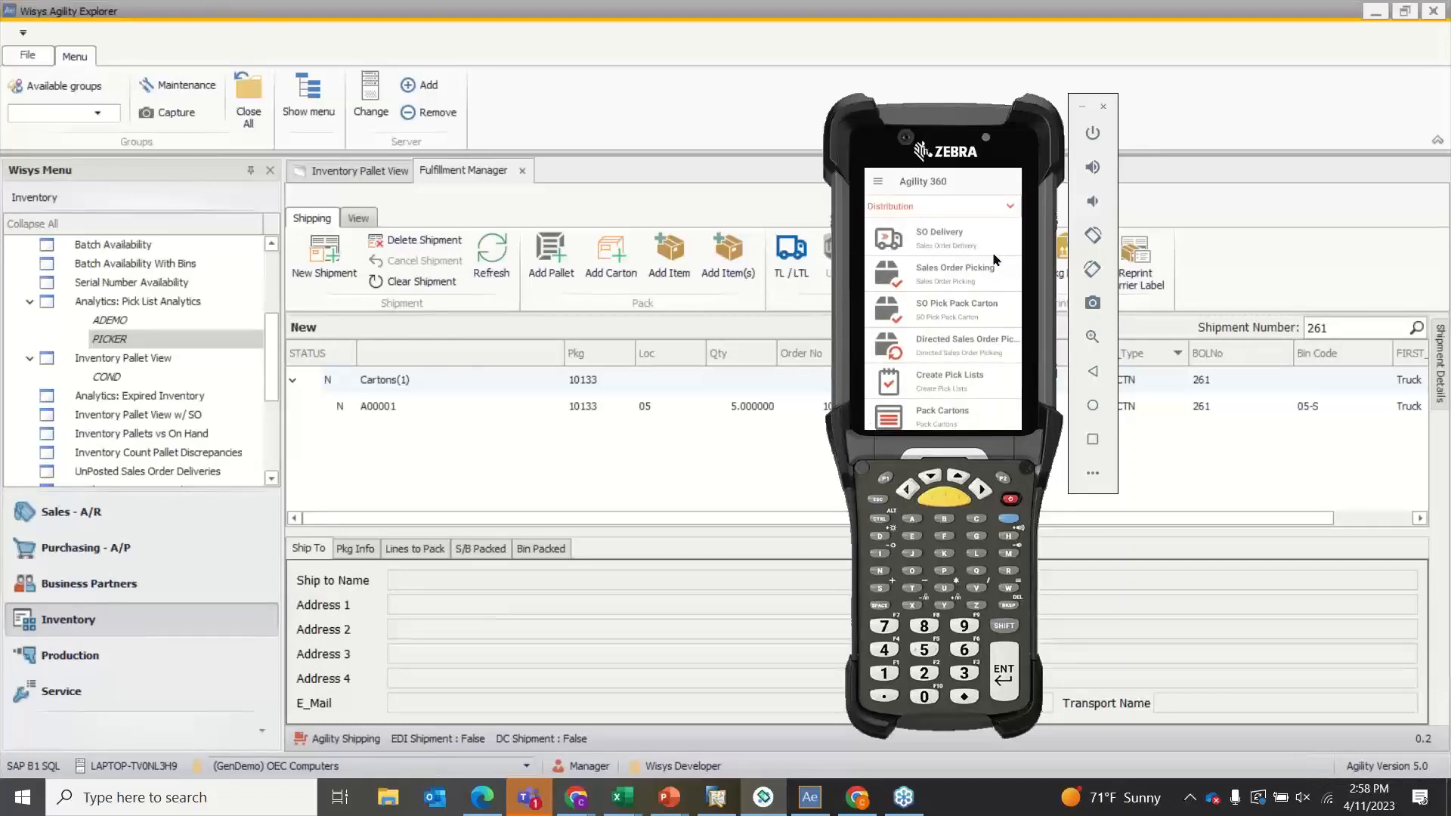
pyautogui.click(1230, 229)
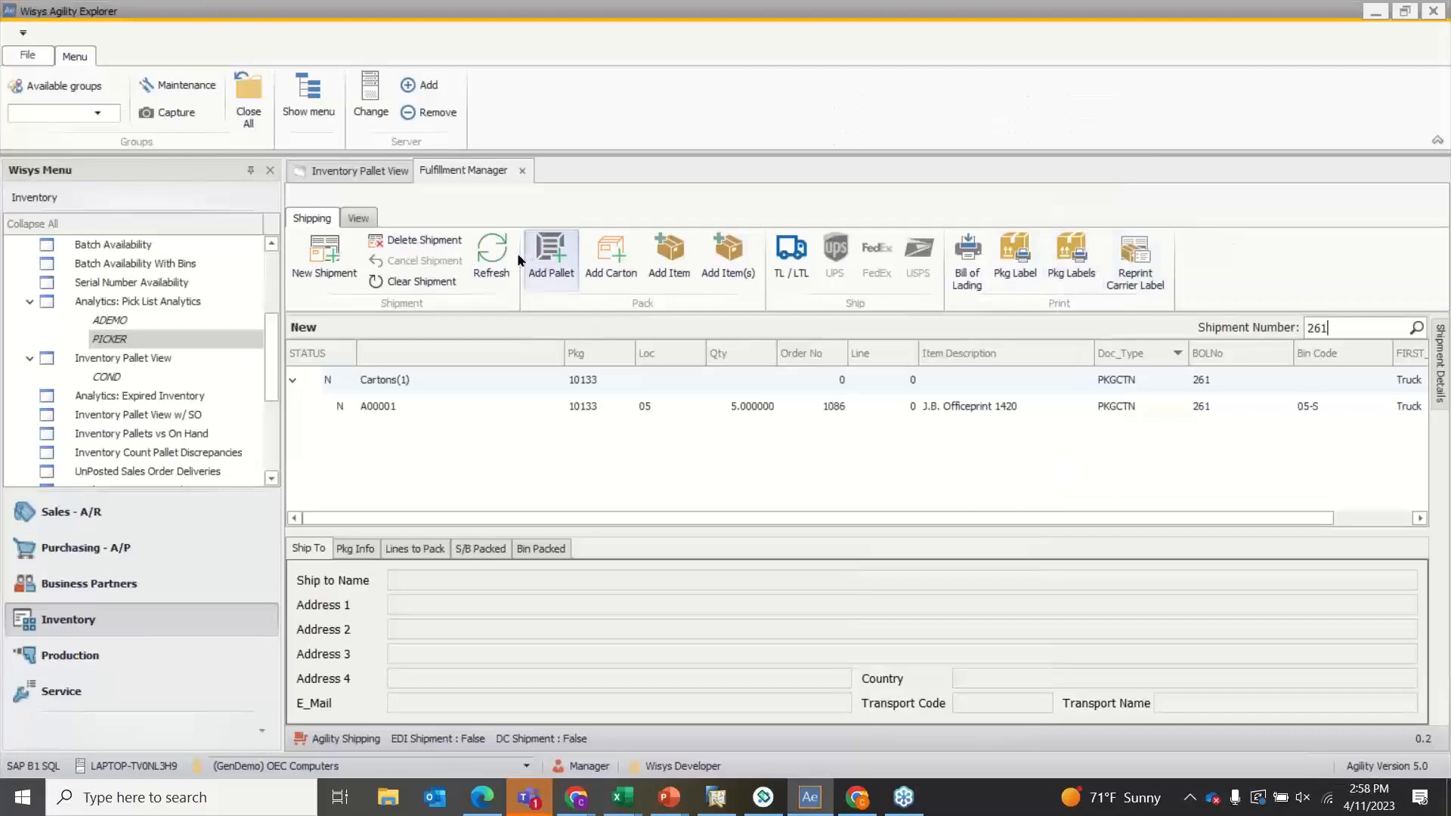
pyautogui.click(492, 257)
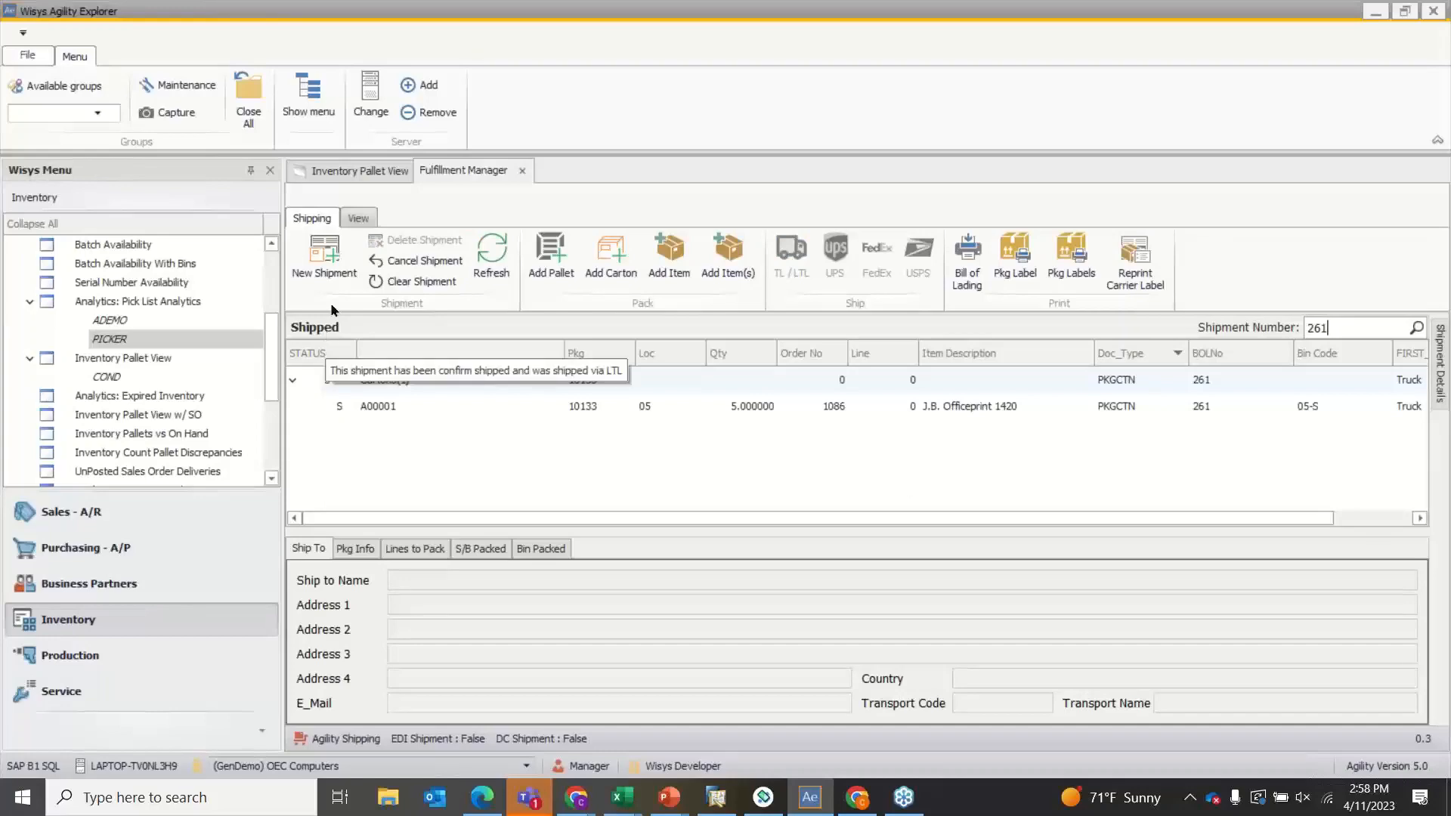
pyautogui.click(352, 177)
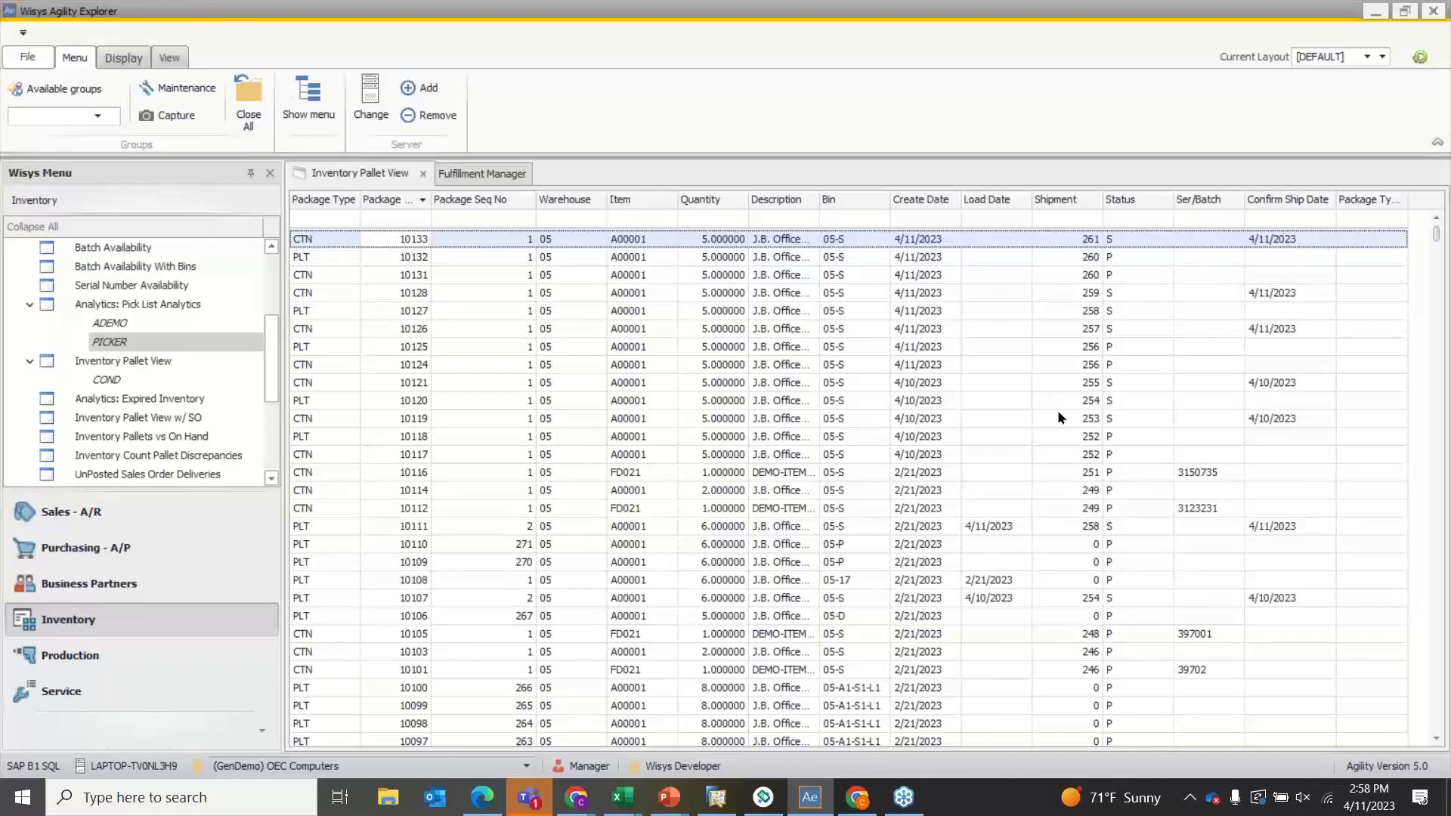
# Refresh sales order 1086 to see it Closed, and check linked delivery 936 for $2,500.00 via the relationship map
pyautogui.click(706, 804)
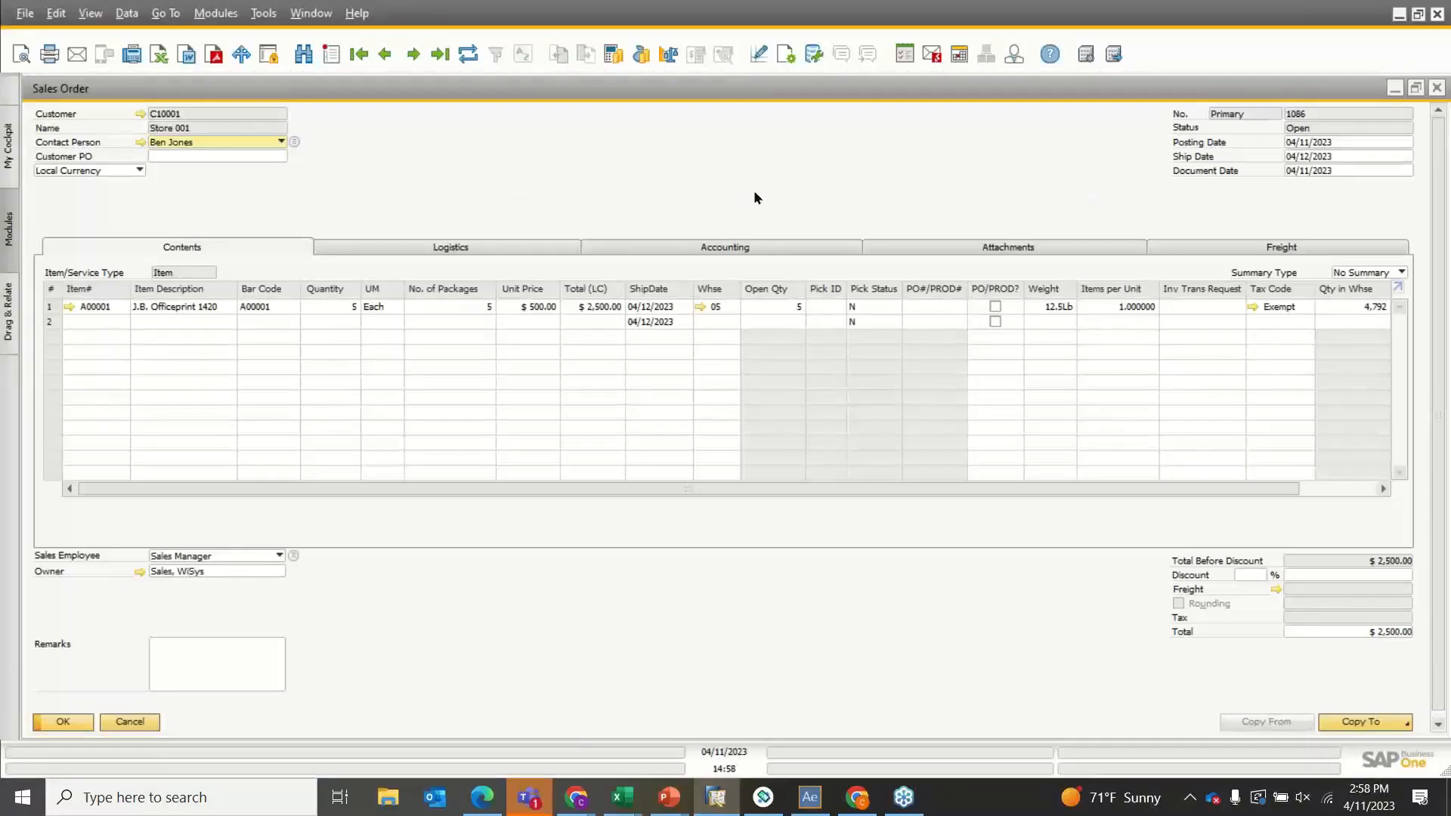
pyautogui.click(467, 51)
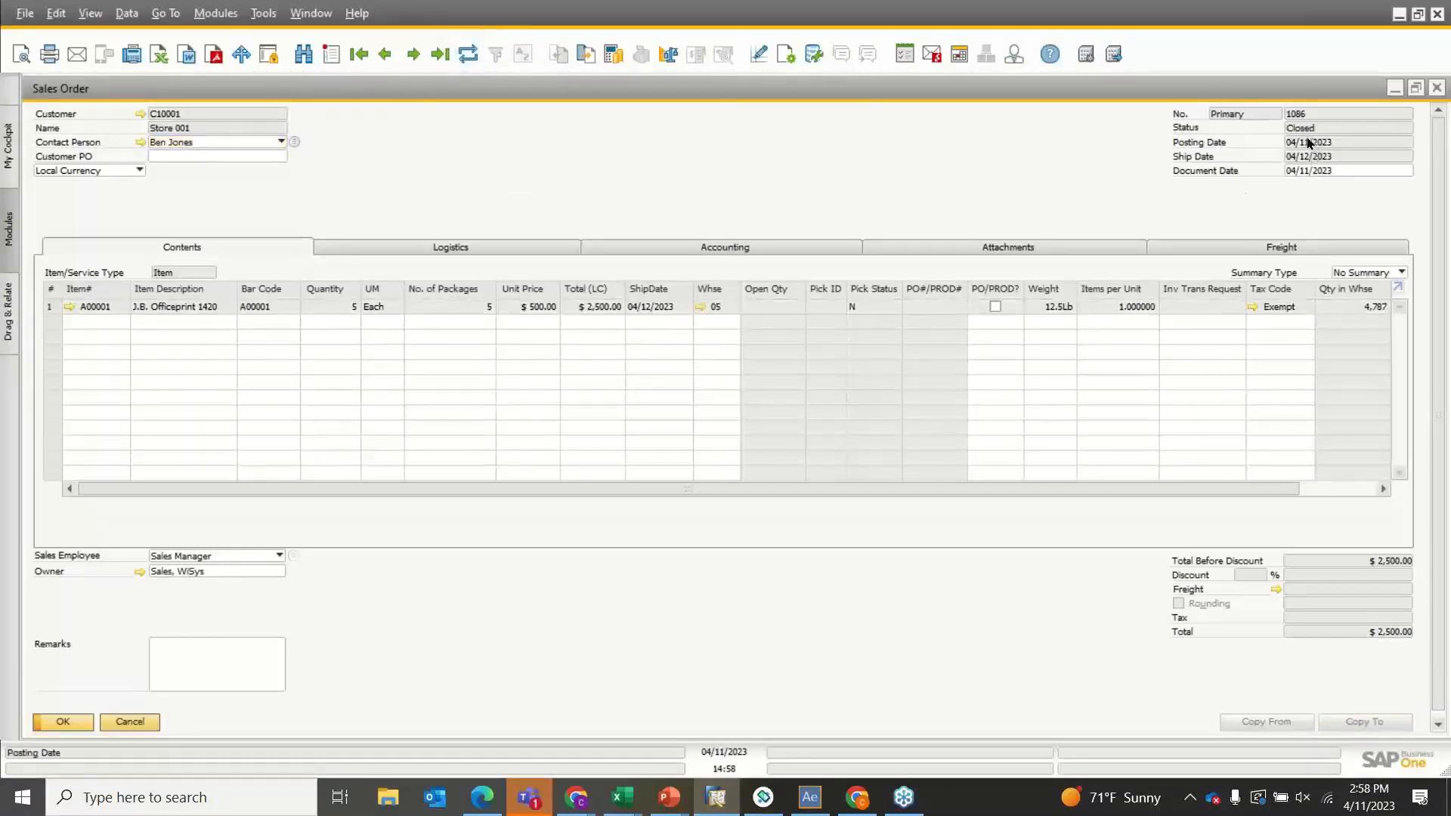
pyautogui.rightClick(628, 614)
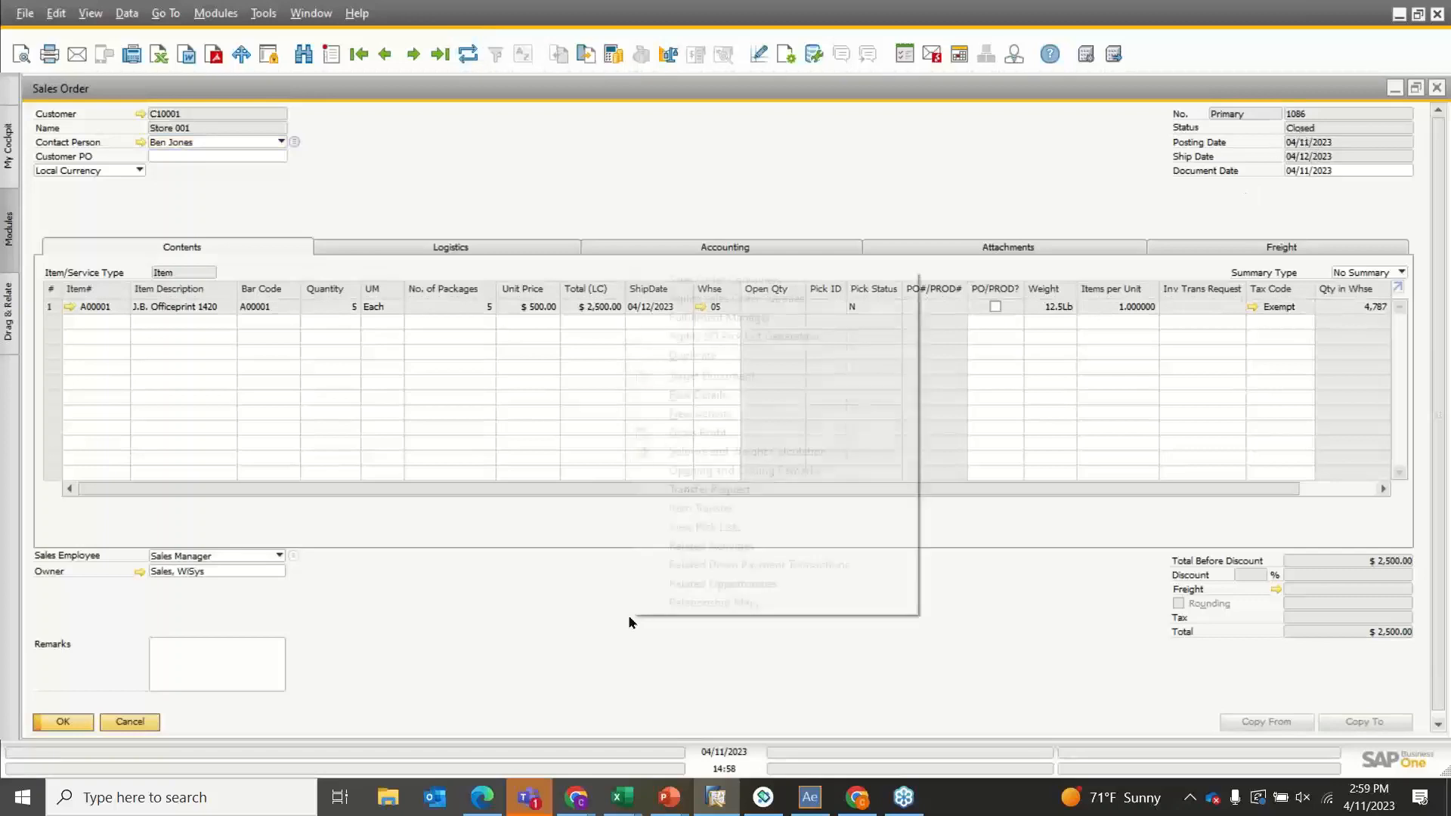
pyautogui.click(722, 604)
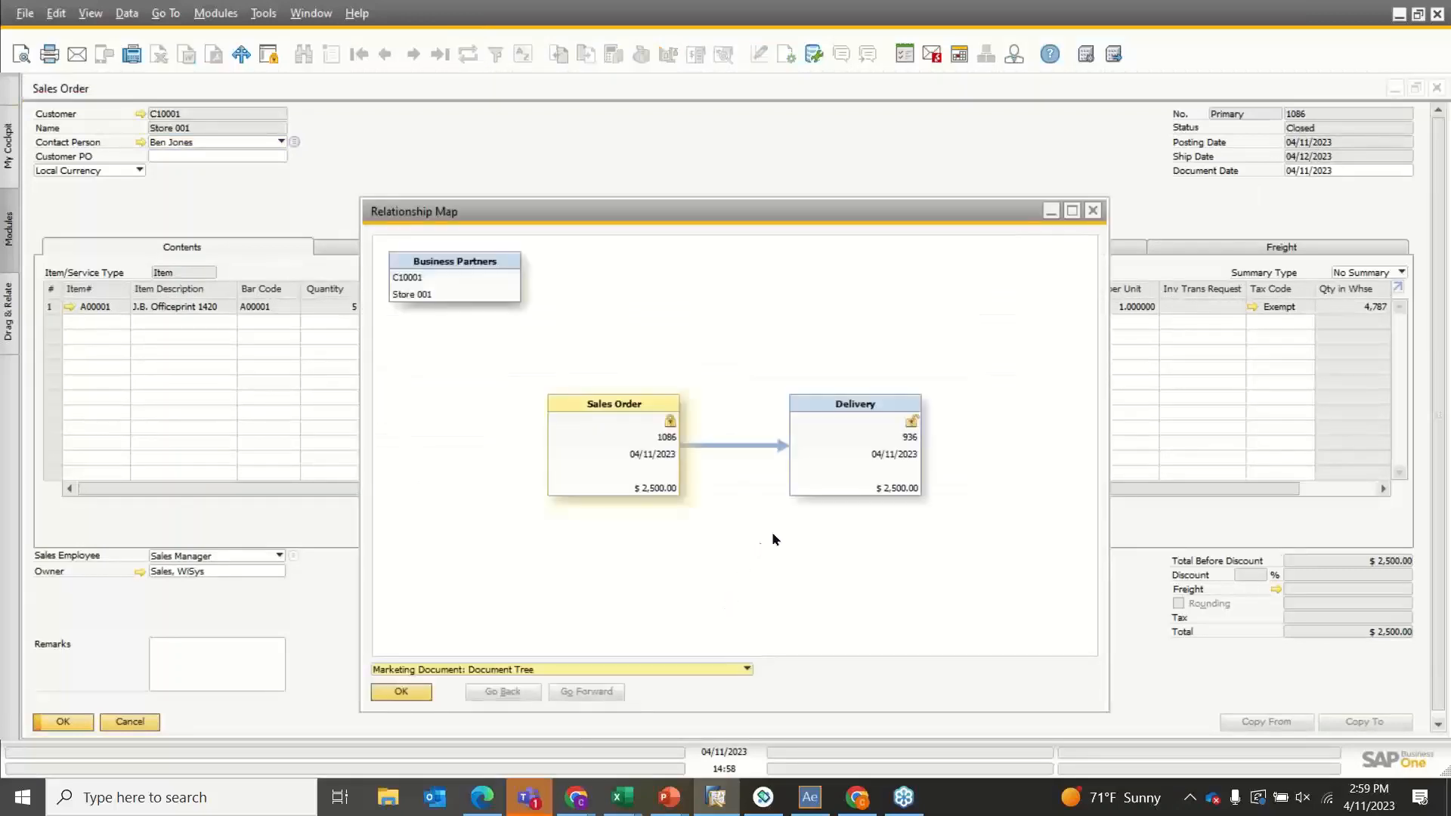
pyautogui.click(844, 454)
pyautogui.doubleClick(846, 457)
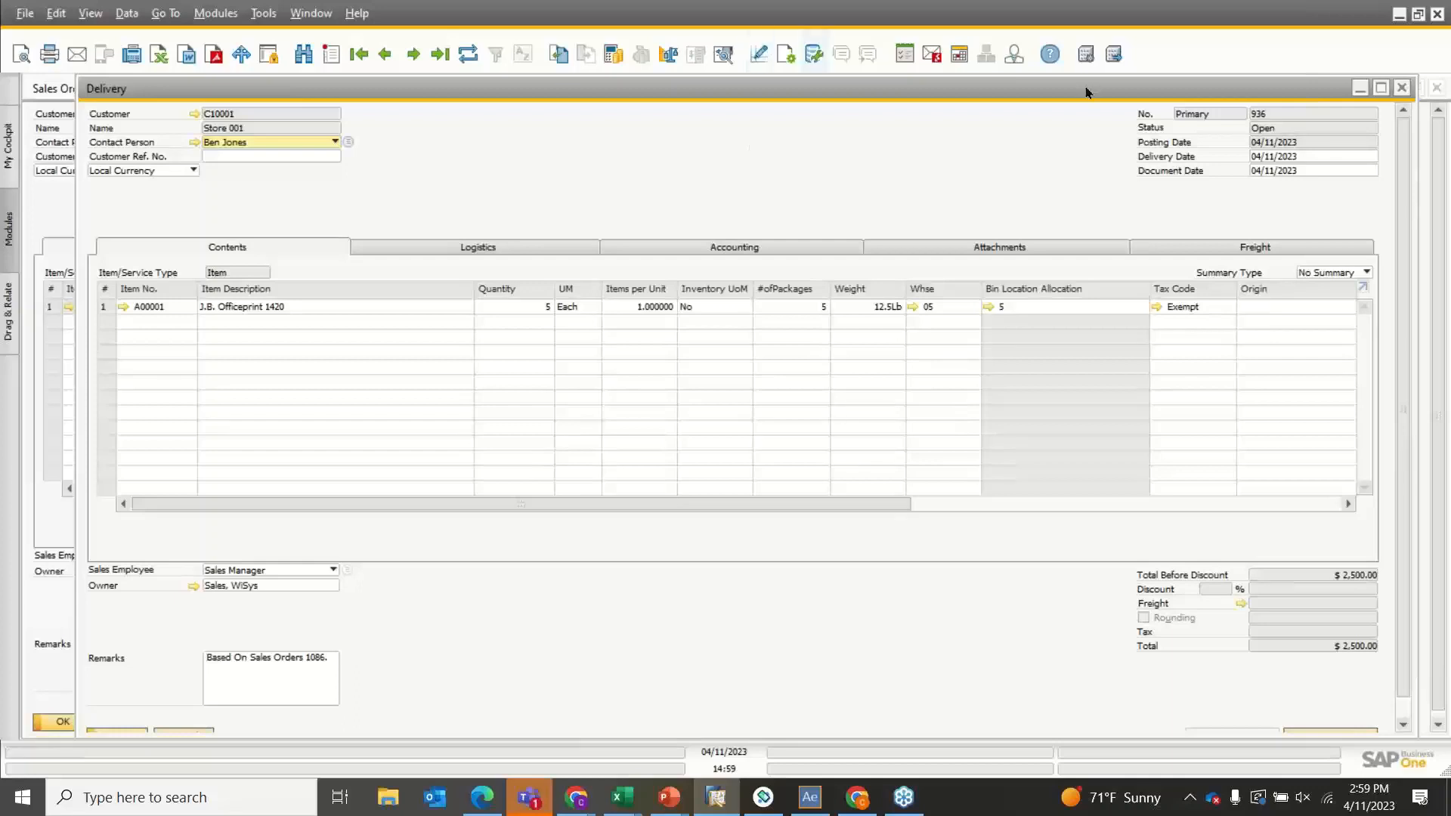
pyautogui.click(1401, 88)
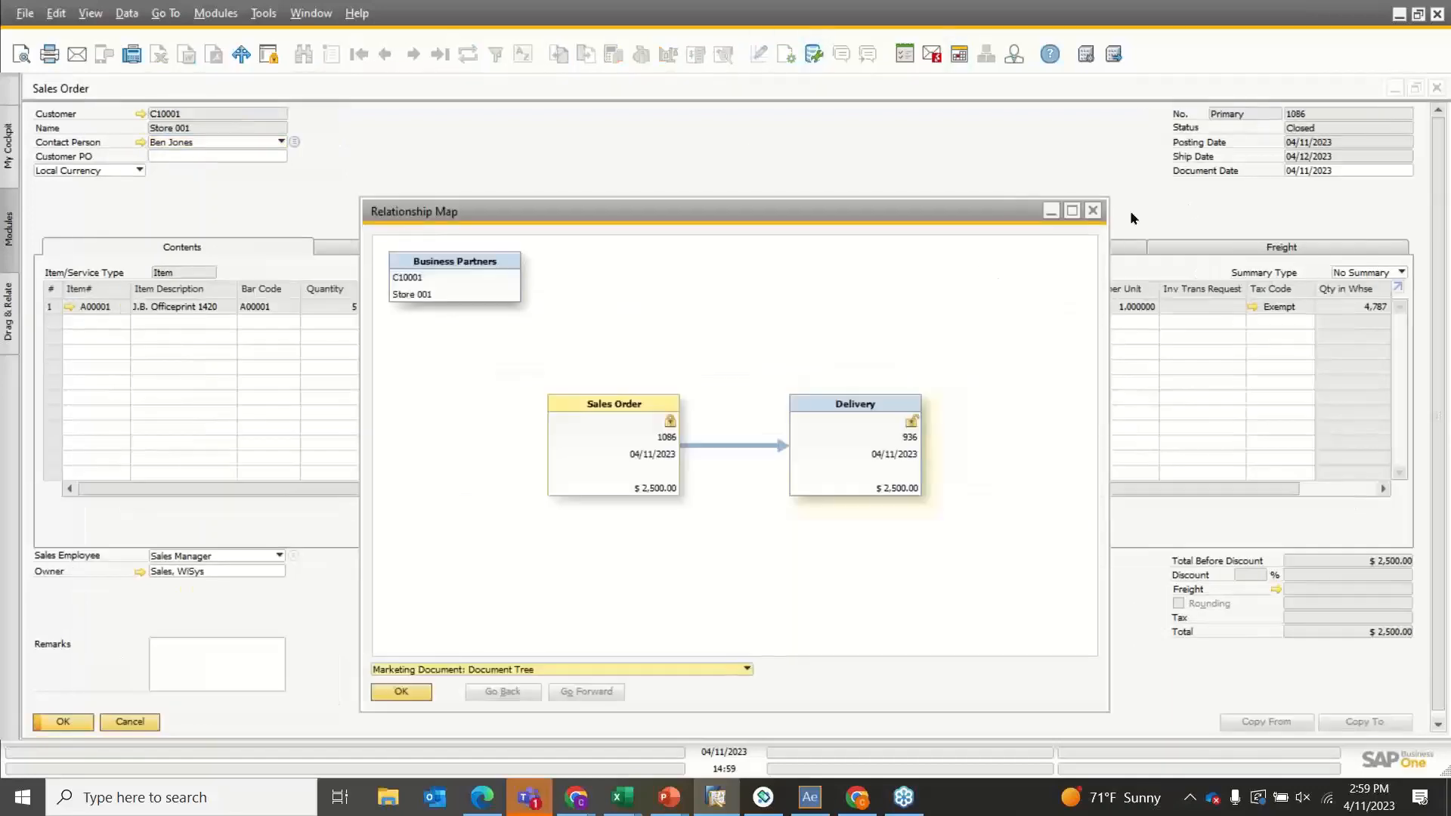
pyautogui.click(1092, 210)
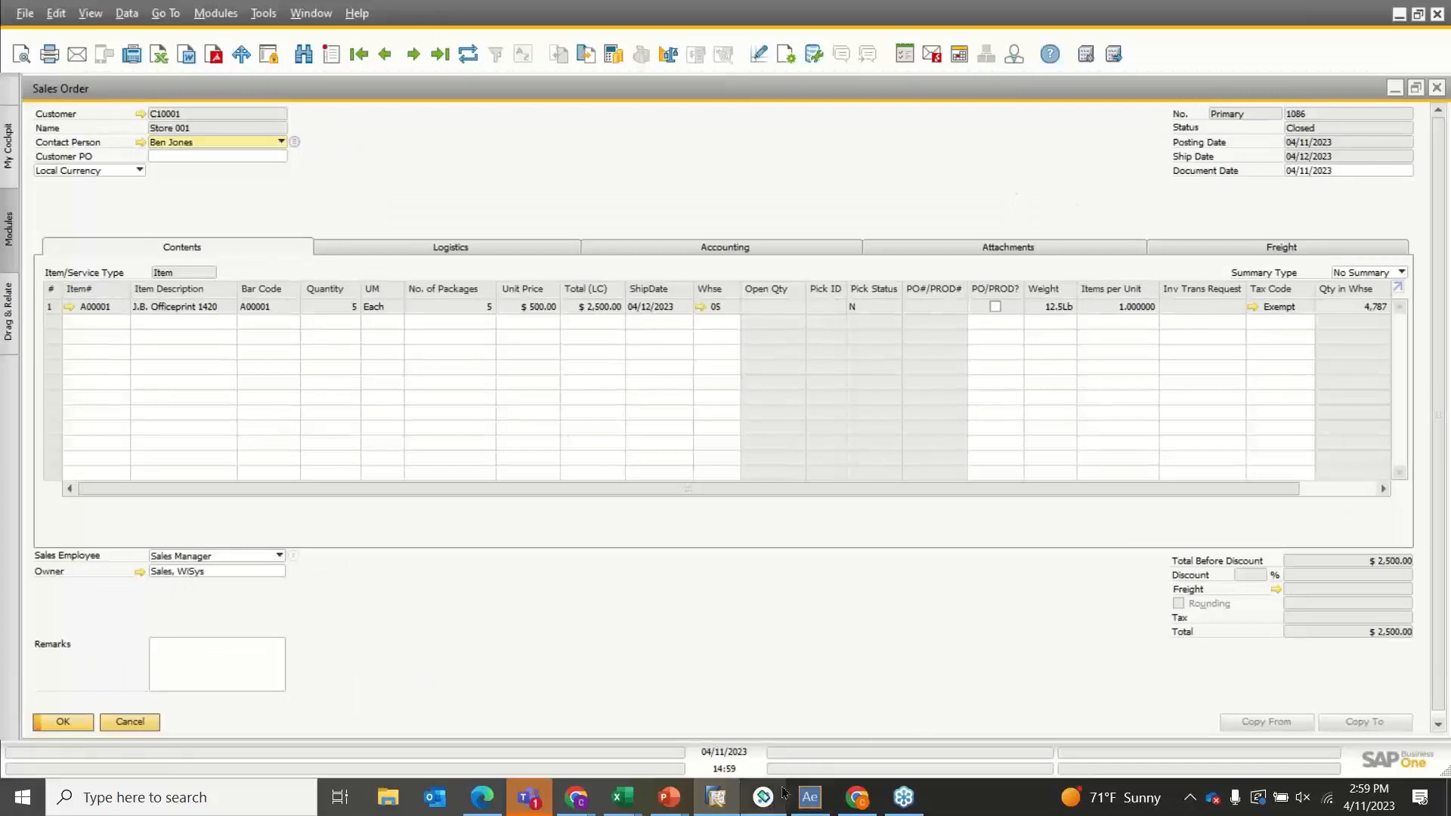
# Move to sales order 1087 and bring up the Pack Pallets screen under the Pallets category
pyautogui.click(413, 53)
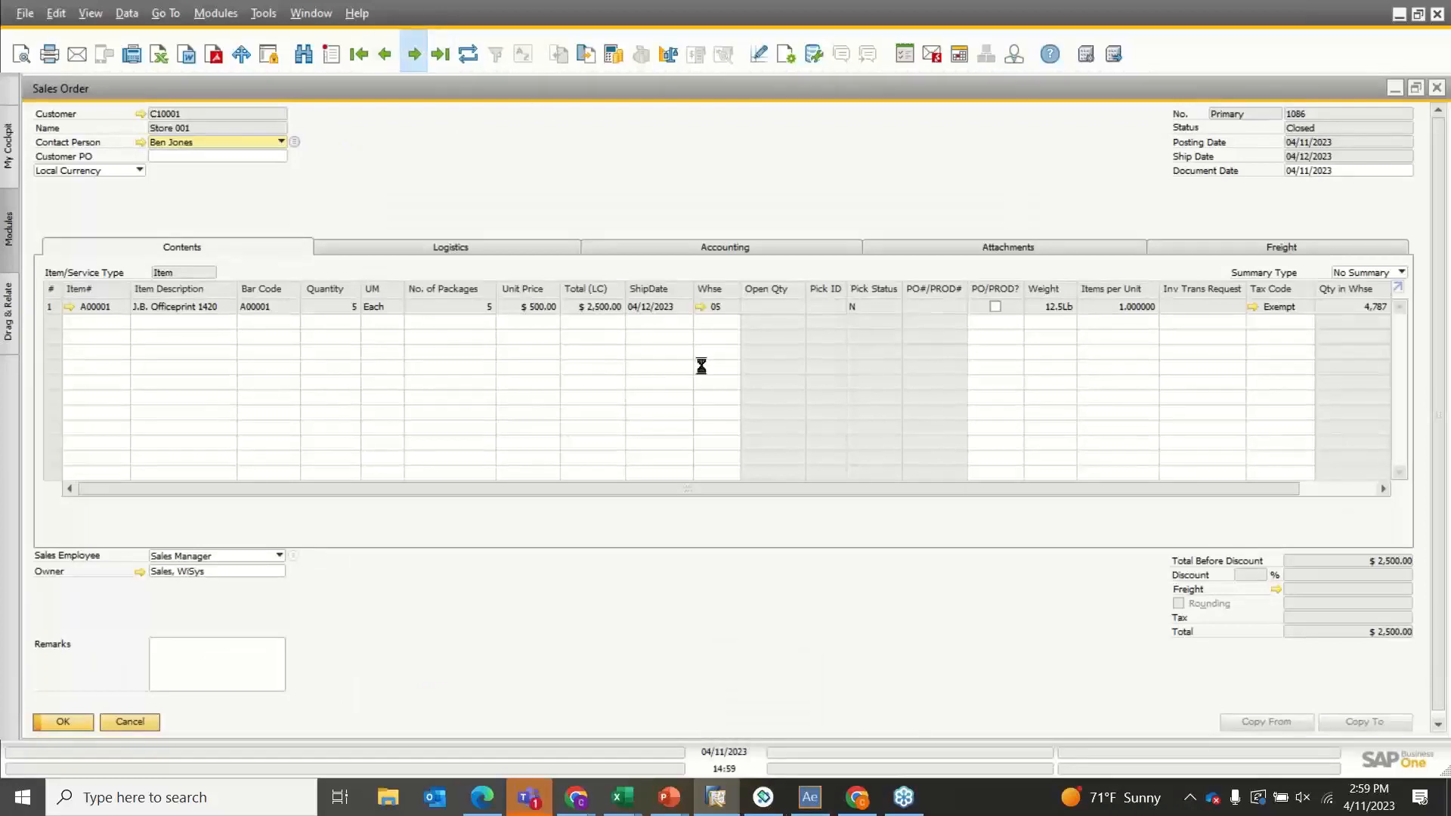
pyautogui.click(780, 809)
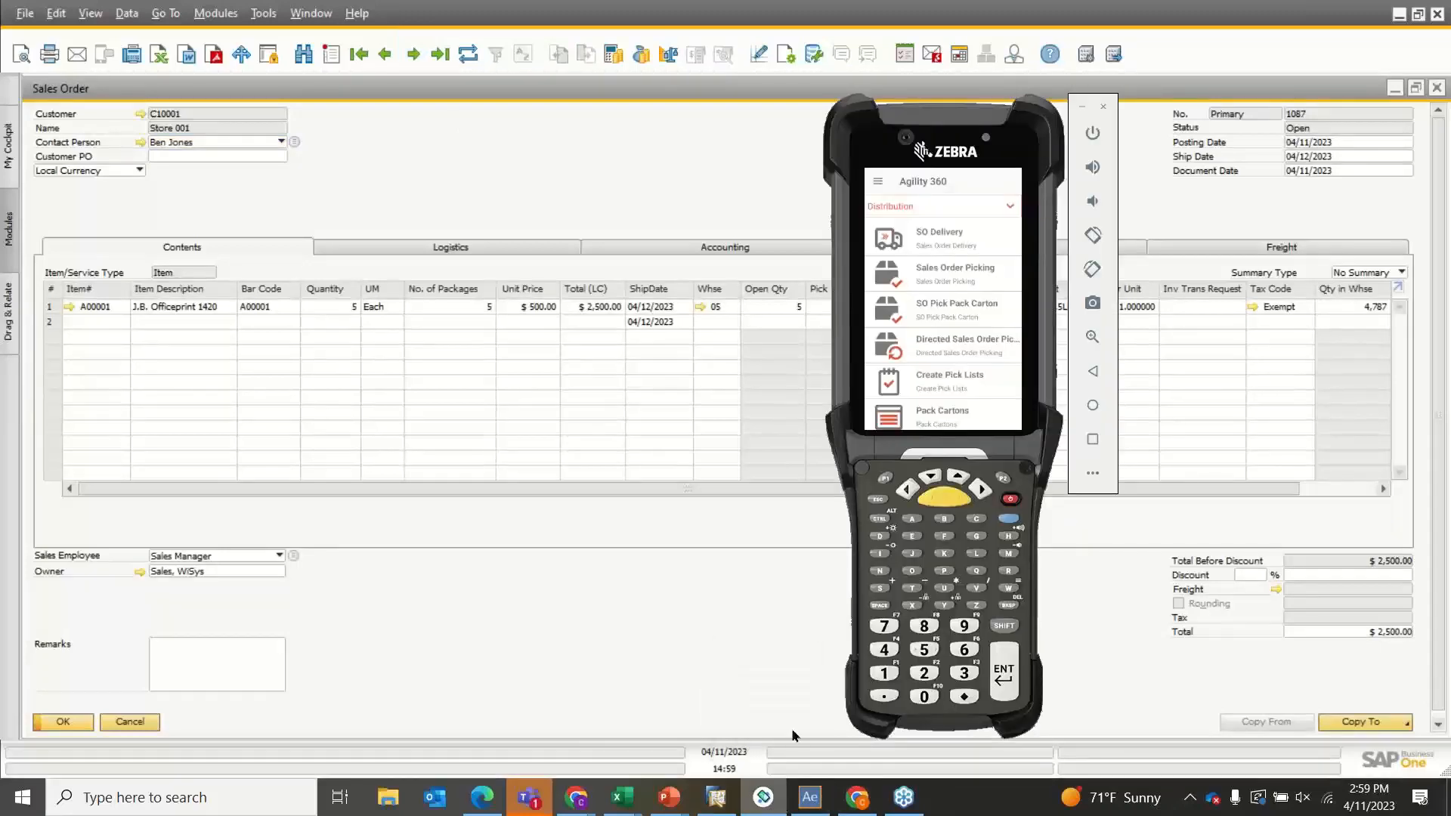
pyautogui.click(904, 211)
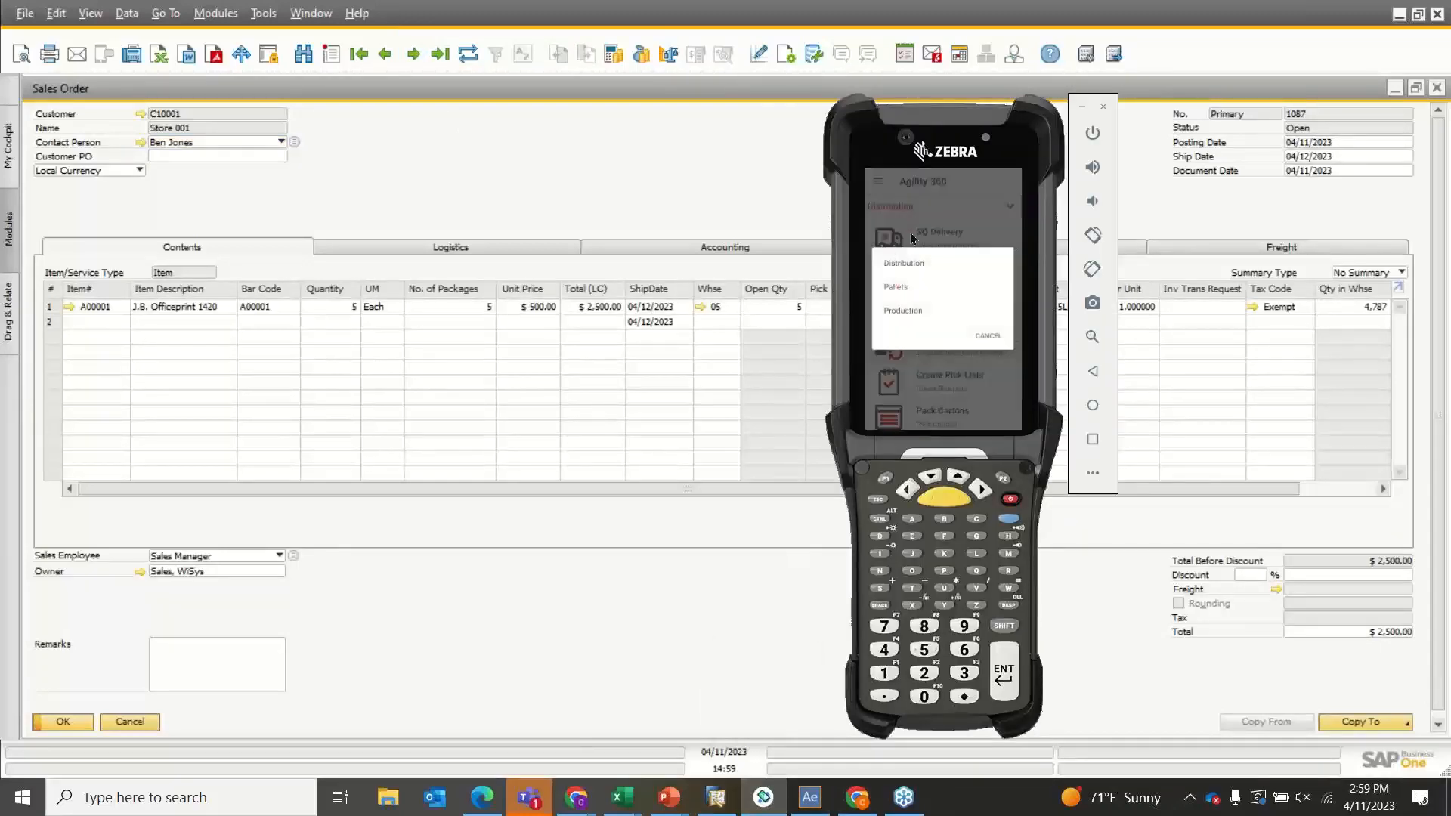
pyautogui.click(907, 287)
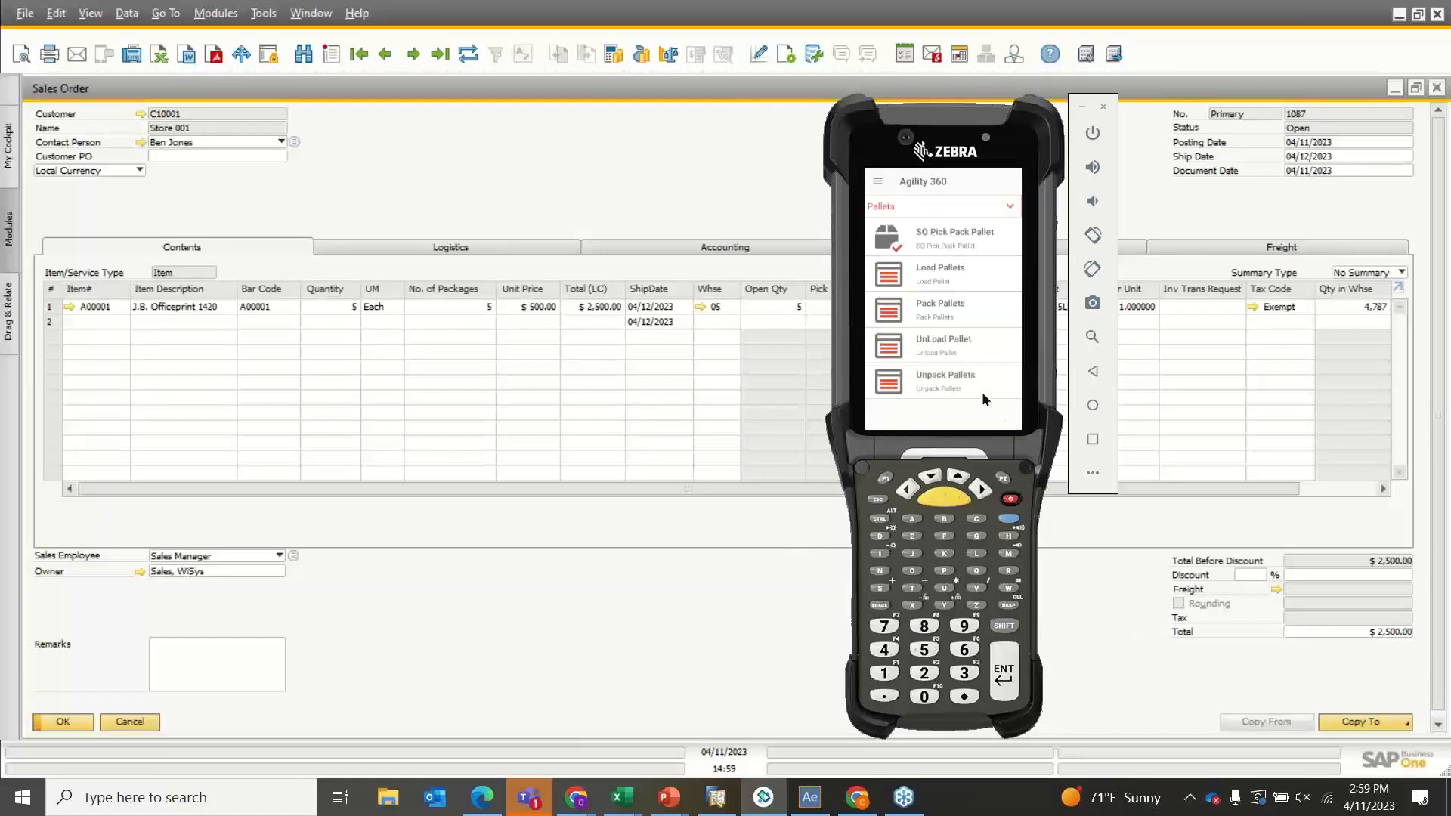
pyautogui.click(944, 317)
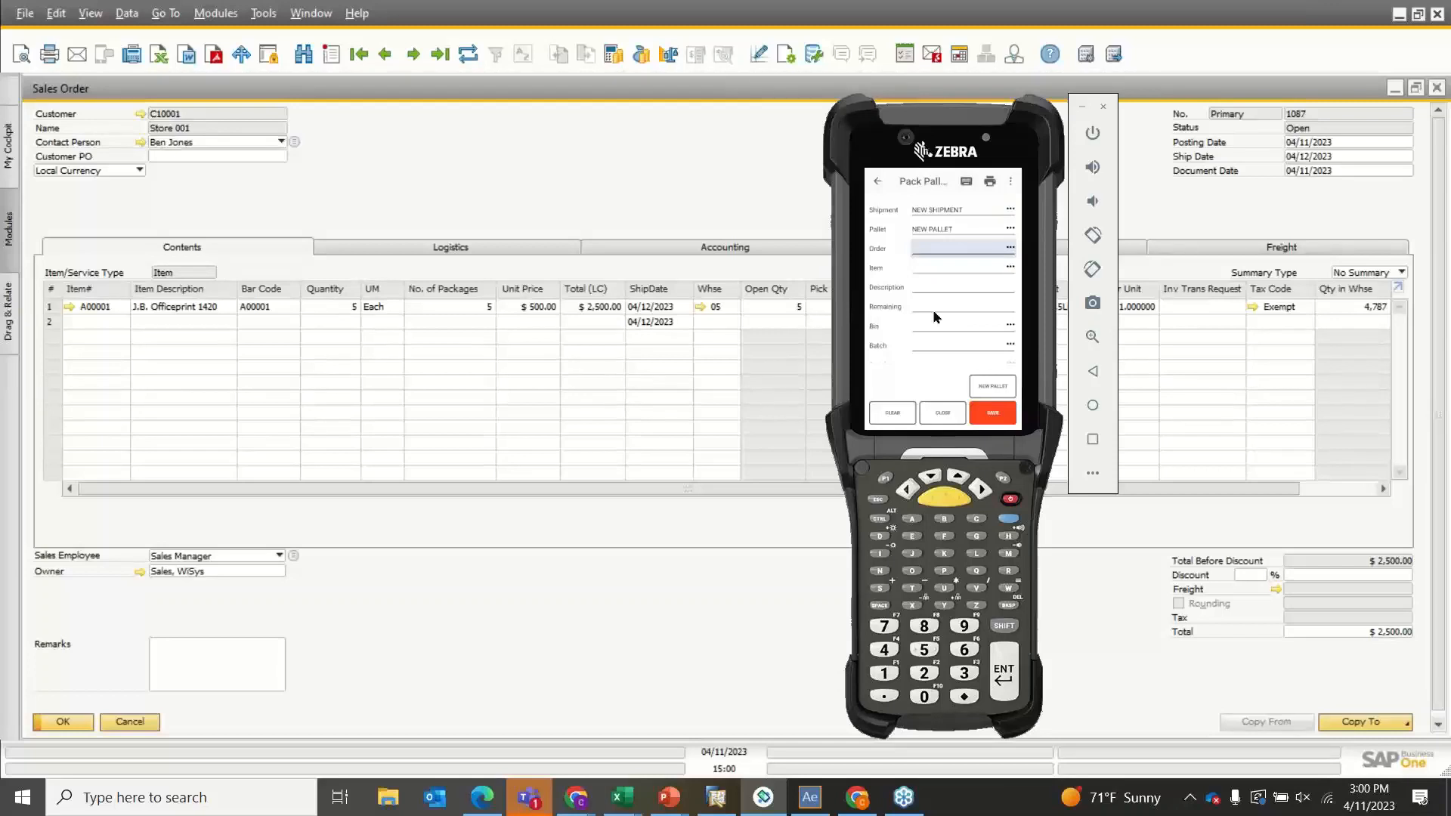
# Pack 5 of A00001 for order 1087 from bin 05-A1-S1-L1 onto pallet 10134, skipping label printing
pyautogui.write('1087')
pyautogui.press('Return')
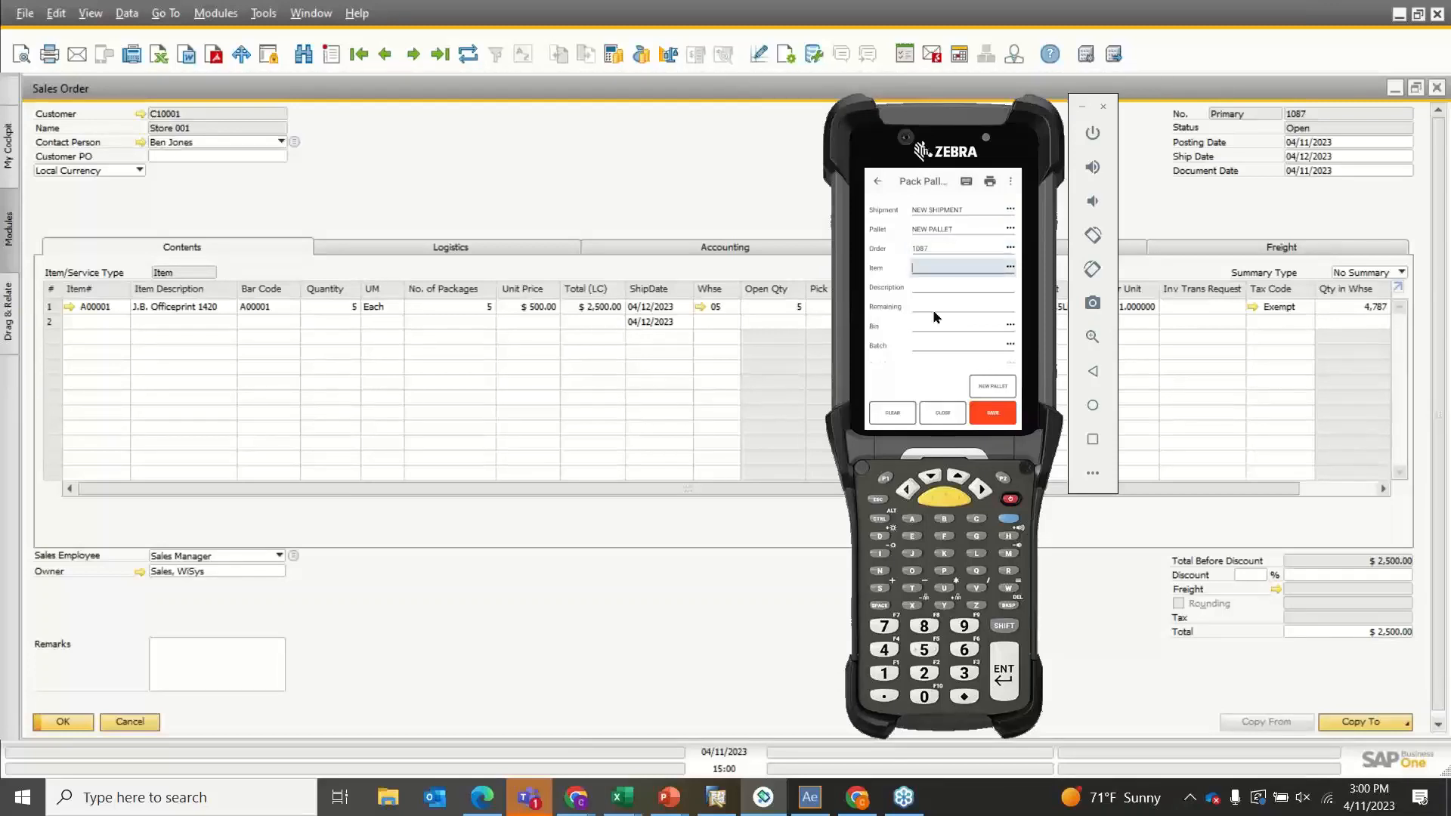
pyautogui.press('Return')
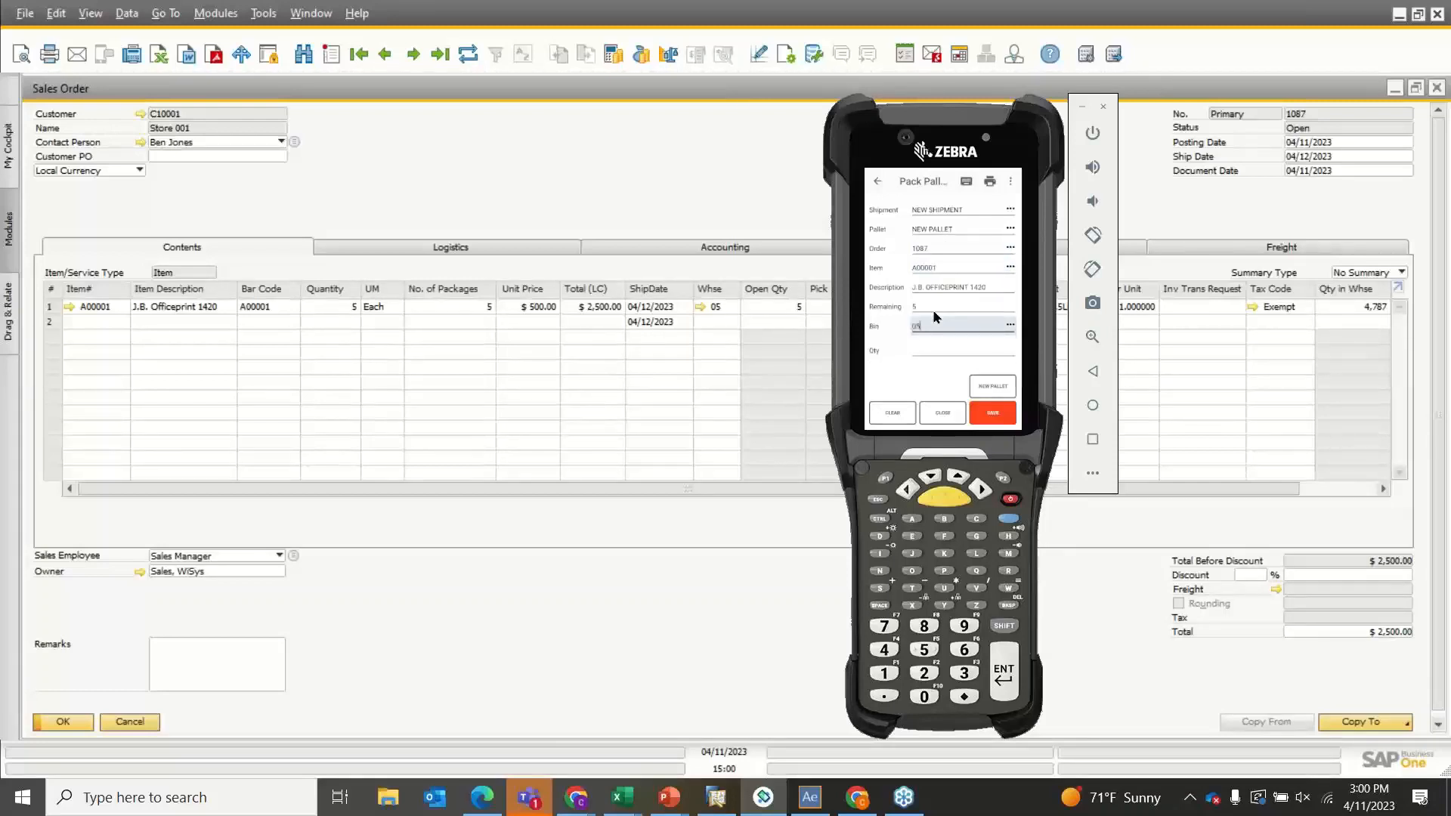
pyautogui.write('05-A1-S1-L1')
pyautogui.press('Return')
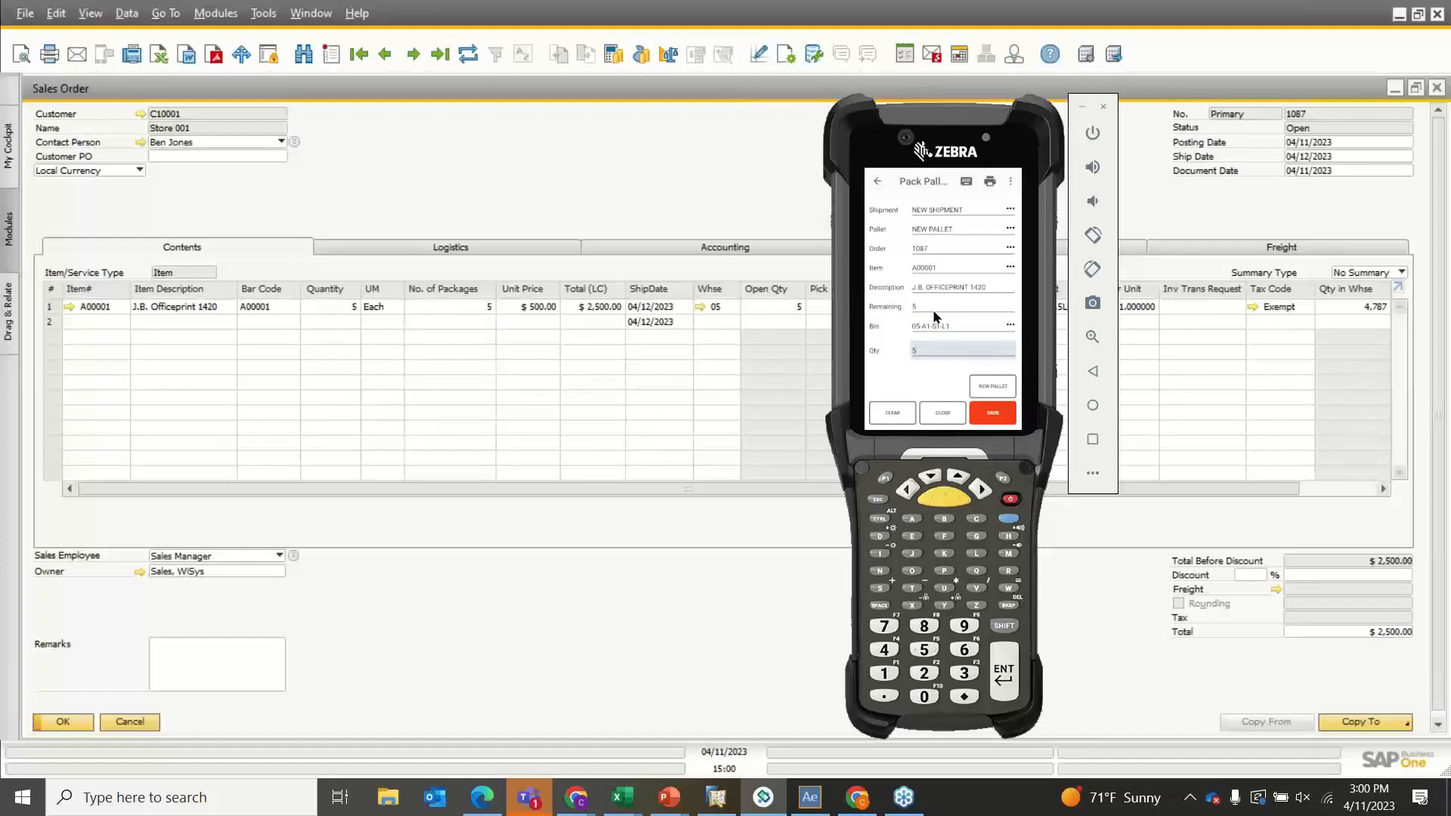
pyautogui.press('Return')
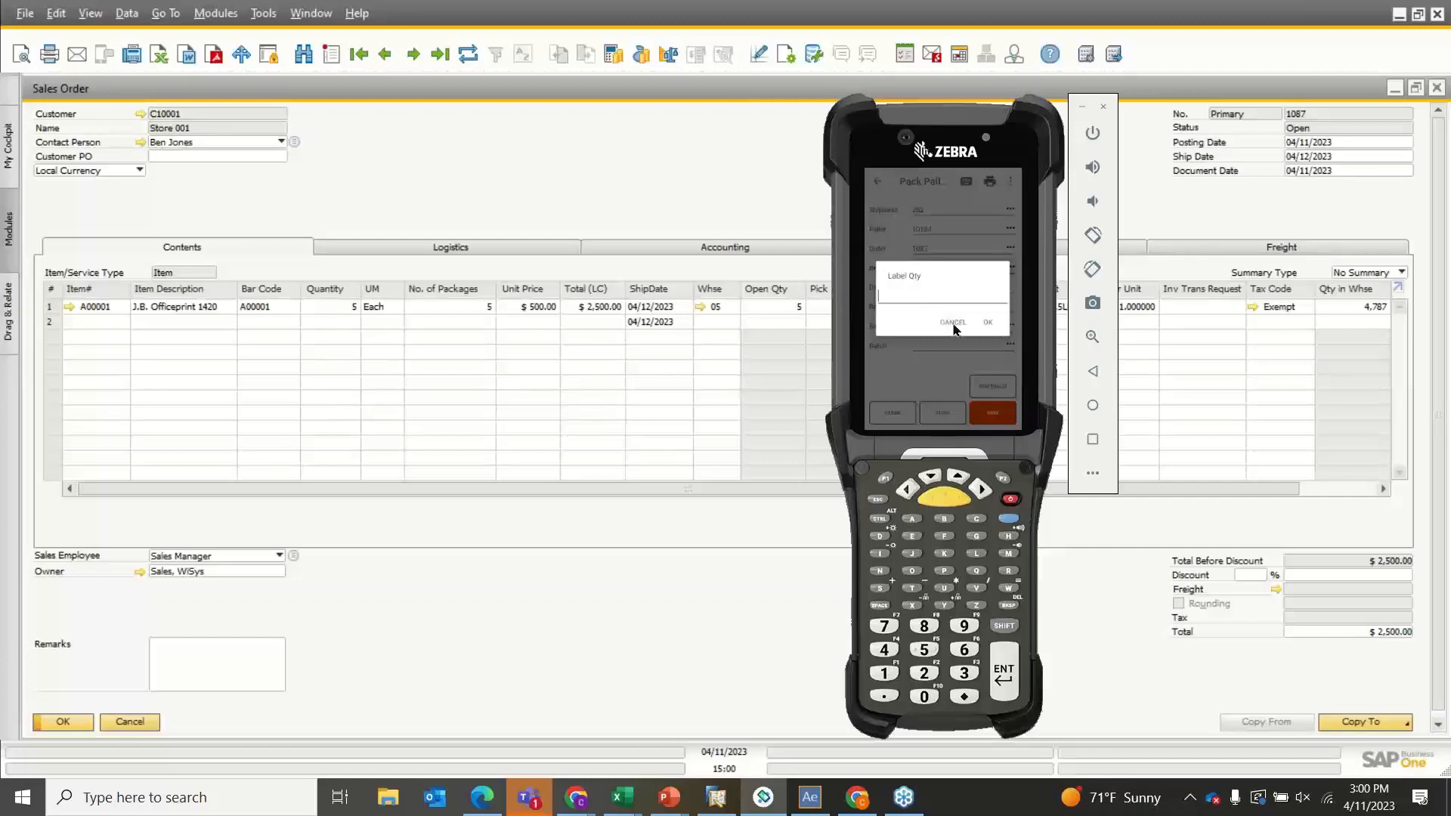
pyautogui.click(953, 325)
pyautogui.click(961, 414)
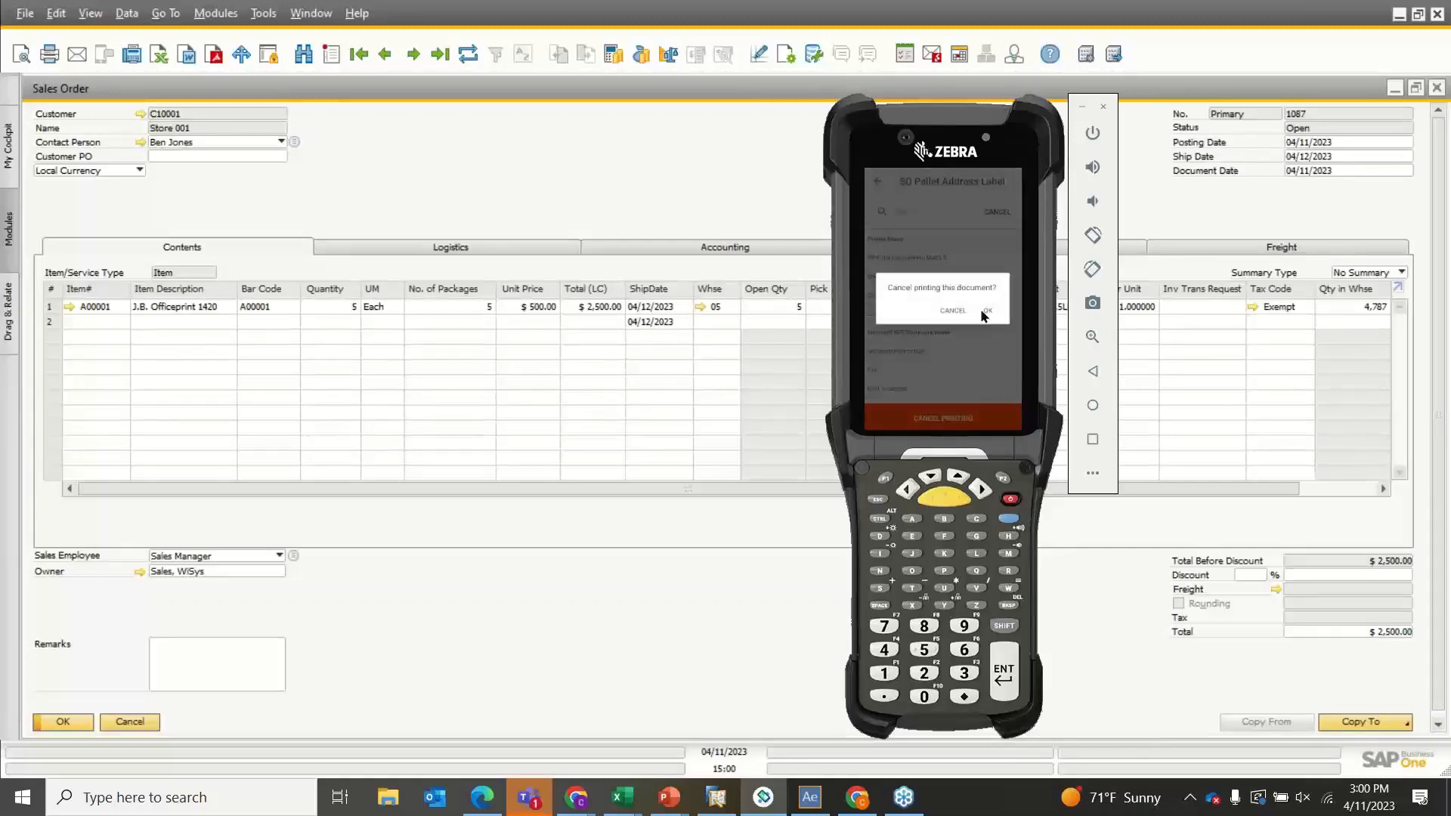
pyautogui.click(986, 311)
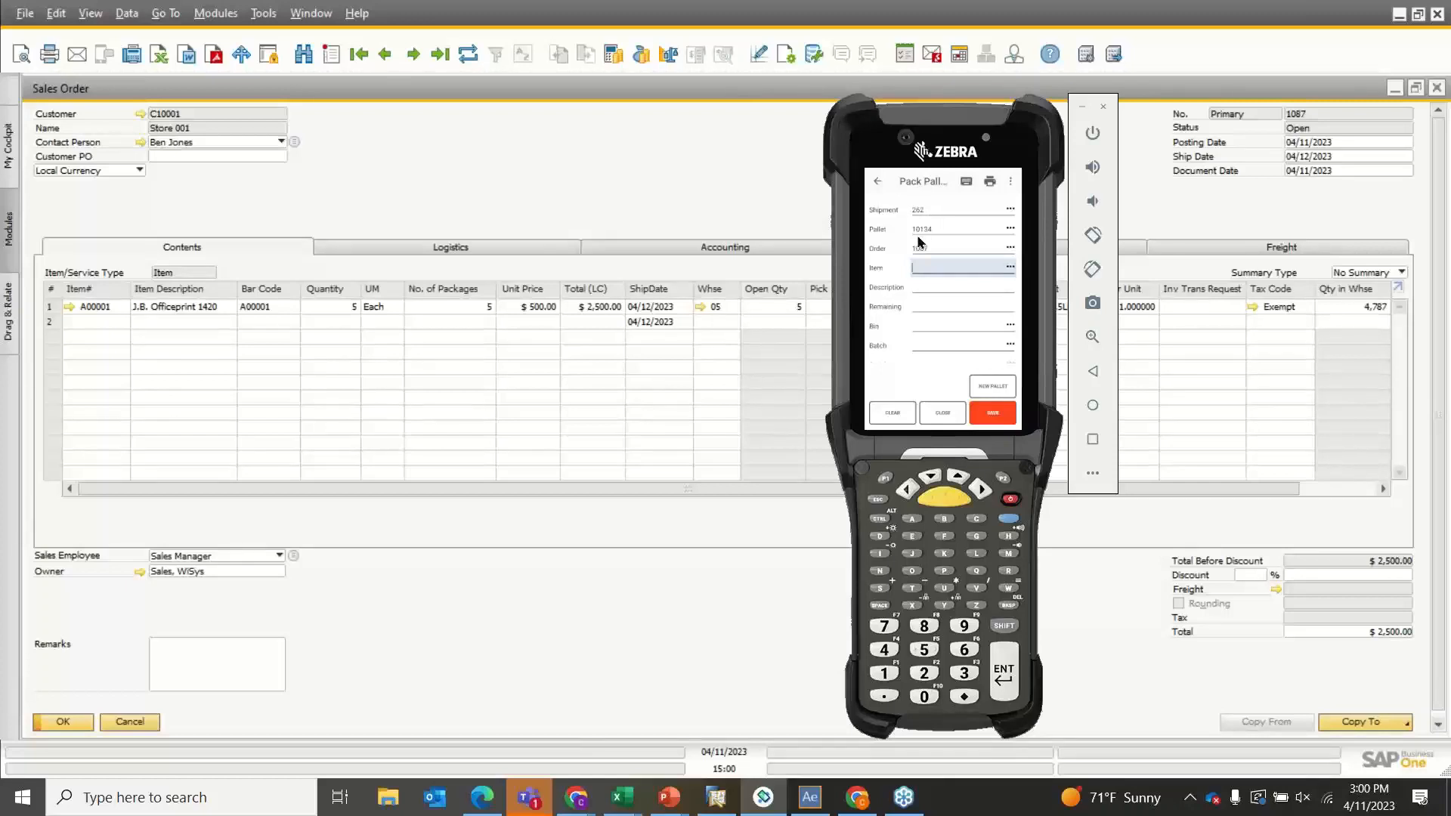
# Refresh the SAP sales order and reload the Agility pallet list to show pallet 10134
pyautogui.click(699, 142)
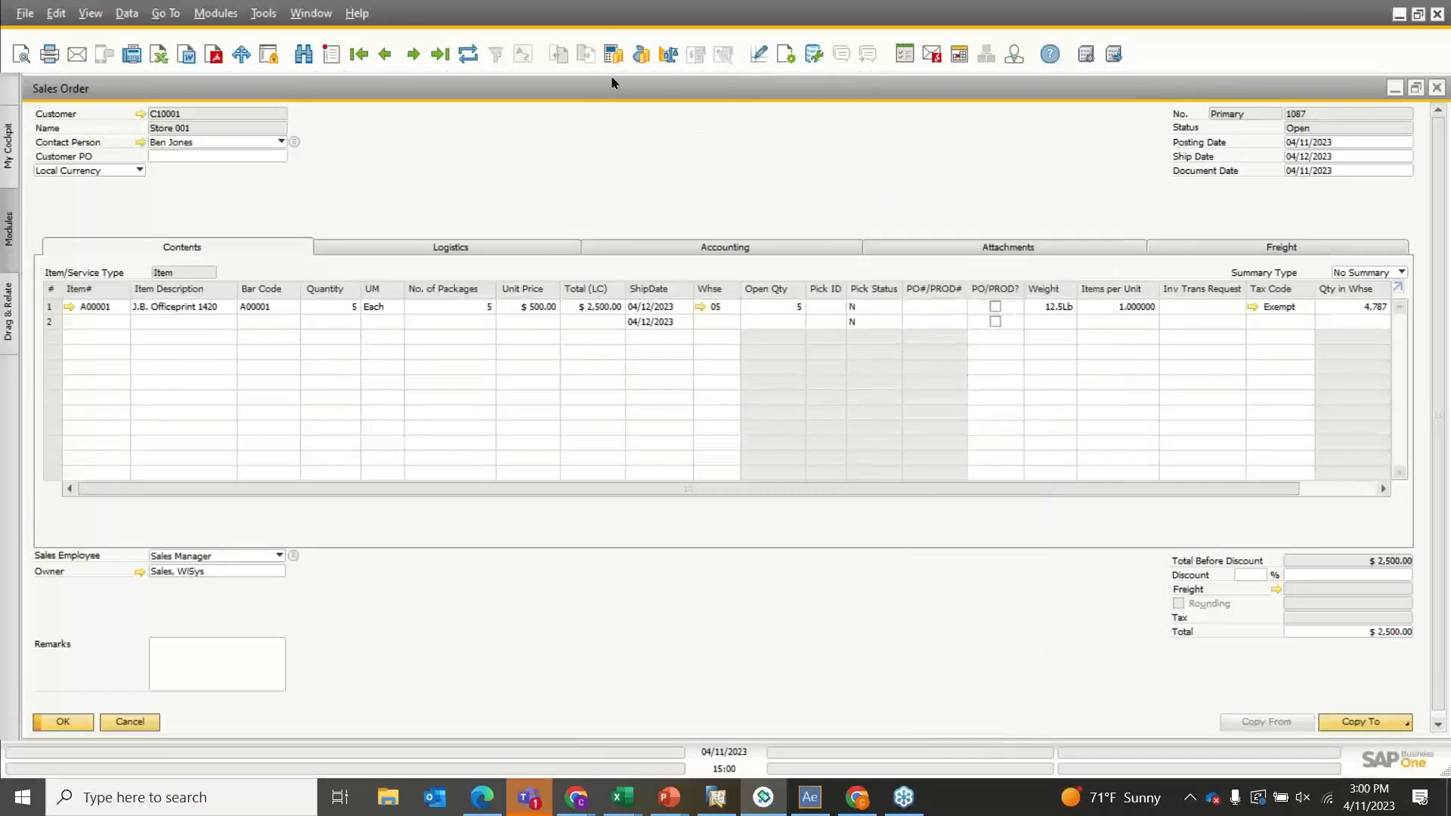
pyautogui.click(481, 70)
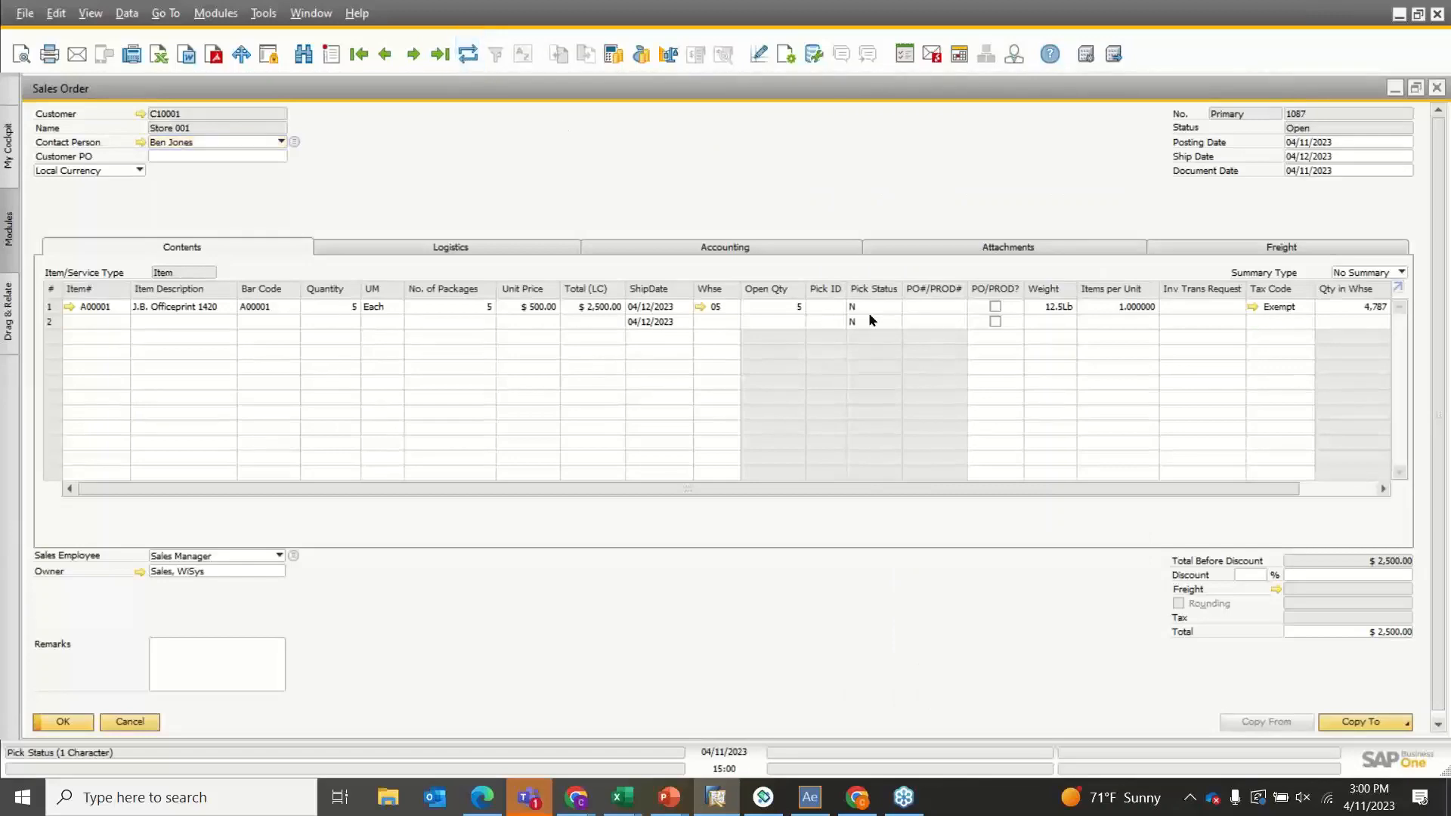
pyautogui.click(809, 798)
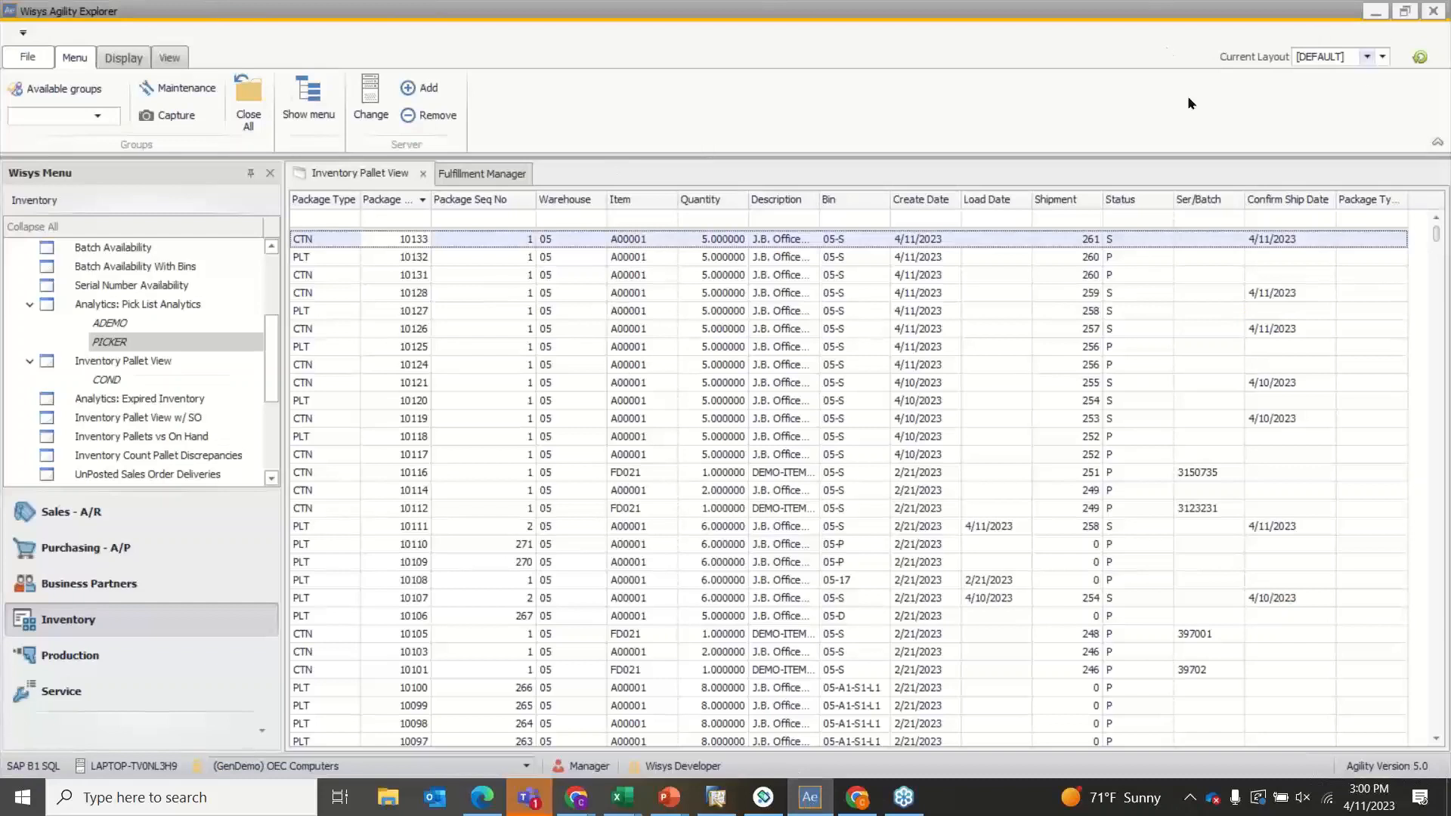
pyautogui.click(1420, 58)
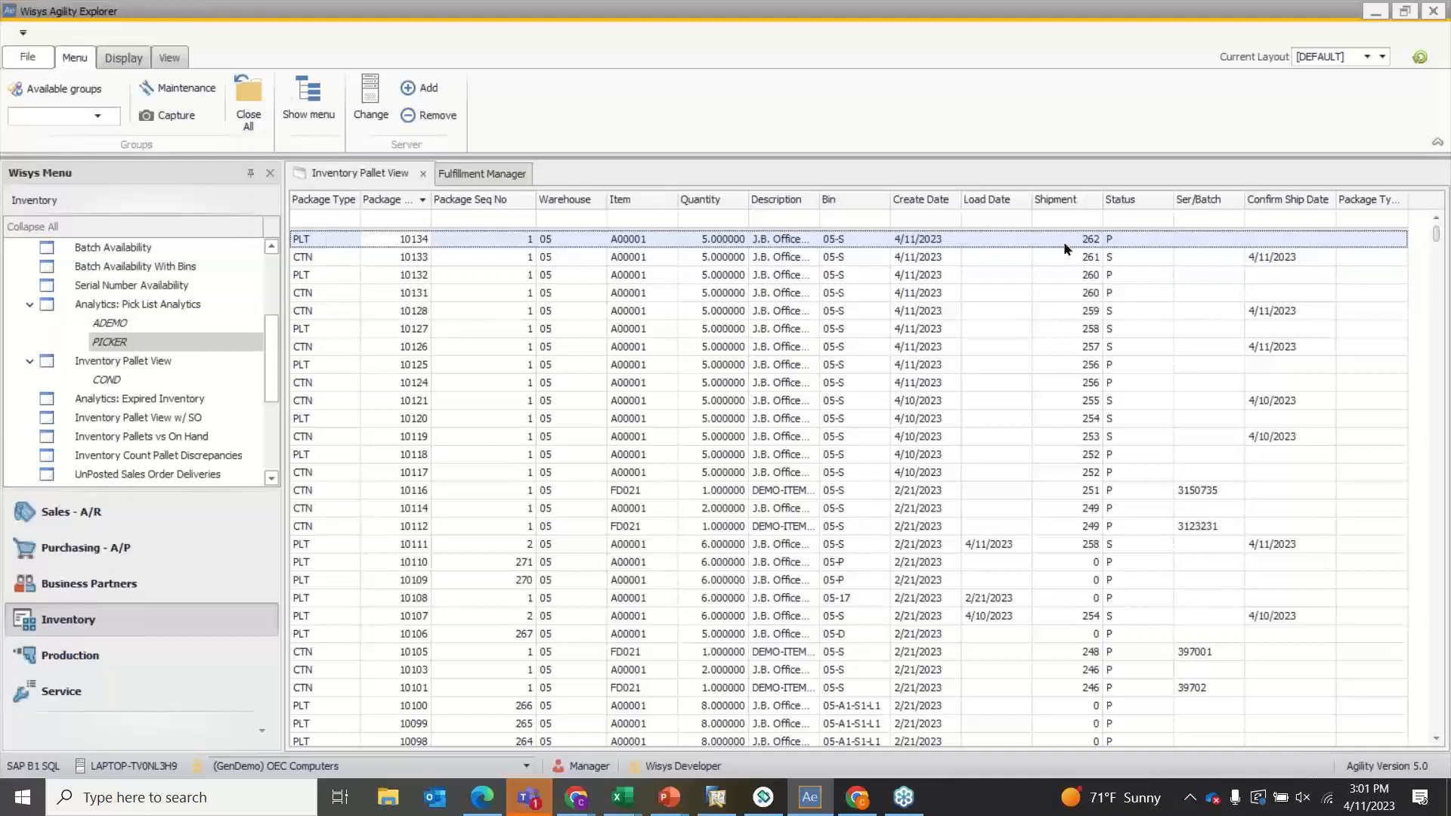
# Load shipment 262 in the Fulfillment Manager and return to the SAP sales order
pyautogui.click(505, 177)
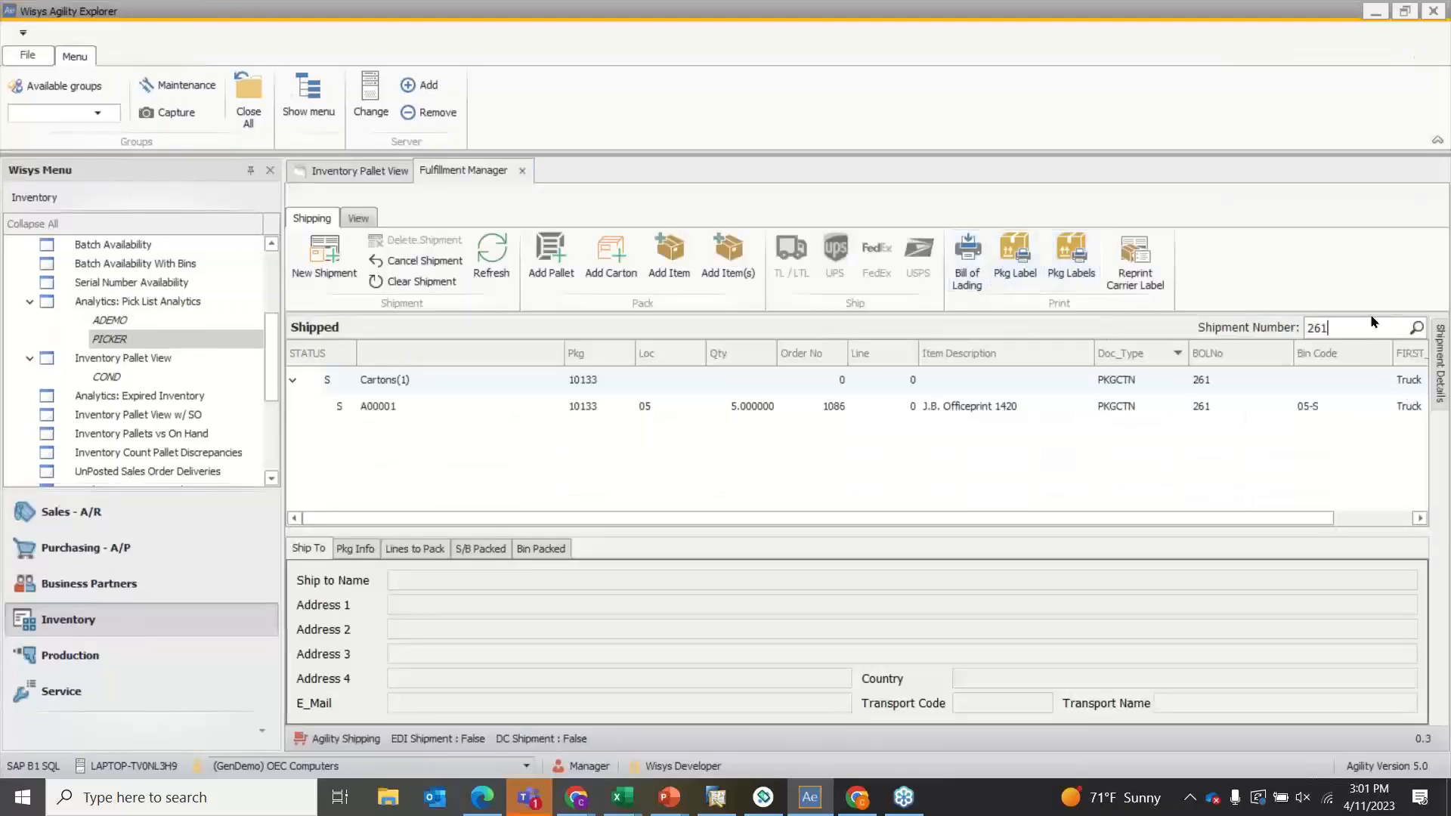
pyautogui.click(1374, 325)
pyautogui.press('BackSpace')
pyautogui.write('2')
pyautogui.press('Return')
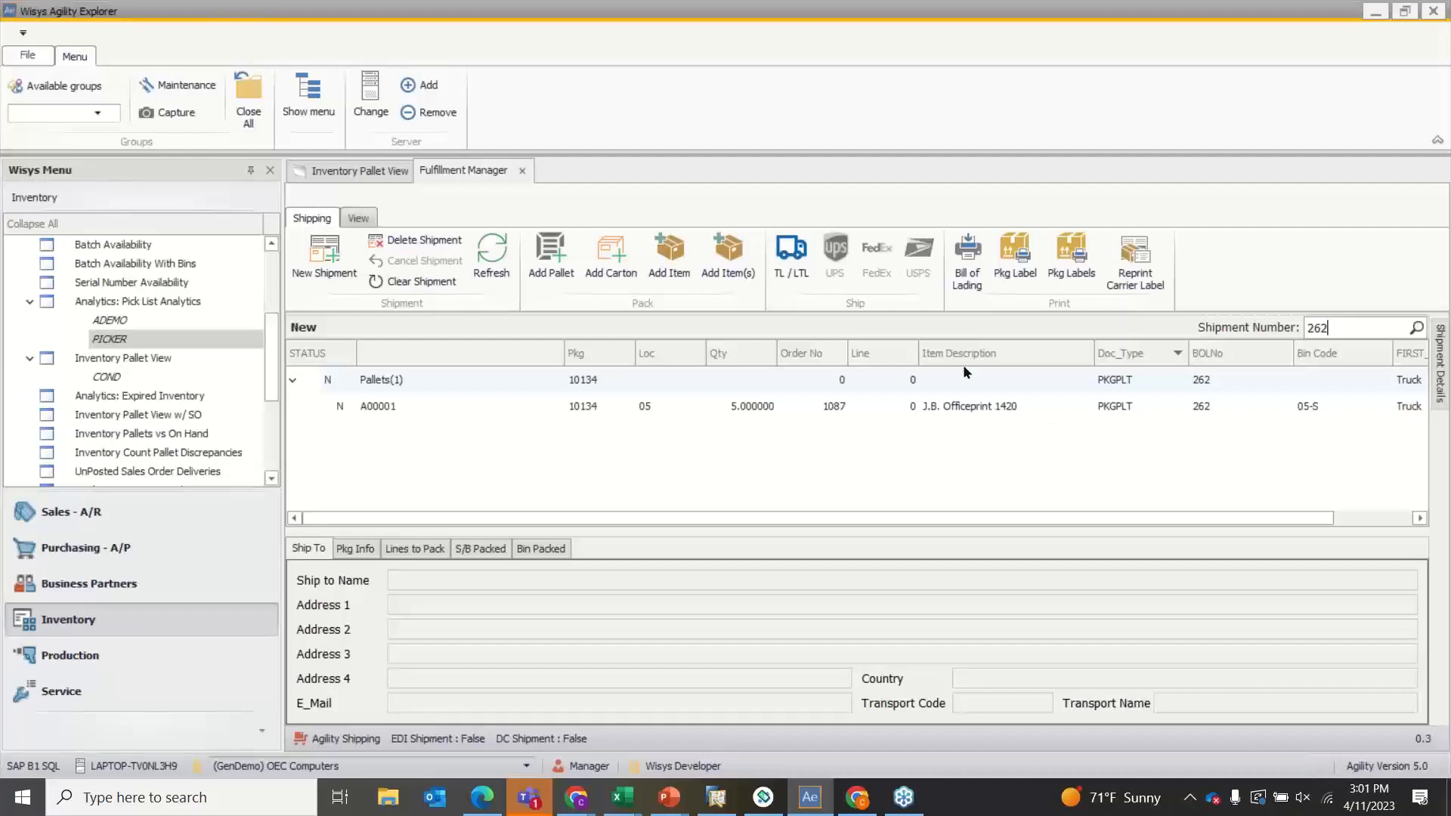
pyautogui.click(716, 797)
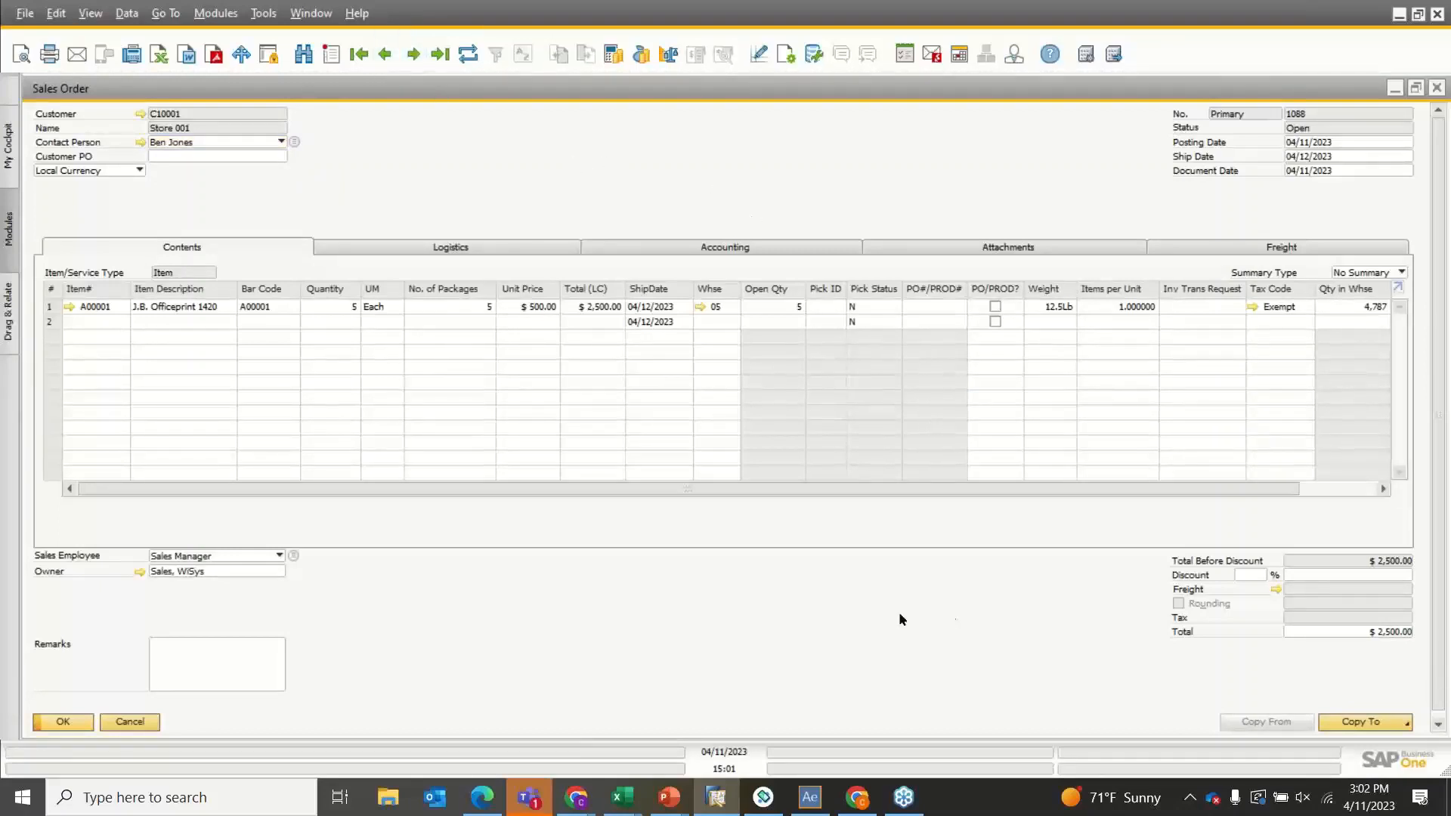
# Bring up the Load Pallets screen on the handheld emulator, checking shipment 262 in Agility Explorer
pyautogui.click(763, 797)
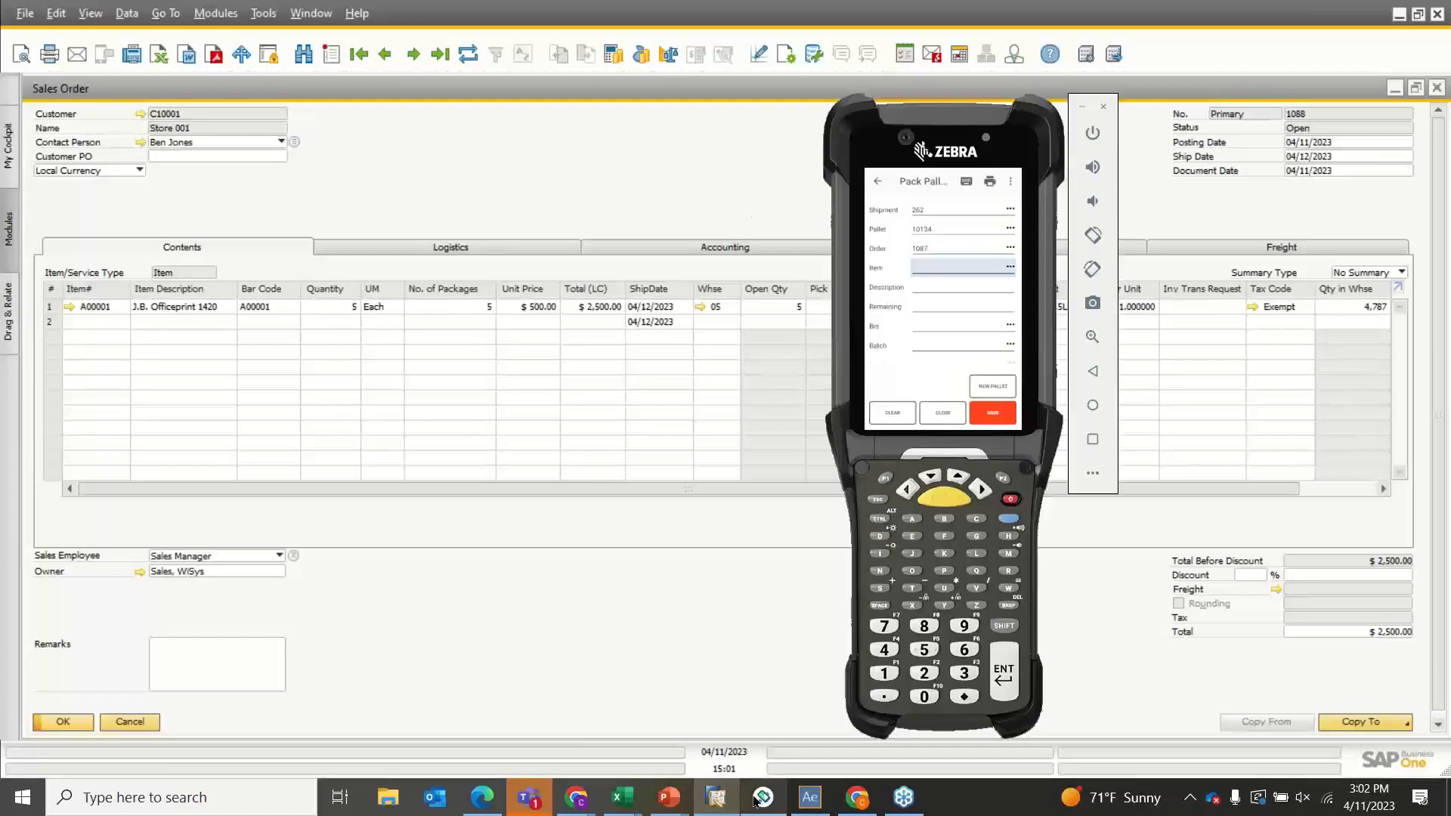
pyautogui.click(876, 184)
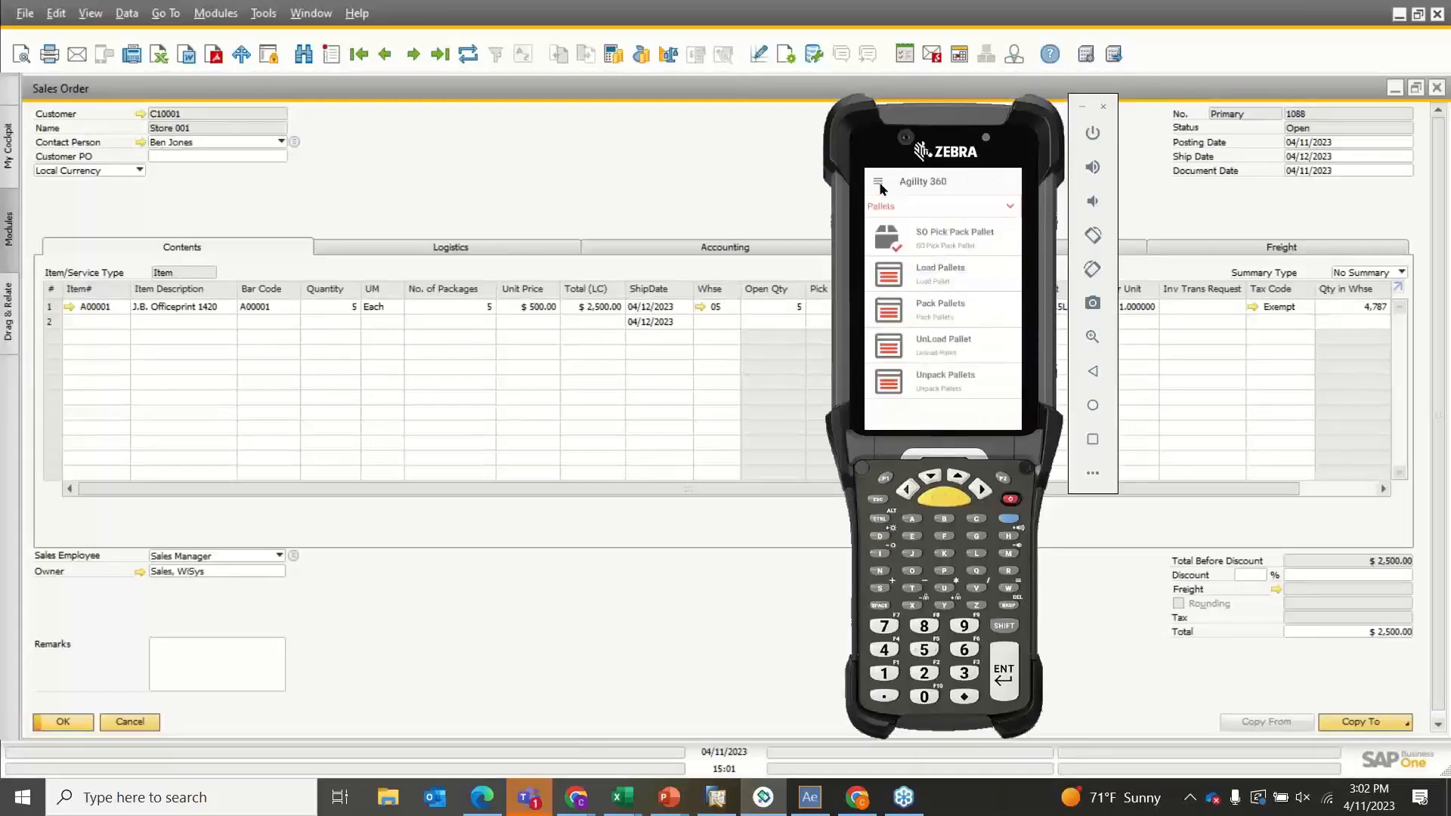
pyautogui.click(942, 281)
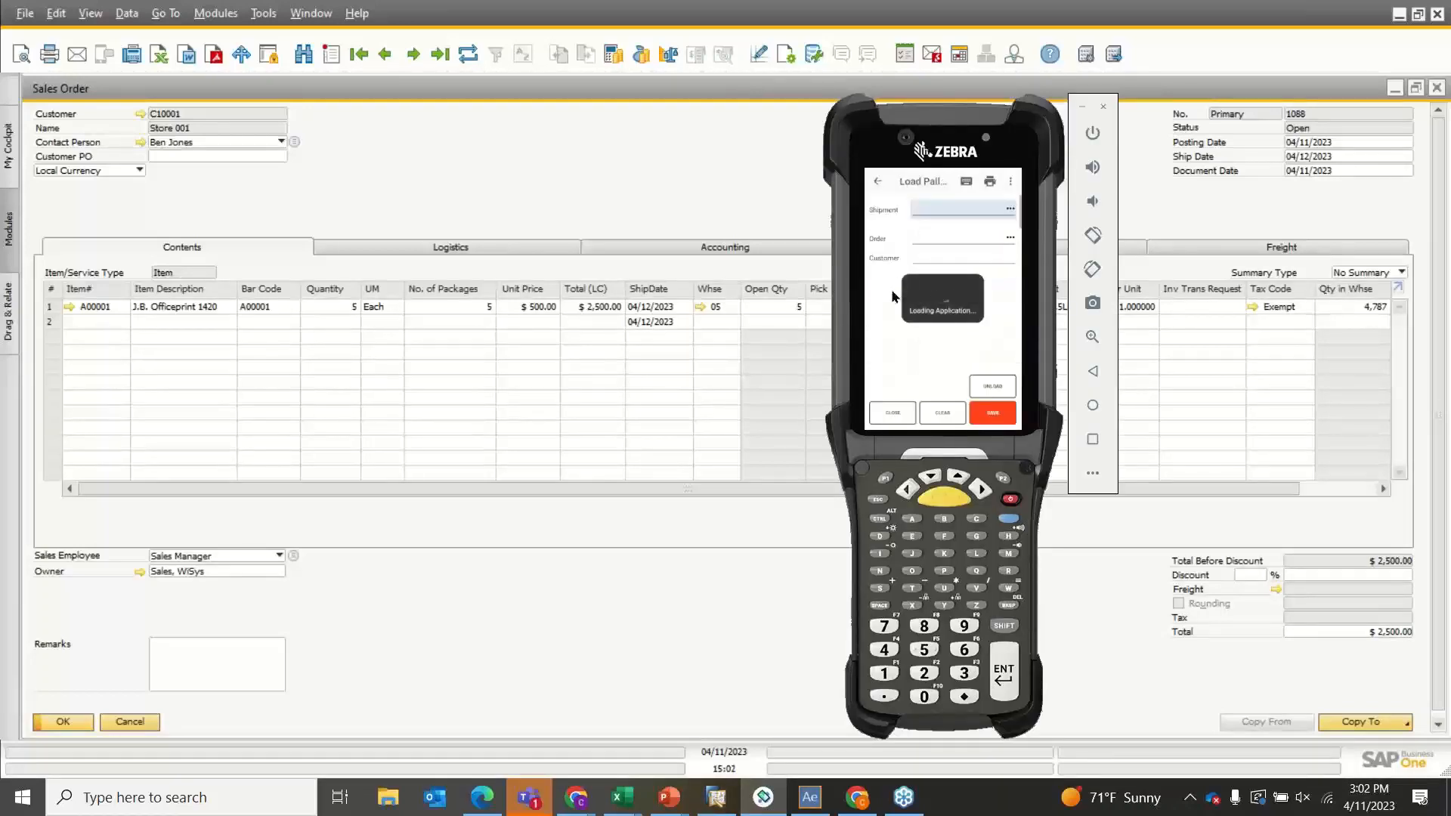
pyautogui.click(808, 798)
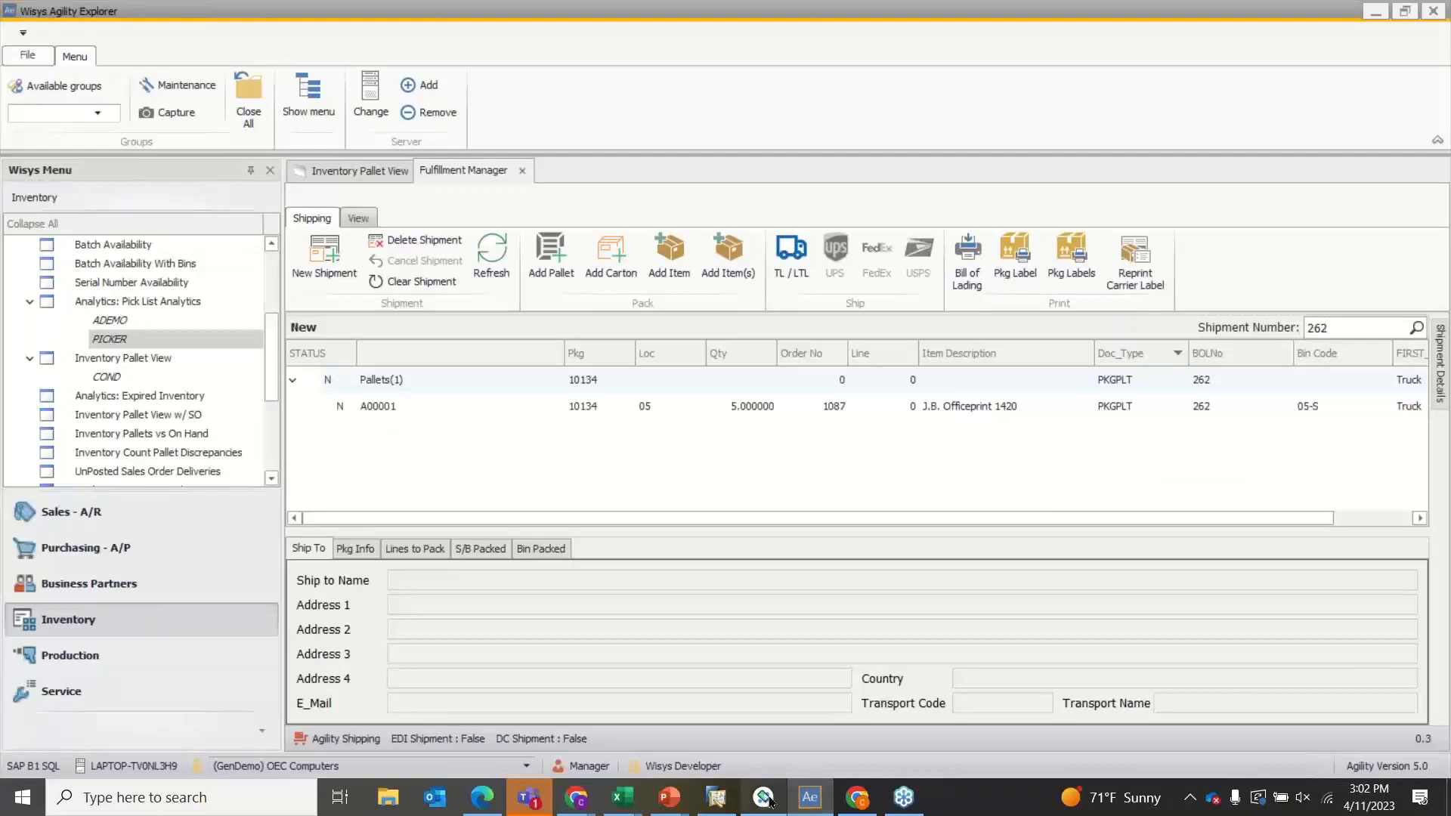
pyautogui.click(801, 799)
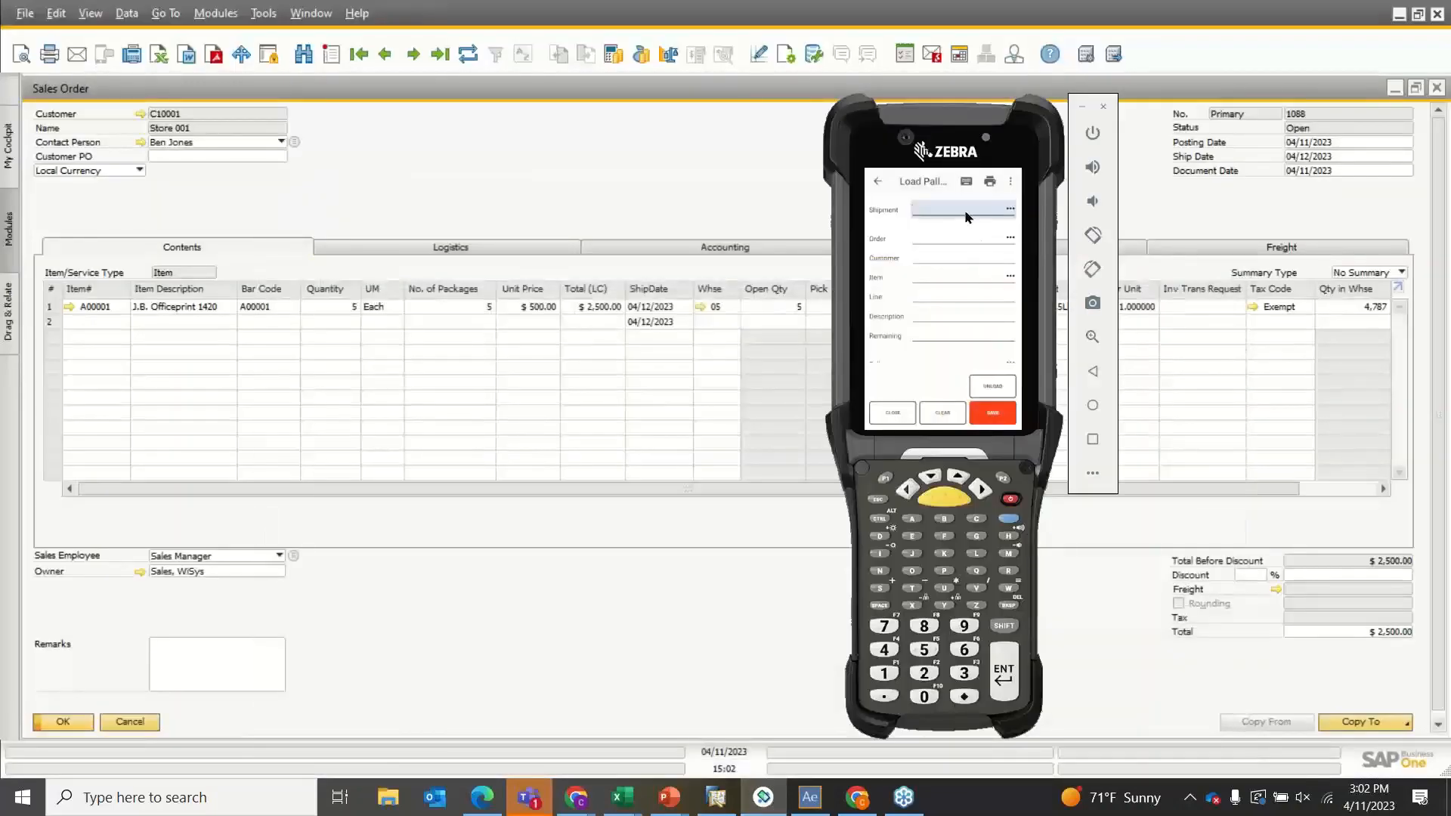
# Enter shipment 262, order 1088 and item A00001 on the Load Pallet form
pyautogui.write('262')
pyautogui.press('Return')
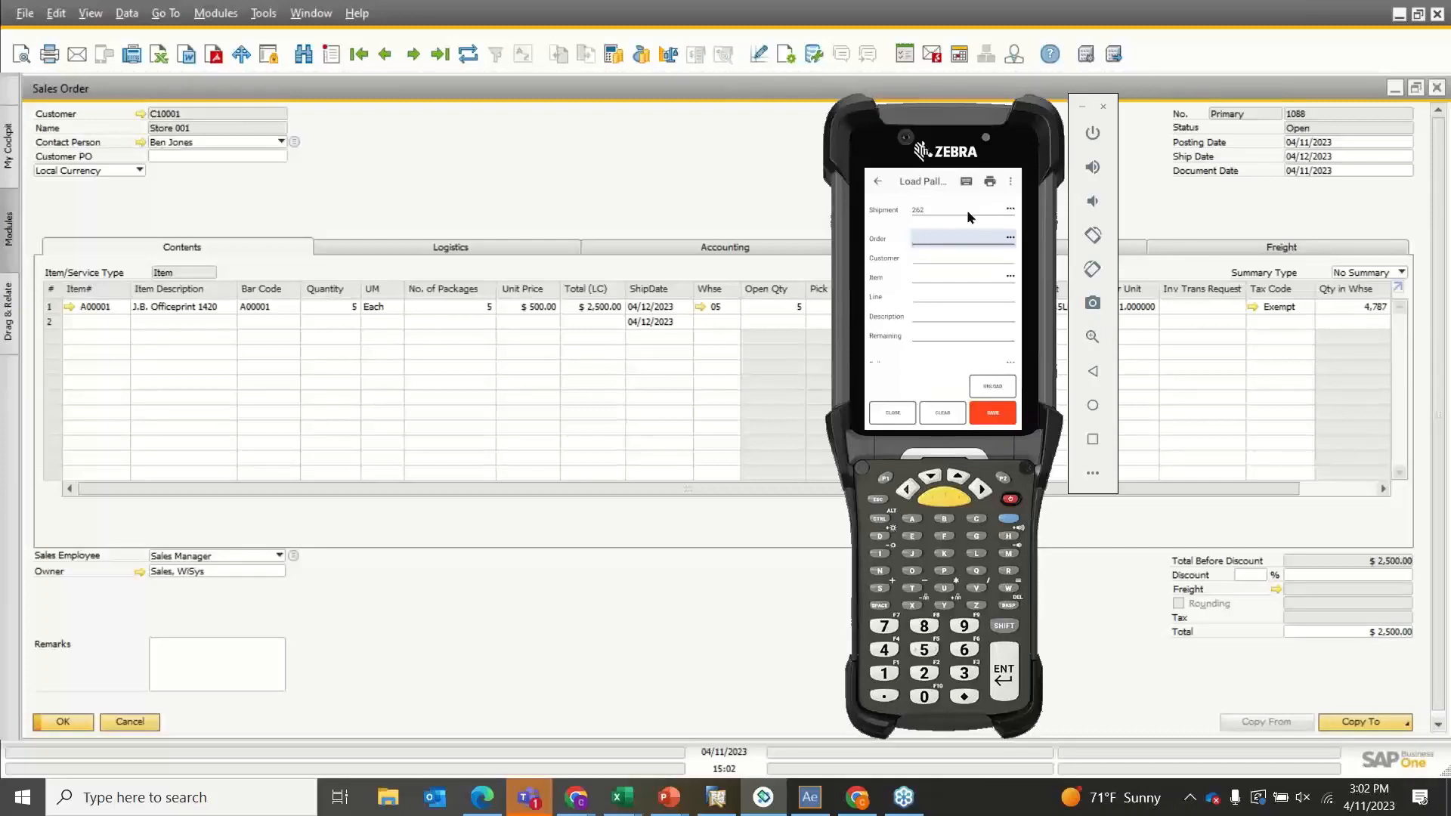
pyautogui.write('1088')
pyautogui.press('Return')
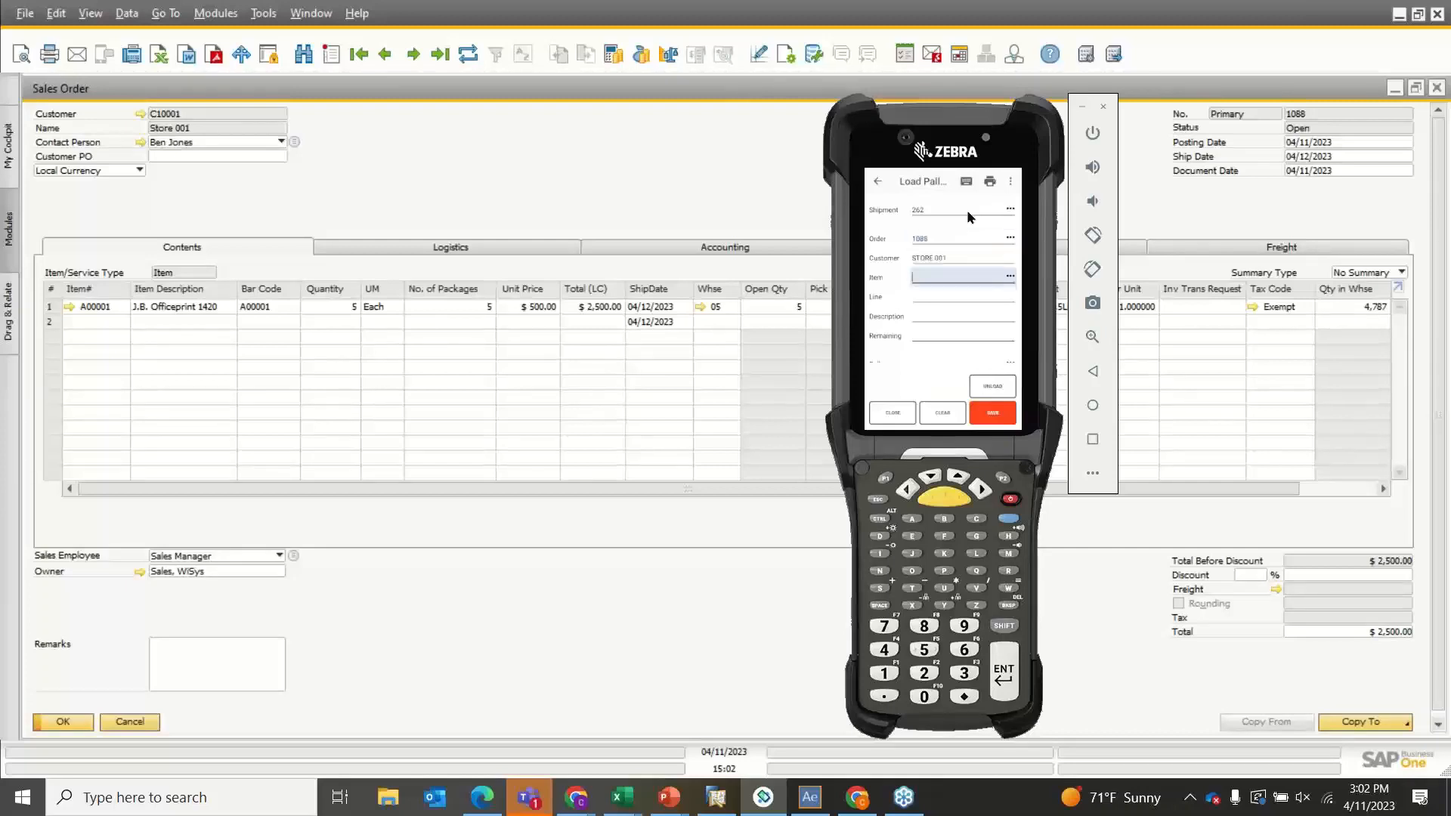
pyautogui.write('A00001')
pyautogui.press('Return')
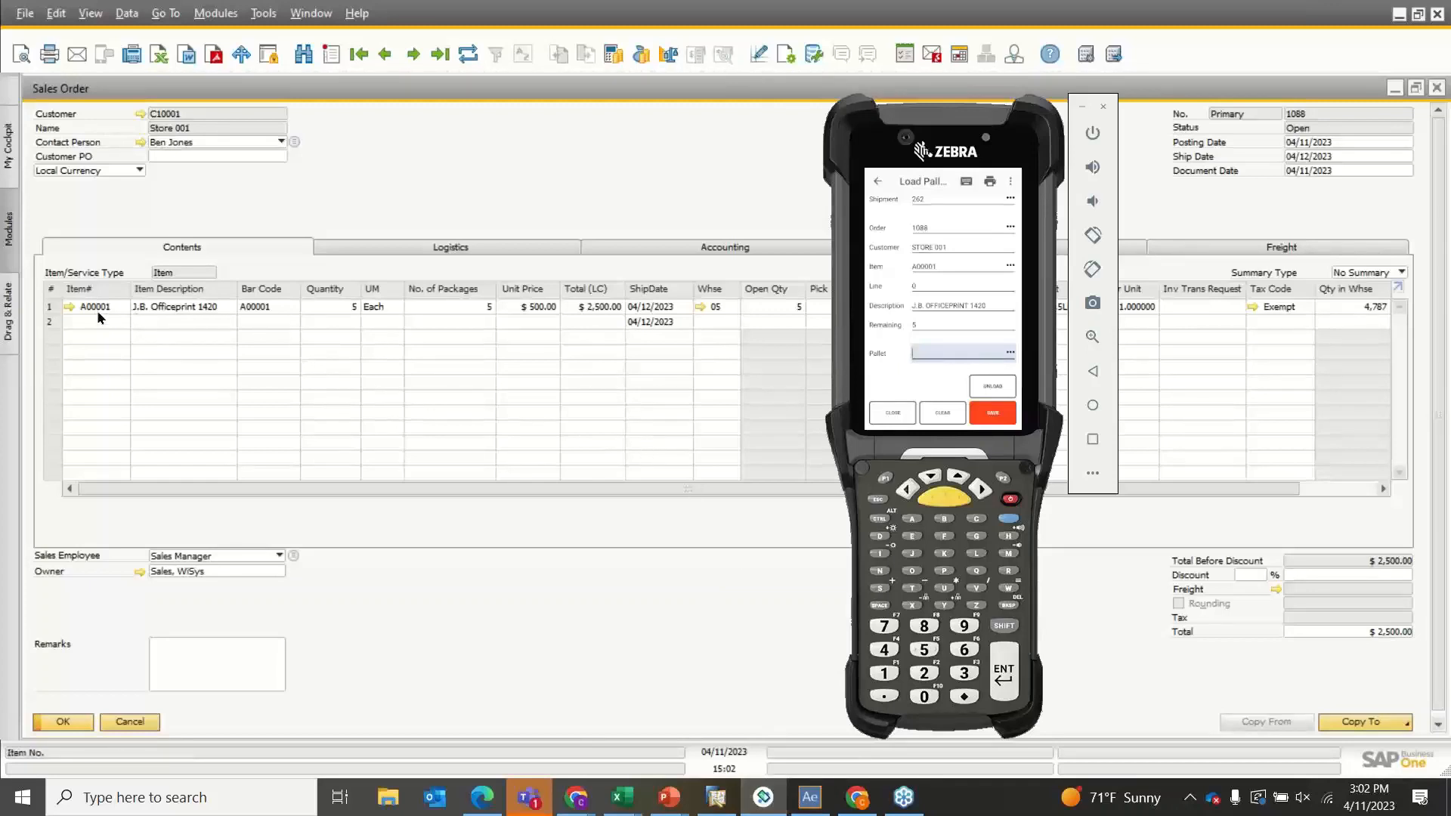
pyautogui.moveTo(97, 309)
# Filter the Agility Explorer inventory pallet list by package number 10106
pyautogui.click(813, 807)
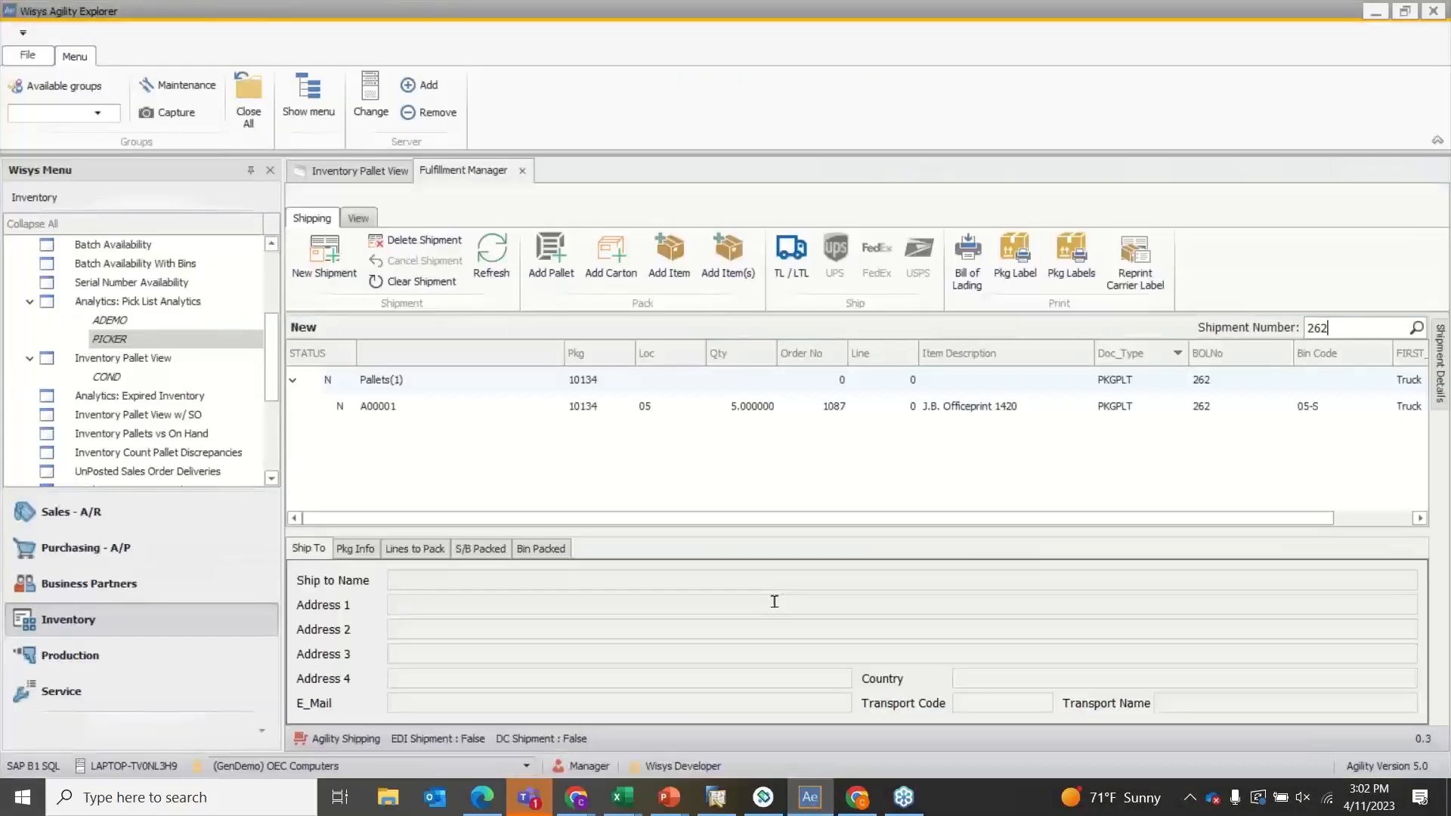
pyautogui.click(340, 178)
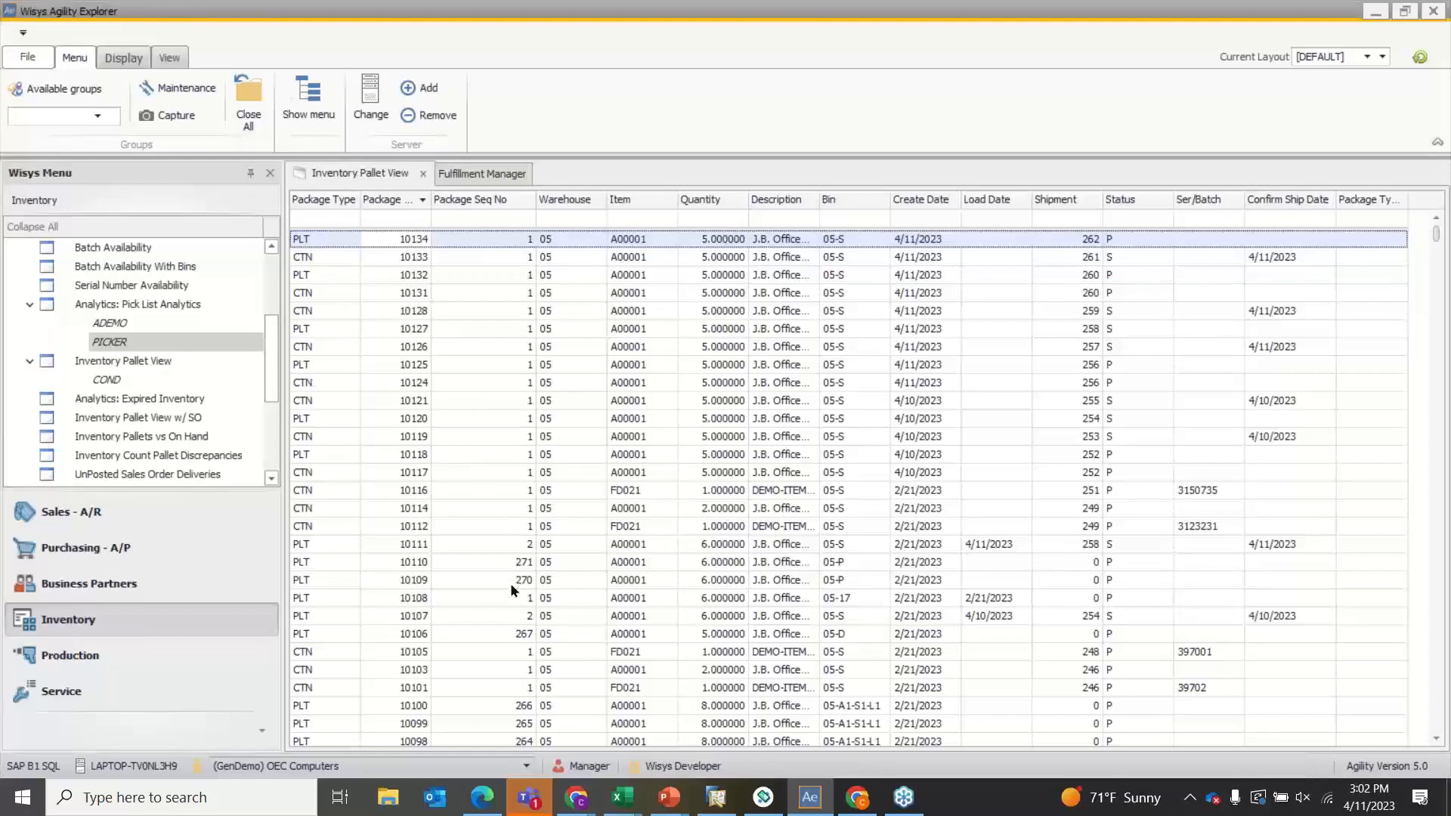
pyautogui.click(470, 638)
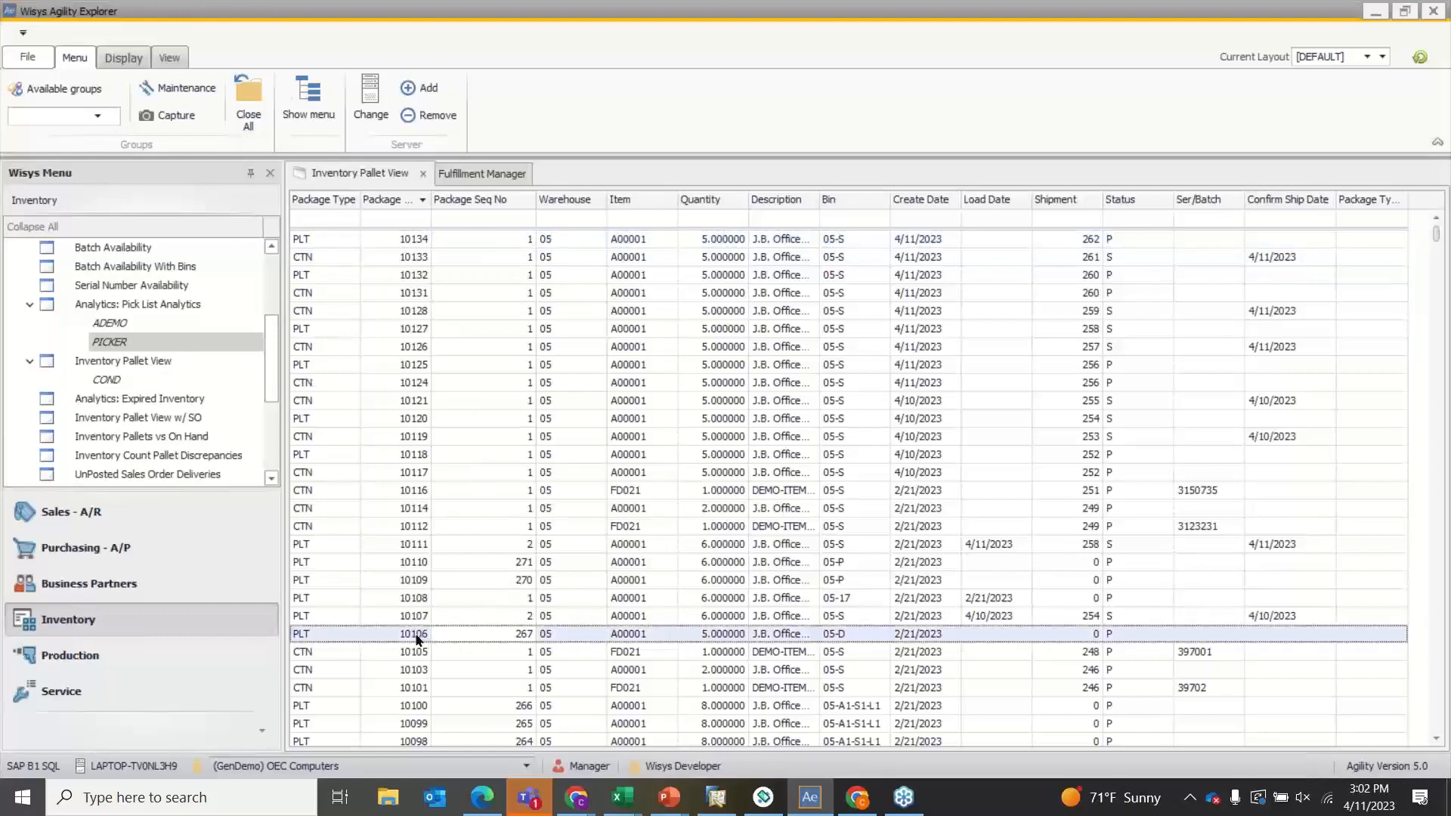
pyautogui.click(372, 217)
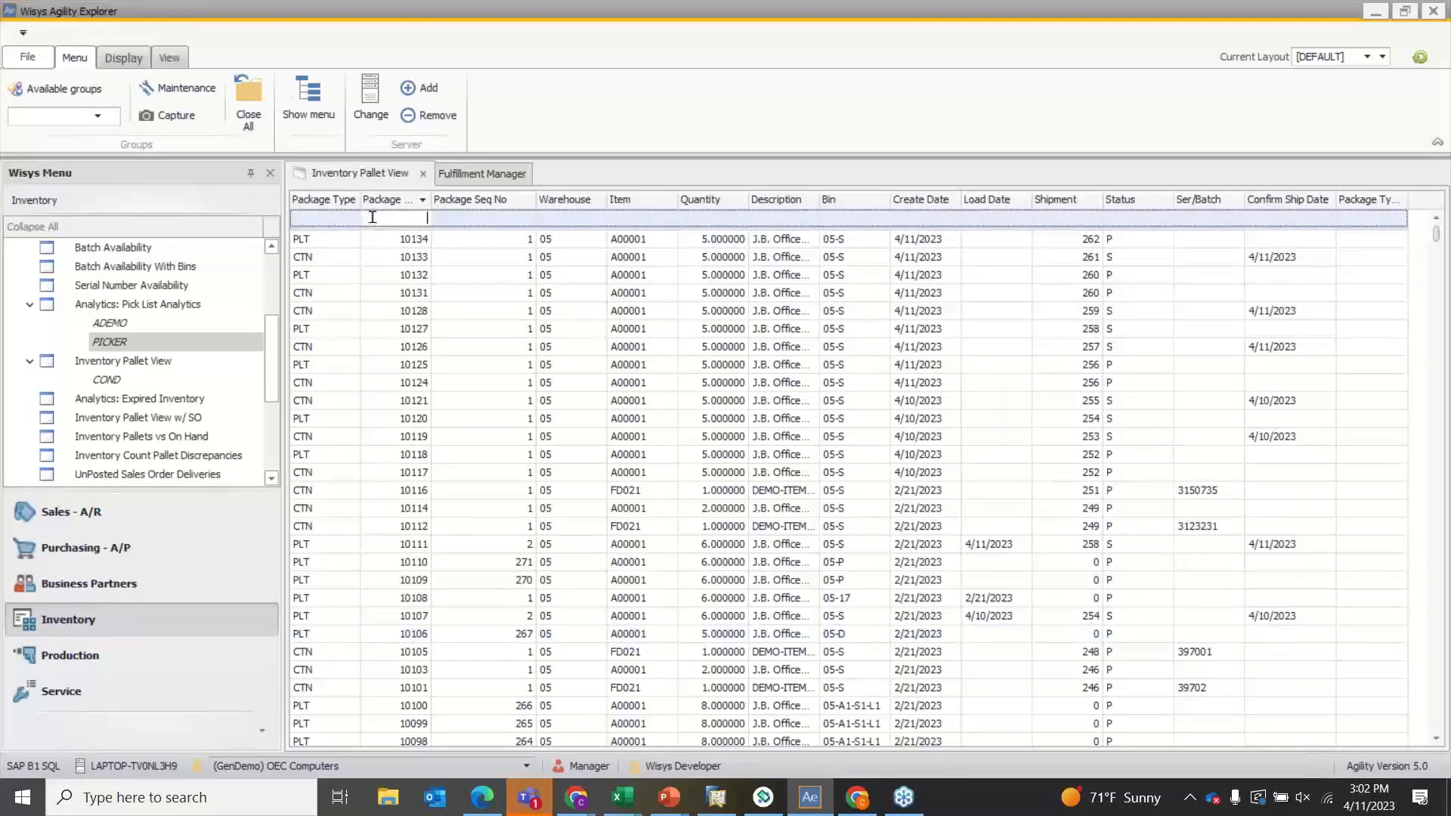
pyautogui.write('10106')
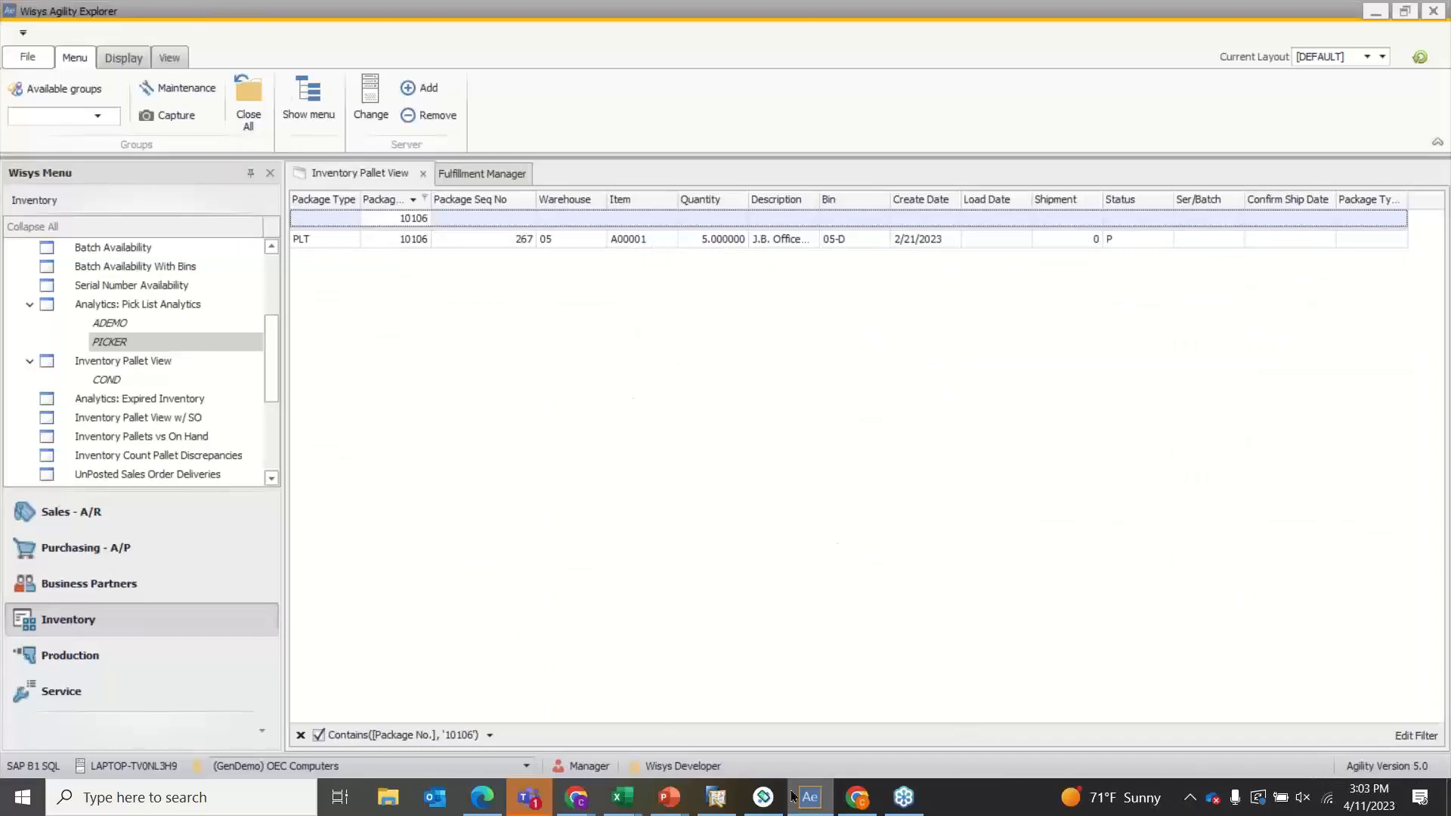
# Load pallet 10106 onto shipment 262 and refresh to show bin 05-S, load date 4/11/2023
pyautogui.click(764, 797)
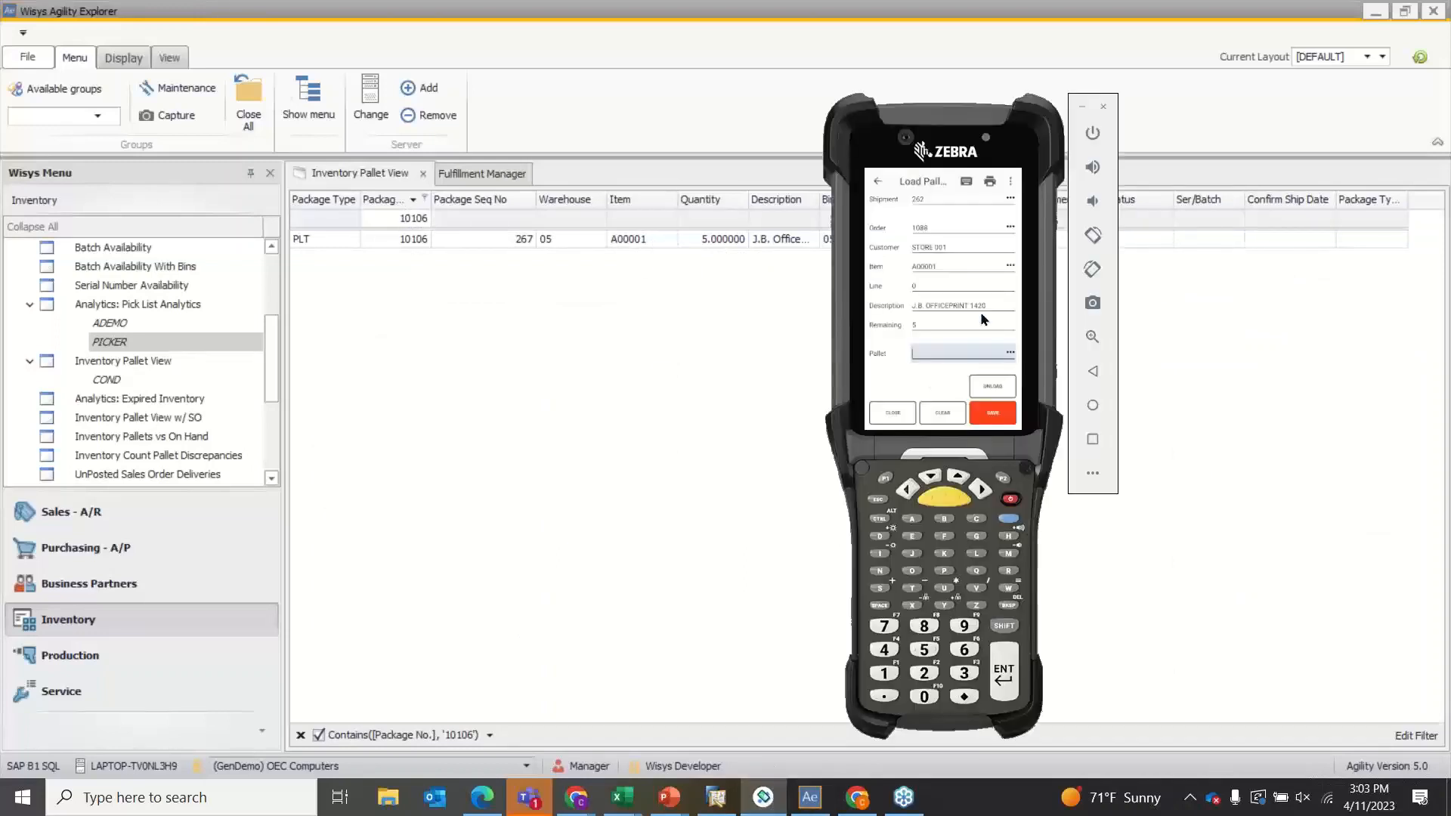
pyautogui.write('10106')
pyautogui.click(983, 422)
pyautogui.moveTo(959, 146); pyautogui.dragTo(795, 204)
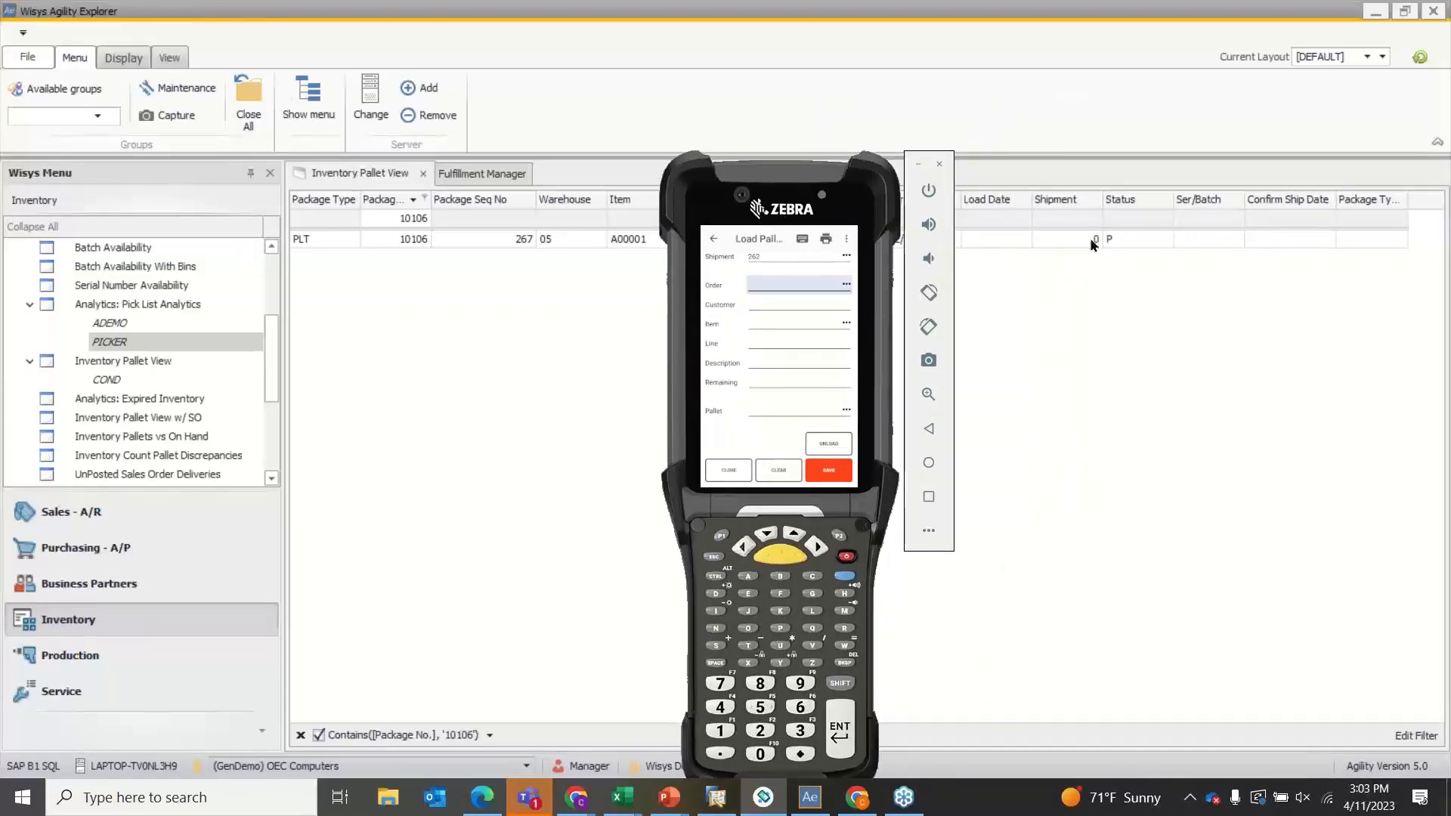
pyautogui.click(1092, 277)
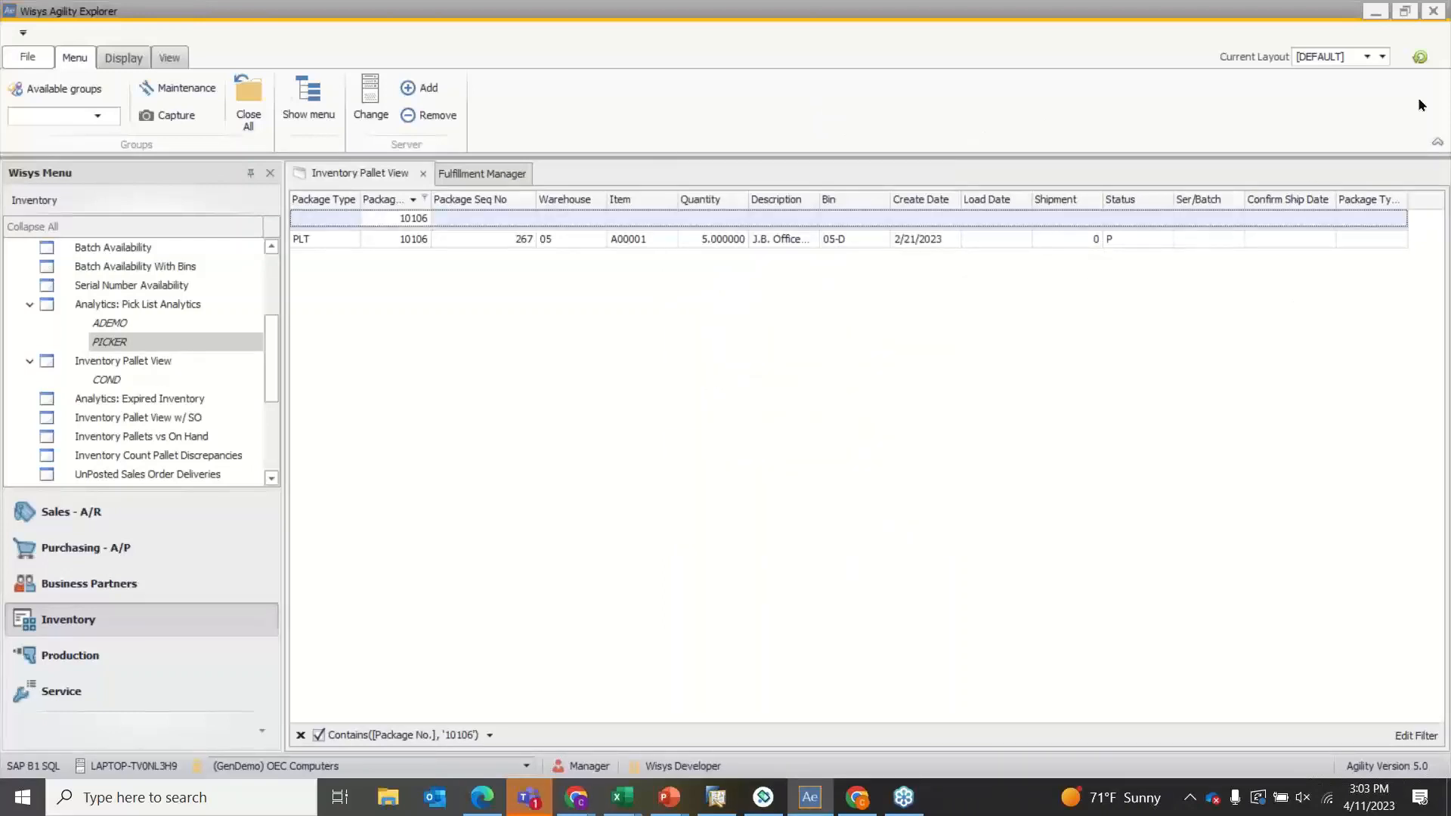
pyautogui.click(1419, 56)
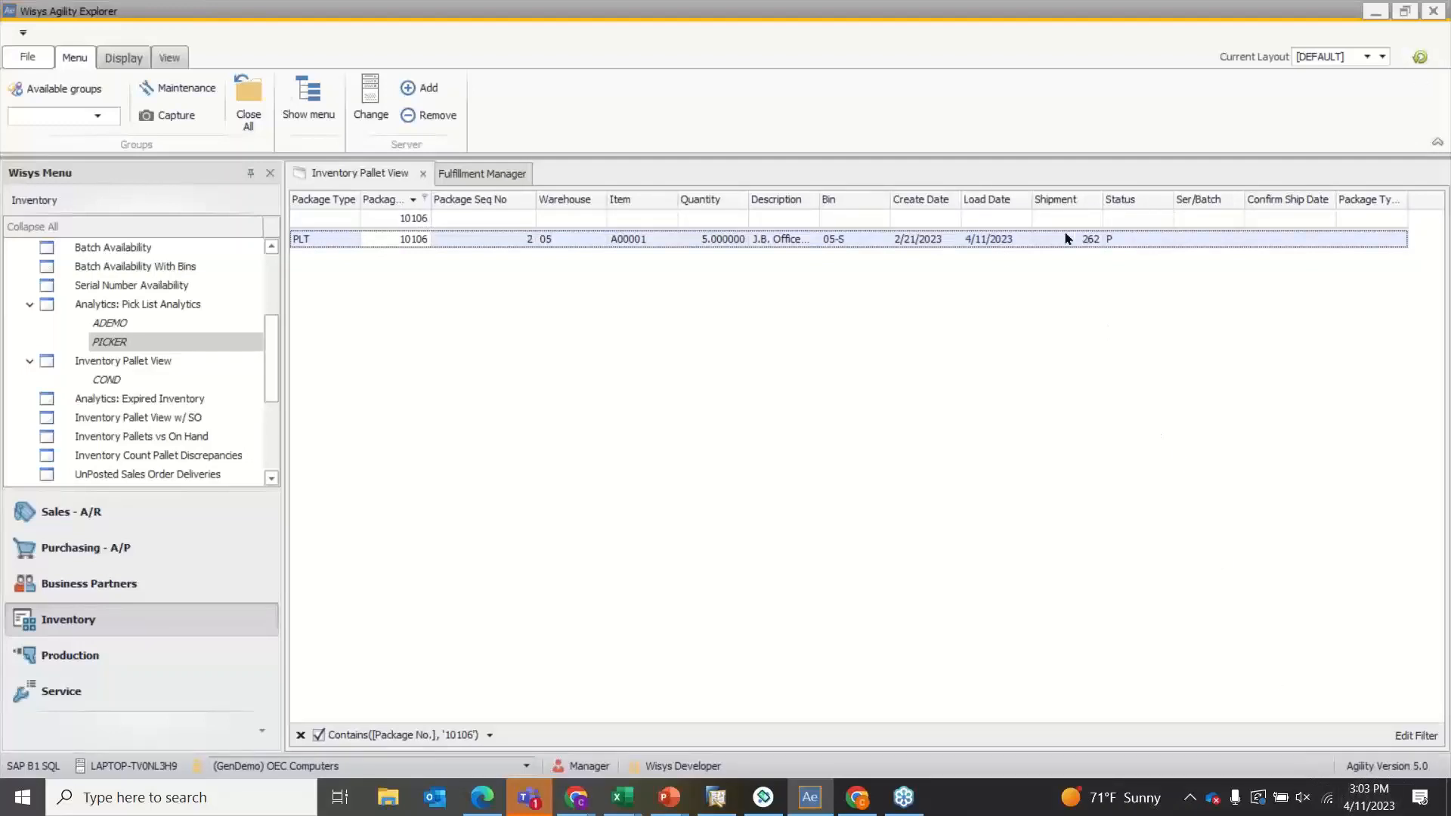
# Refresh shipment 262, ship it via TL / LTL and print the bill of lading, dismissing the error
pyautogui.click(462, 173)
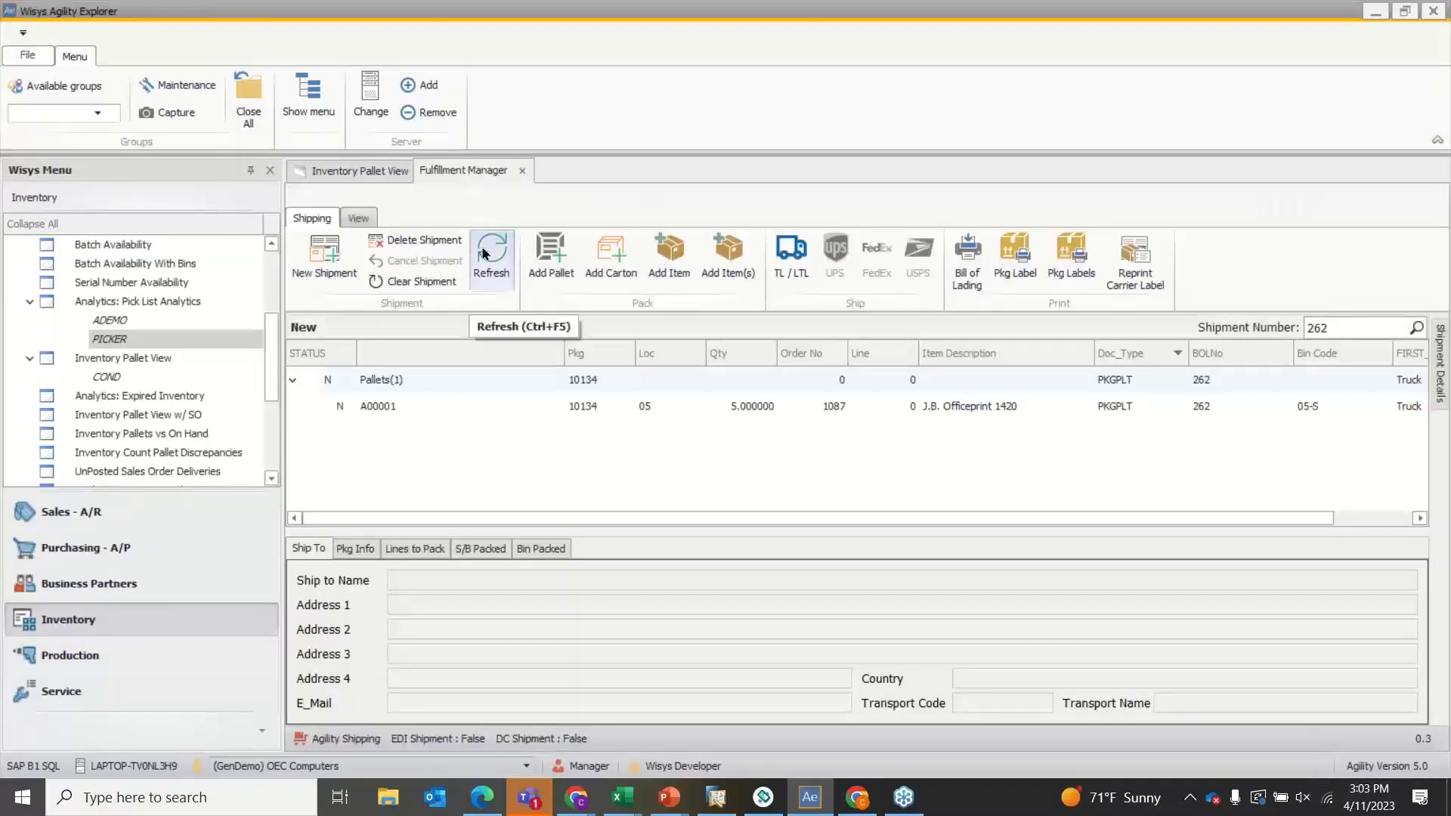
pyautogui.click(485, 253)
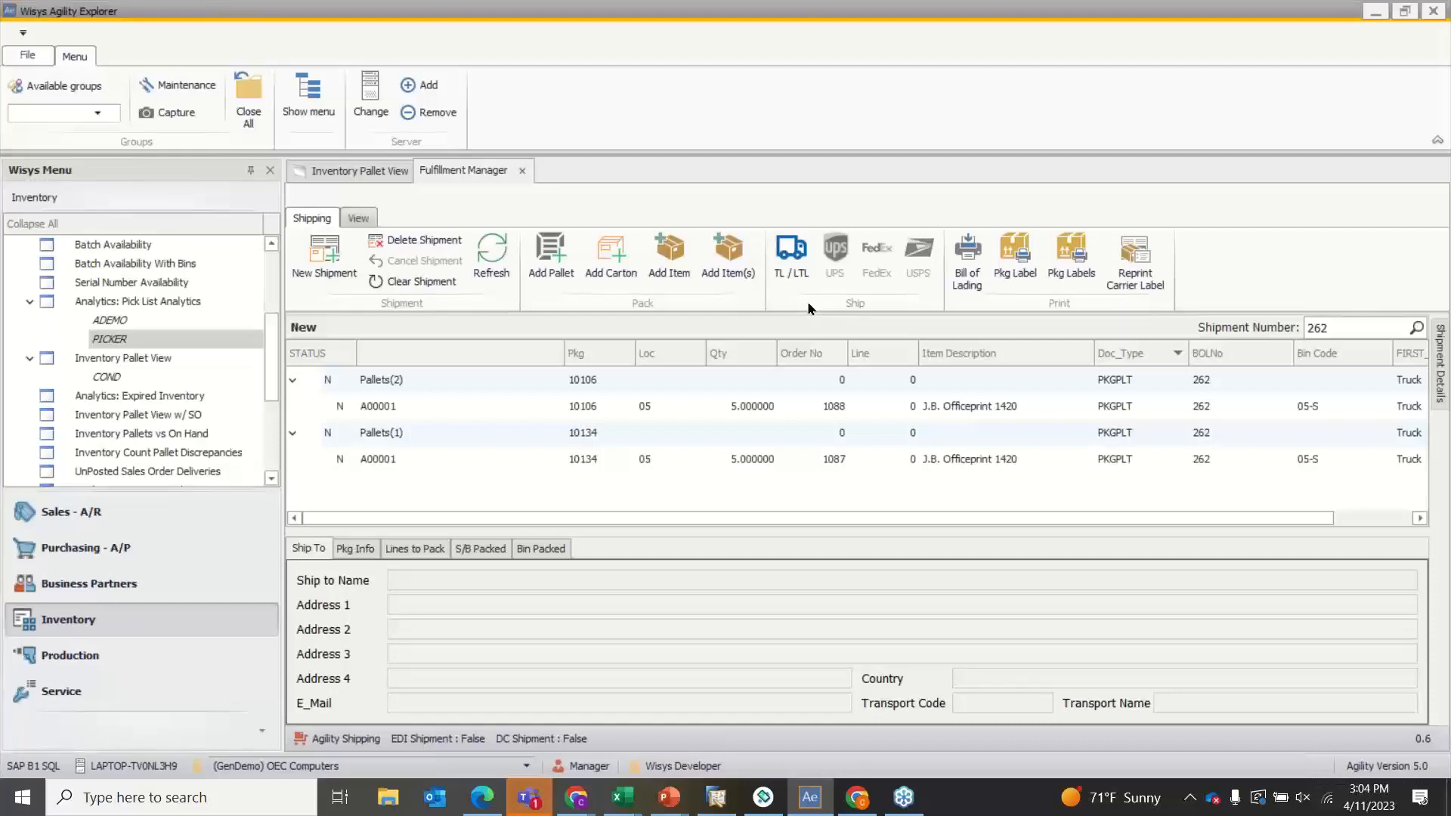
pyautogui.click(805, 277)
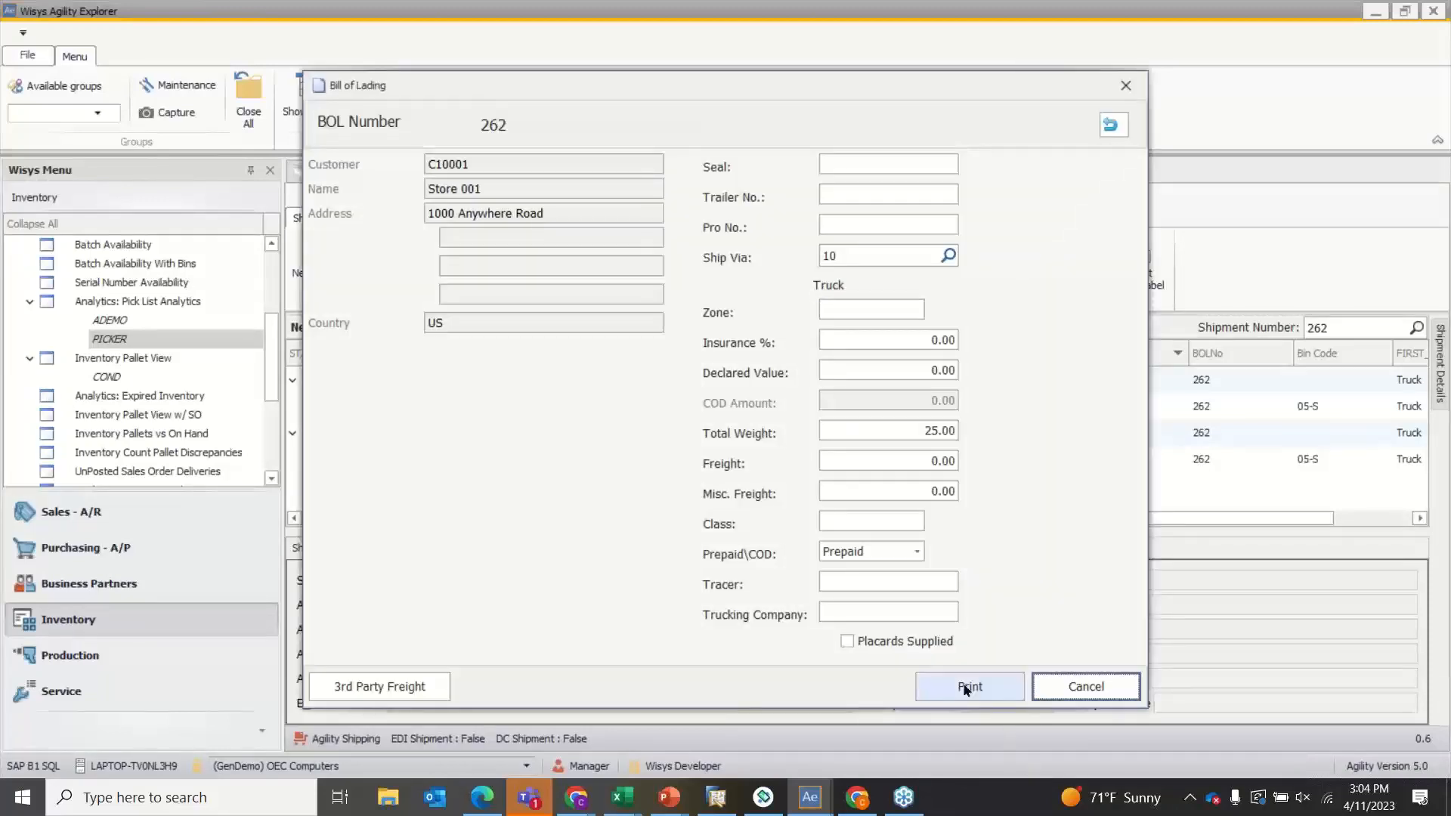
pyautogui.click(965, 688)
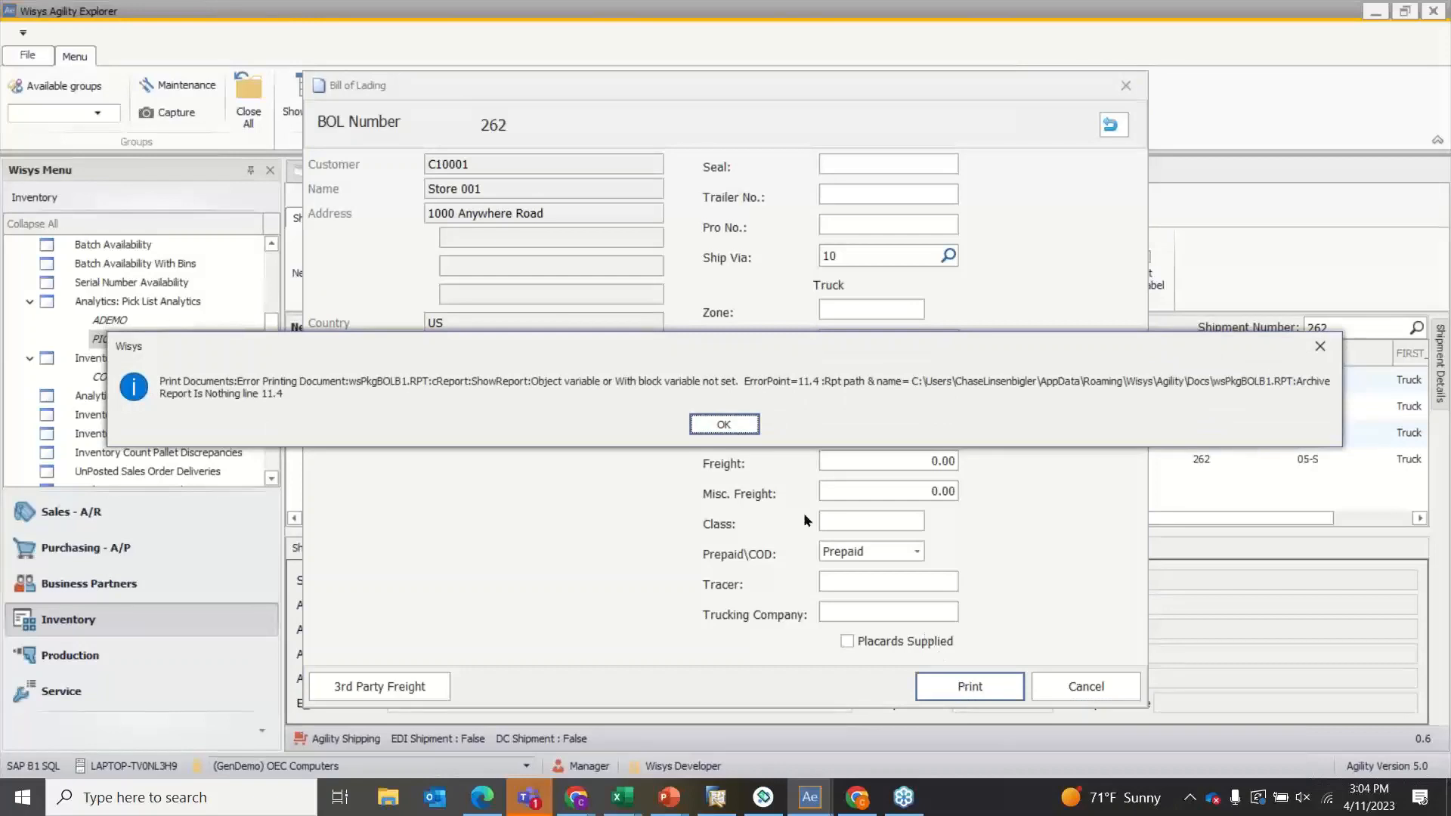
pyautogui.click(726, 423)
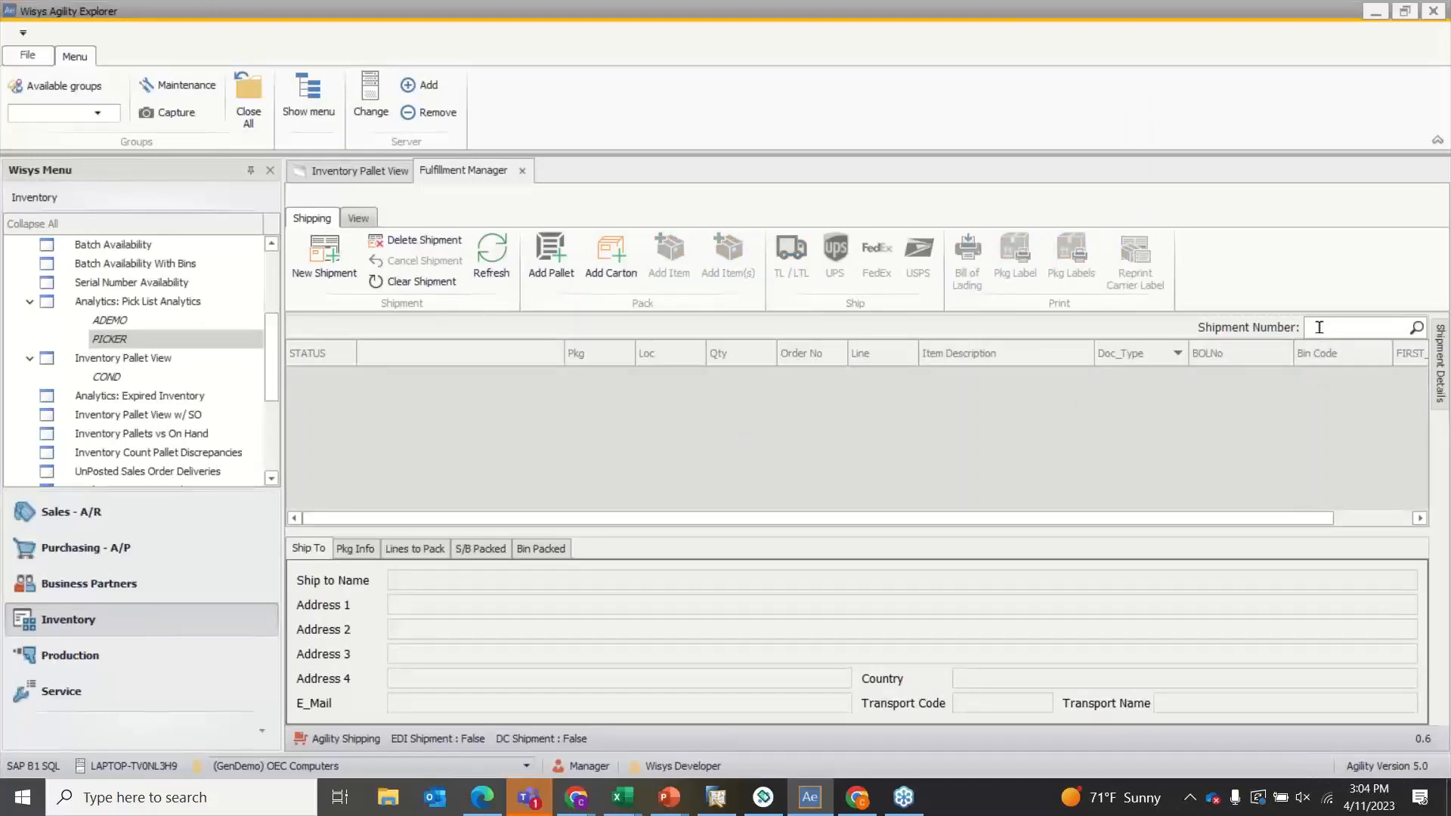
# Reload shipment 262 to confirm it is Shipped with pallets 10106 and 10134 at status S
pyautogui.write('262')
pyautogui.press('Return')
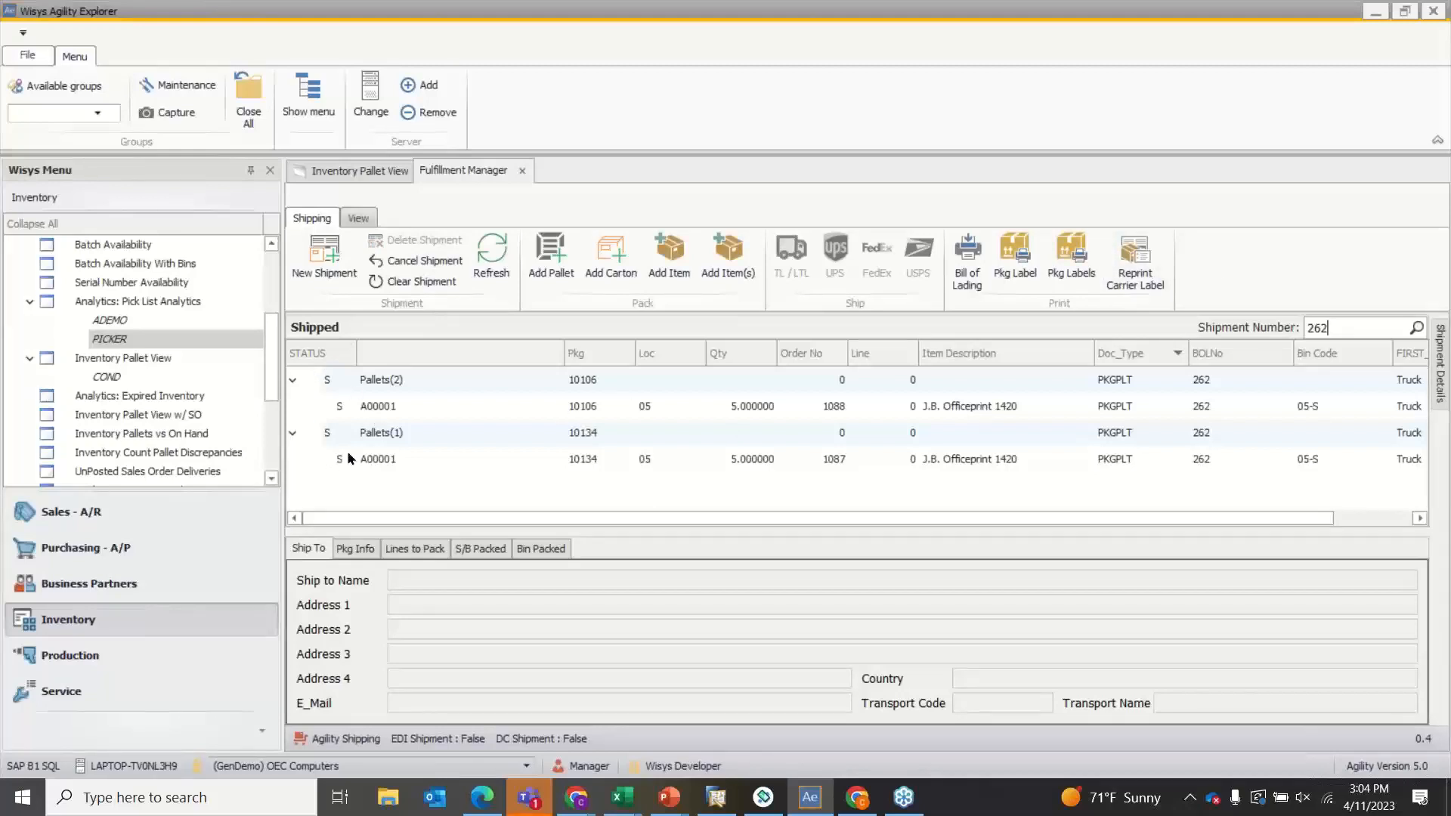
pyautogui.moveTo(338, 327)
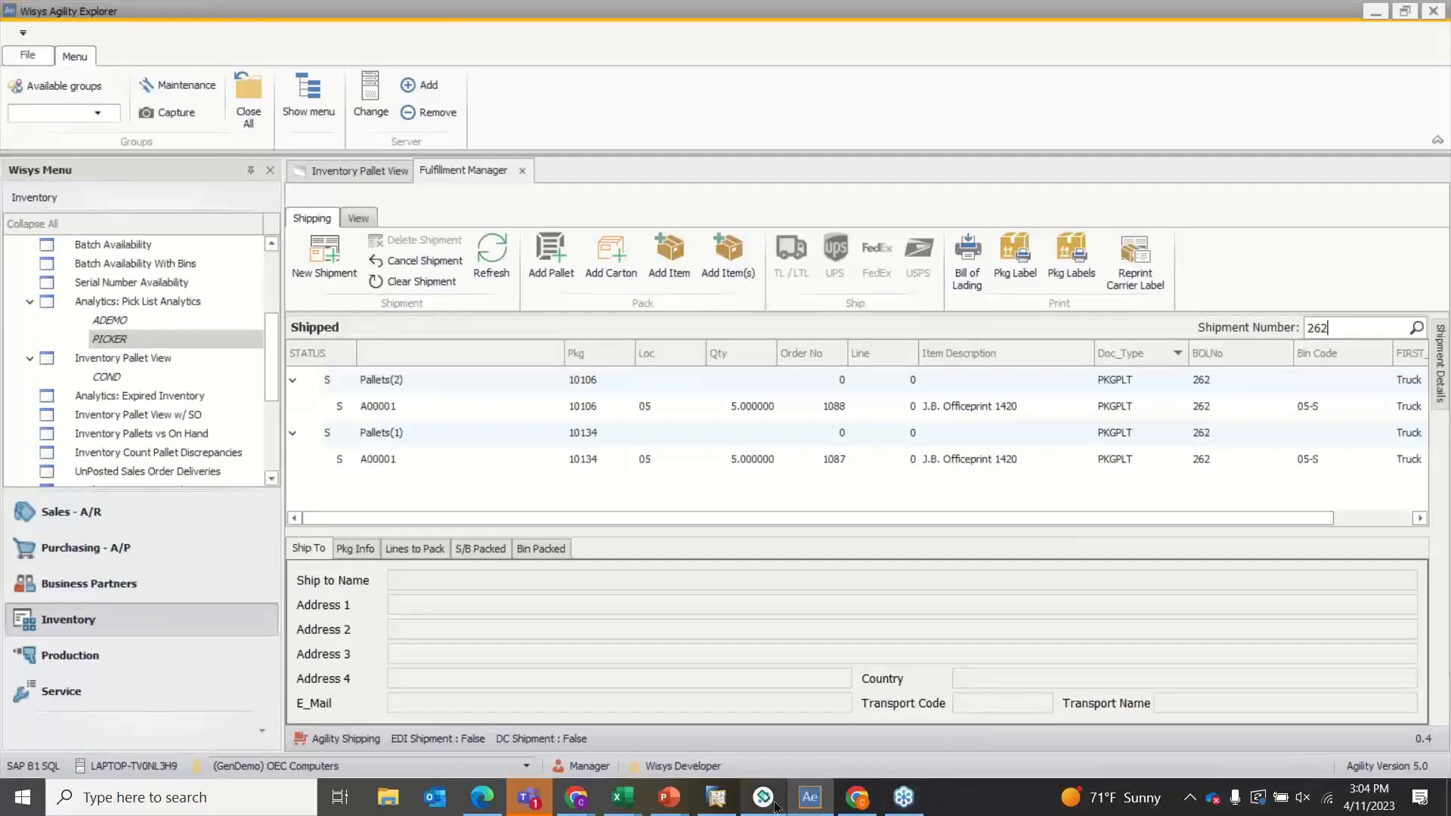
# Step back to sales order 1087 and open delivery 937 from its relationship map, confirming it closes orders 1087 and 1088
pyautogui.click(730, 798)
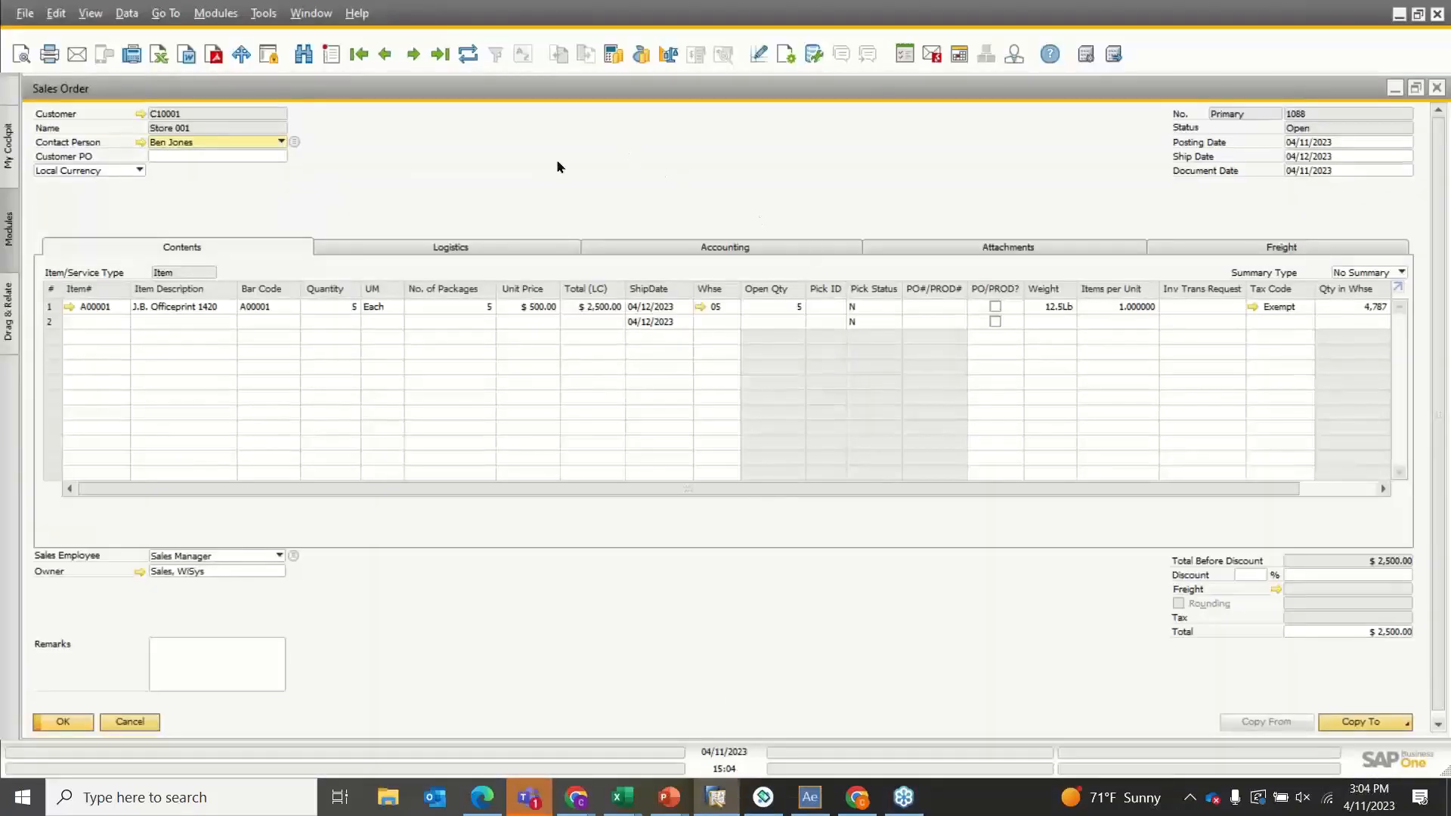
pyautogui.click(390, 56)
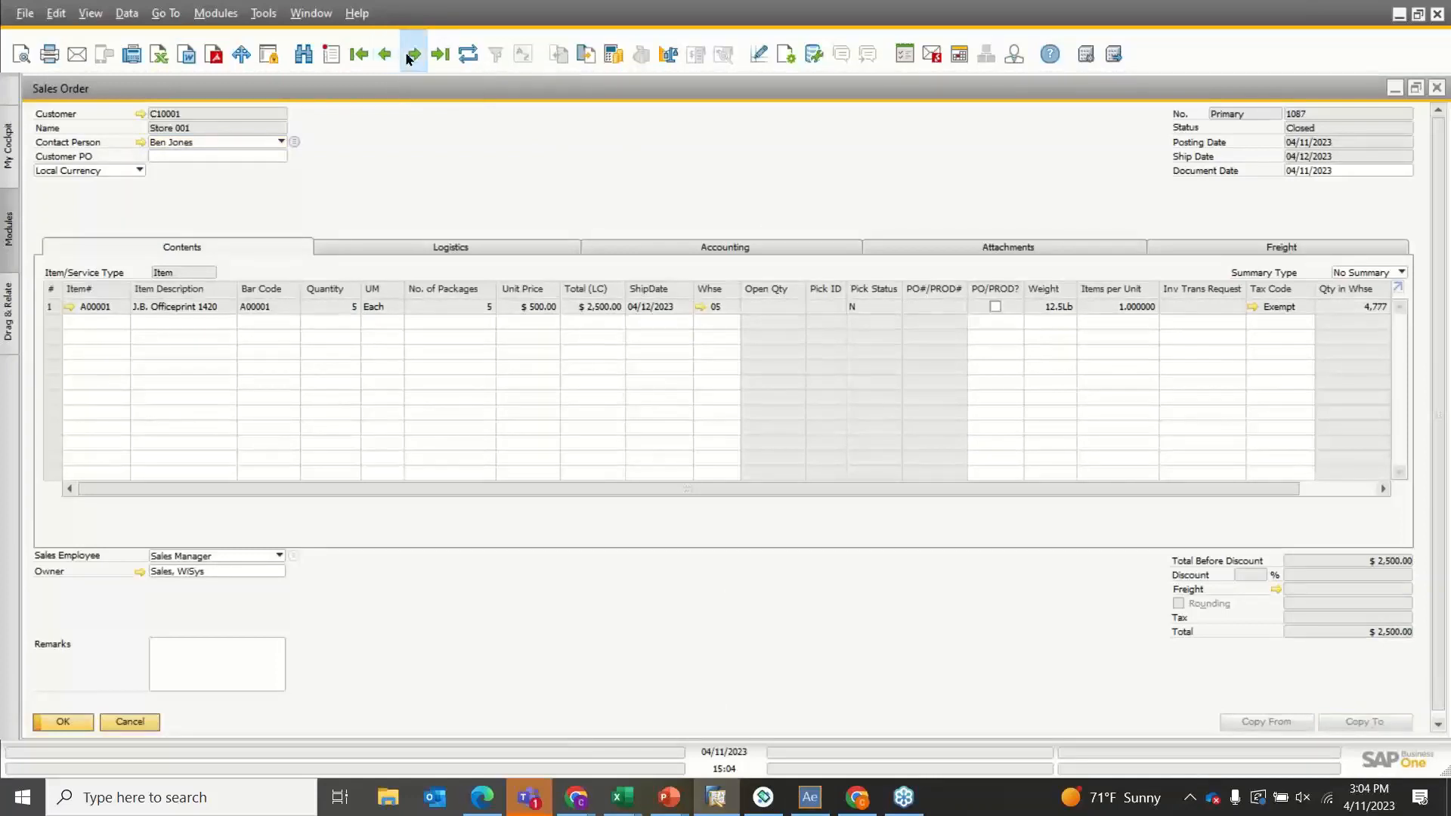
pyautogui.rightClick(559, 614)
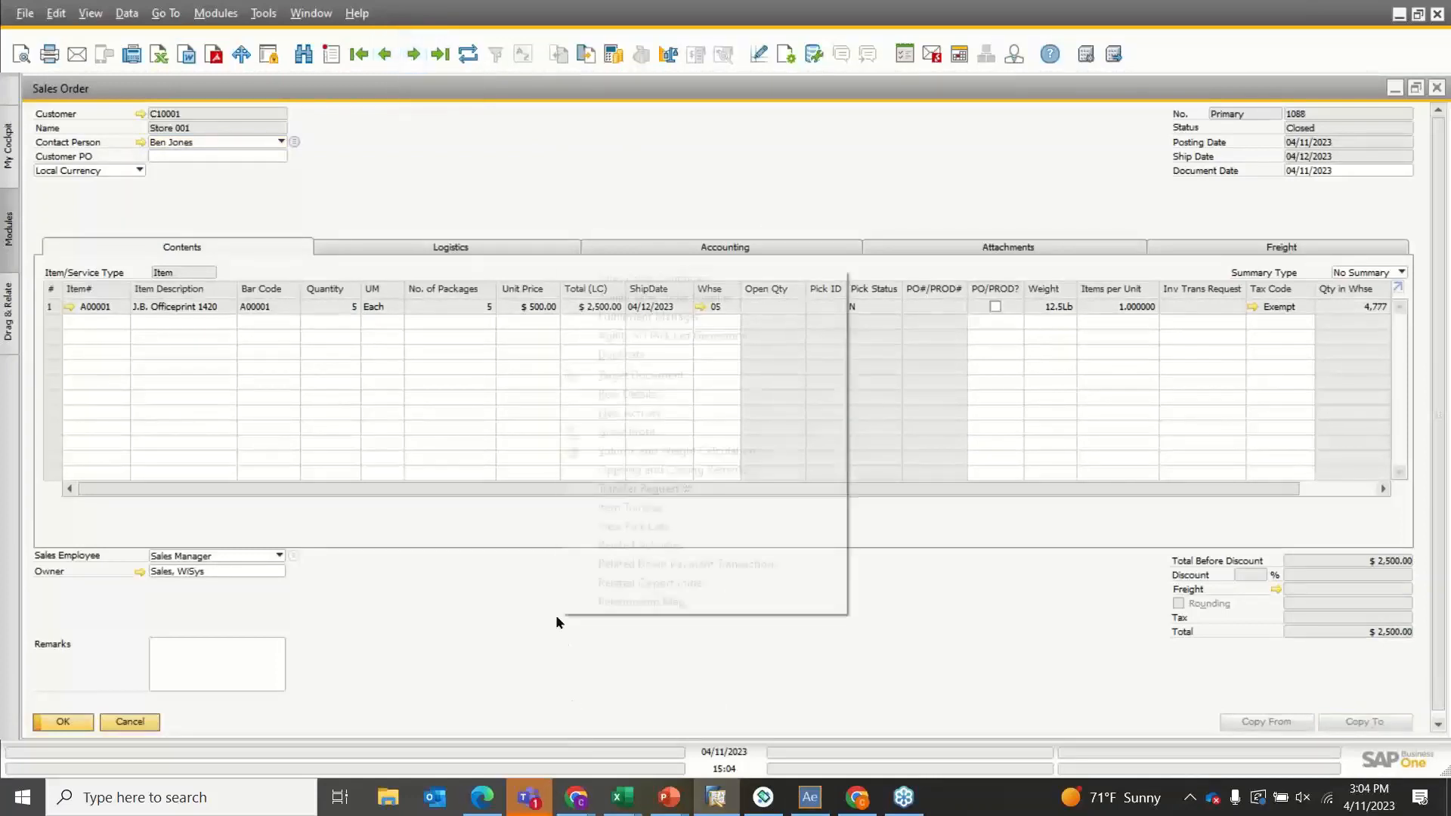
pyautogui.click(591, 605)
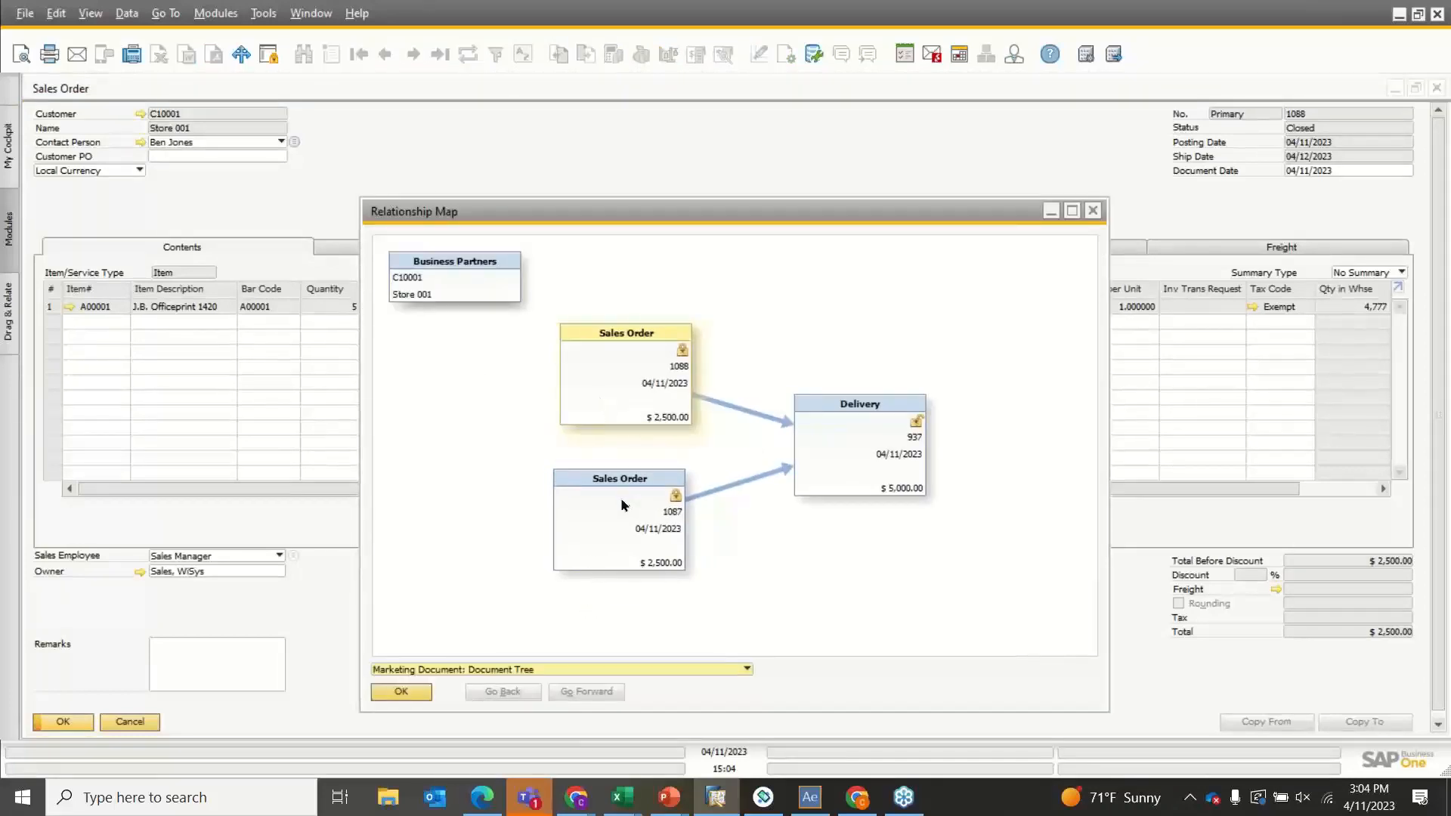
pyautogui.doubleClick(897, 478)
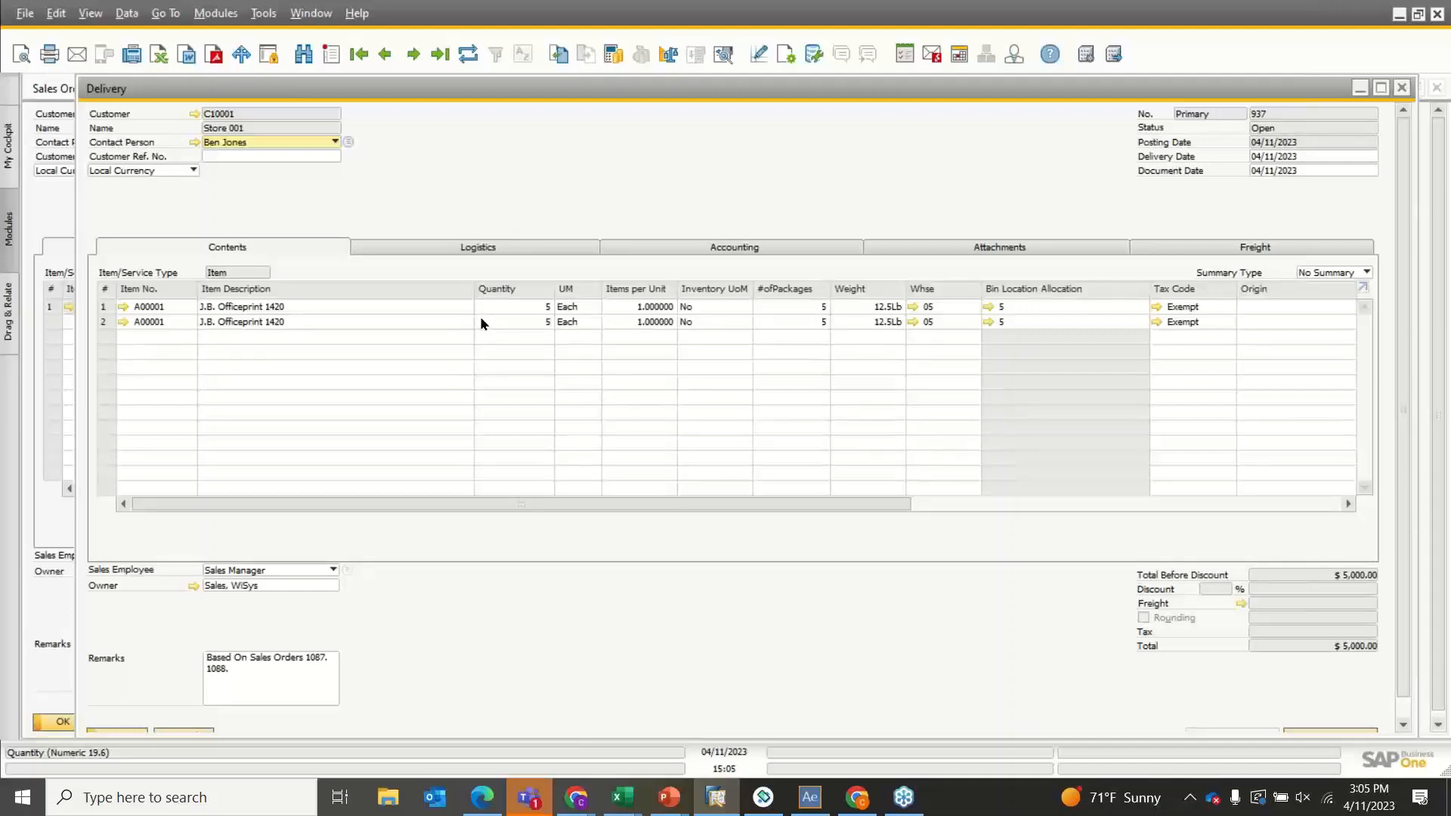
pyautogui.click(1401, 88)
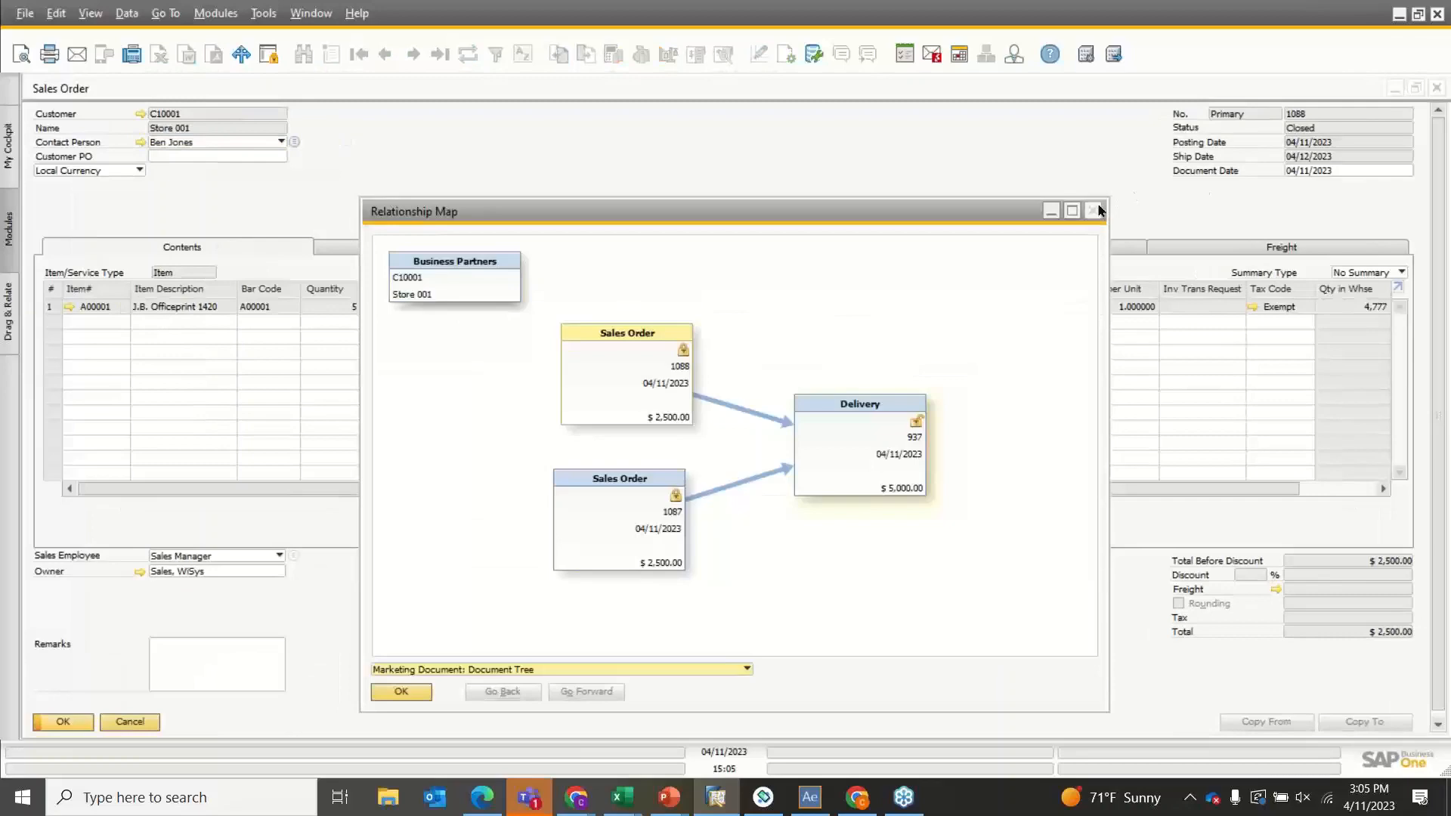
pyautogui.click(1092, 210)
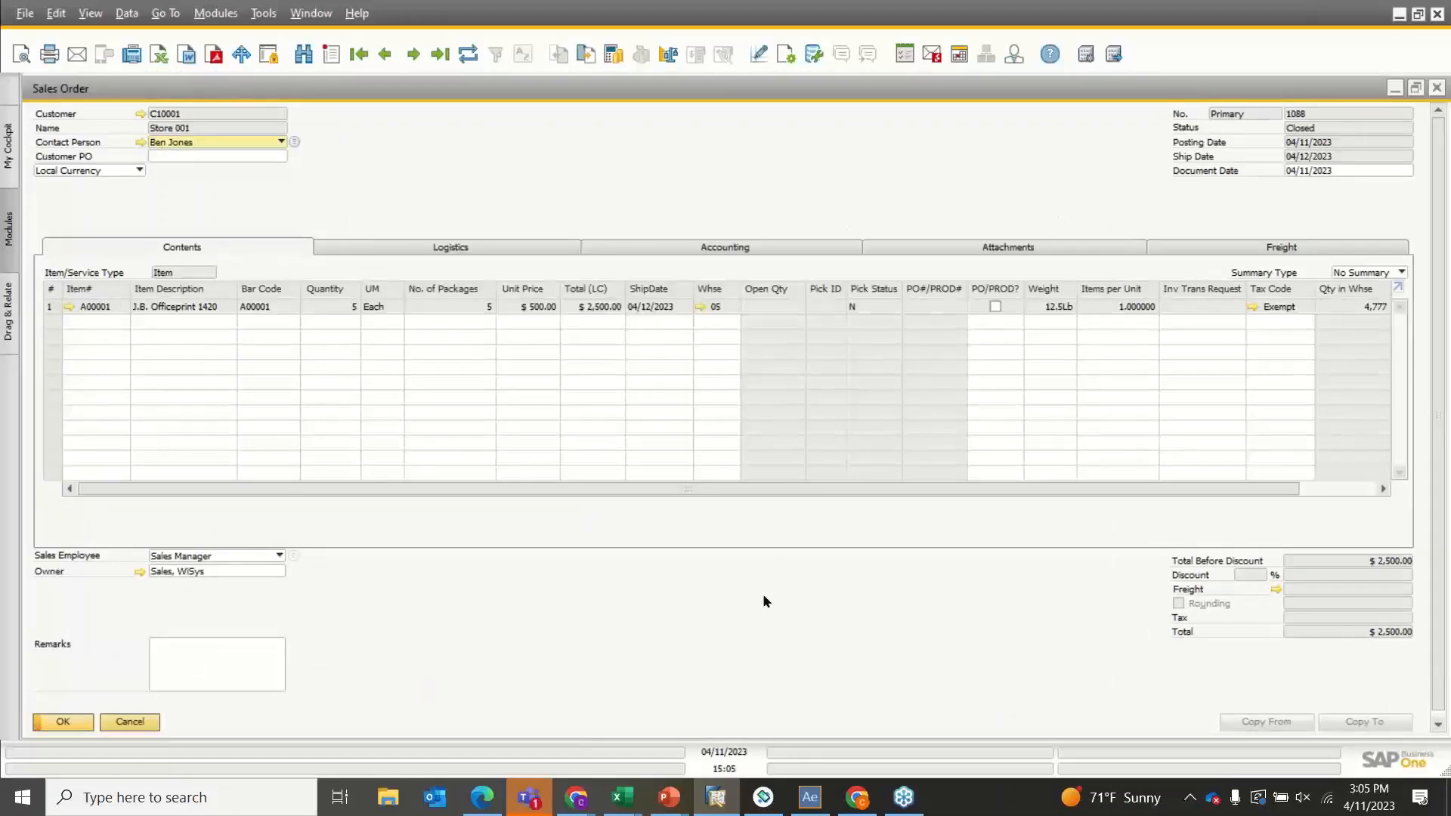
pyautogui.moveTo(670, 797)
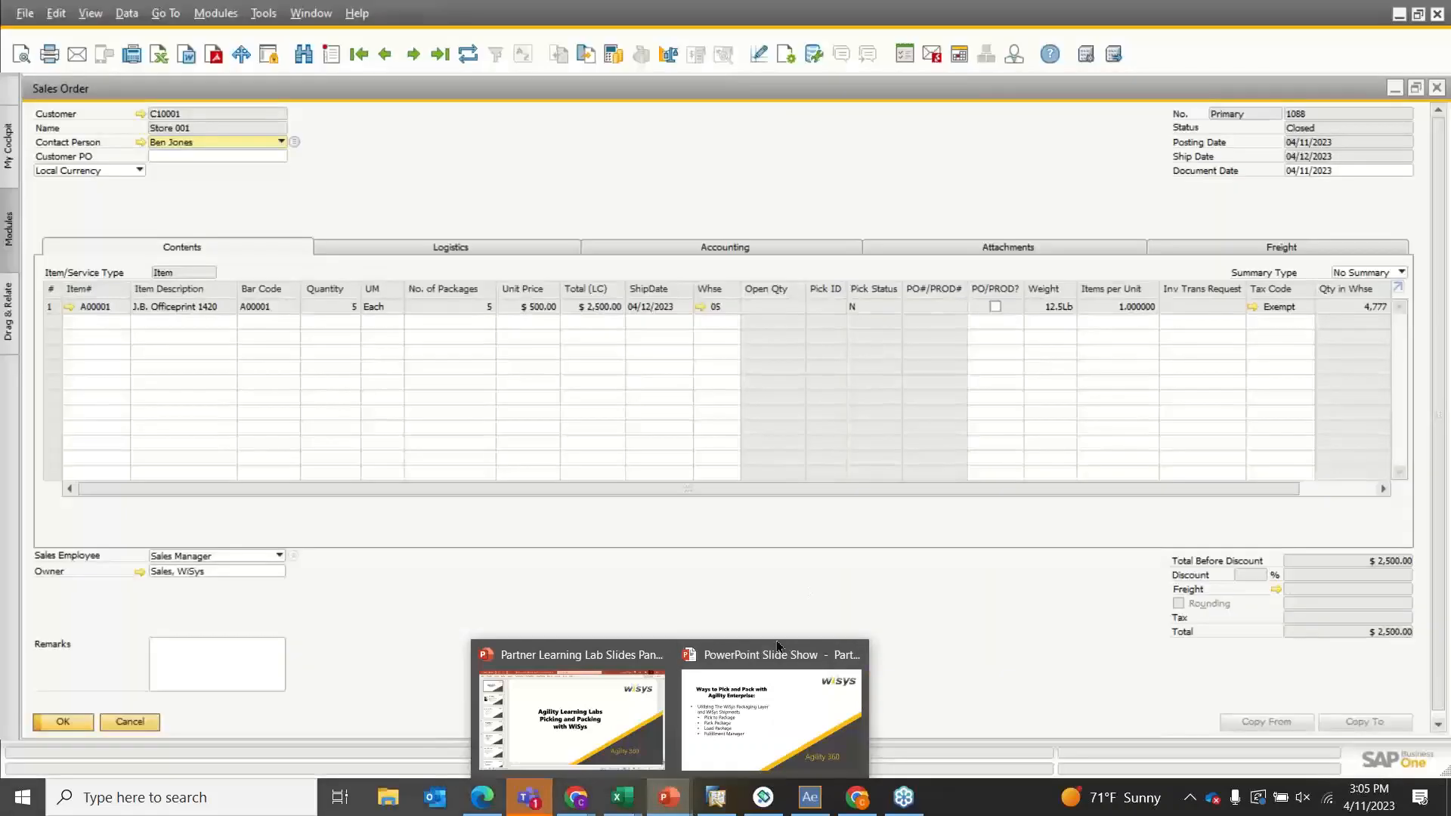
# Bring the 'Ways to Pick and Pack' slide show to the front
pyautogui.click(778, 647)
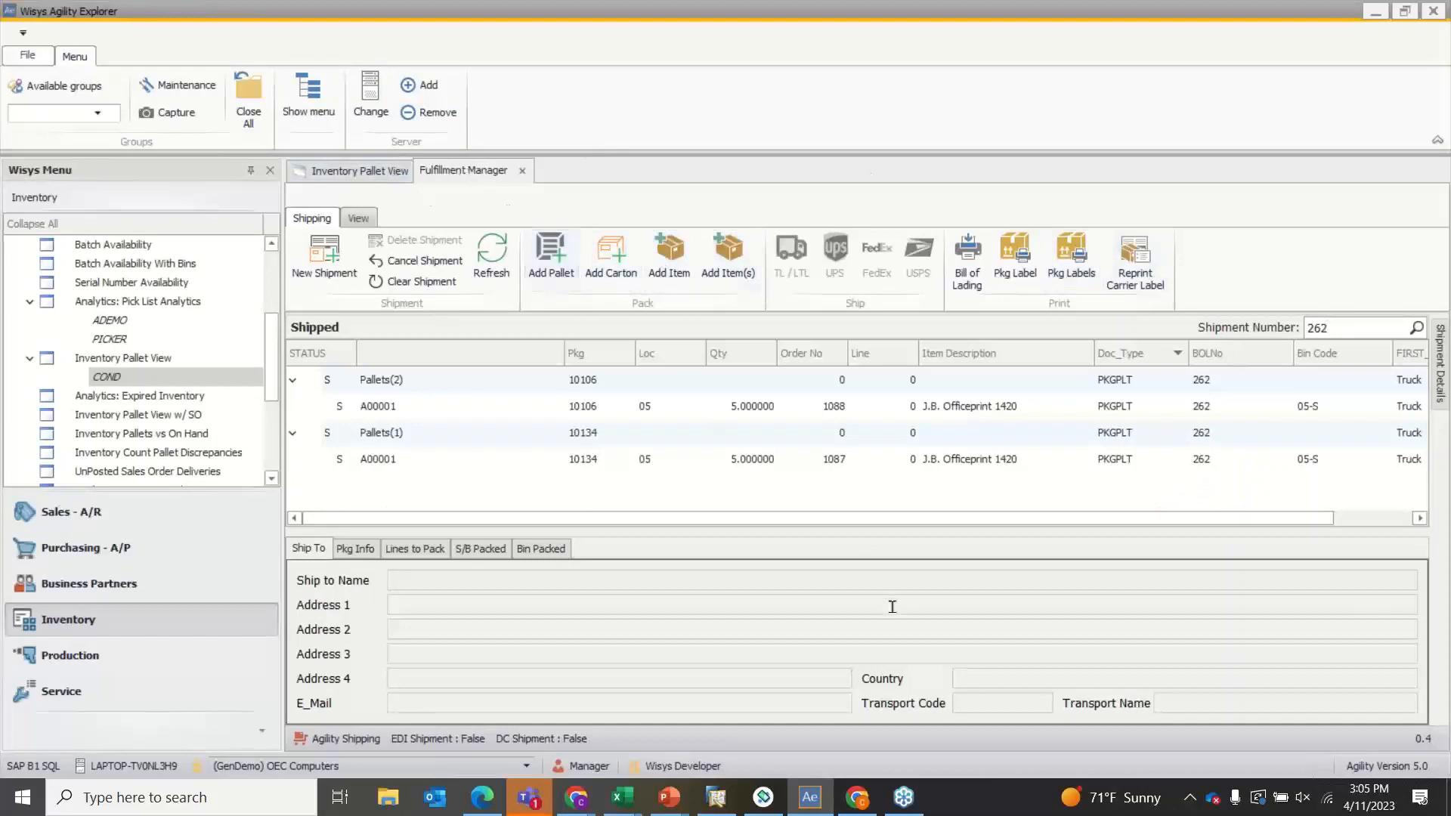
# Check sales order 1089 in SAP, then create a new empty shipment 263 without trailer details
pyautogui.click(715, 802)
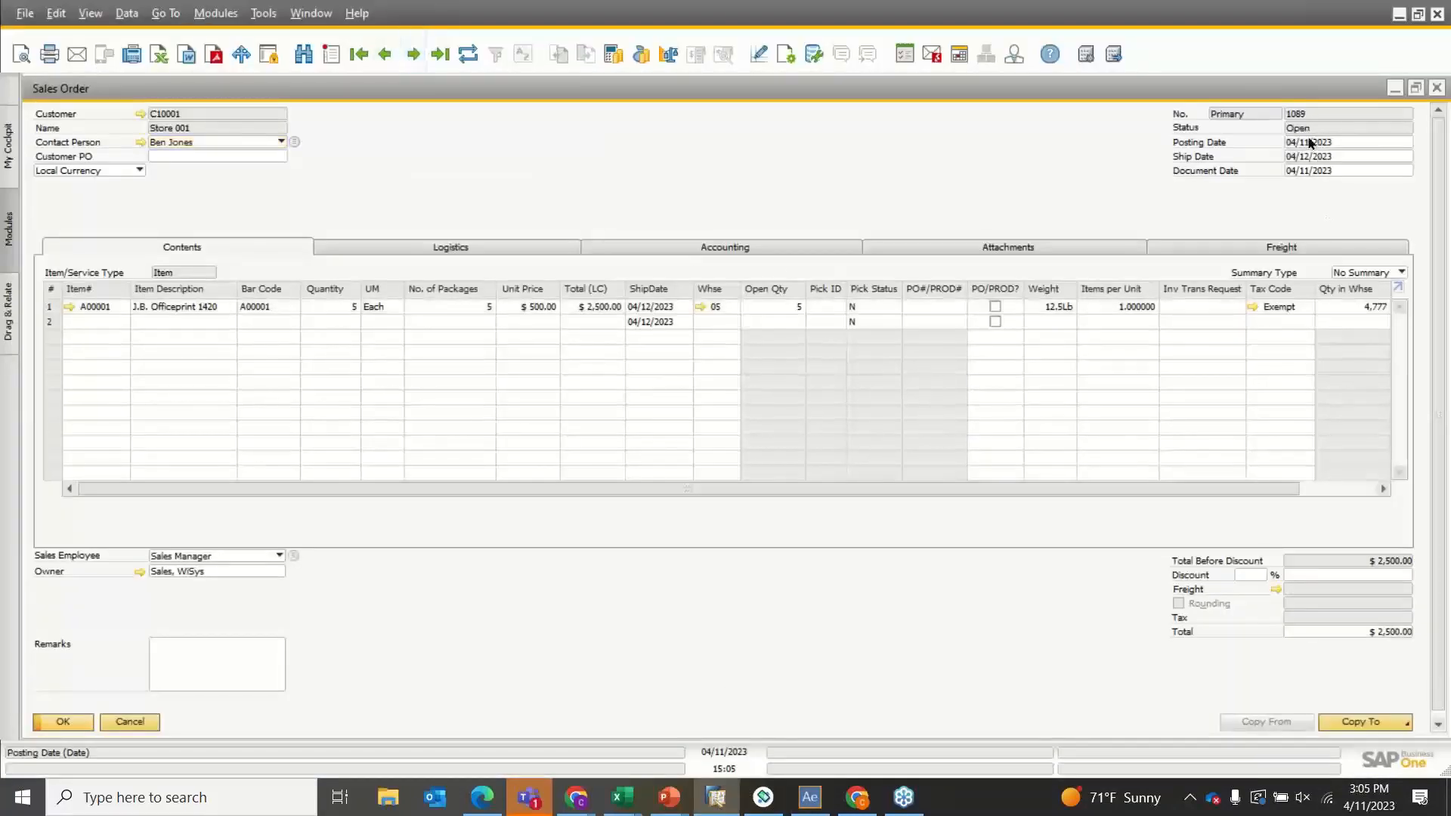
pyautogui.click(810, 797)
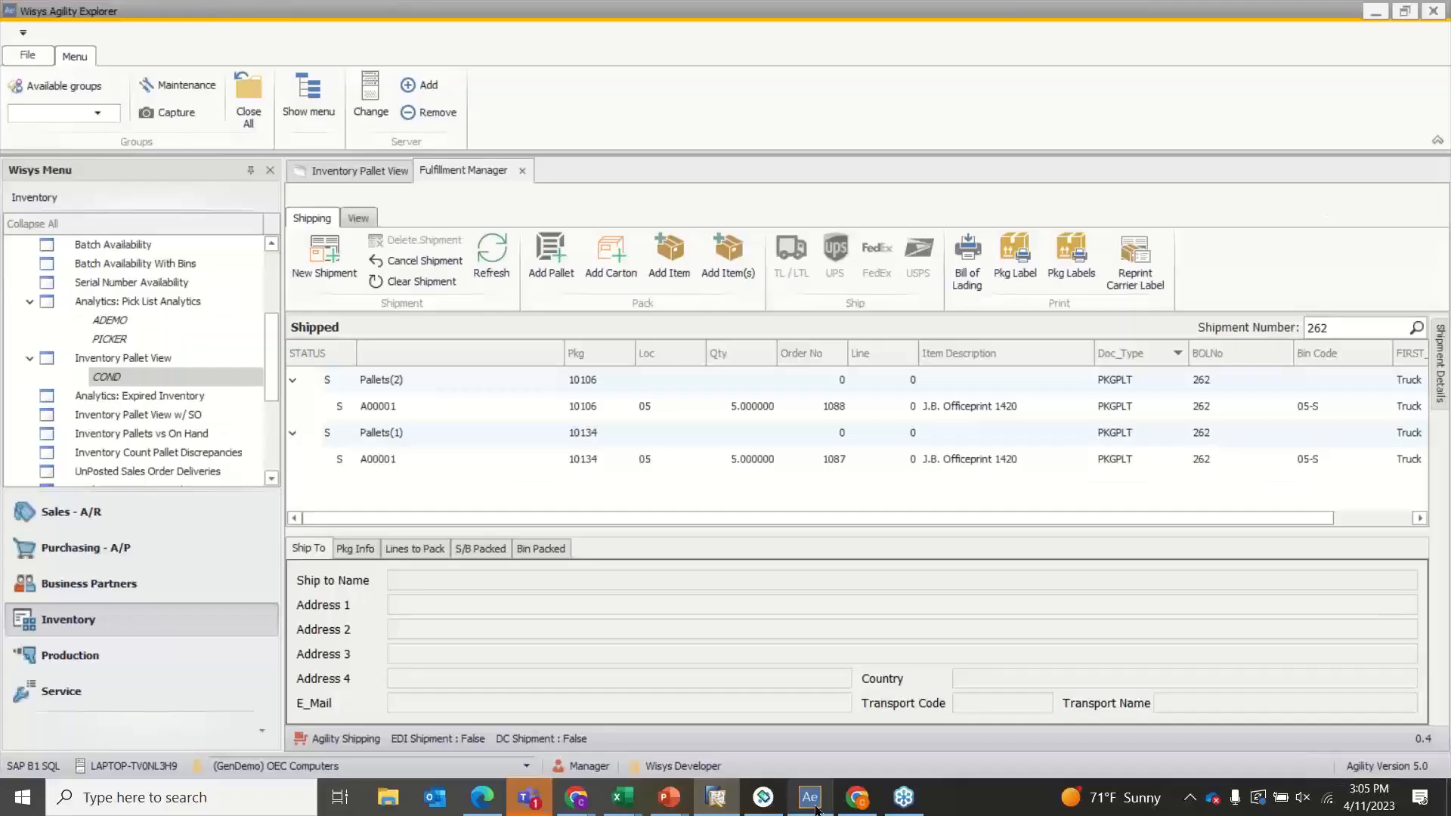
pyautogui.click(303, 246)
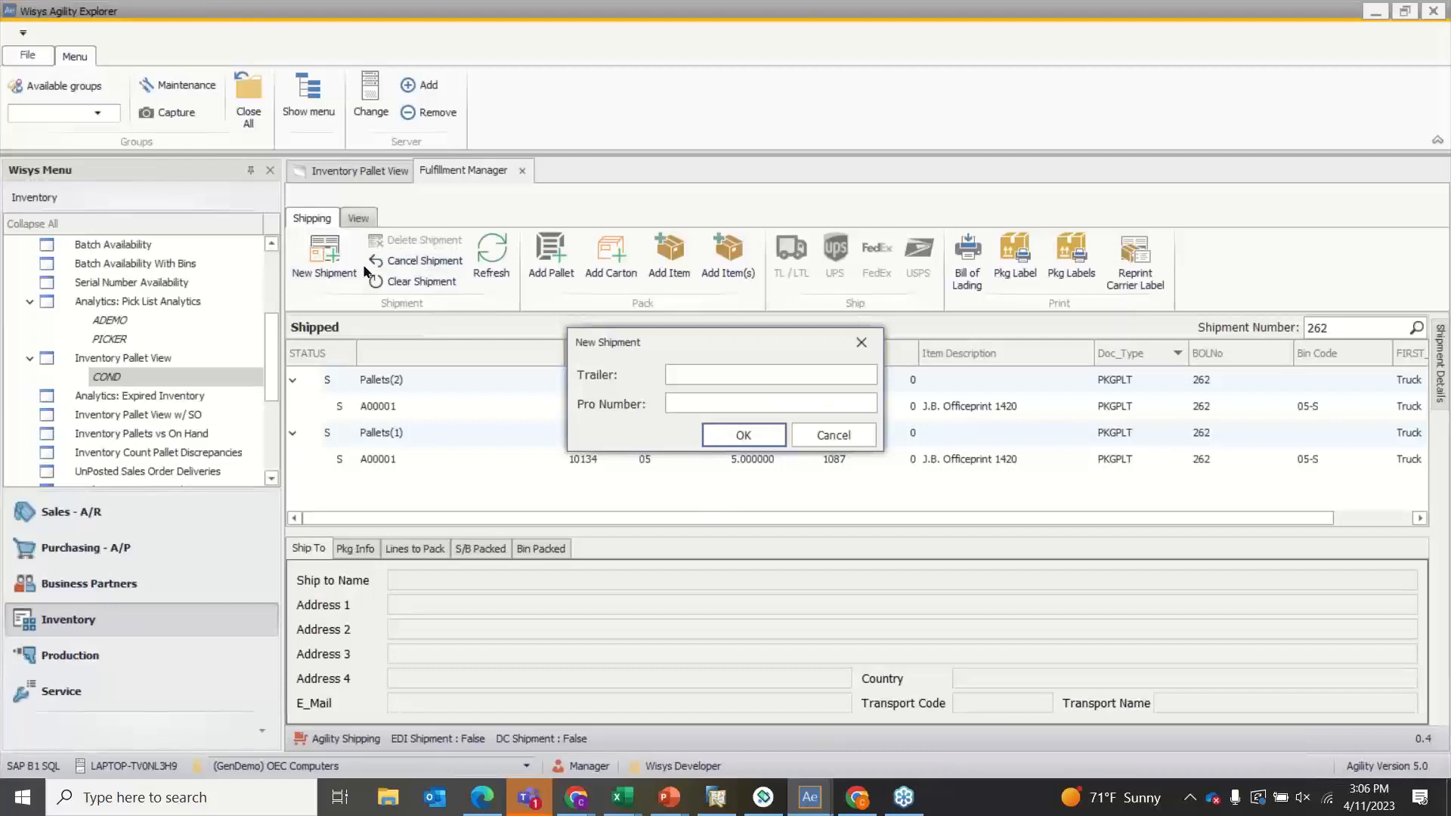
pyautogui.click(741, 430)
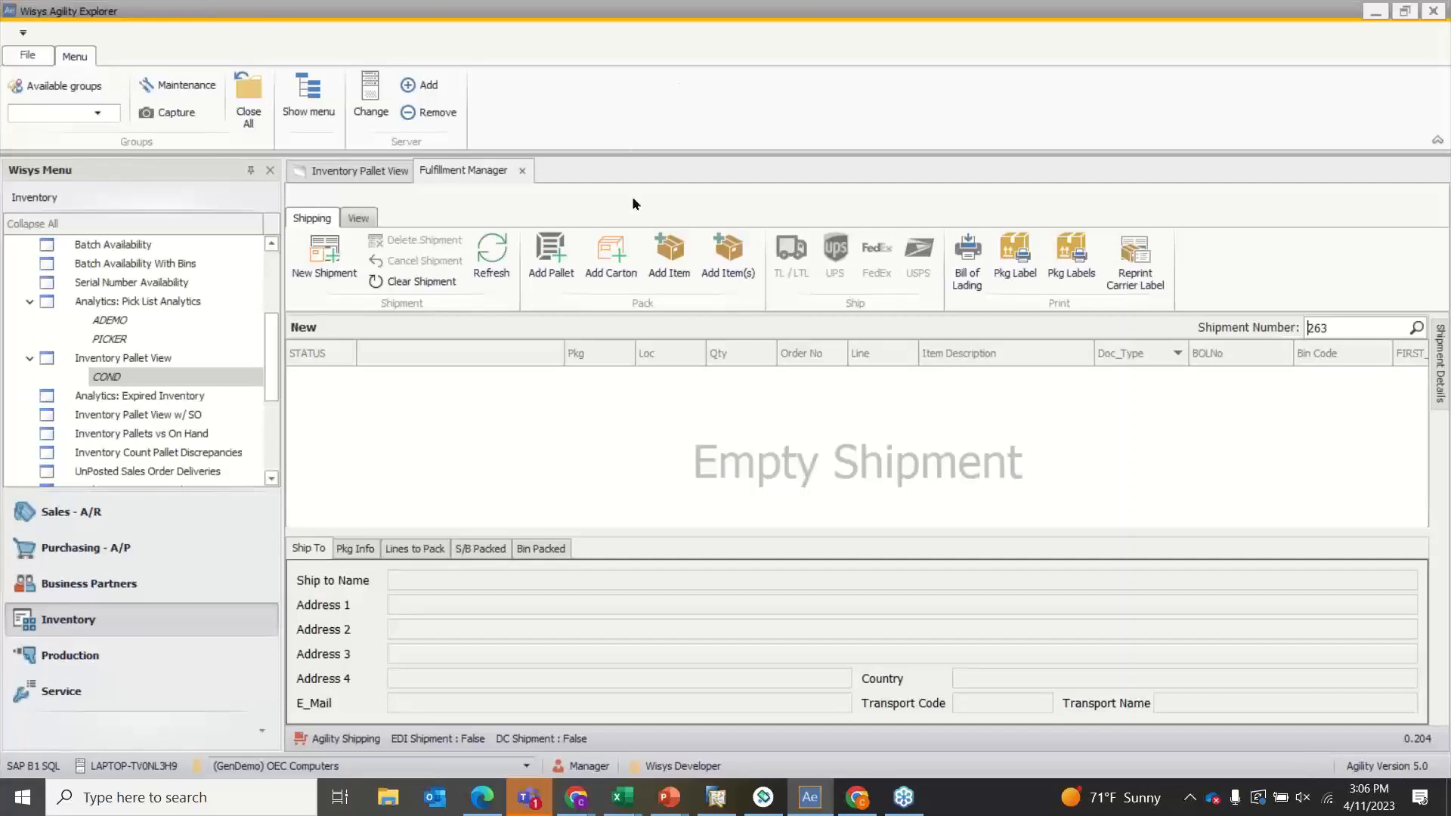
# Add a new carton to shipment 263 and select it for packing
pyautogui.click(607, 268)
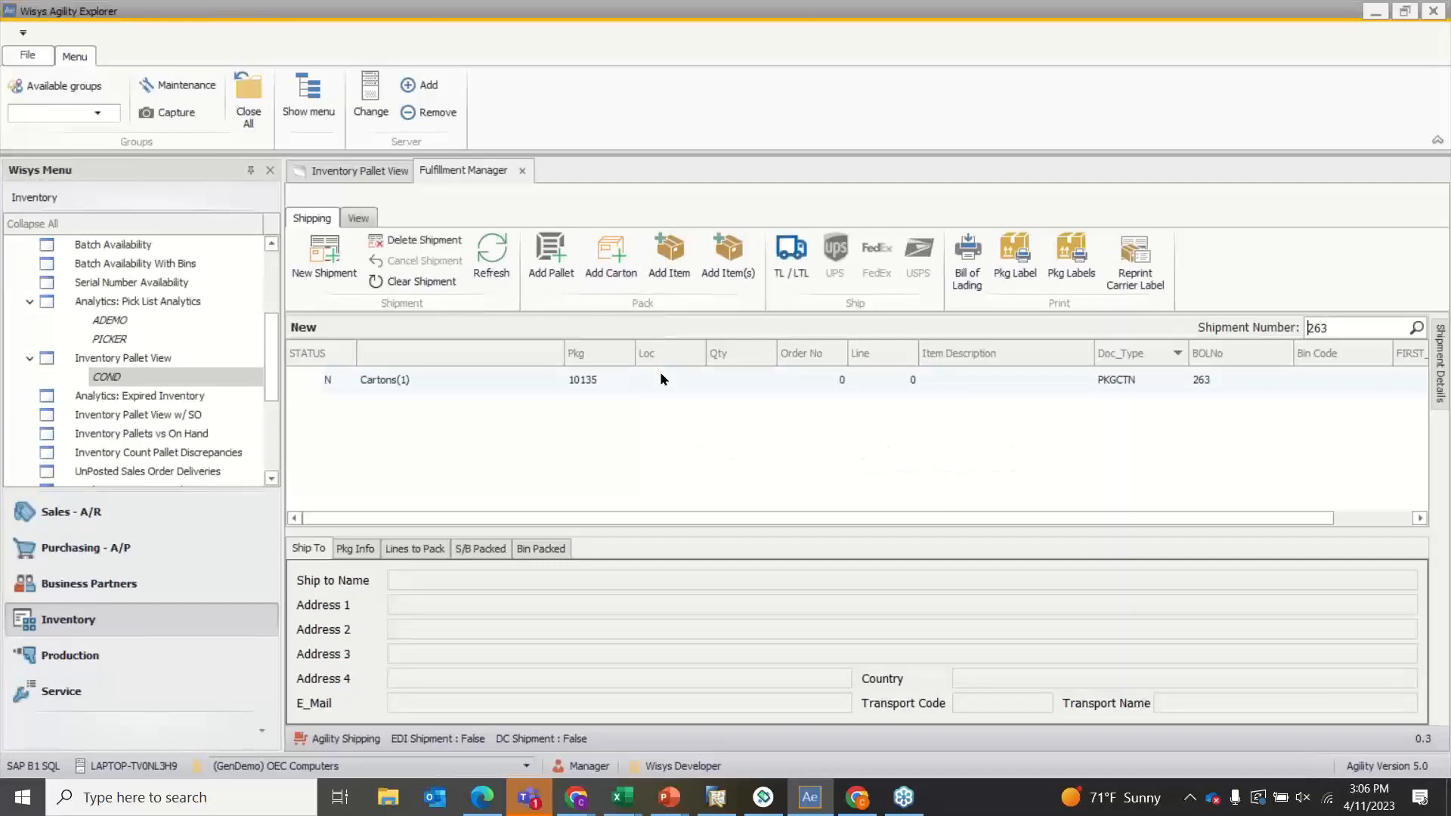
pyautogui.click(442, 385)
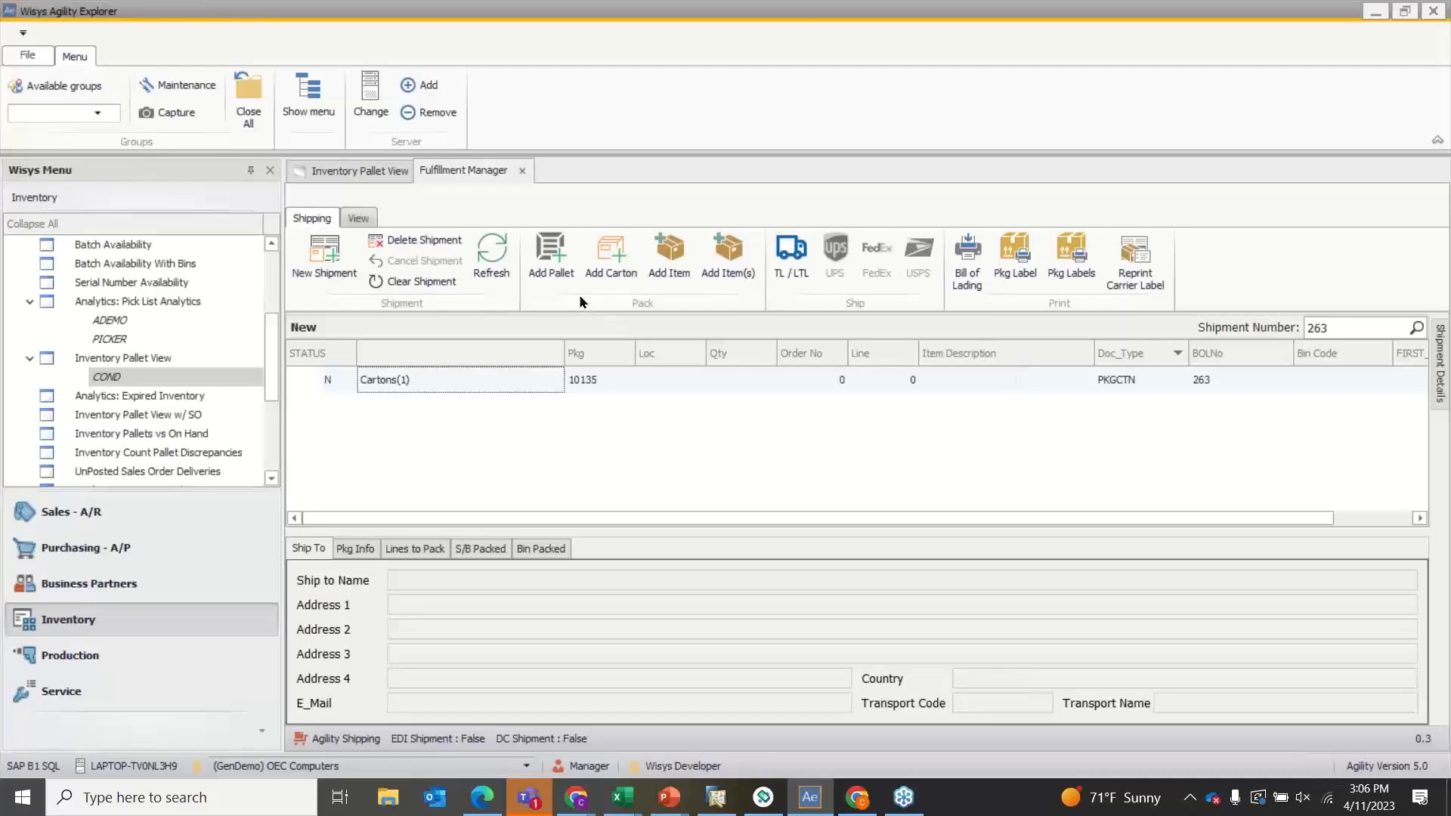
pyautogui.click(687, 266)
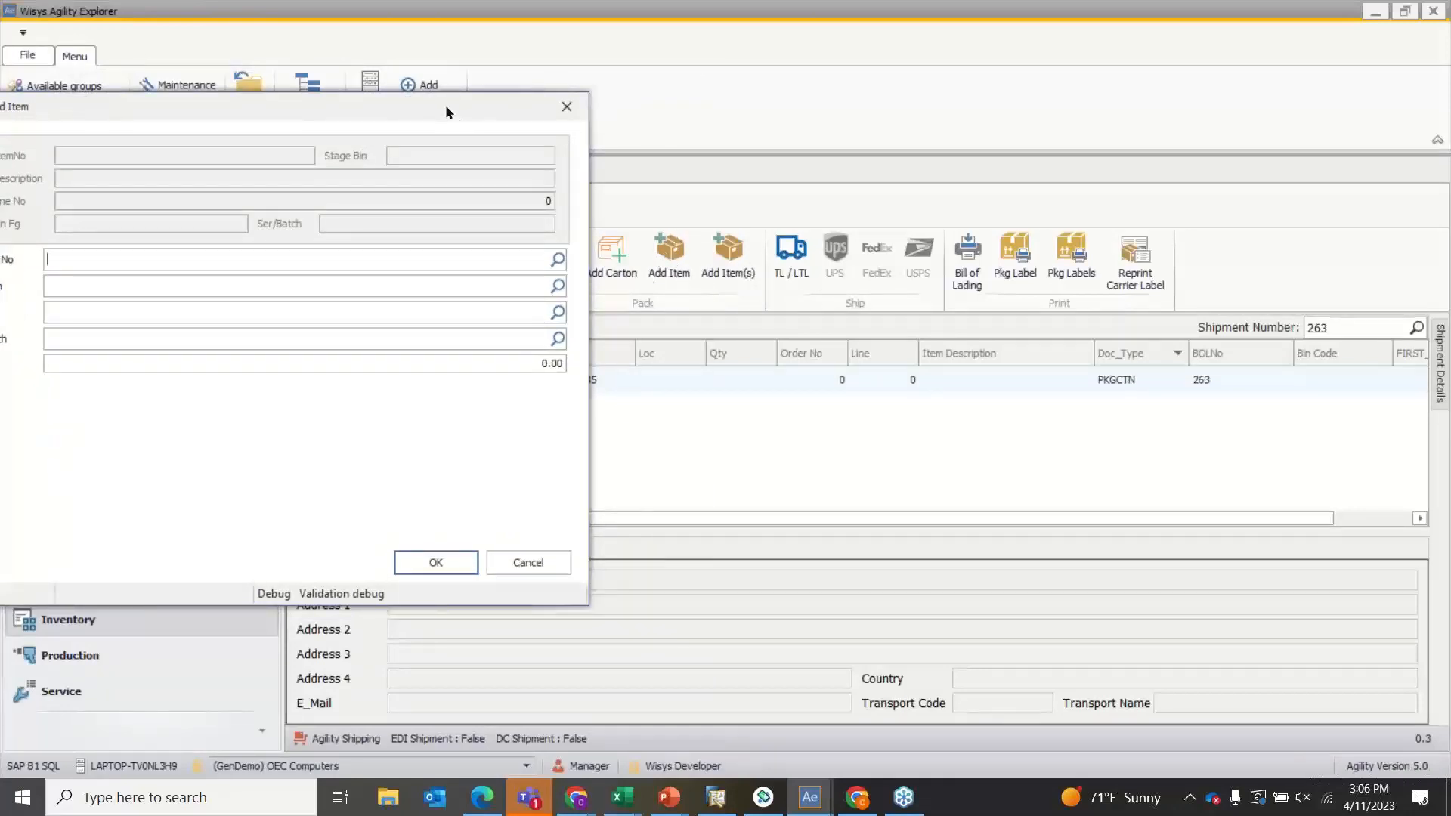
pyautogui.moveTo(446, 104); pyautogui.dragTo(813, 61)
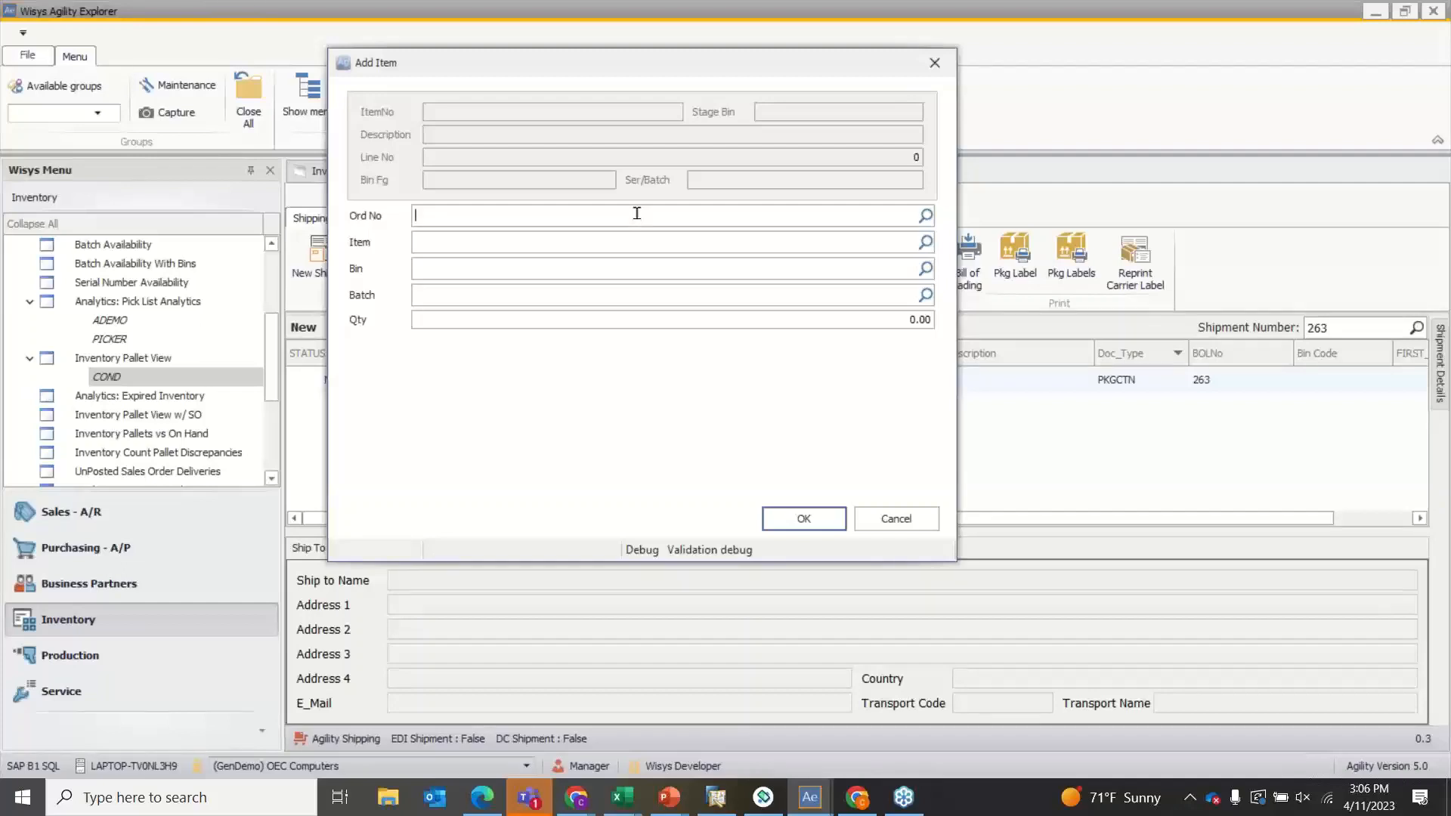
# Pack 5 units of item A00001 from bin 05-S for order 1089 into carton 10135
pyautogui.write('1089')
pyautogui.press('Tab')
pyautogui.write('A00001')
pyautogui.press('Tab')
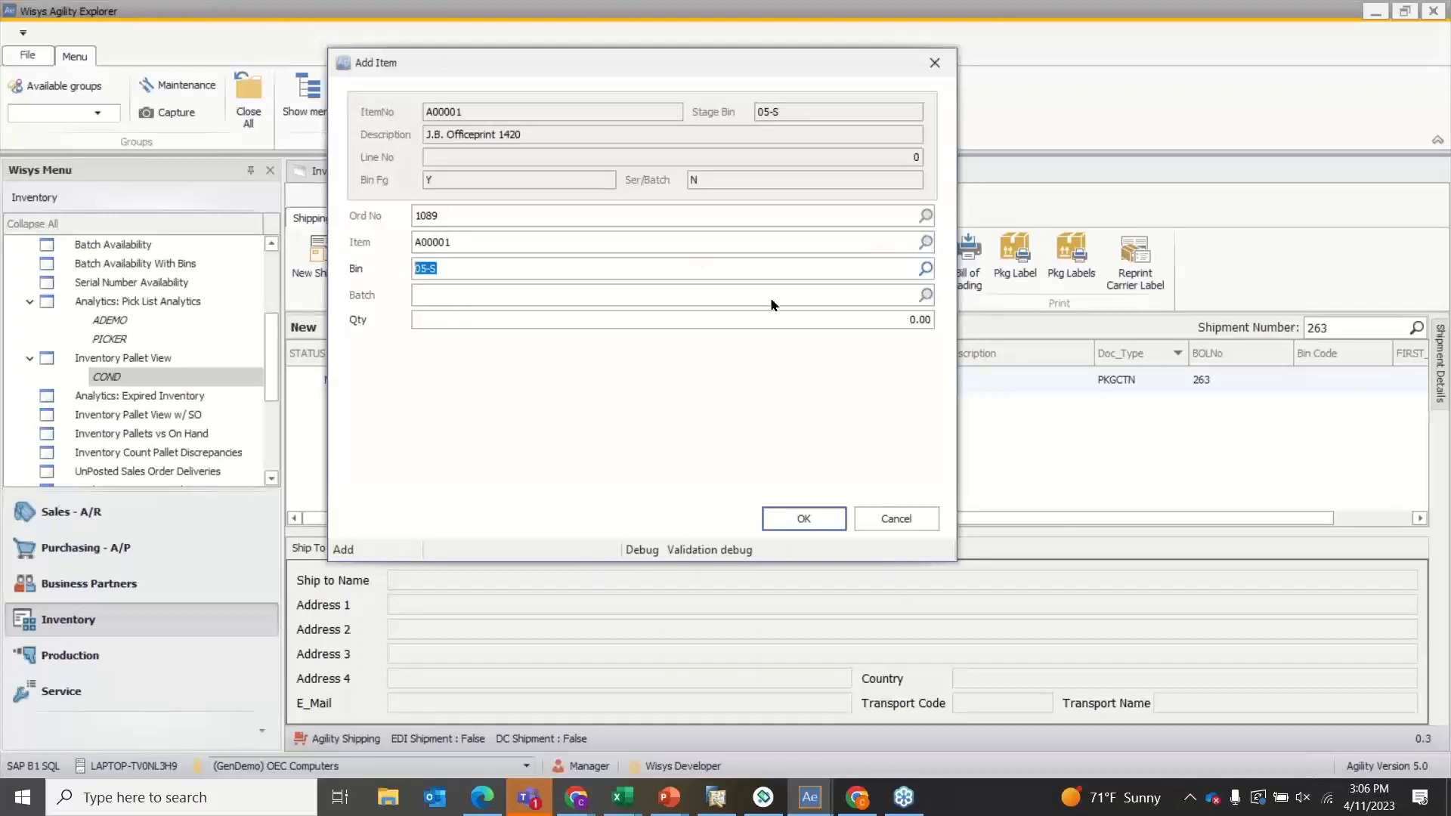
pyautogui.click(800, 321)
pyautogui.write('5')
pyautogui.press('Tab')
pyautogui.click(800, 517)
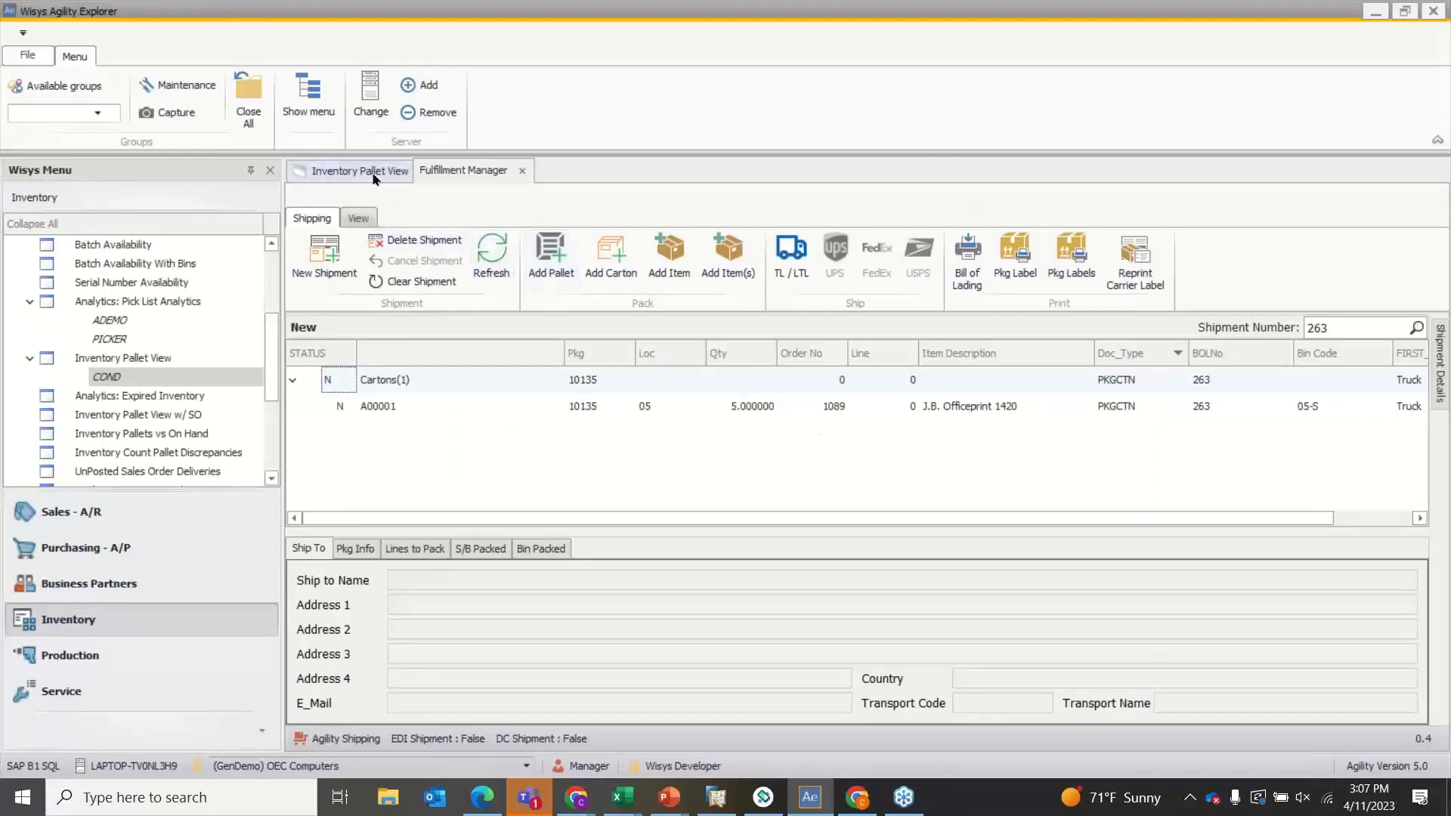
# Remove the 10106 package filter in Inventory Pallet View and refresh to list carton 10135
pyautogui.click(404, 174)
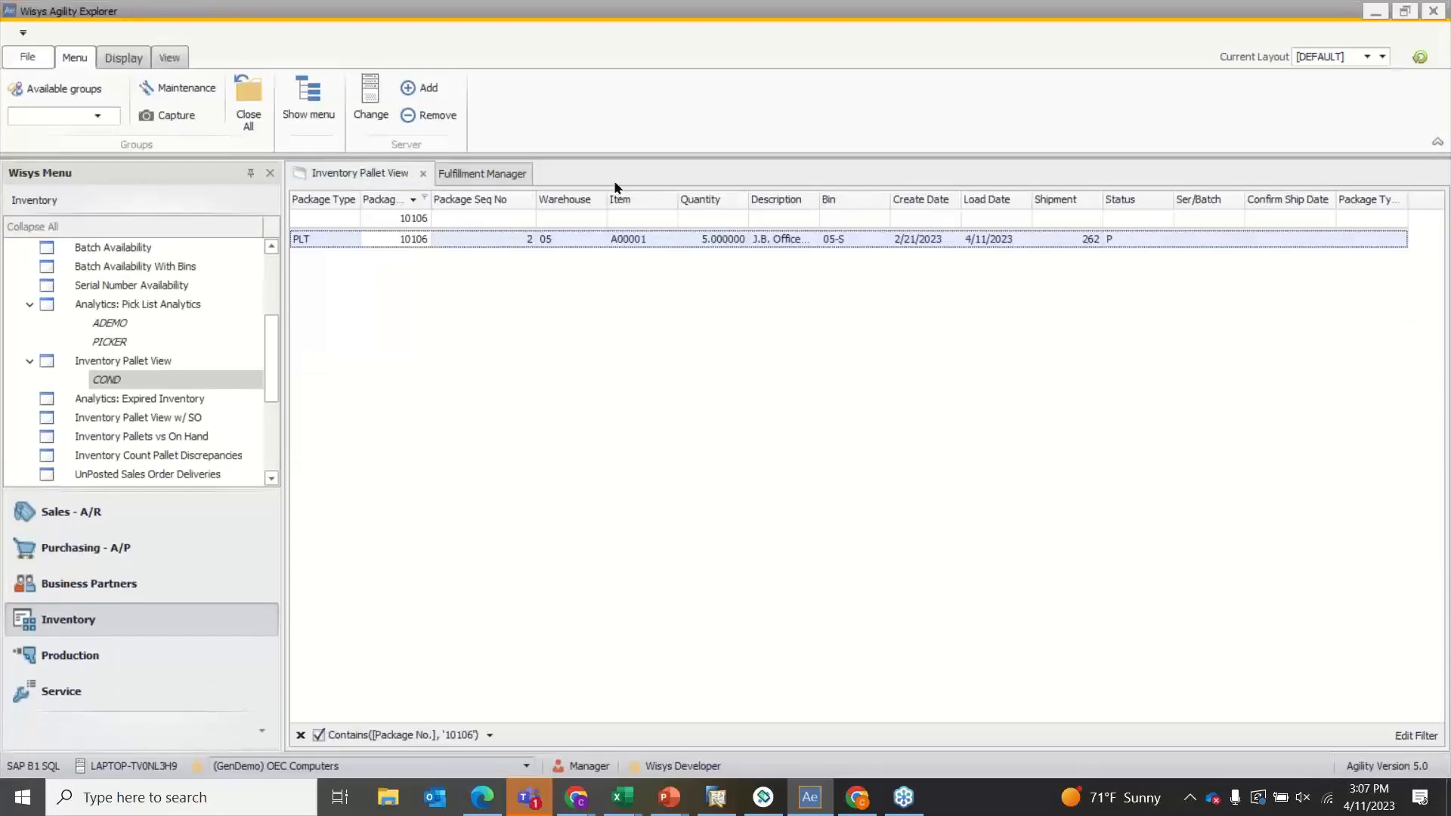
pyautogui.click(392, 216)
pyautogui.press('BackSpace')
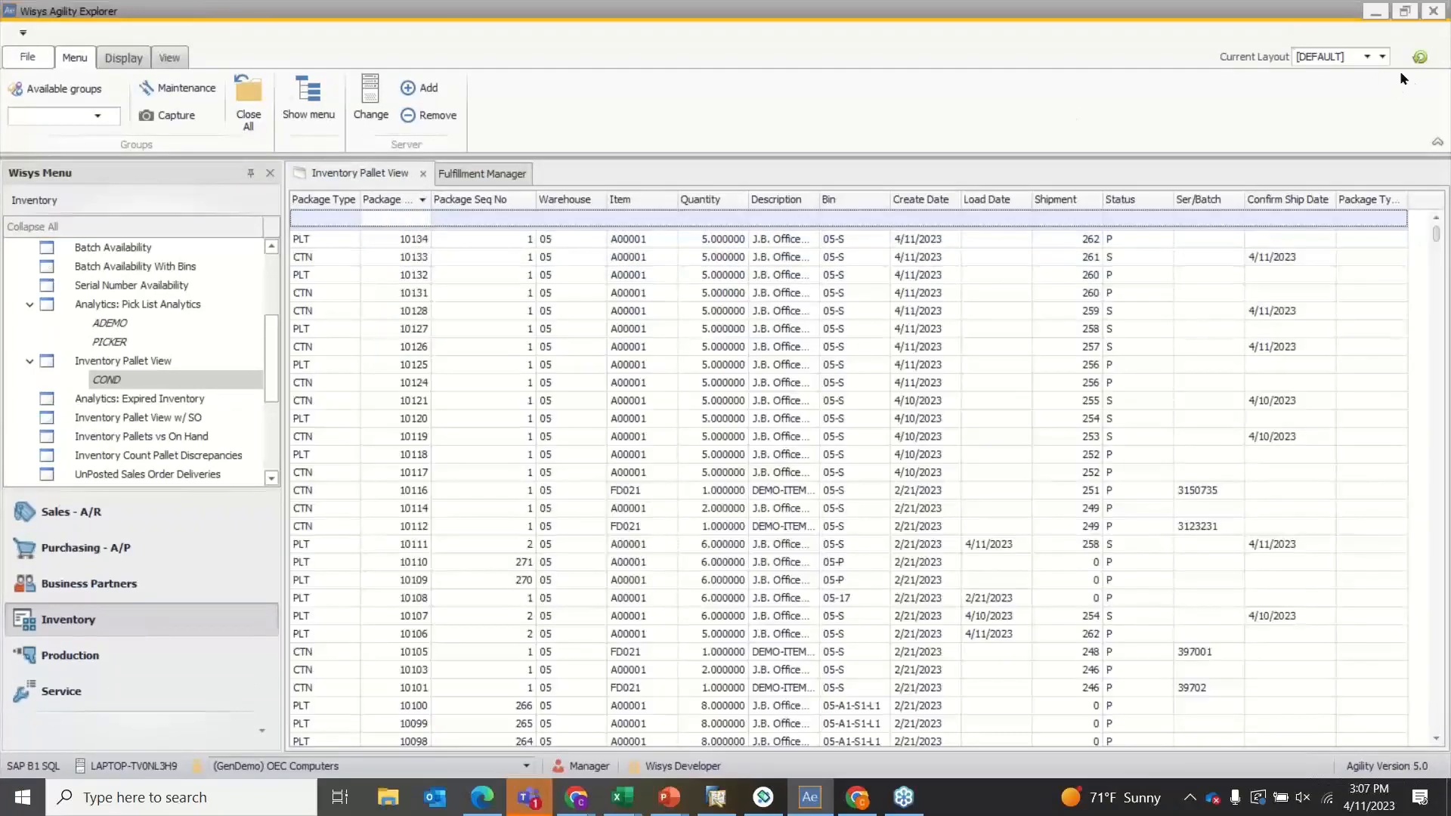
pyautogui.click(1413, 59)
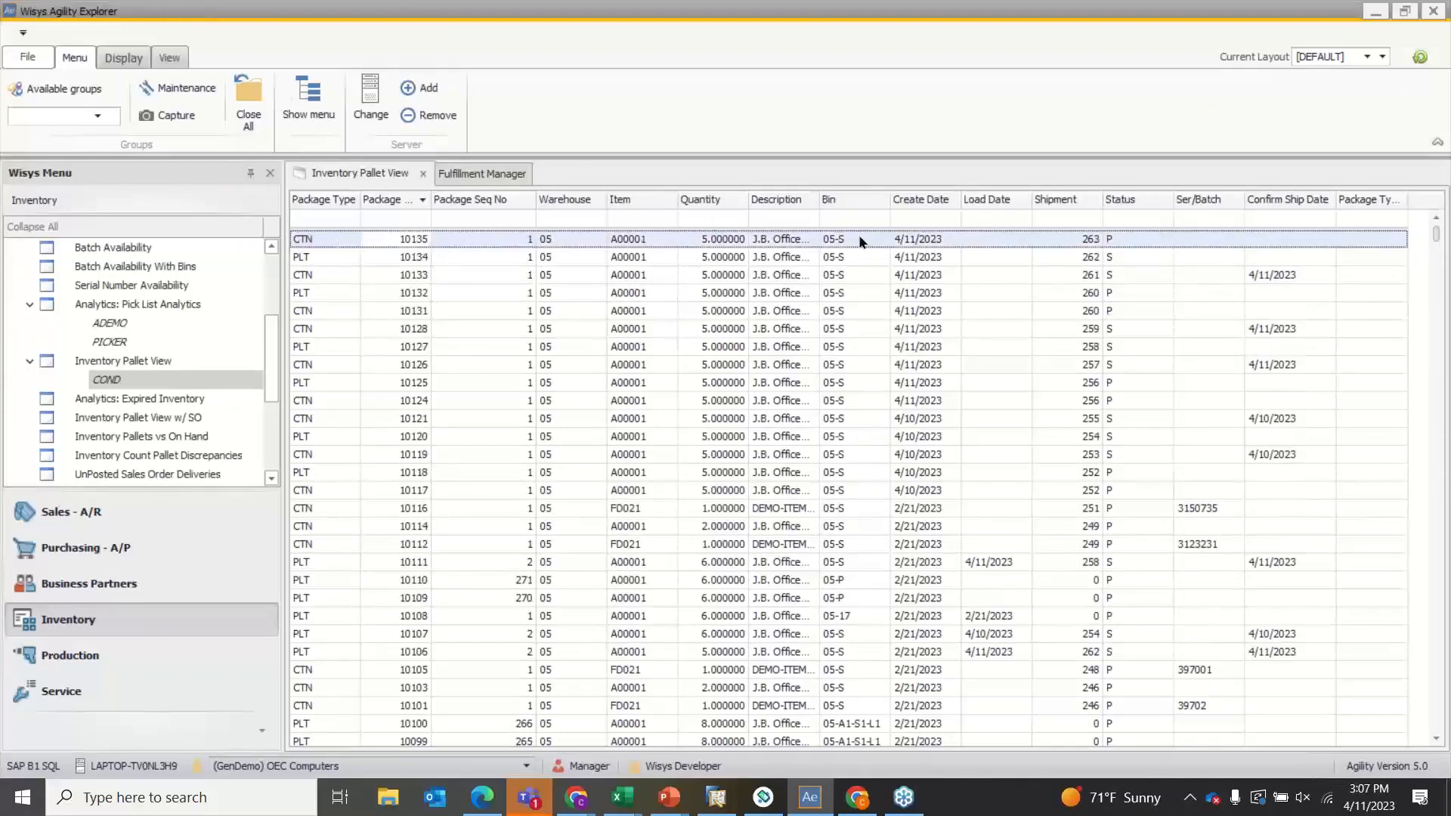
pyautogui.click(467, 175)
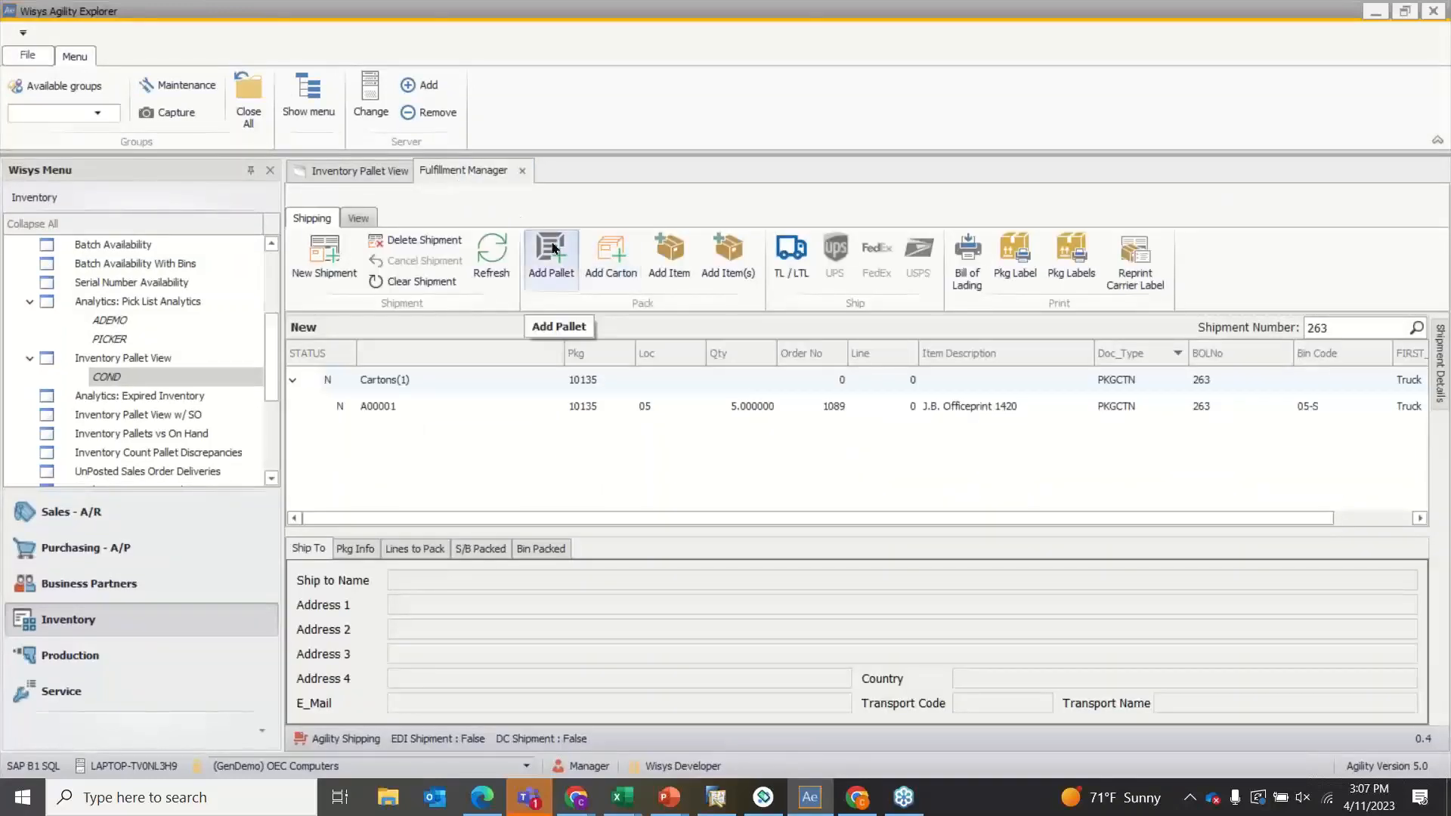
# Add pallet 10136 with carton 10137 to shipment 263 and verify it in the pallet list
pyautogui.click(553, 248)
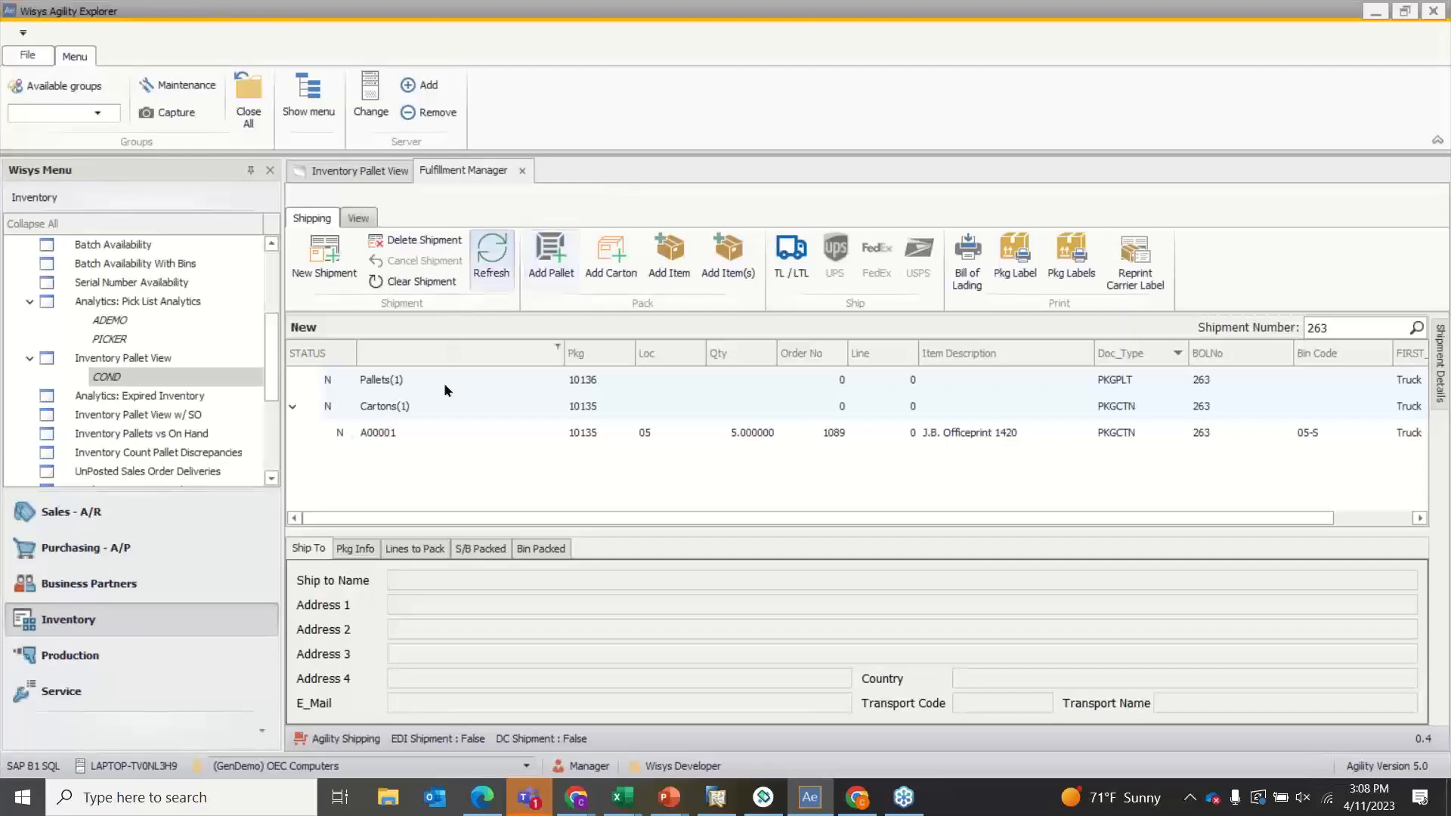
pyautogui.click(424, 381)
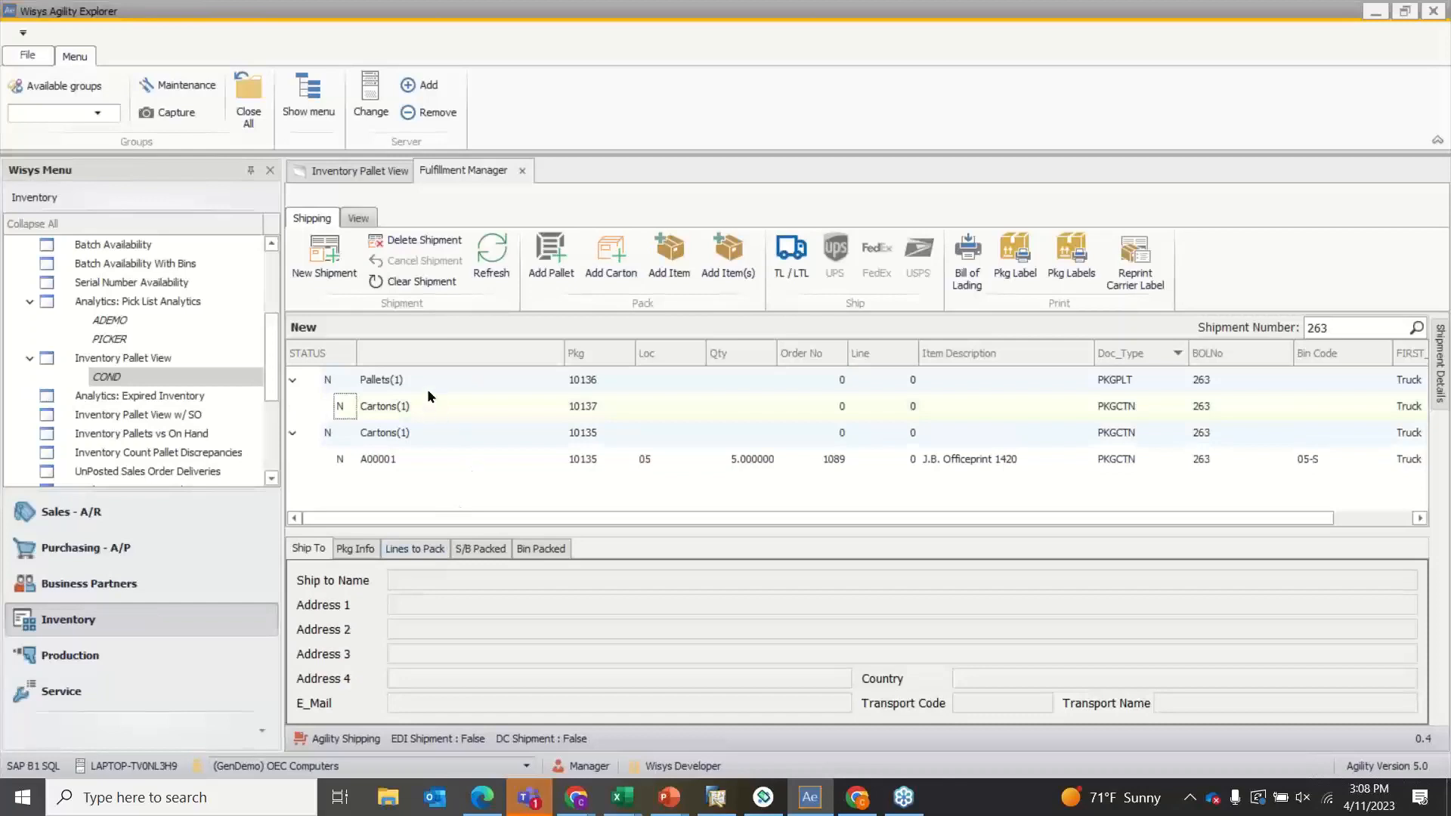
pyautogui.click(381, 407)
pyautogui.click(376, 382)
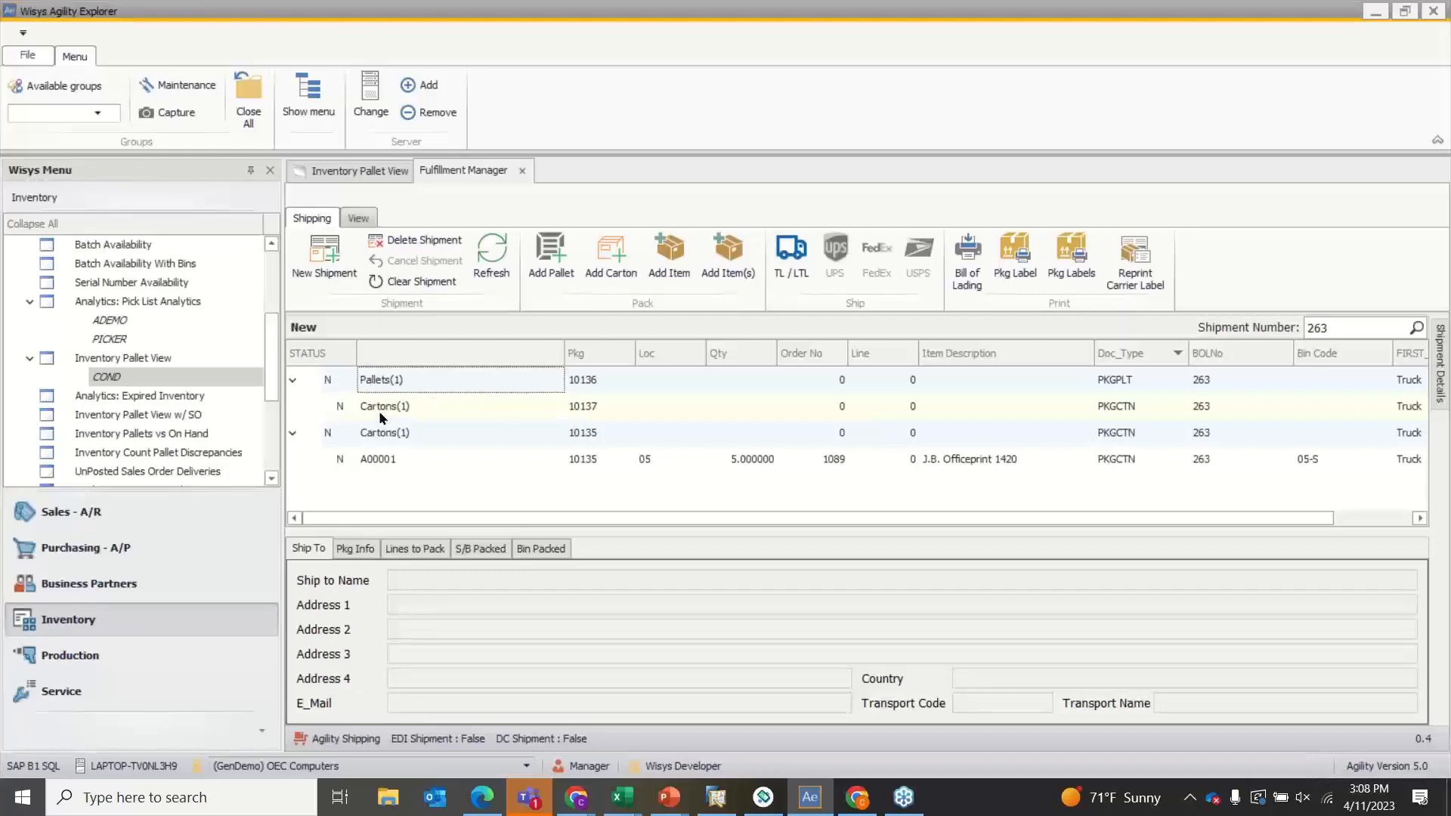
pyautogui.click(359, 171)
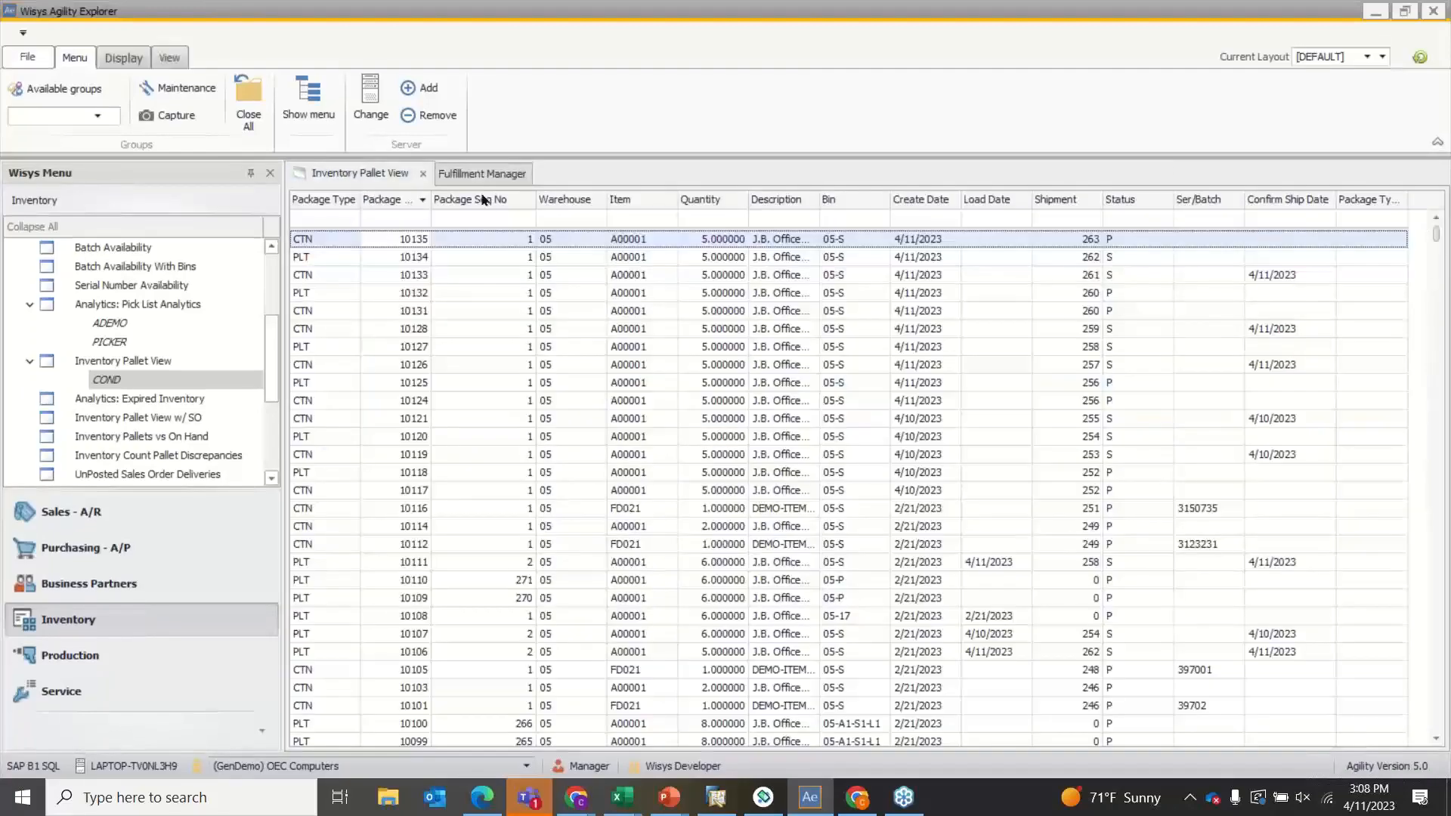
pyautogui.click(1421, 59)
pyautogui.click(456, 178)
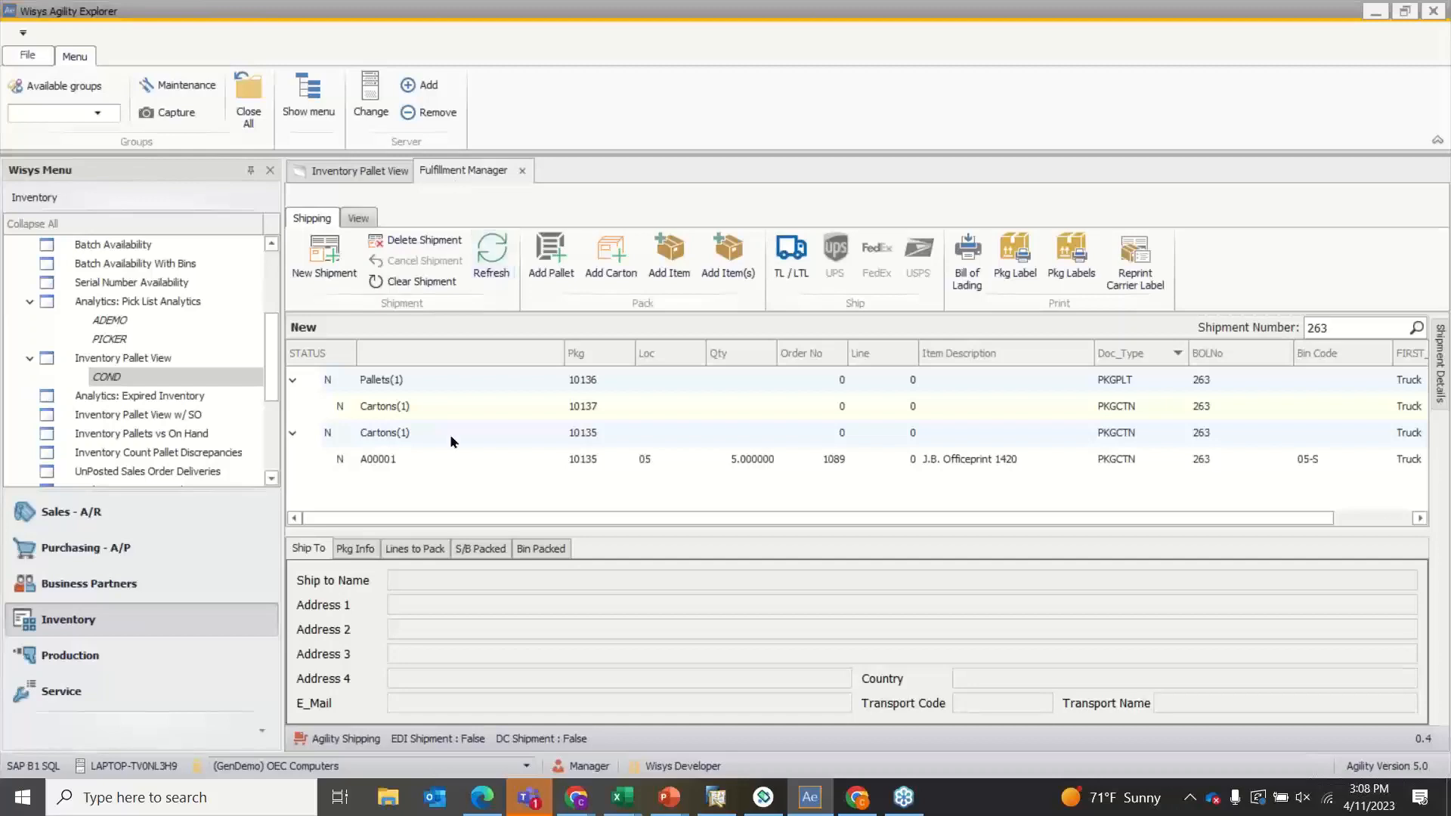
# Review the ship-to details for the A00001 line against the SAP sales order
pyautogui.click(427, 466)
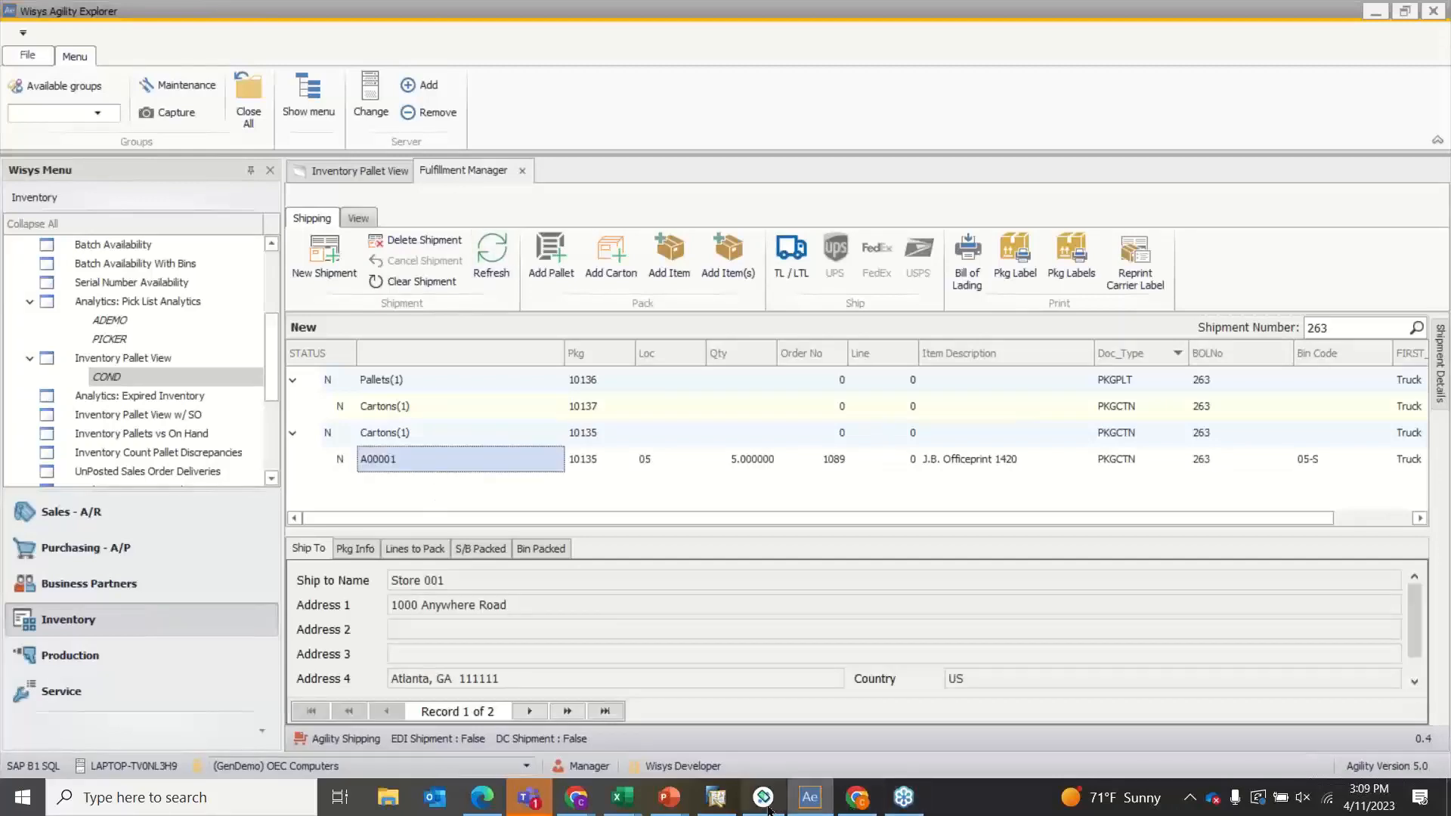
pyautogui.click(721, 803)
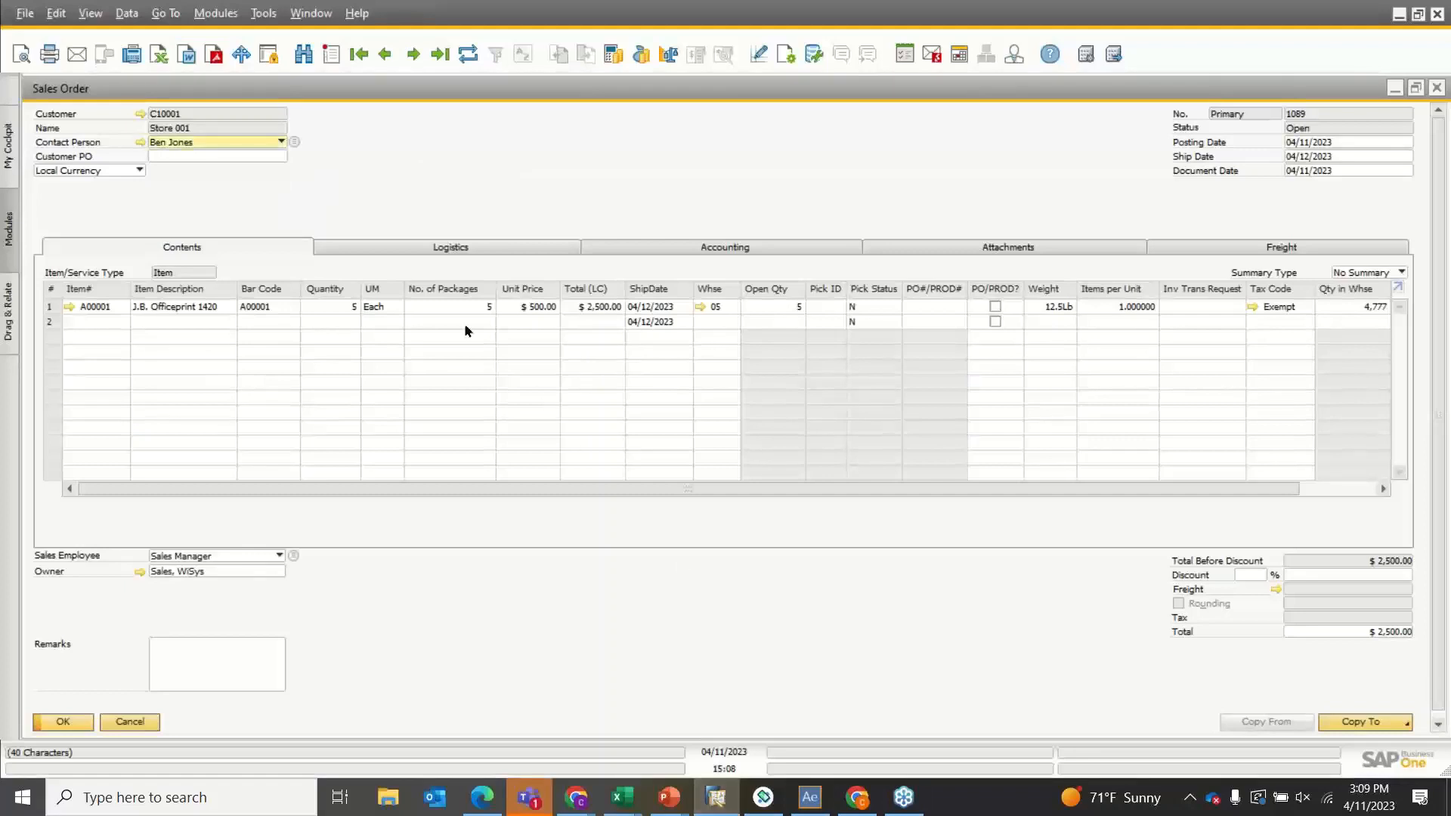
pyautogui.click(720, 803)
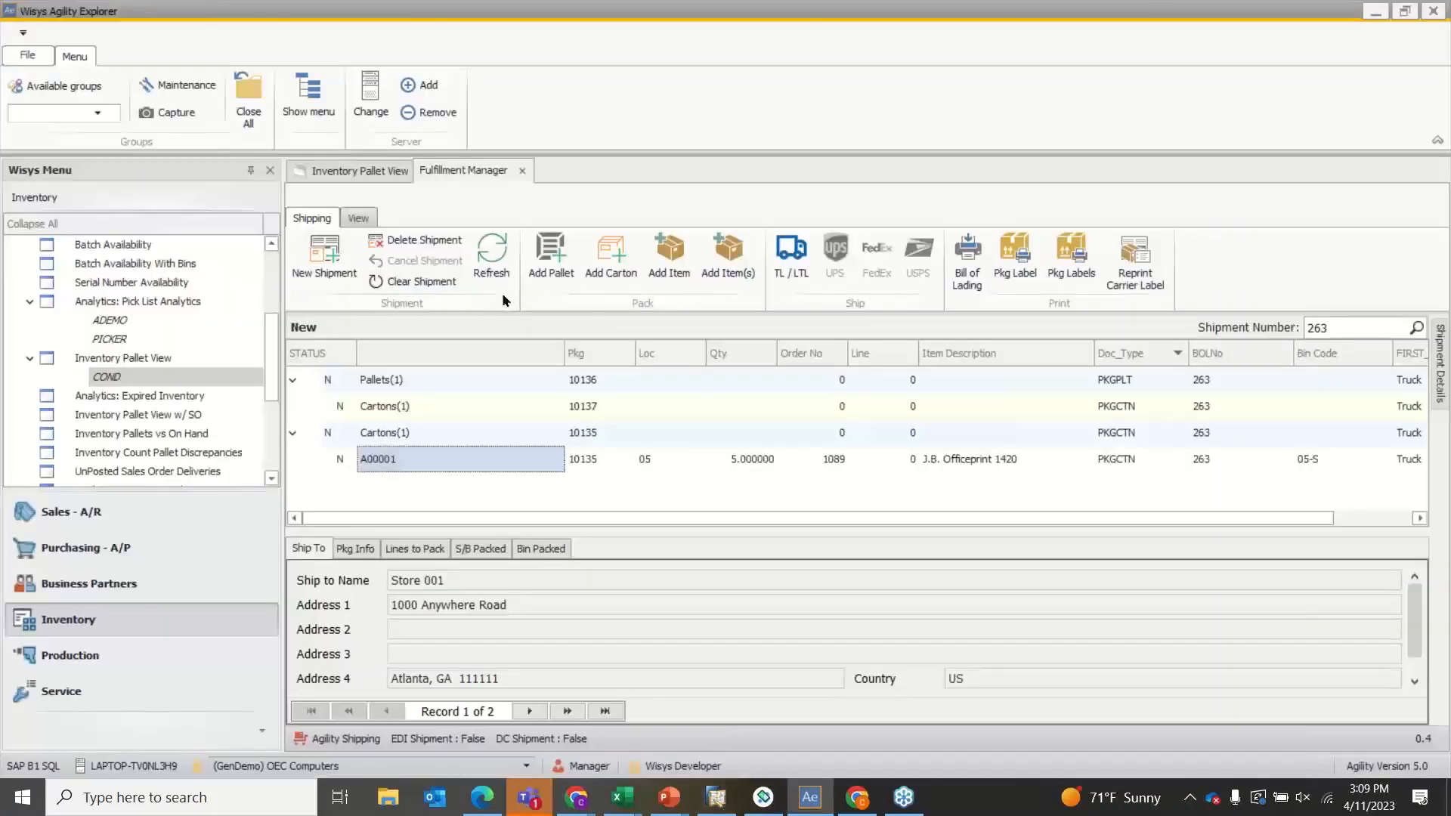
# Ship 263 as a truck load with bill of lading 263, then look it up to confirm Shipped
pyautogui.click(787, 266)
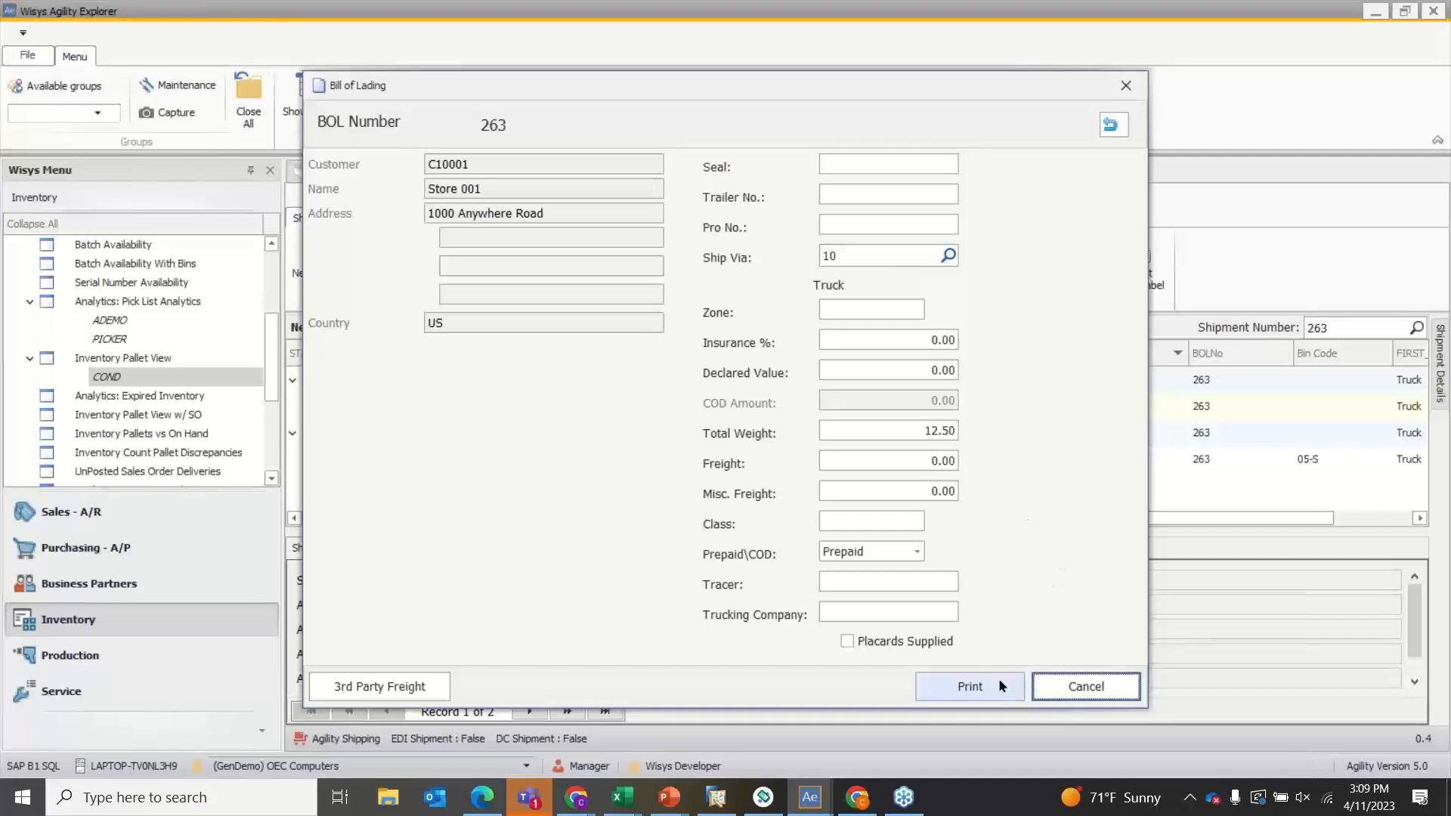
pyautogui.click(998, 677)
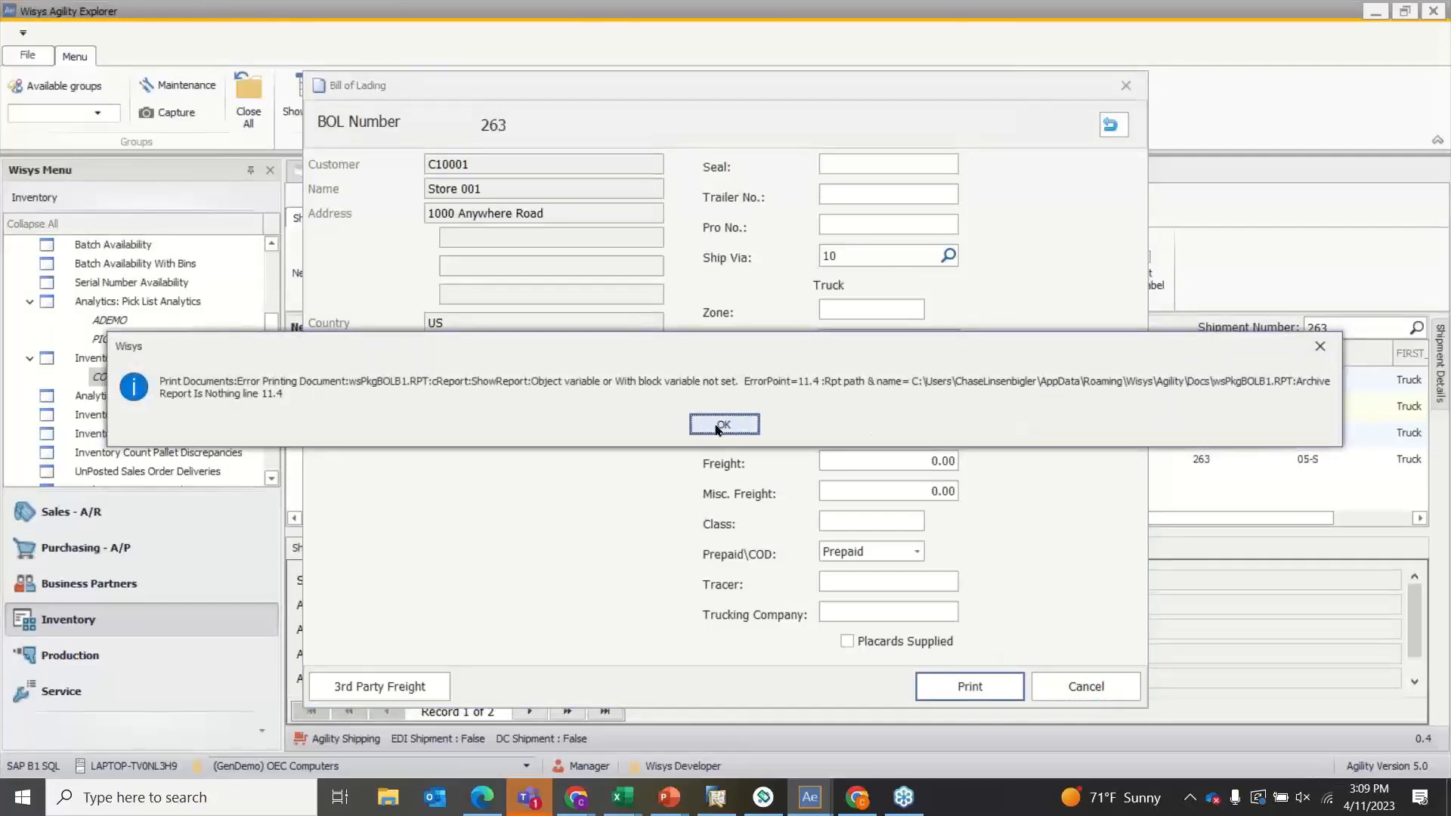
pyautogui.click(719, 426)
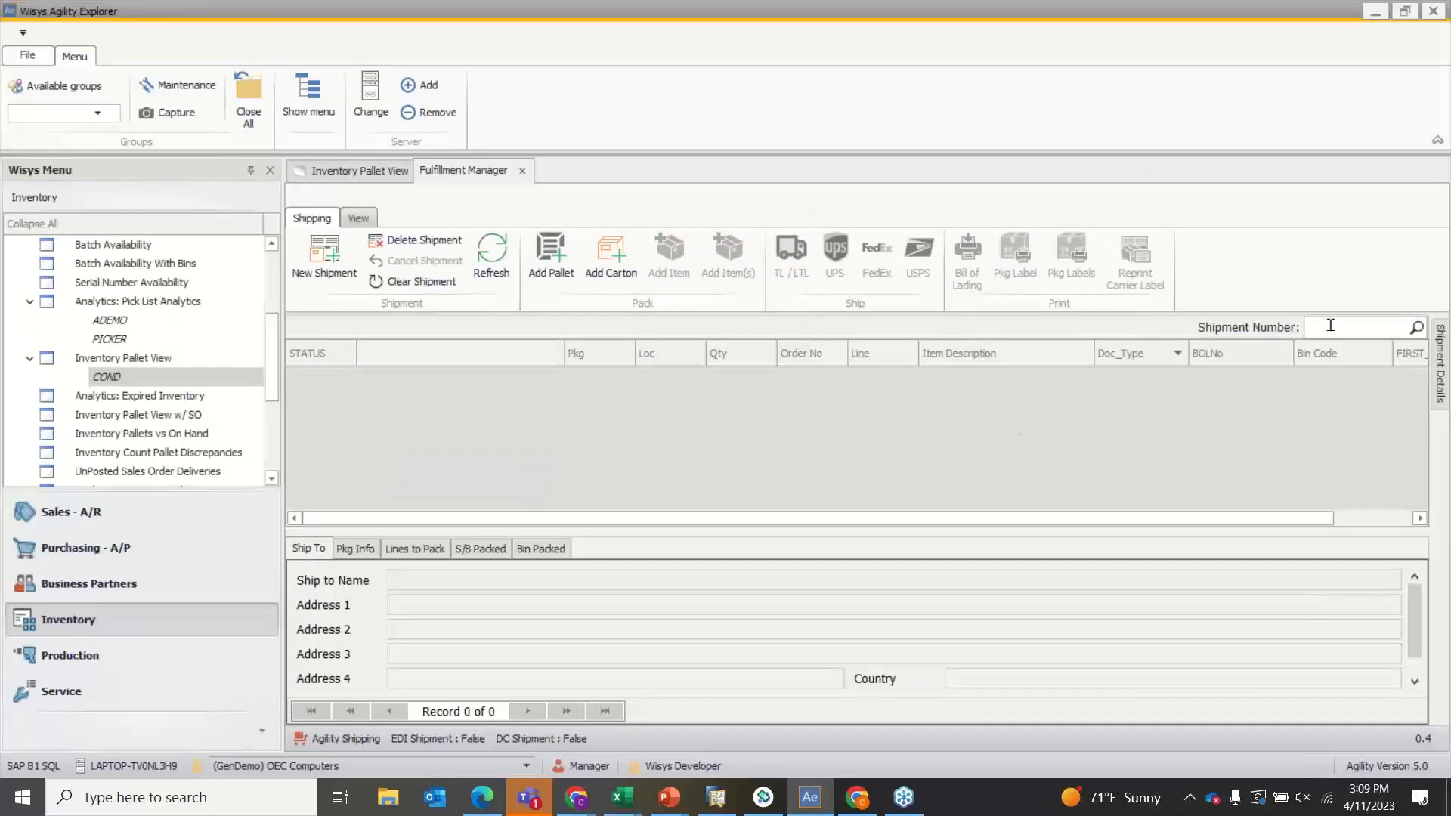
pyautogui.click(1329, 325)
pyautogui.write('263')
pyautogui.press('Return')
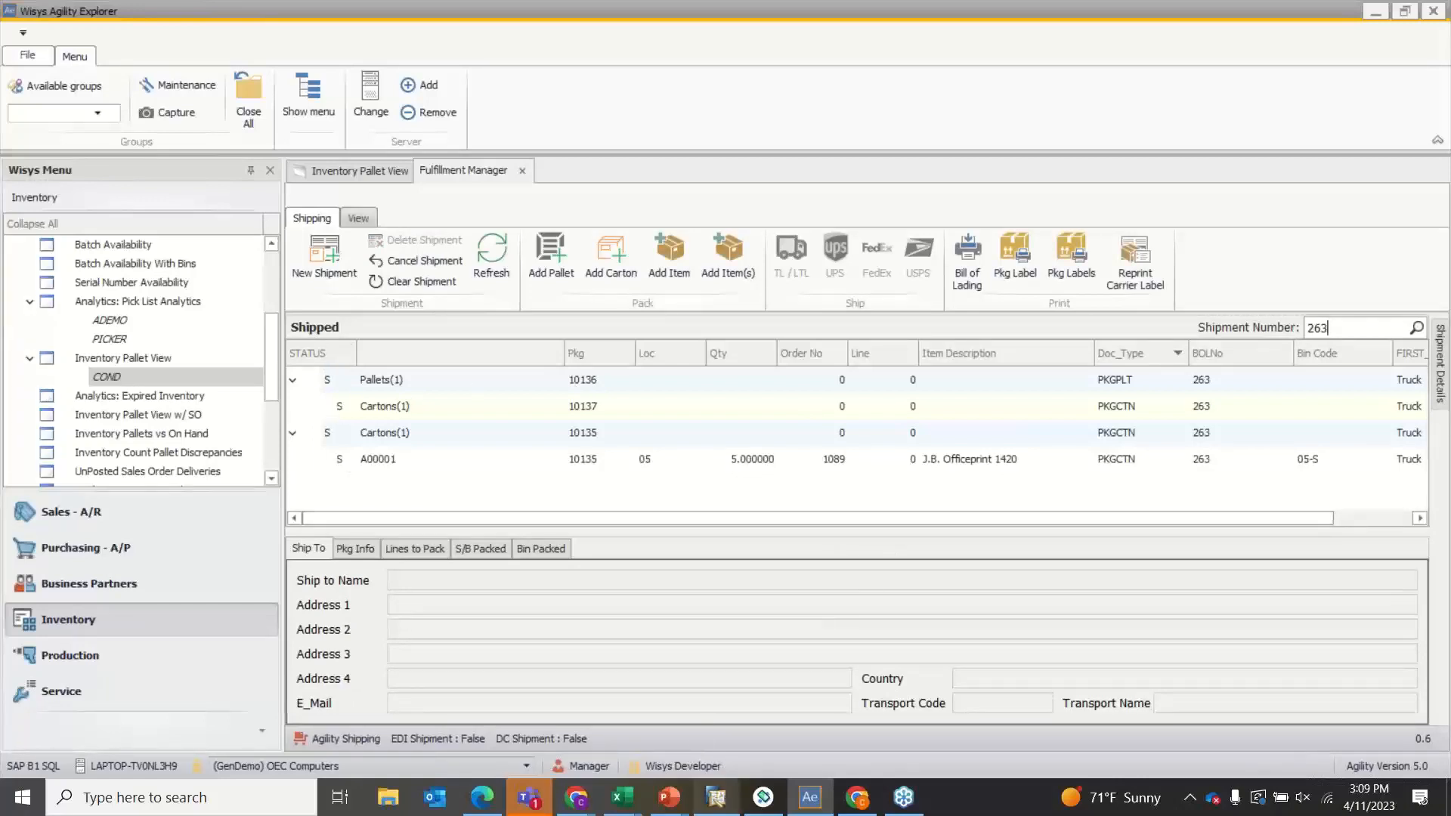
# Refresh sales order 1089 to show Closed and open delivery 938 from its relationship map
pyautogui.click(716, 798)
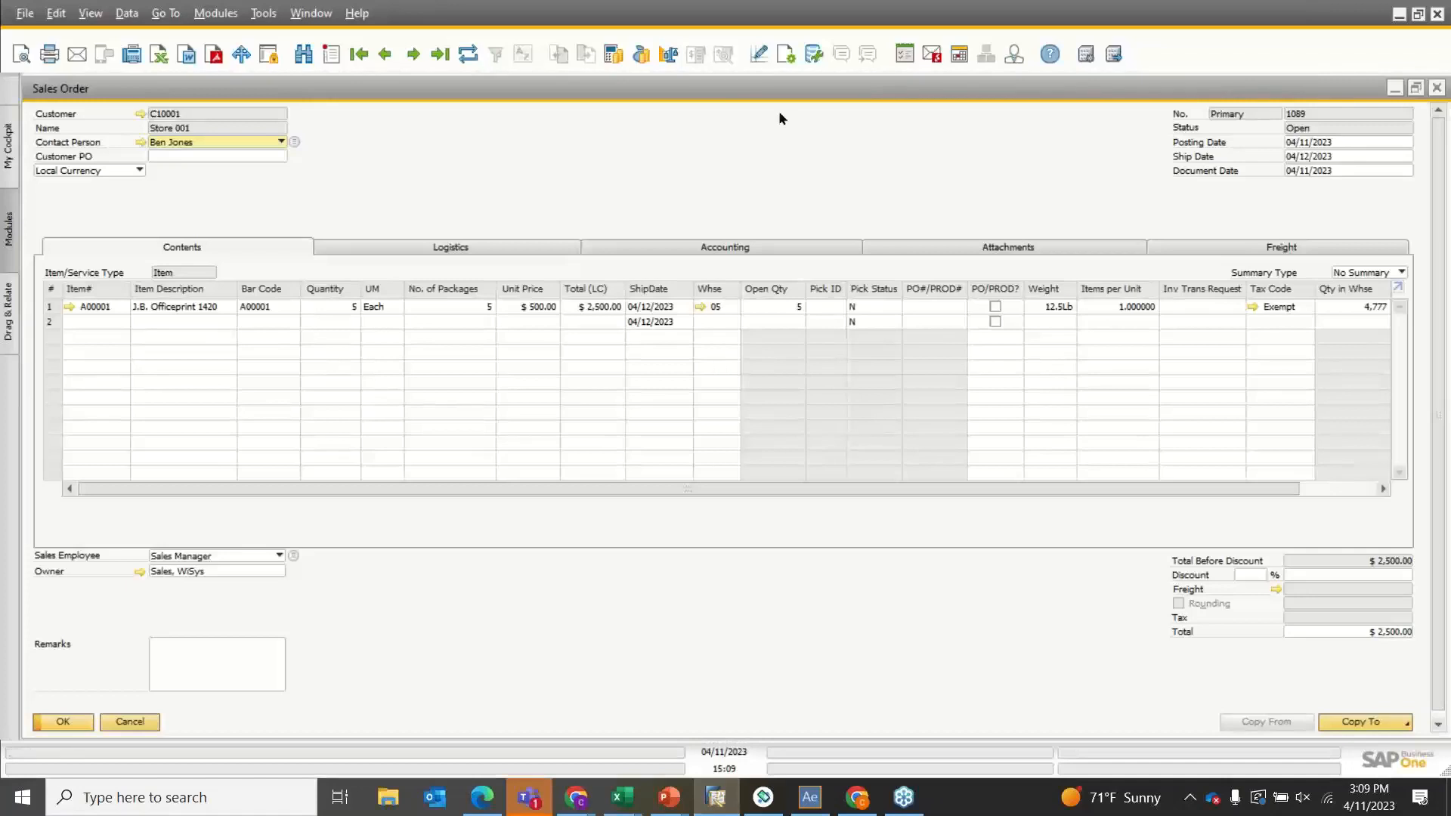
pyautogui.click(468, 56)
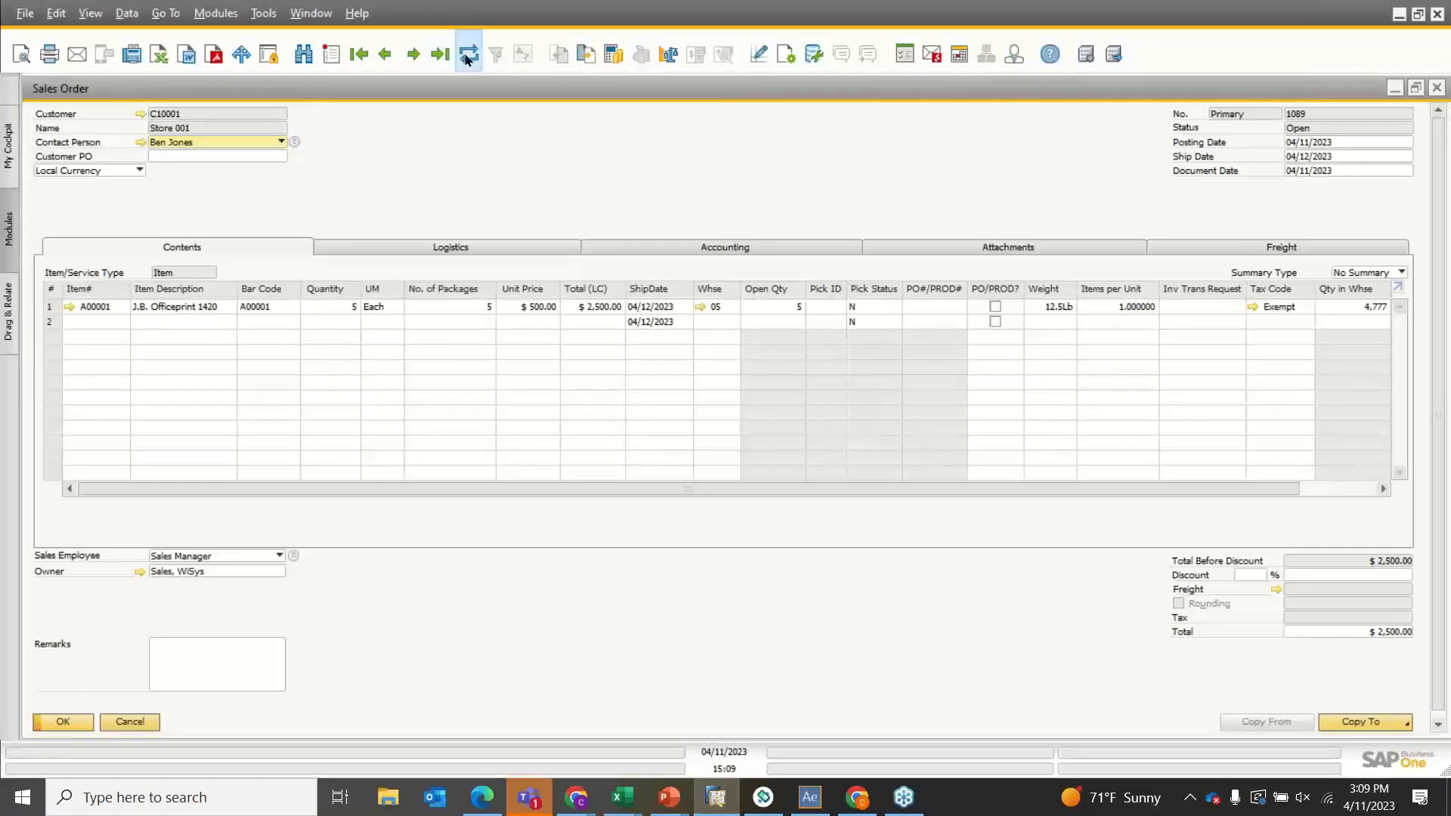
pyautogui.rightClick(687, 174)
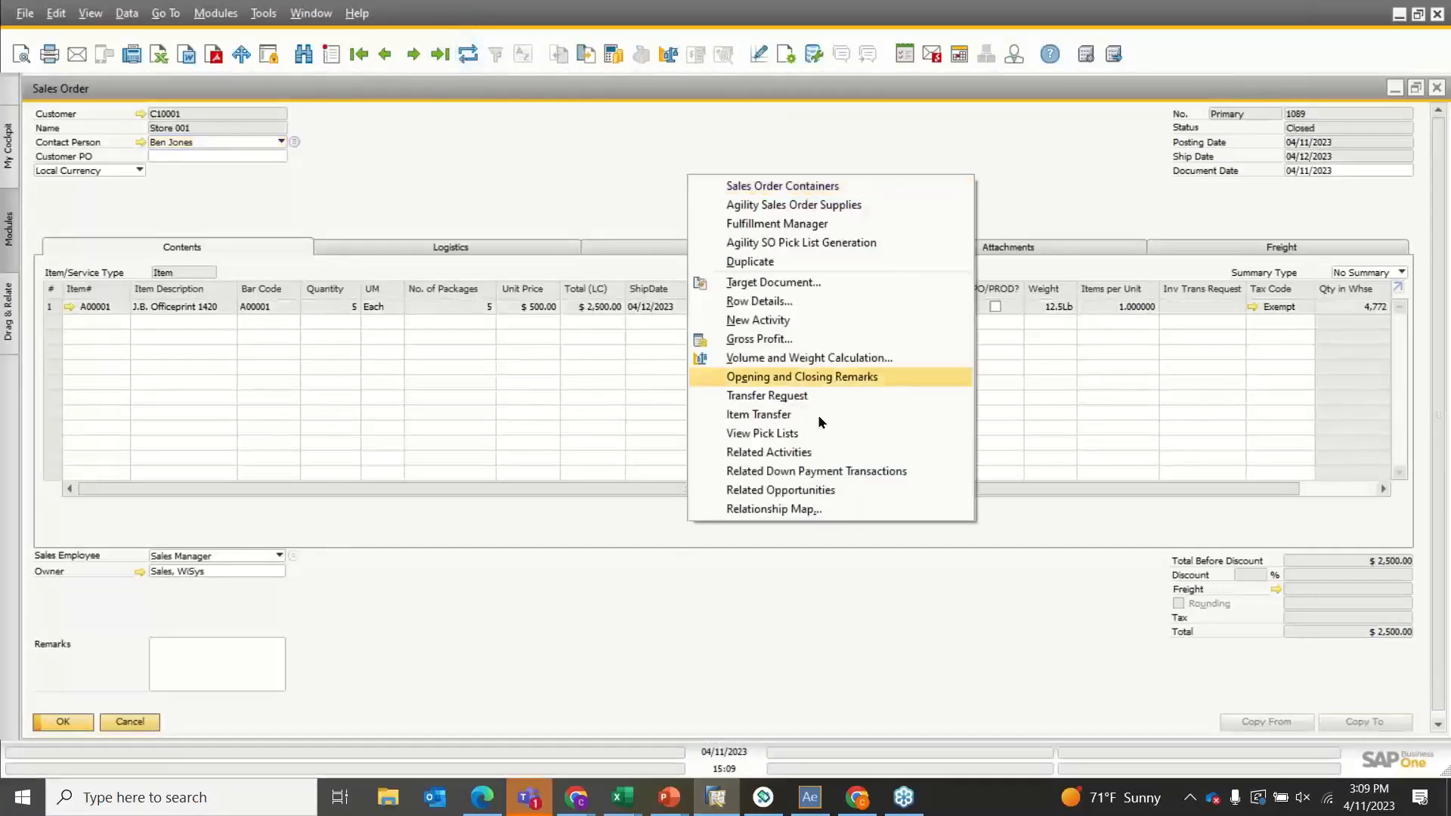
pyautogui.click(792, 508)
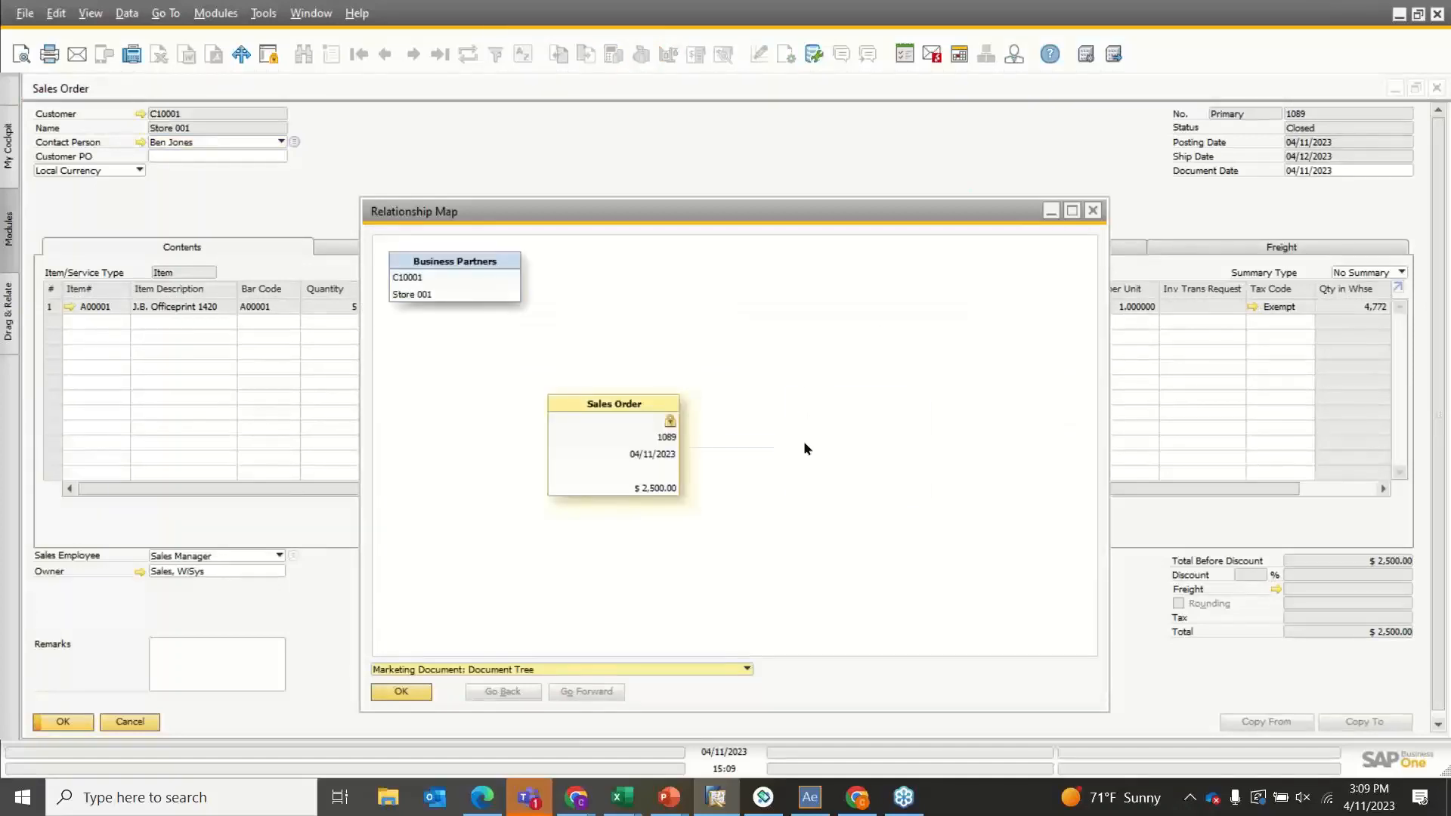
pyautogui.doubleClick(813, 446)
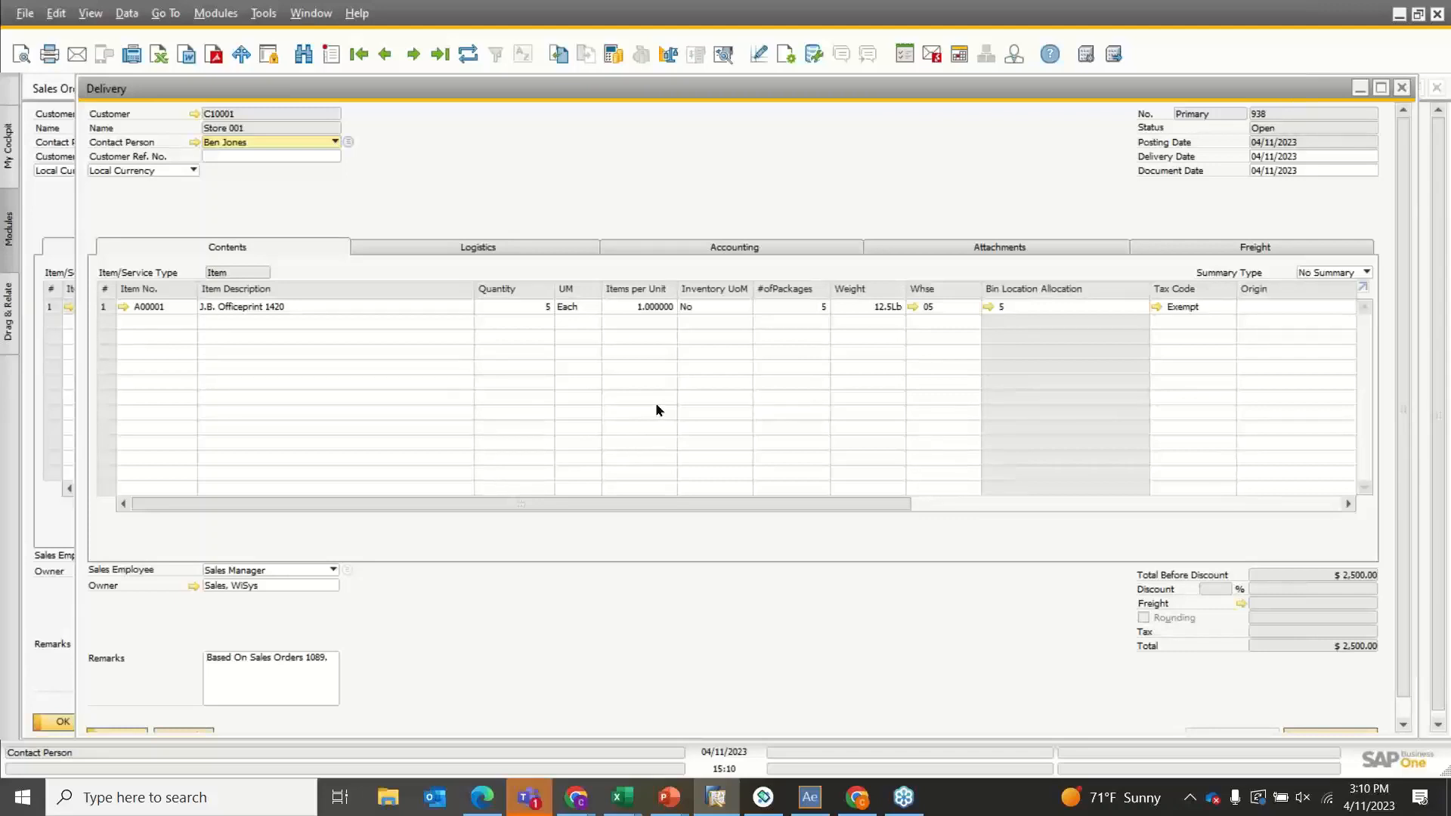
# Close the delivery and relationship map, and advance the slide show to 'What We Covered Today'
pyautogui.click(1398, 90)
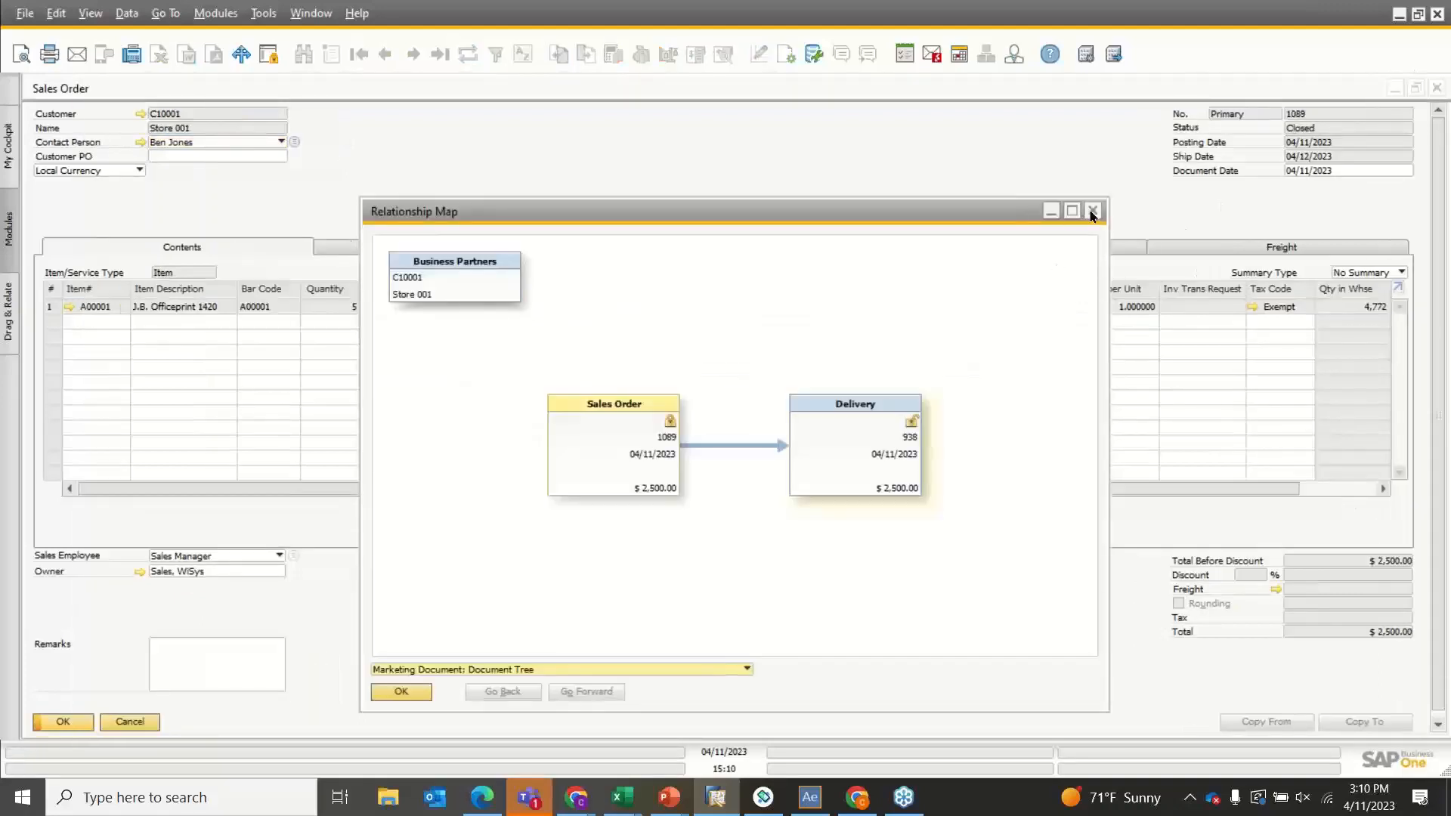
pyautogui.click(1092, 211)
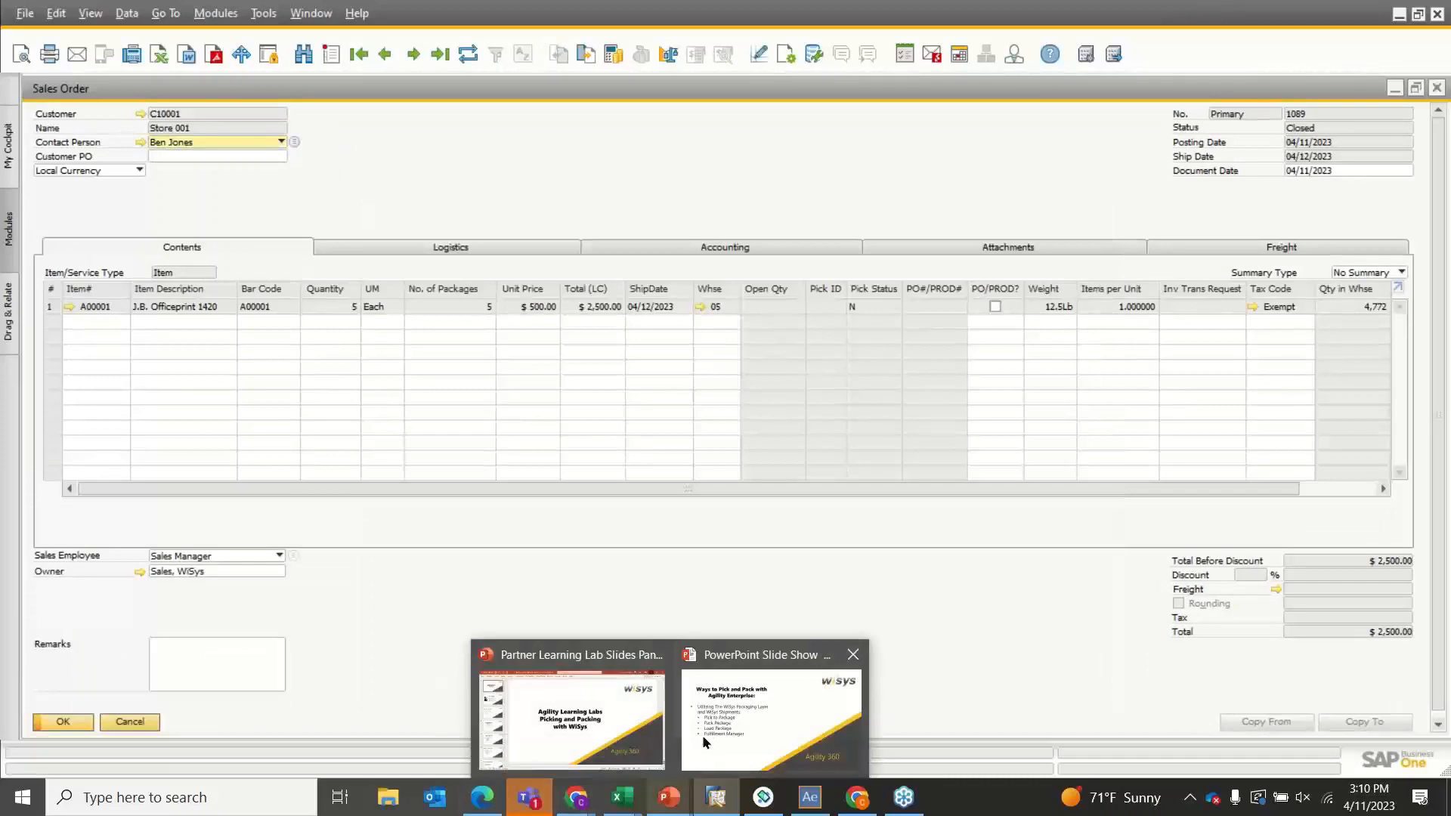
pyautogui.click(767, 718)
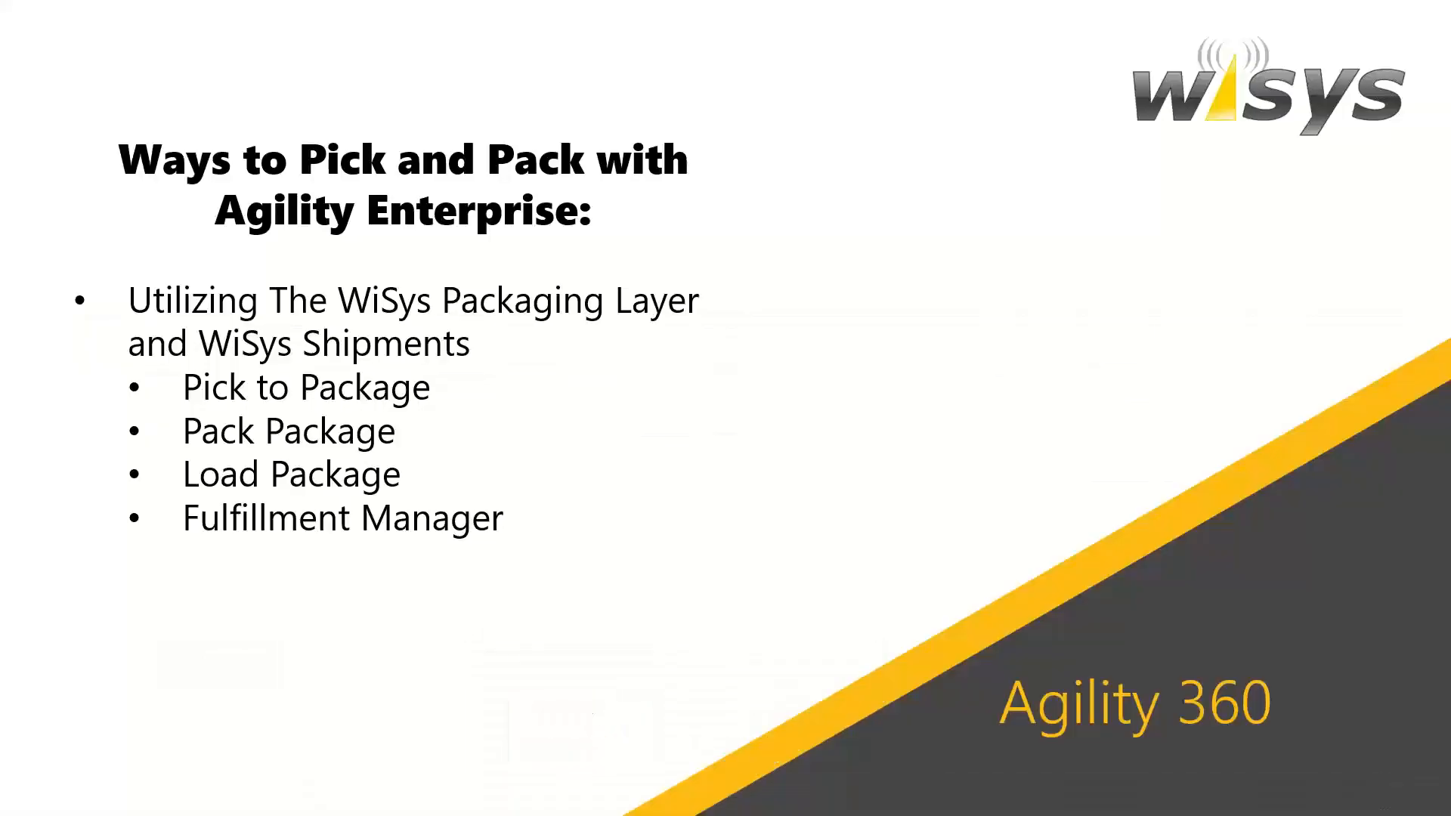
pyautogui.click(783, 431)
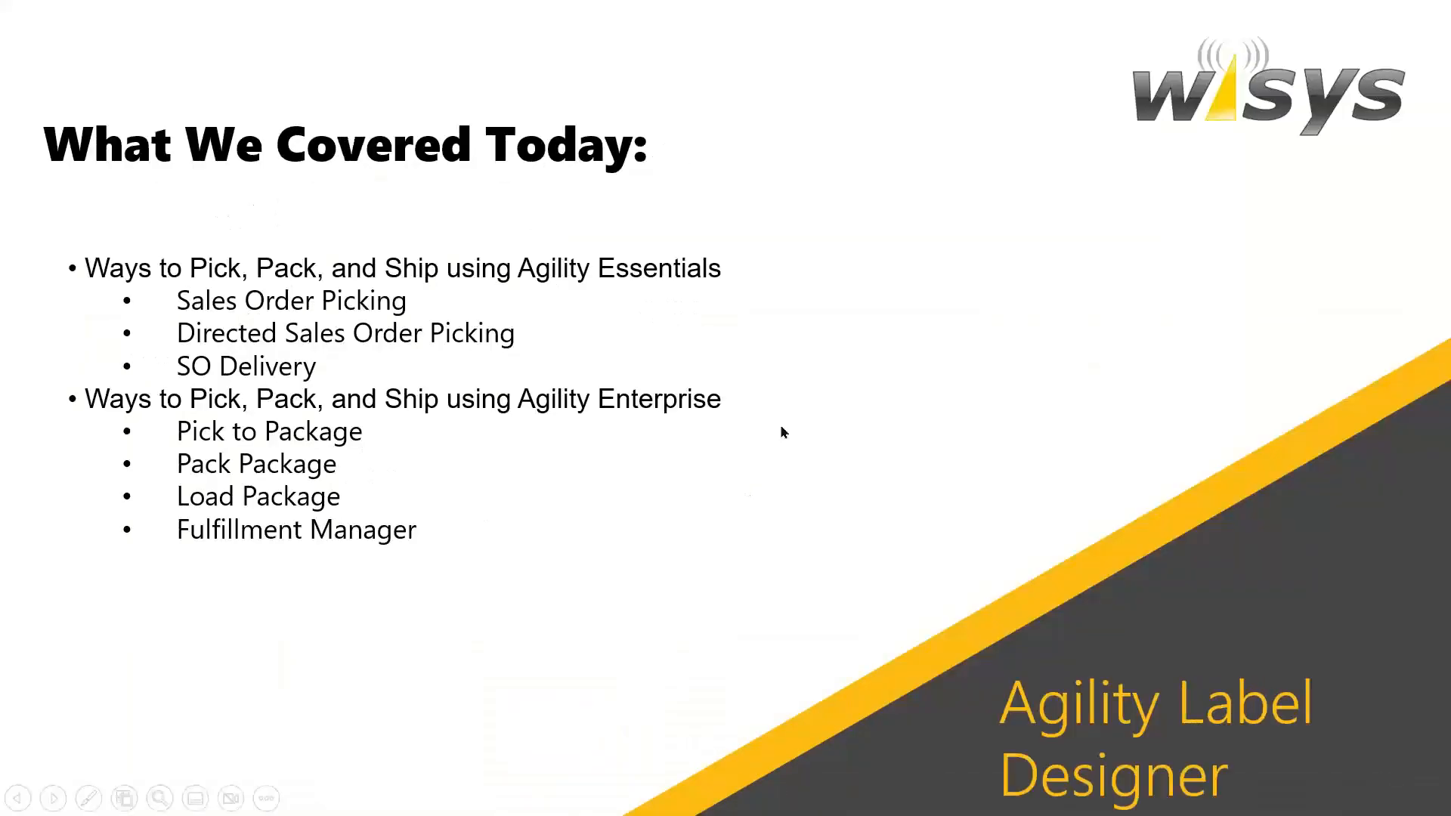